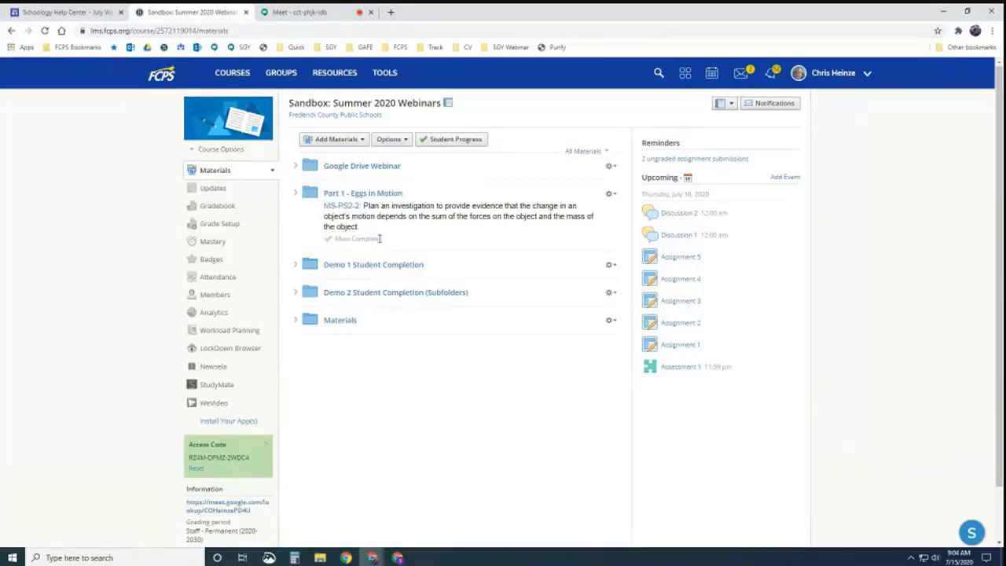
- Review the student completion rules of the Part 1 - Eggs in Motion folder and leave them without saving changes
drag(379, 238, 335, 239)
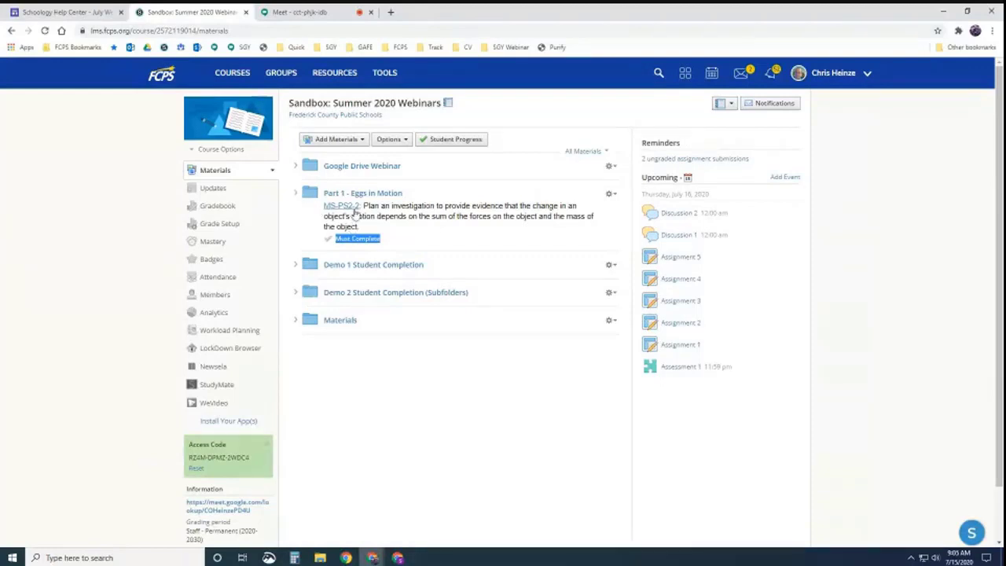
click(296, 194)
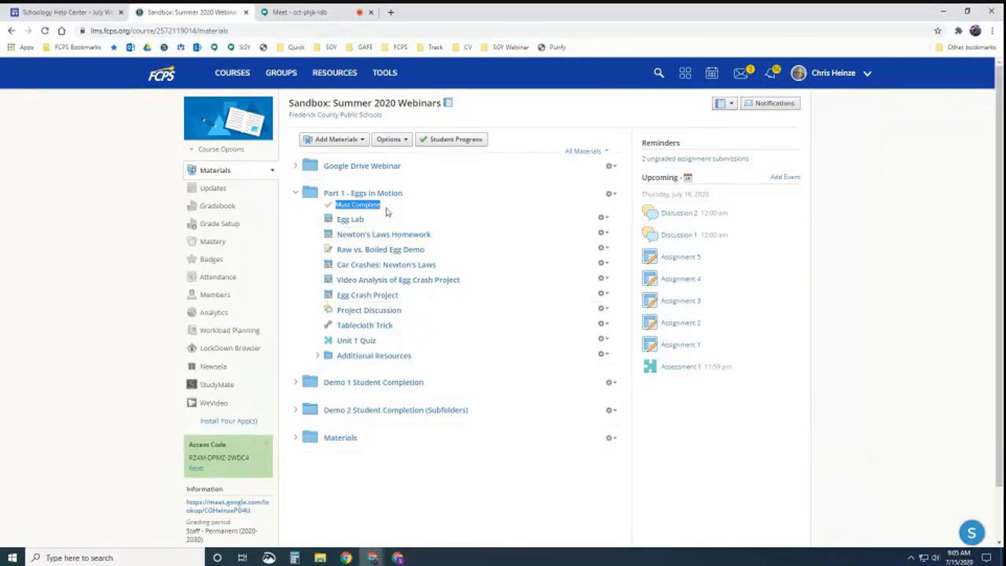
click(612, 195)
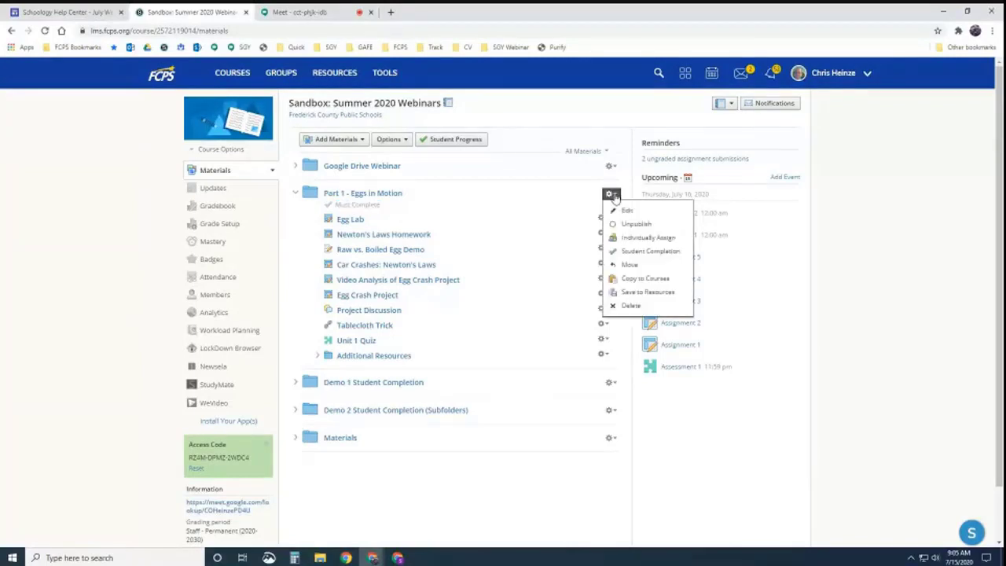
click(633, 252)
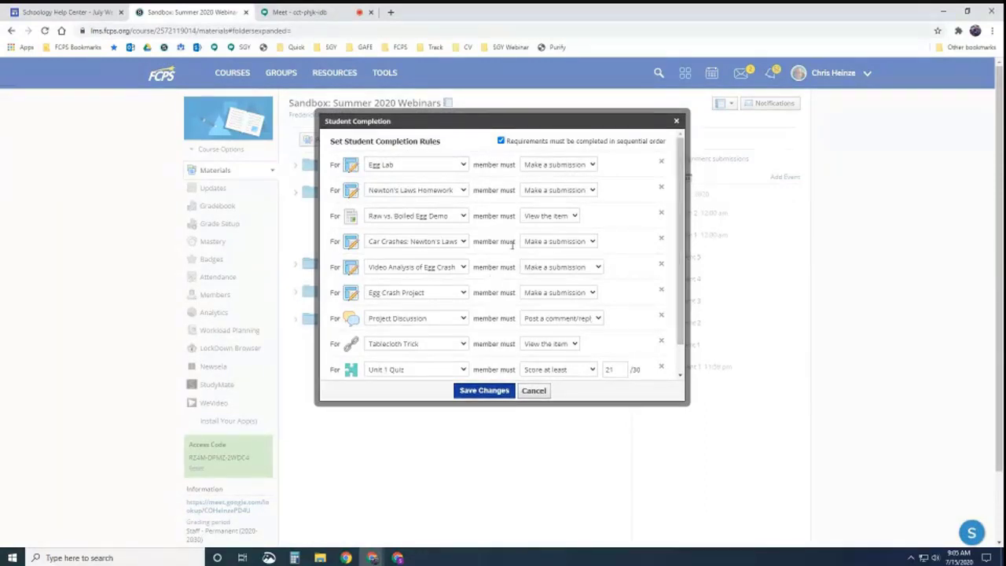
scroll(673, 243, down, 1)
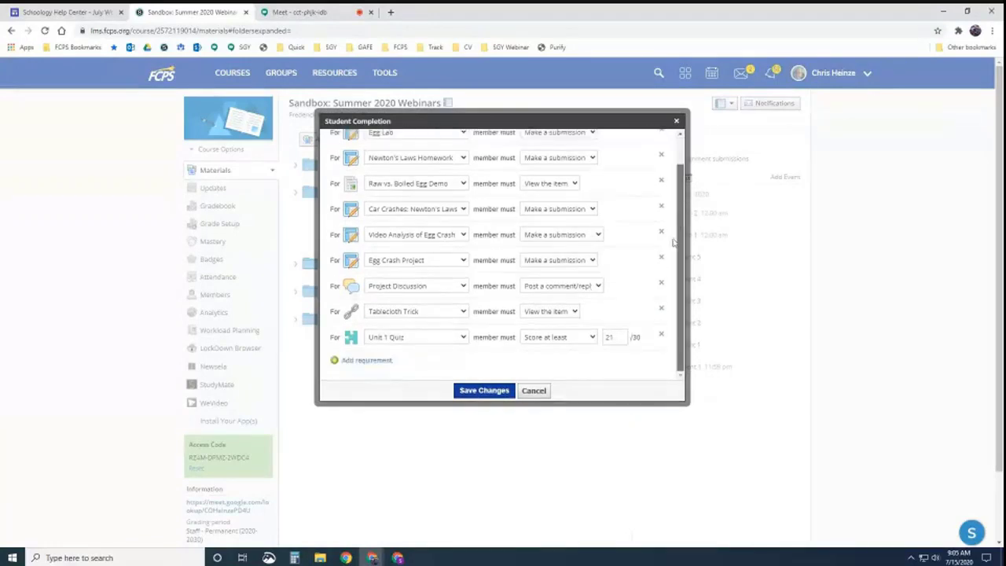
scroll(673, 242, up, 1)
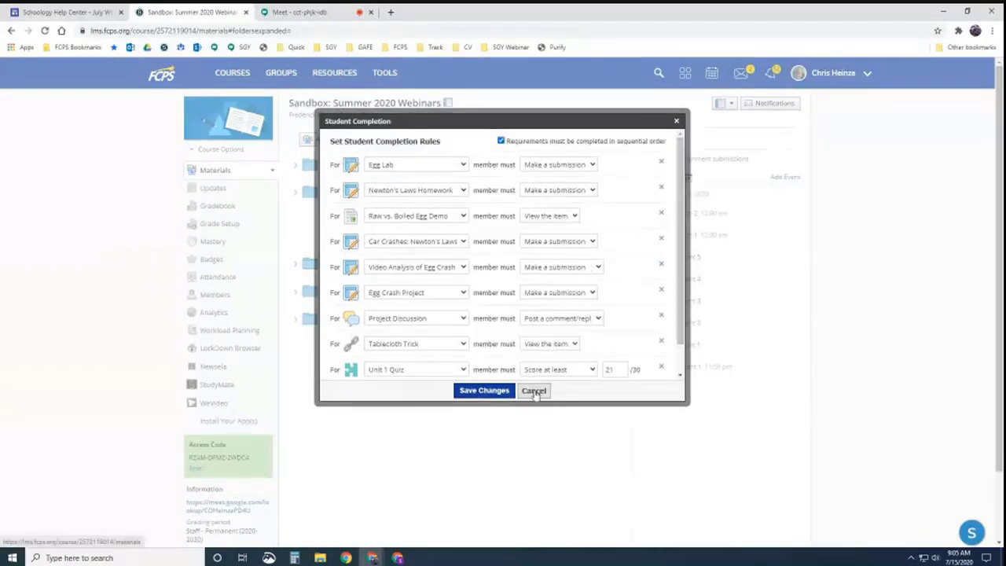
click(534, 392)
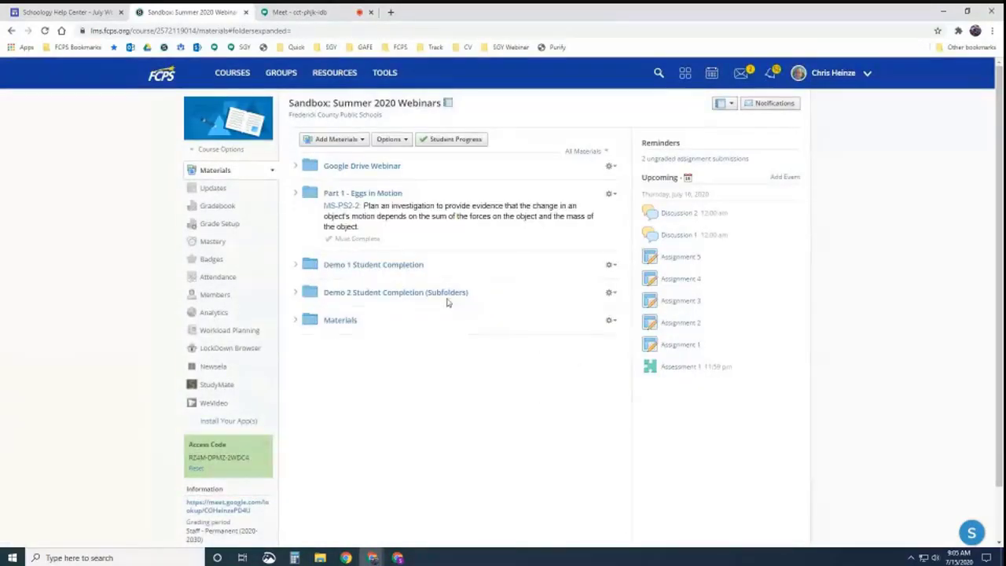
- Open the Part 1 - Eggs in Motion folder and examine the completion requirement listed under each item
click(382, 194)
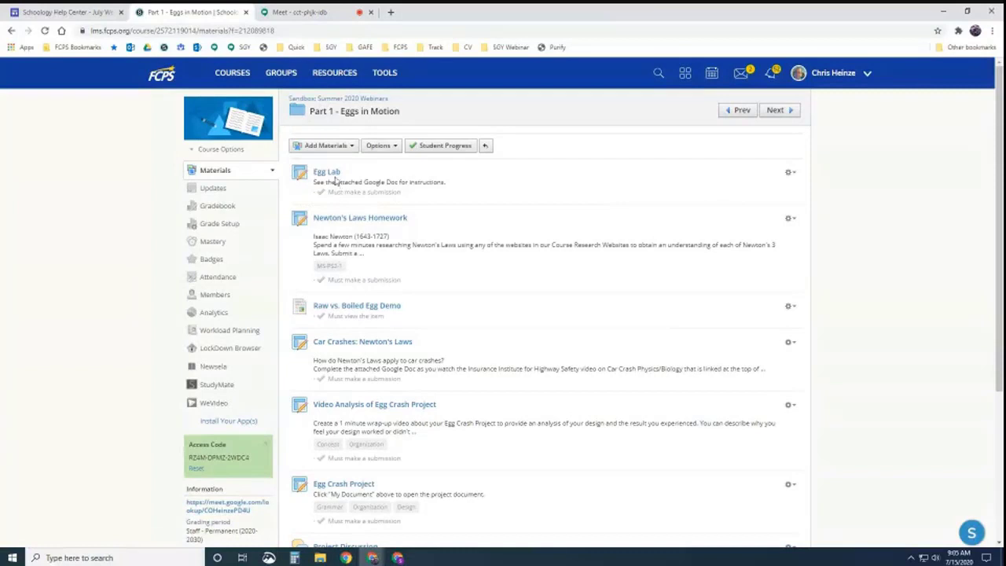
scroll(391, 255, down, 1)
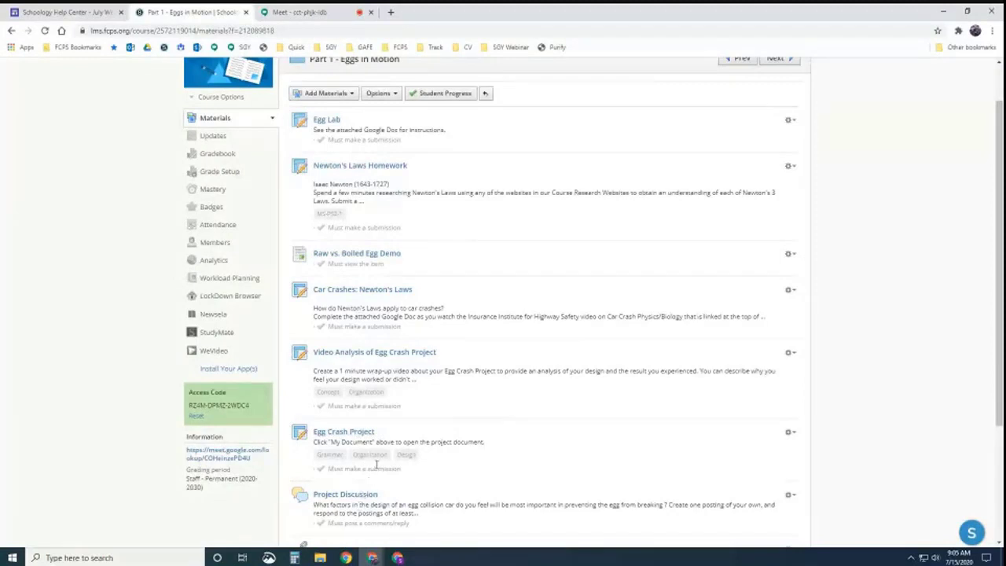
scroll(368, 476, down, 1)
scroll(375, 462, up, 2)
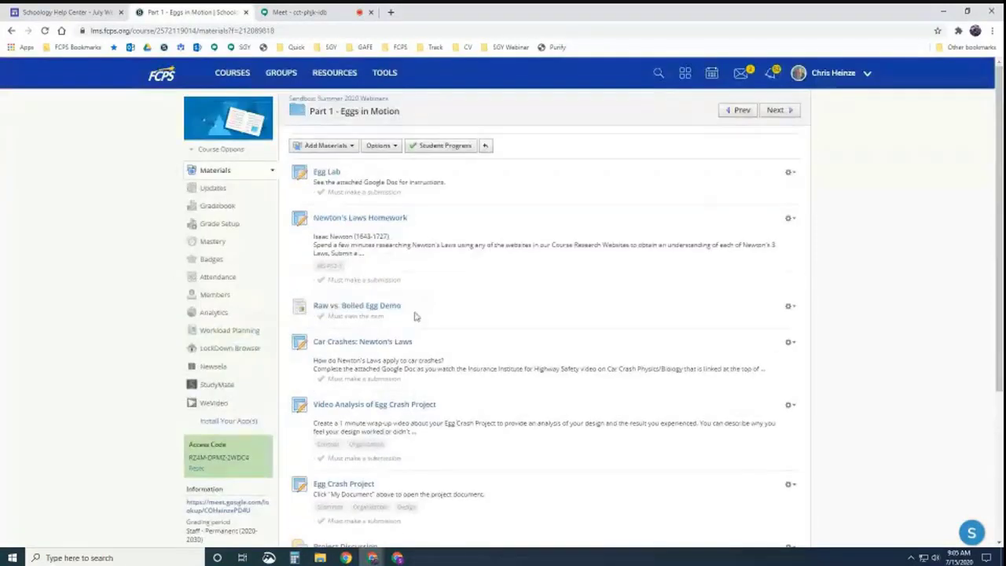
- Check Student Test1's item-by-item progress for the Part 1 - Eggs in Motion folder from the teacher view
click(442, 149)
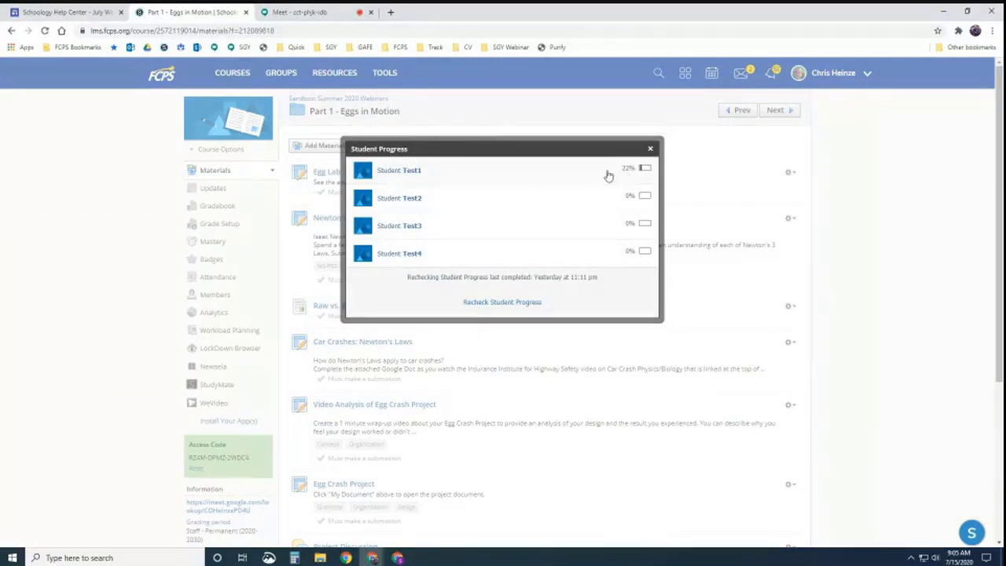
click(407, 173)
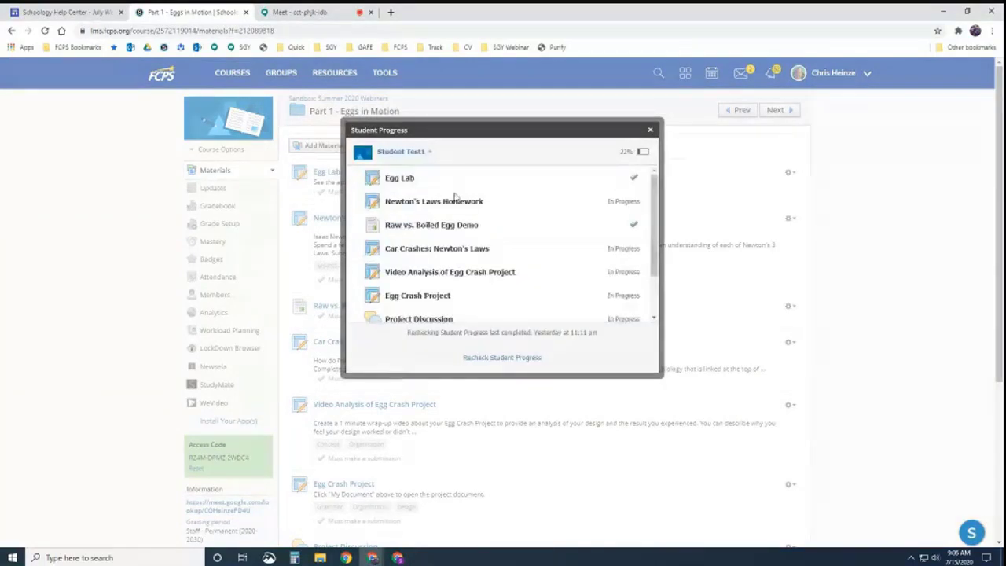
scroll(653, 201, down, 2)
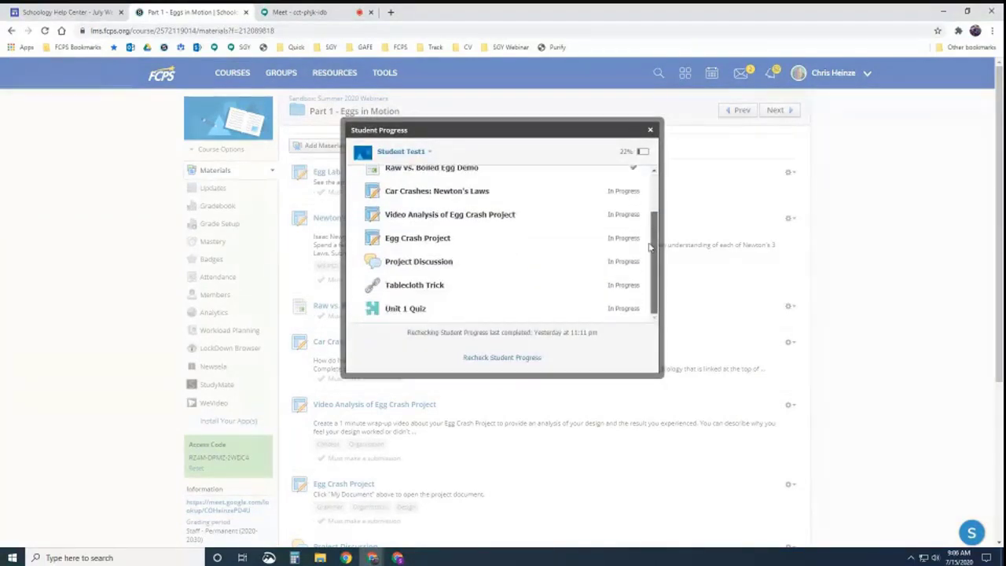
scroll(653, 197, up, 2)
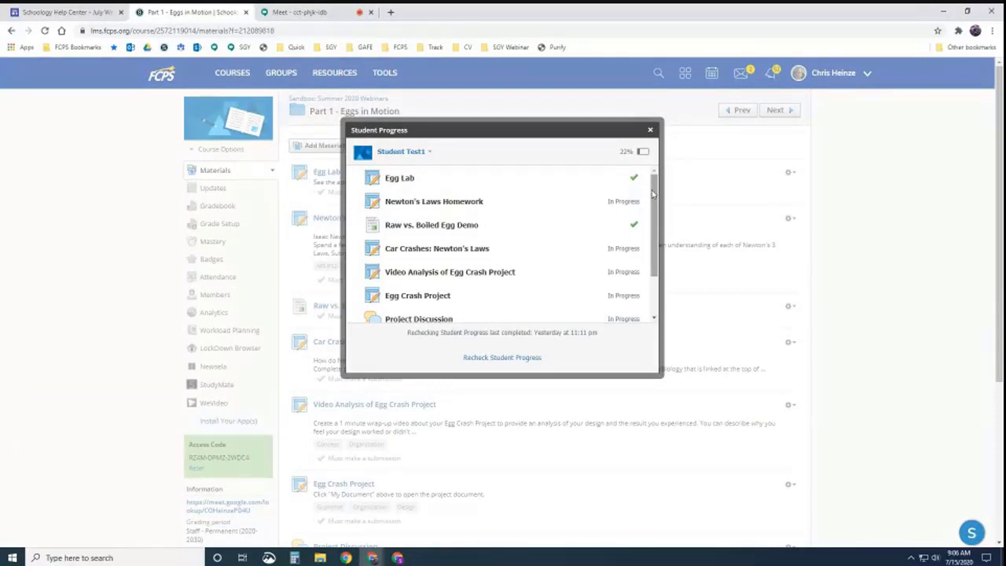
mouse_move(657, 197)
mouse_down()
mouse_move(655, 236)
mouse_move(655, 195)
mouse_up()
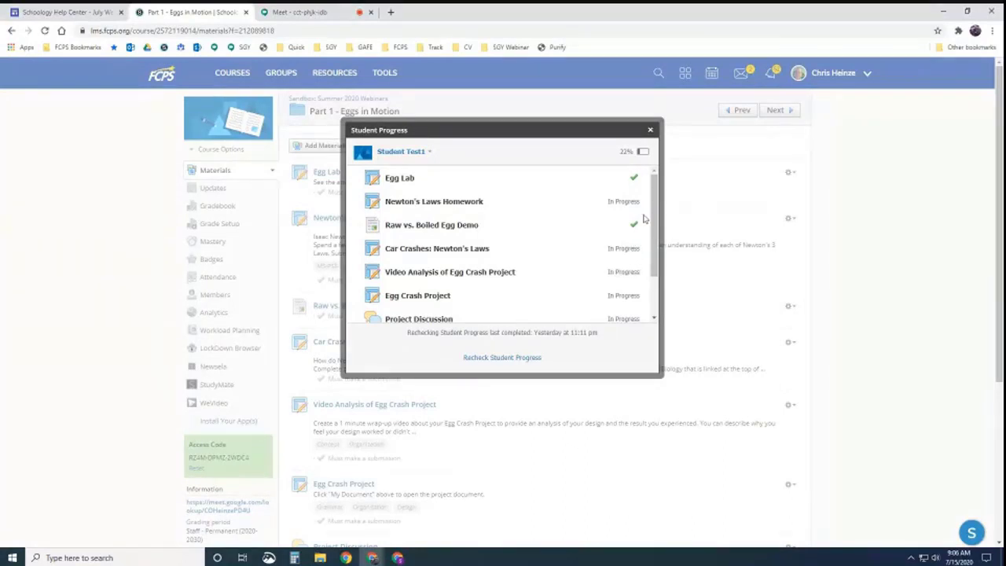
click(649, 131)
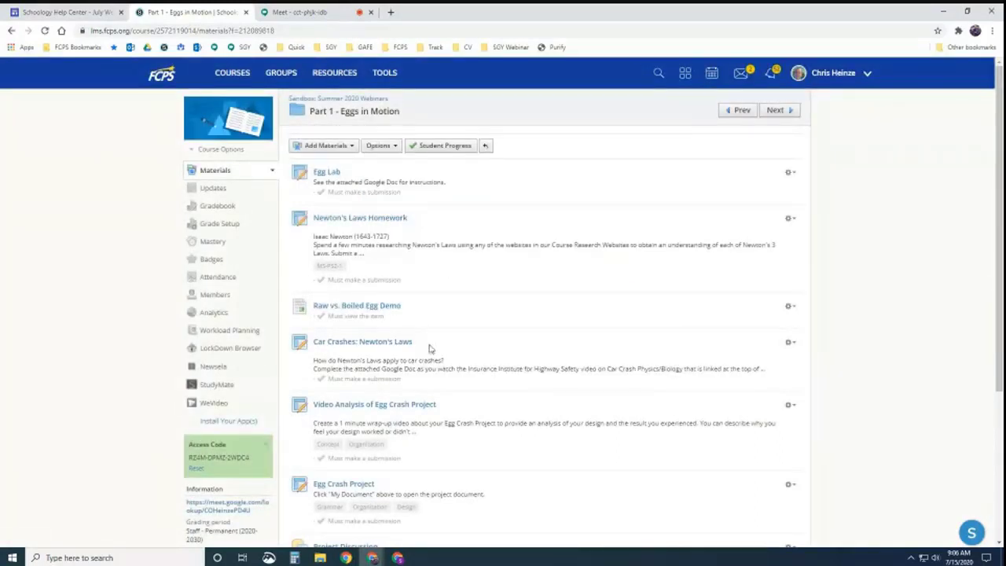
- View the course as Student Test2 and open the Part 1 - Eggs in Motion folder
click(210, 150)
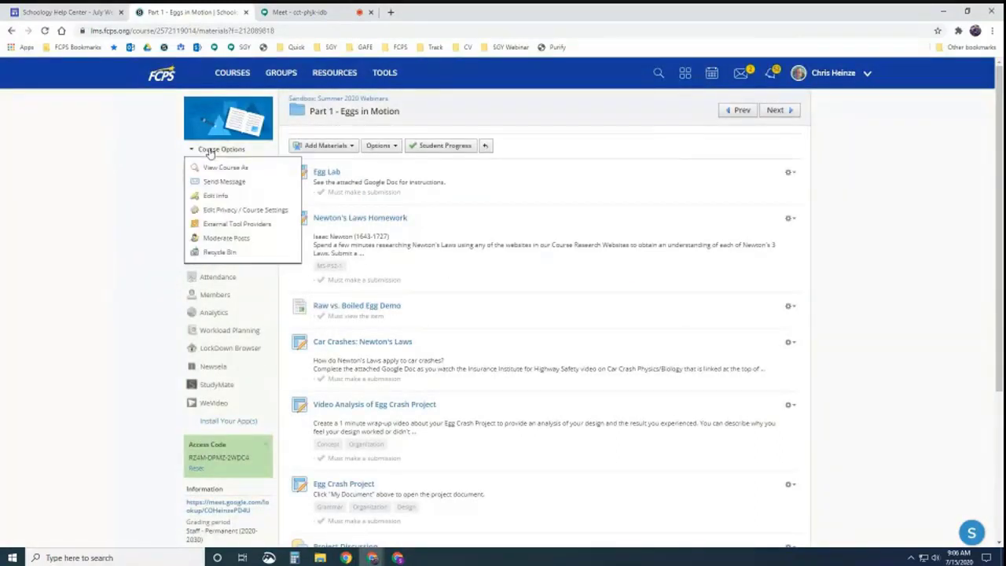
click(224, 169)
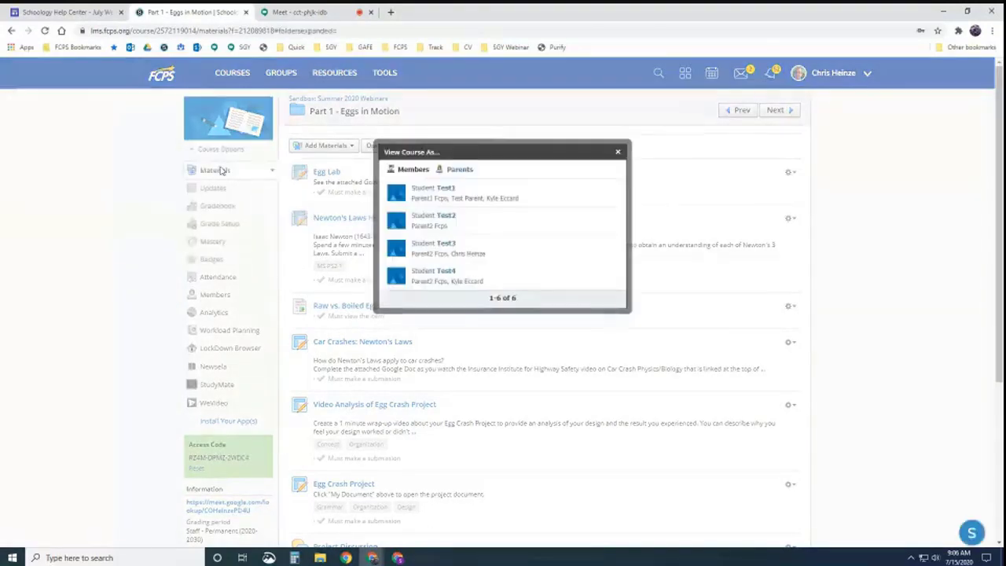
click(435, 222)
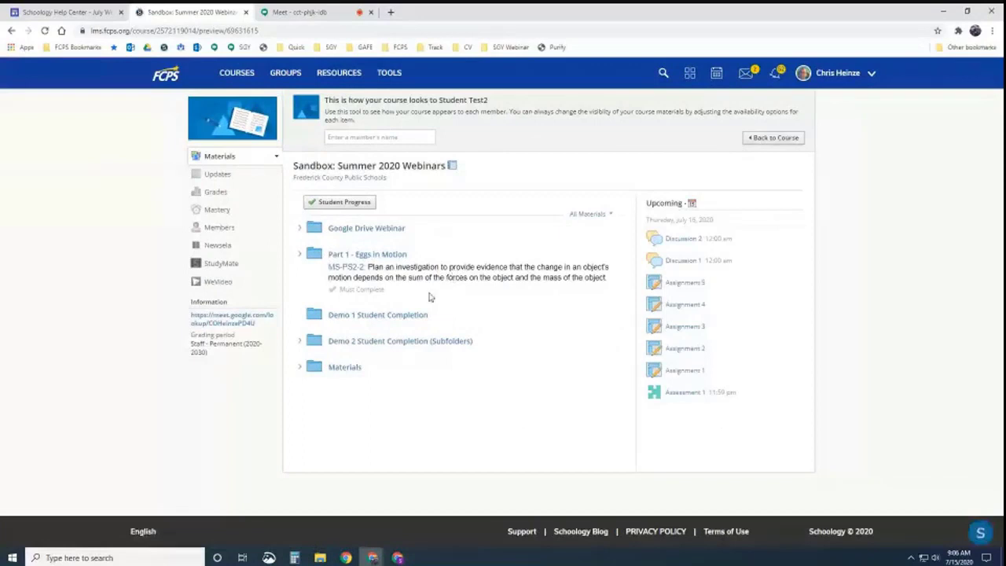
click(358, 256)
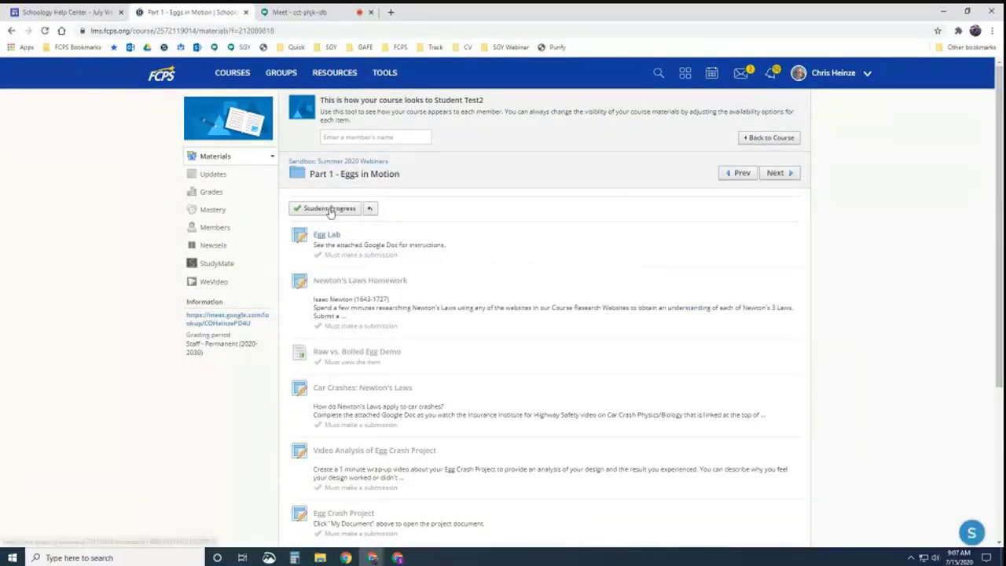
- Review Student Test2's progress through the folder's items, then return to the teacher view of the course
click(331, 209)
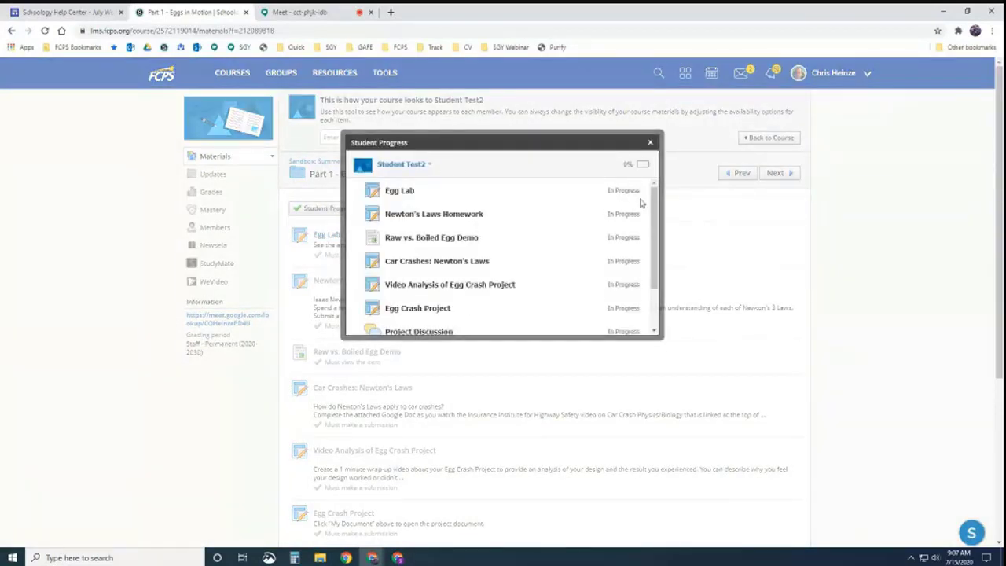
mouse_move(653, 206)
mouse_down()
mouse_move(653, 245)
mouse_move(652, 203)
mouse_up()
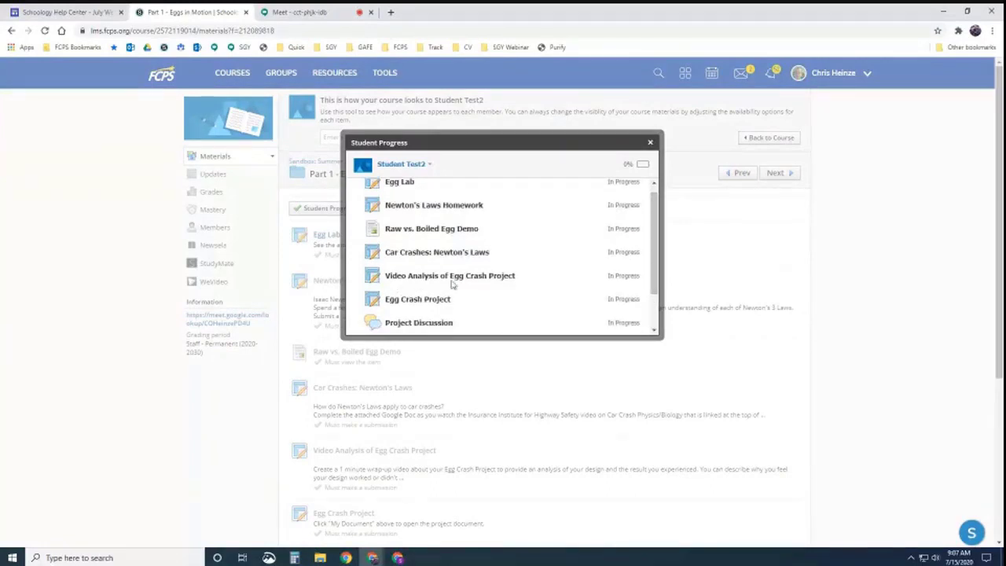
drag(651, 232, 656, 161)
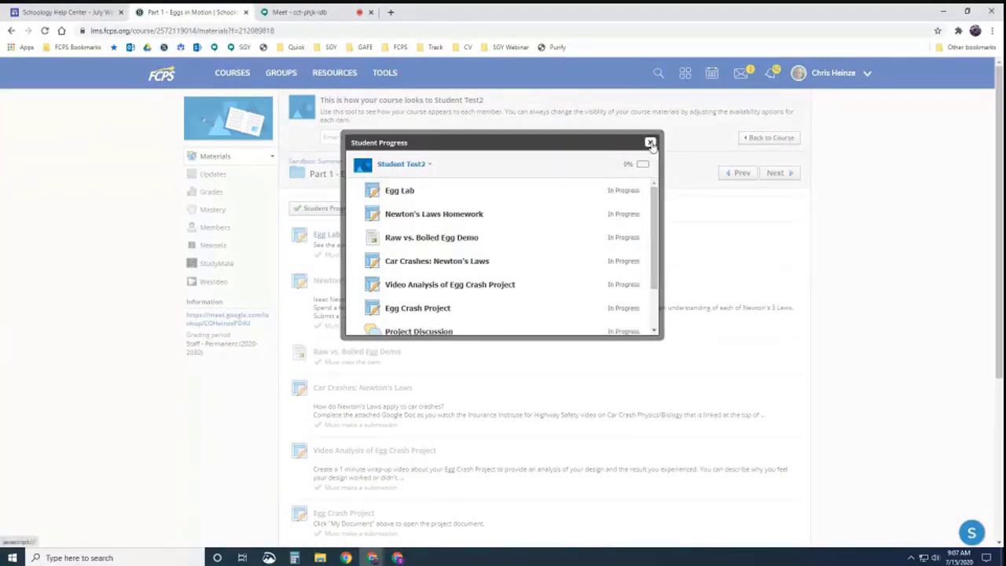
click(651, 144)
click(767, 138)
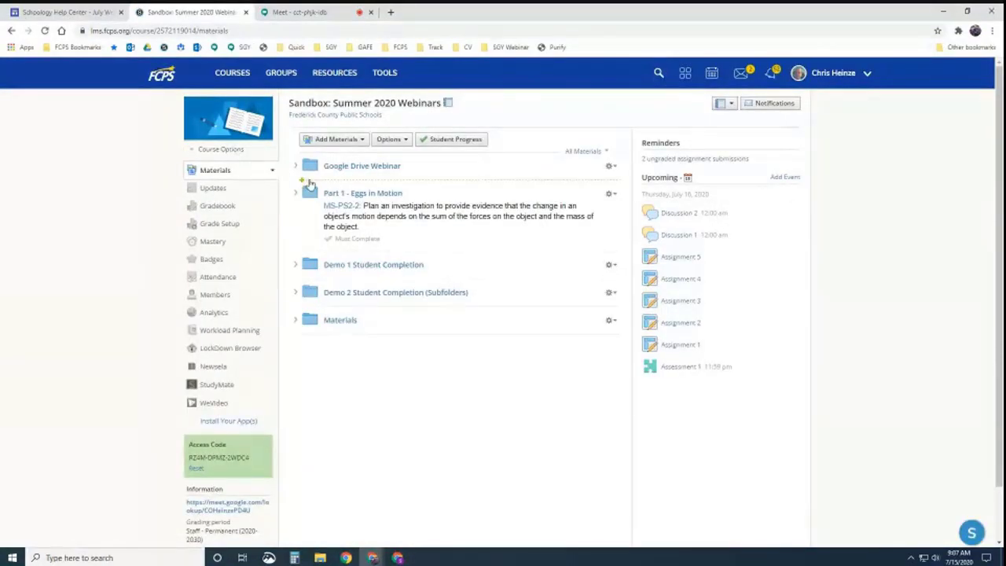
- Preview the course as Student Test2 again, expand the Part 1 - Eggs in Motion folder in place, and leave the preview
click(213, 151)
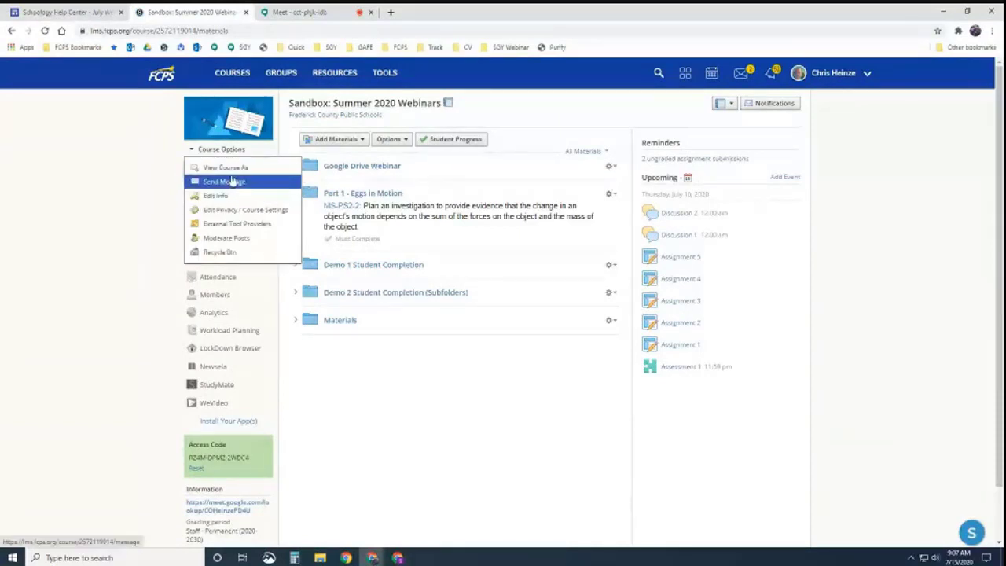
click(225, 167)
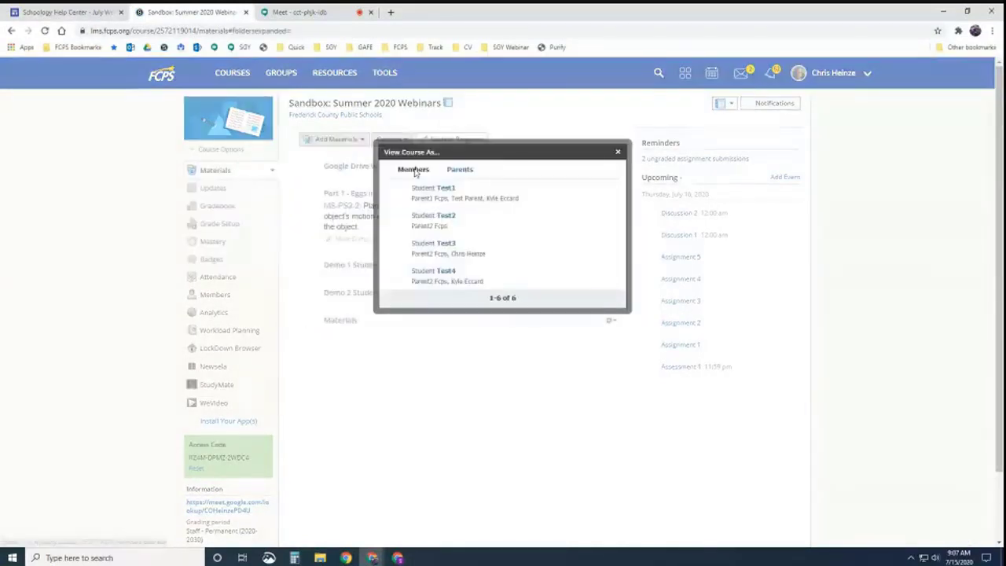
click(434, 221)
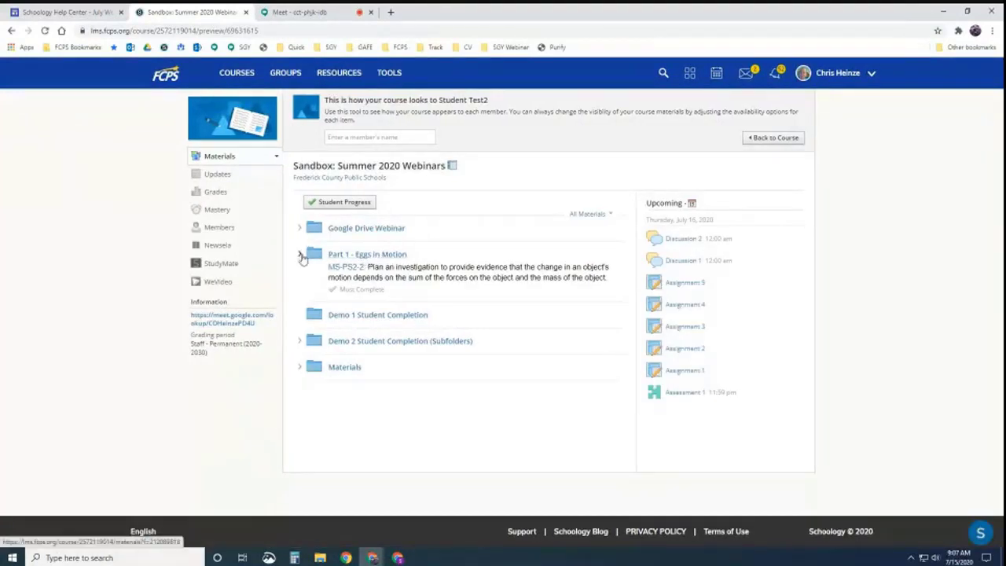
click(298, 257)
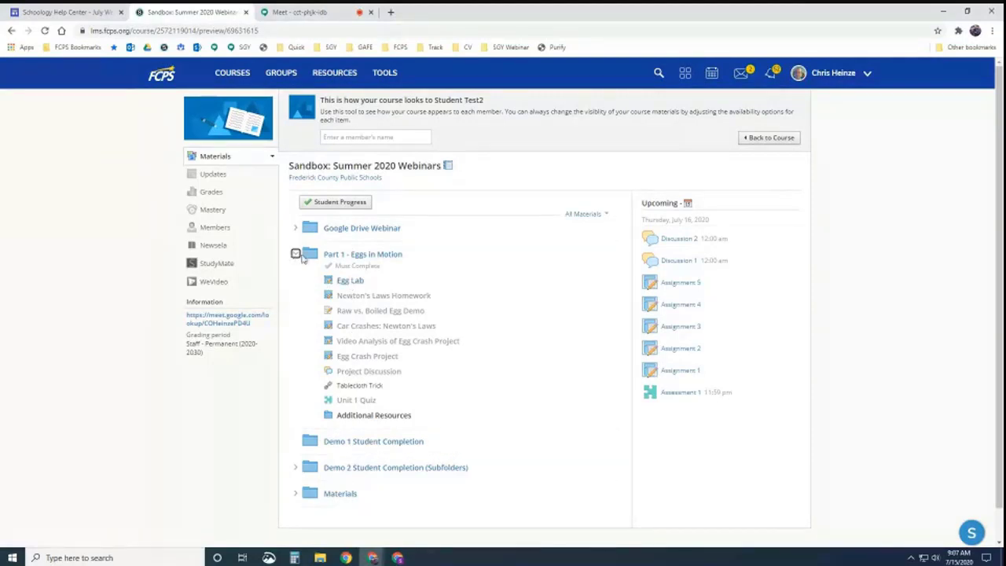
click(758, 138)
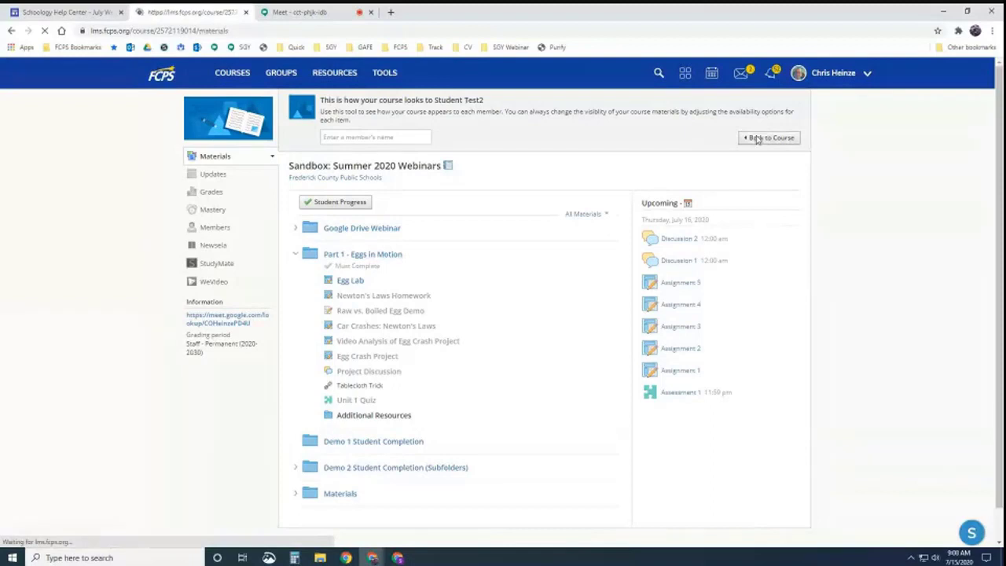
- View the course as Student Test1 and open the Part 1 - Eggs in Motion folder to inspect each item's completion status
click(224, 149)
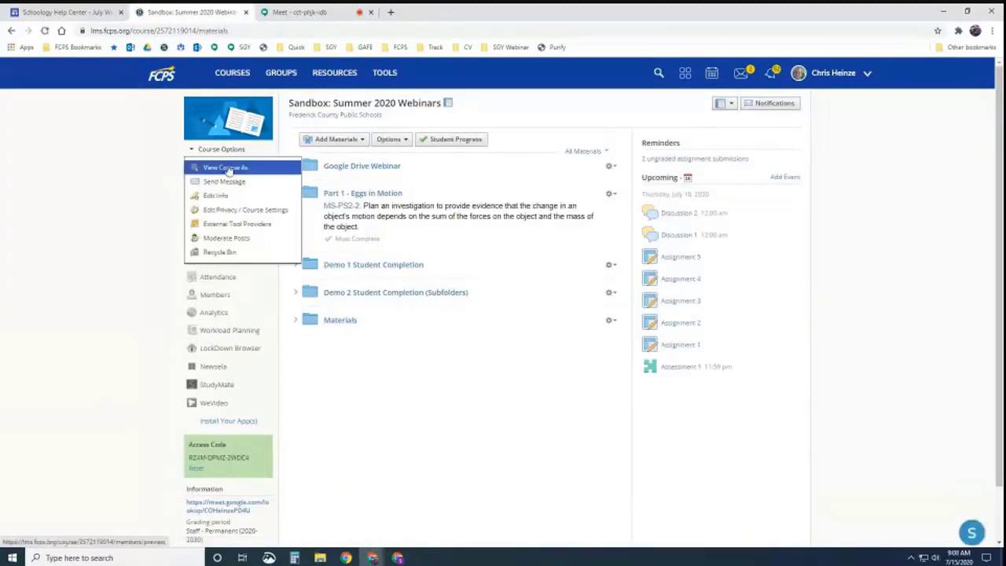
click(225, 168)
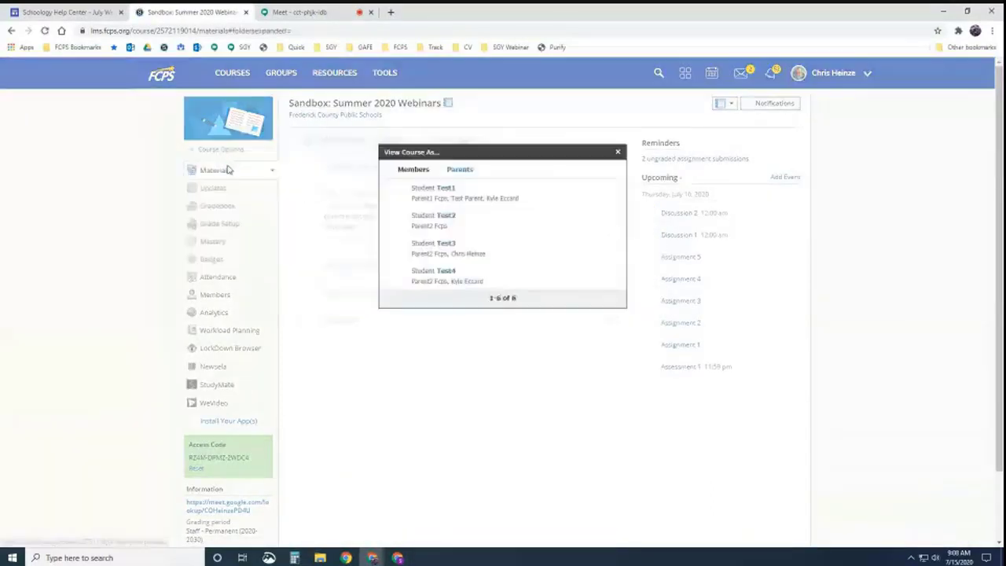
click(433, 192)
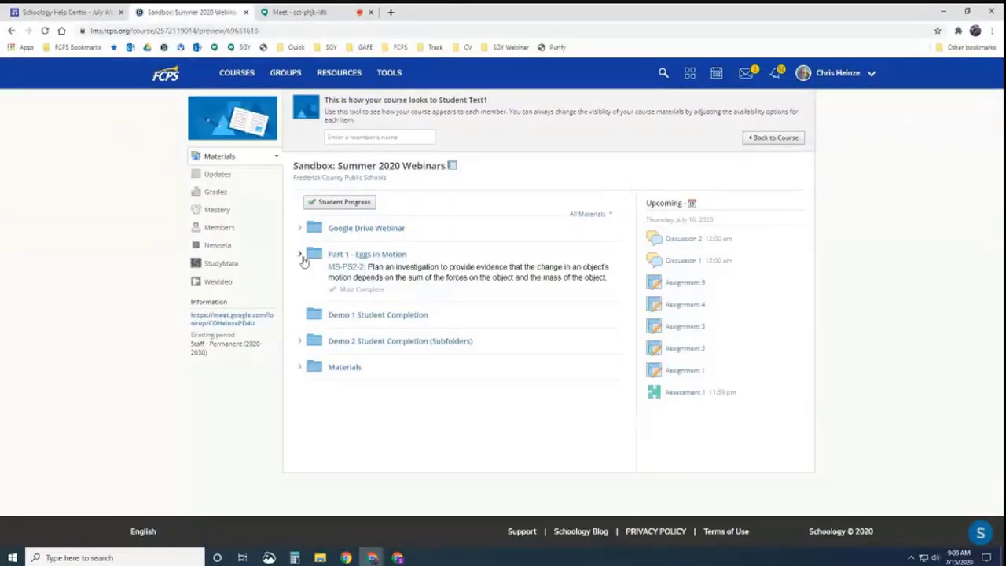
click(374, 257)
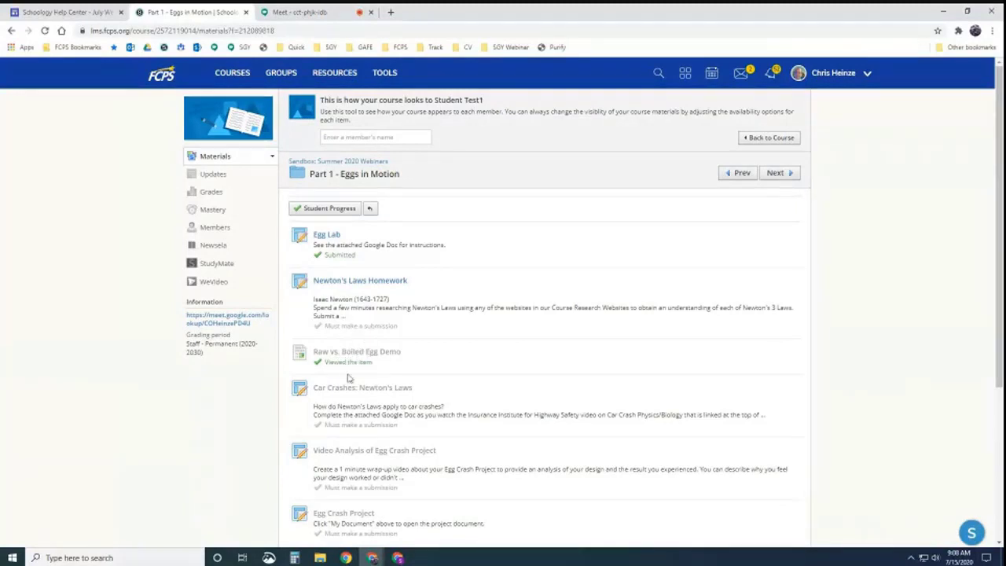
- Review Student Test1's progress list for the folder within the student preview and close it
click(320, 209)
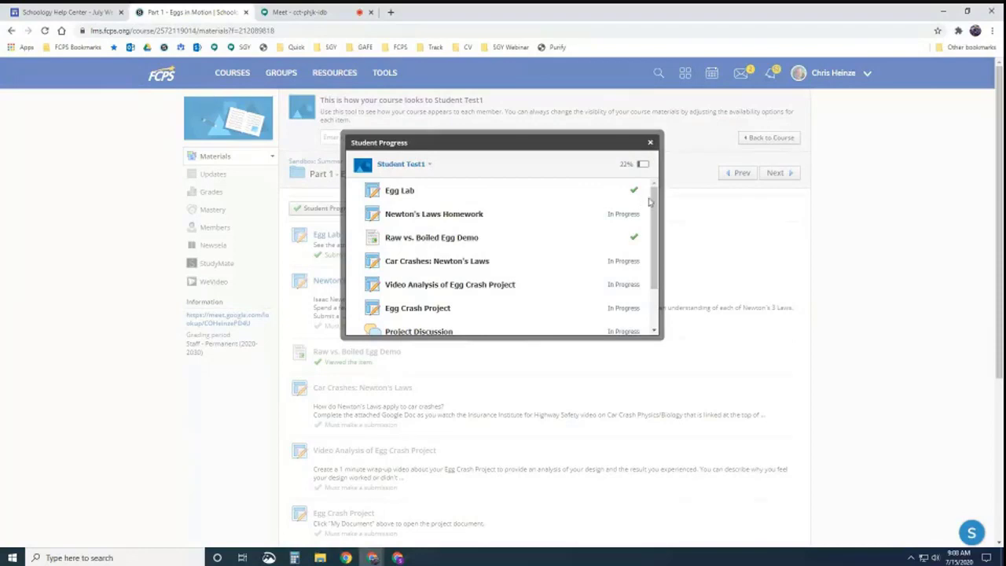
scroll(650, 202, down, 3)
scroll(637, 244, up, 3)
click(650, 142)
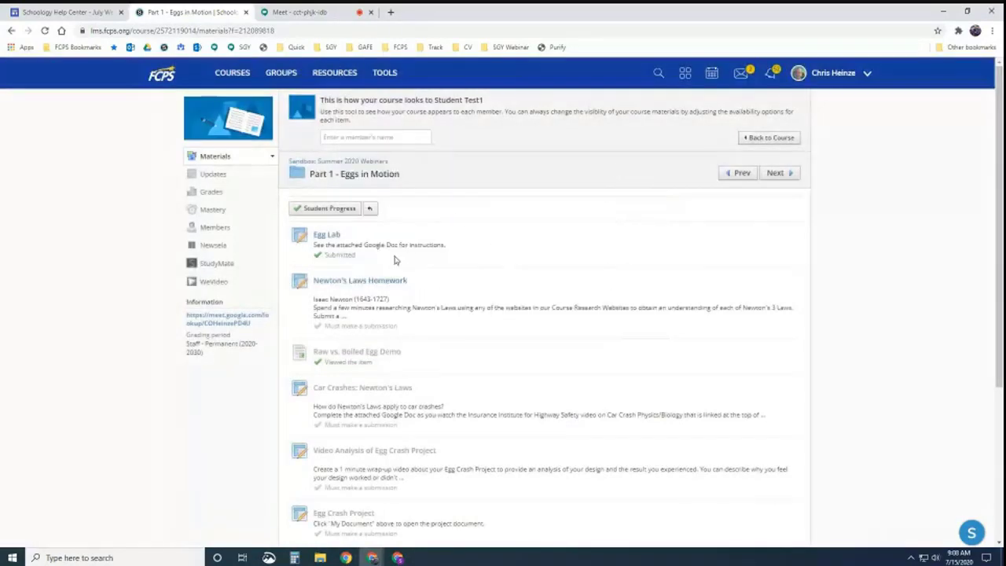
- Look through the folder's items and their completion status as Student Test1, then return to the teacher view of the course
scroll(389, 401, down, 3)
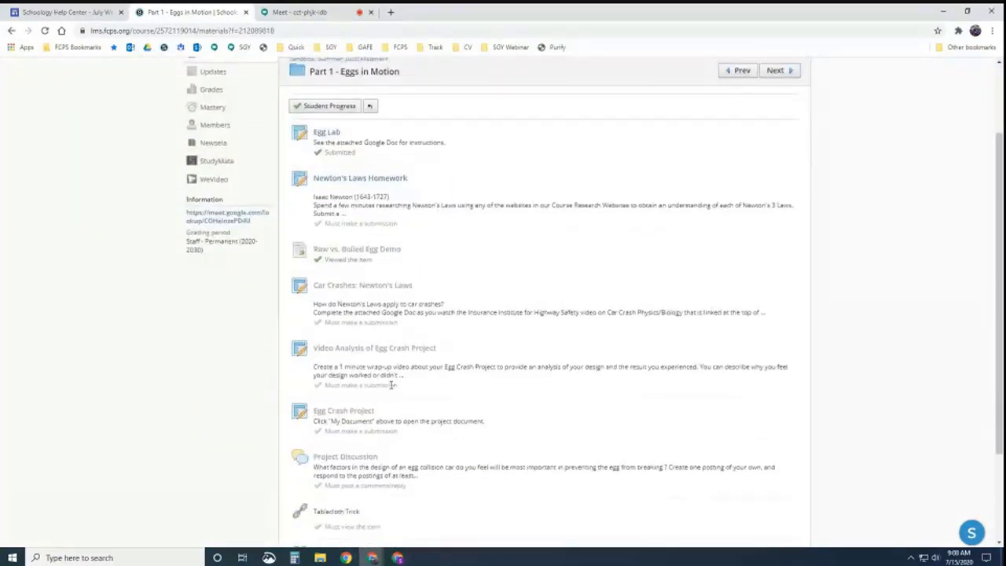
scroll(390, 385, up, 3)
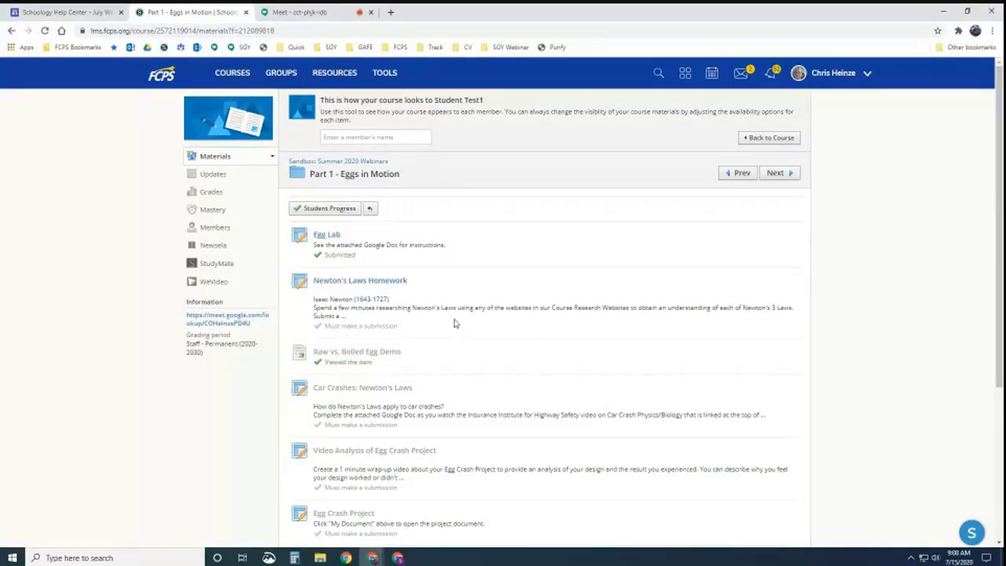
click(760, 139)
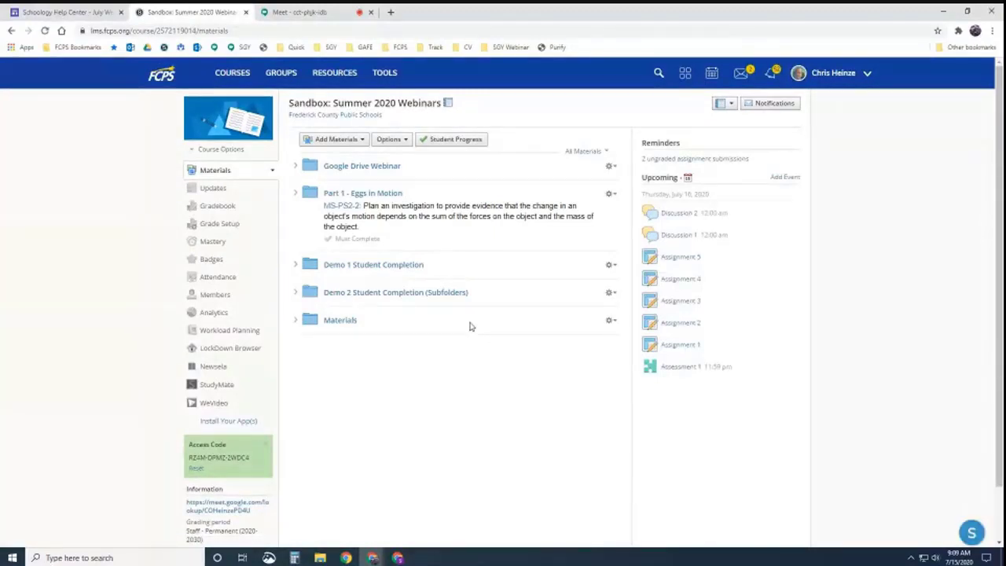
drag(465, 321, 325, 275)
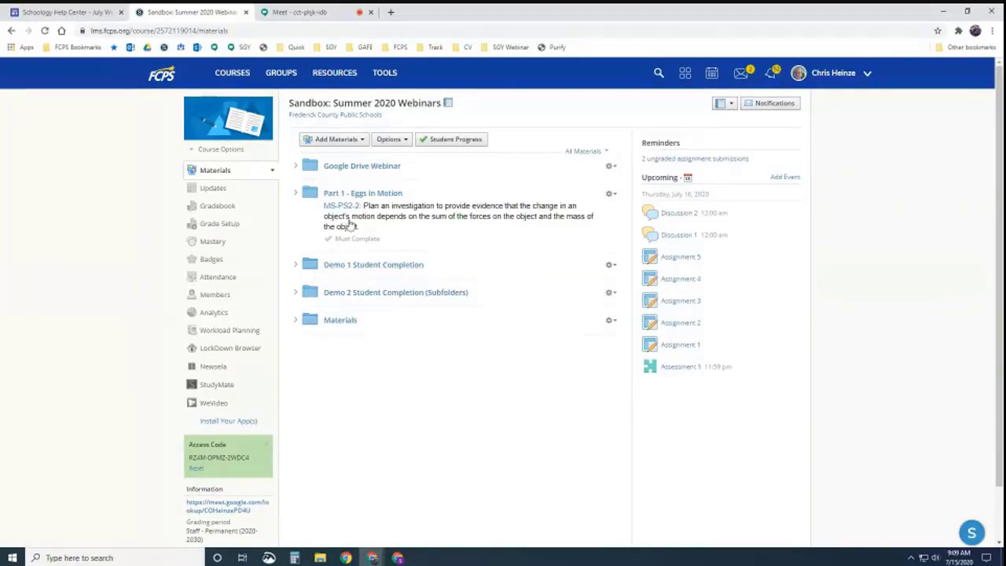
- Open the Part 1 - Eggs in Motion folder's student completion rules and inspect the requirement options for Egg Lab, Raw vs. Boiled Egg Demo and Project Discussion
click(610, 193)
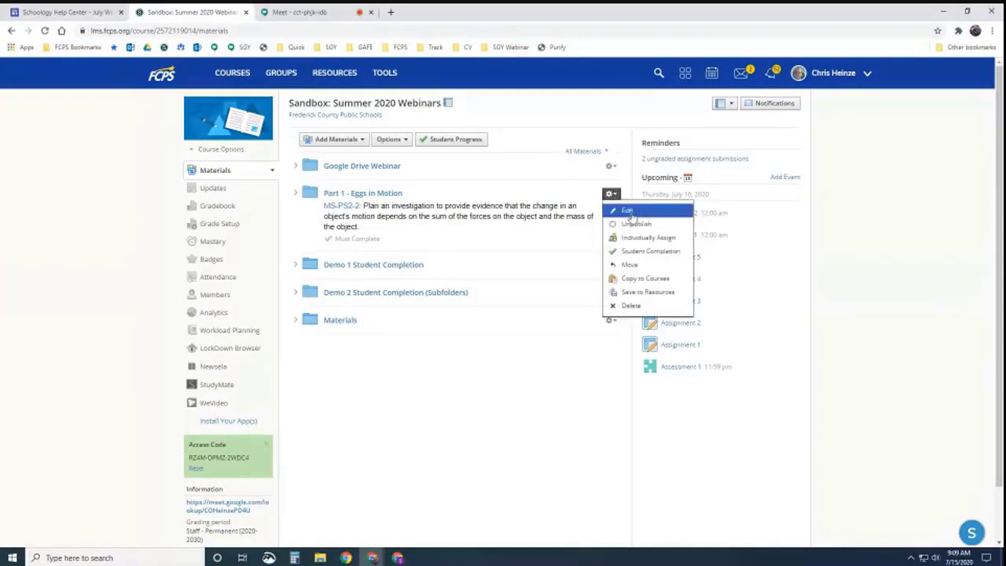
click(642, 251)
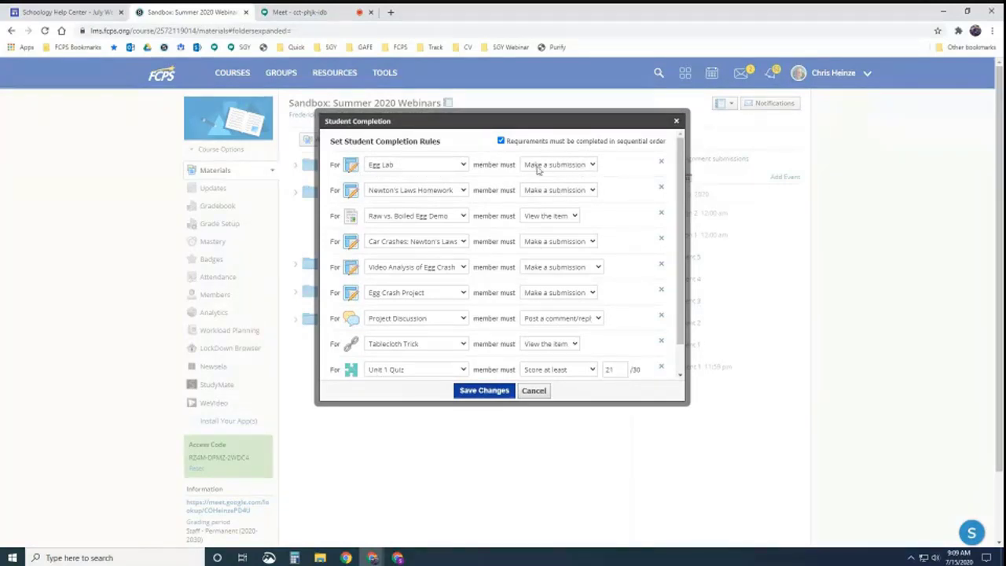
click(582, 166)
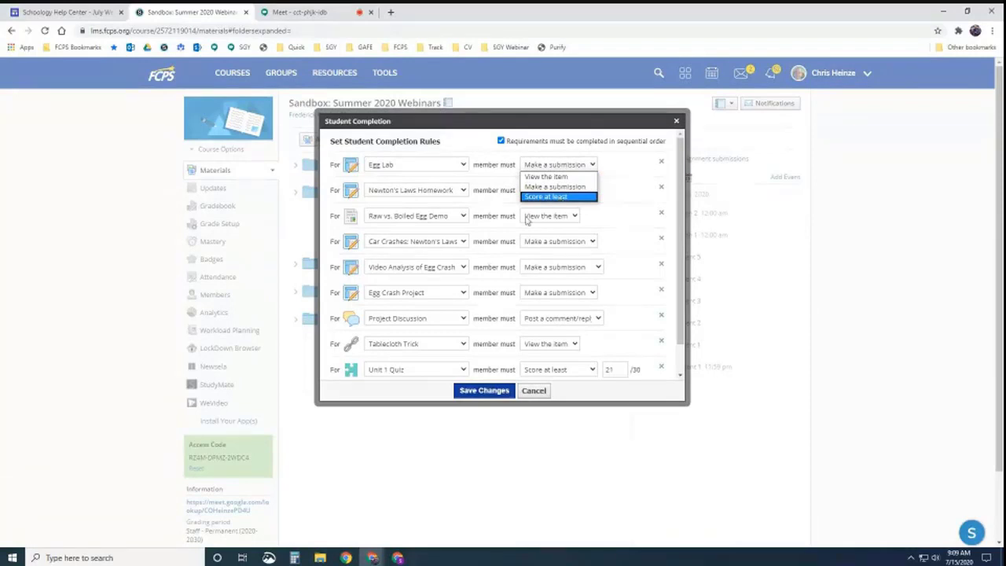
click(571, 217)
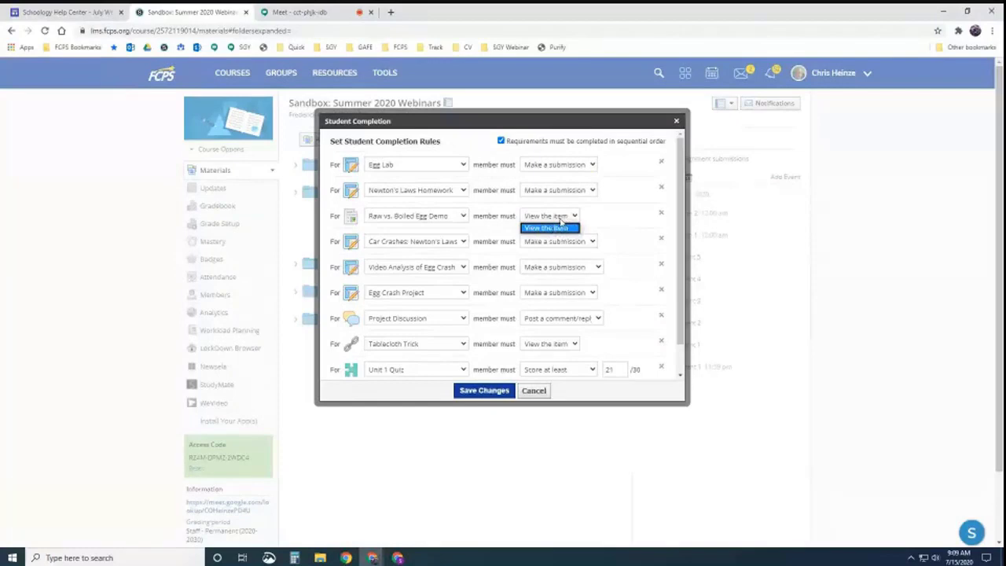
click(588, 319)
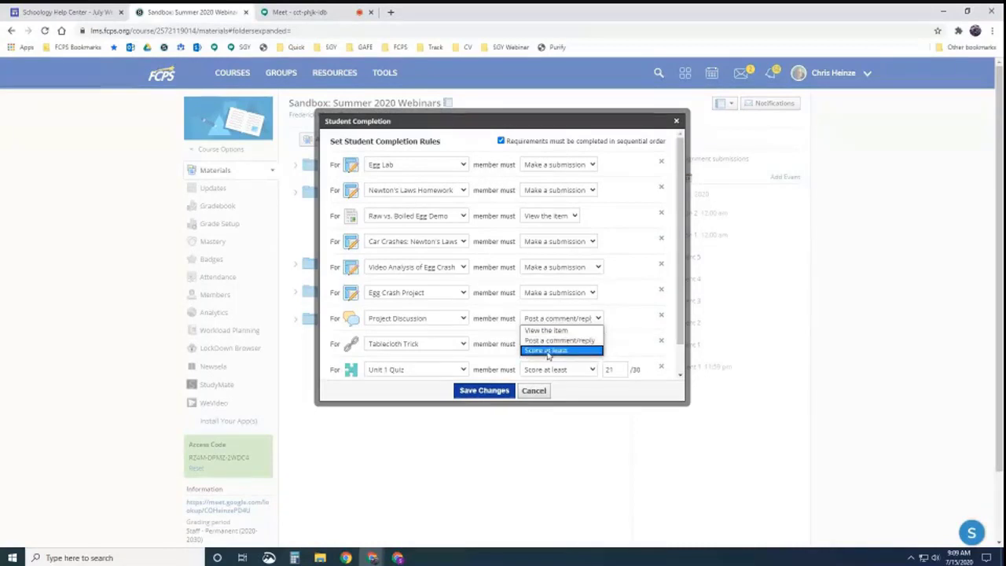
- Inspect the requirement options for Unit 1 Quiz, recheck those for Egg Lab, and close the completion rules without saving
scroll(675, 315, down, 2)
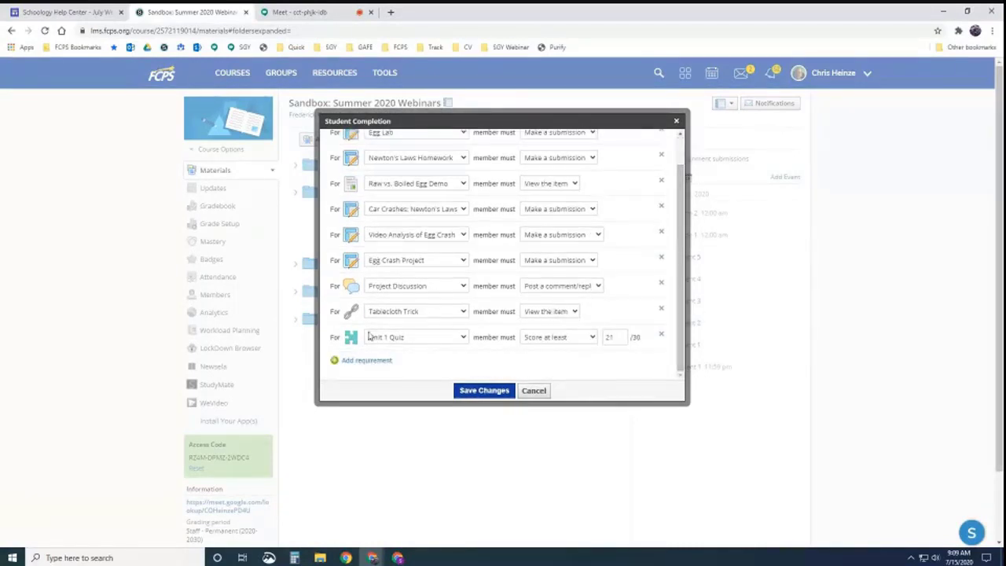
click(591, 338)
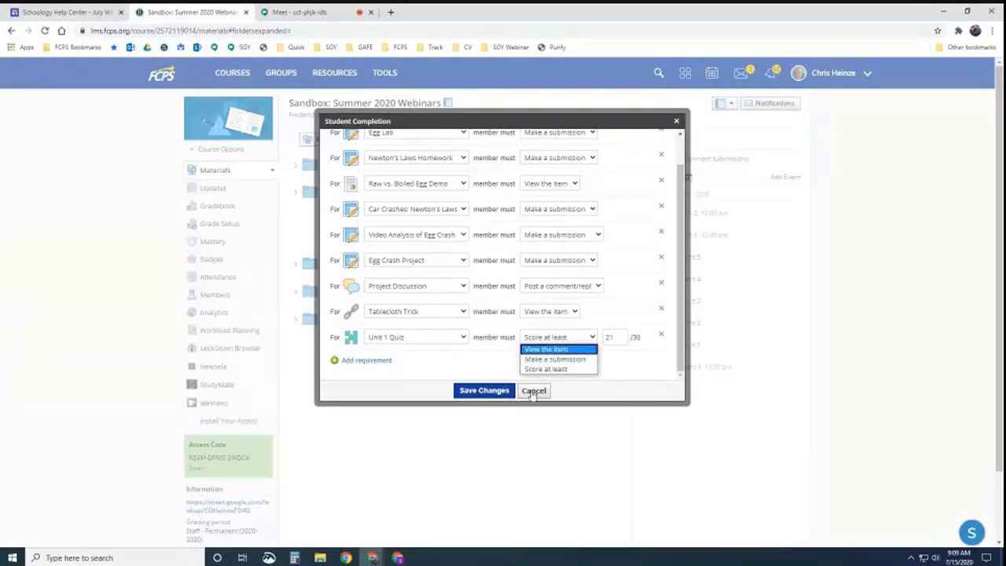
scroll(615, 194, up, 1)
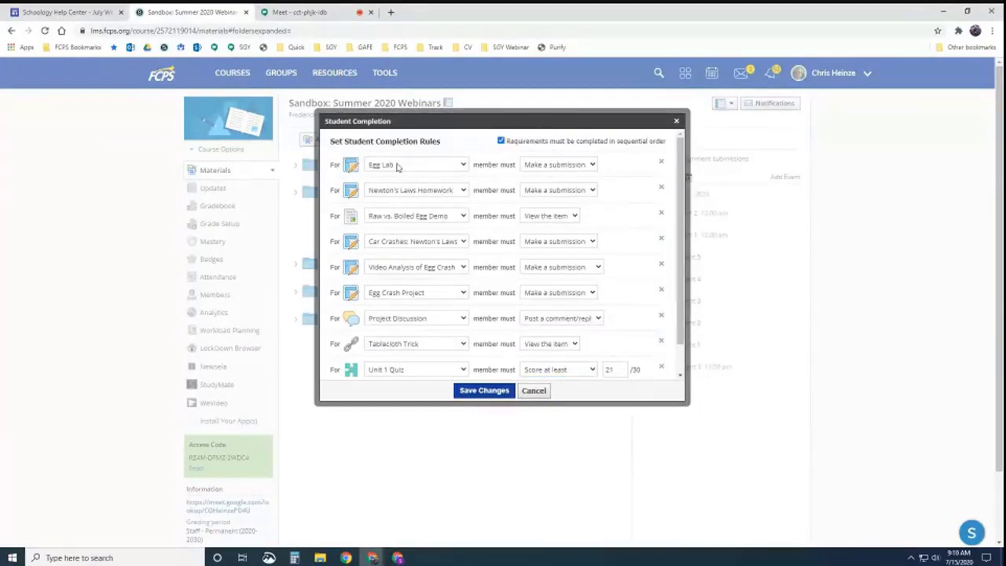
click(593, 164)
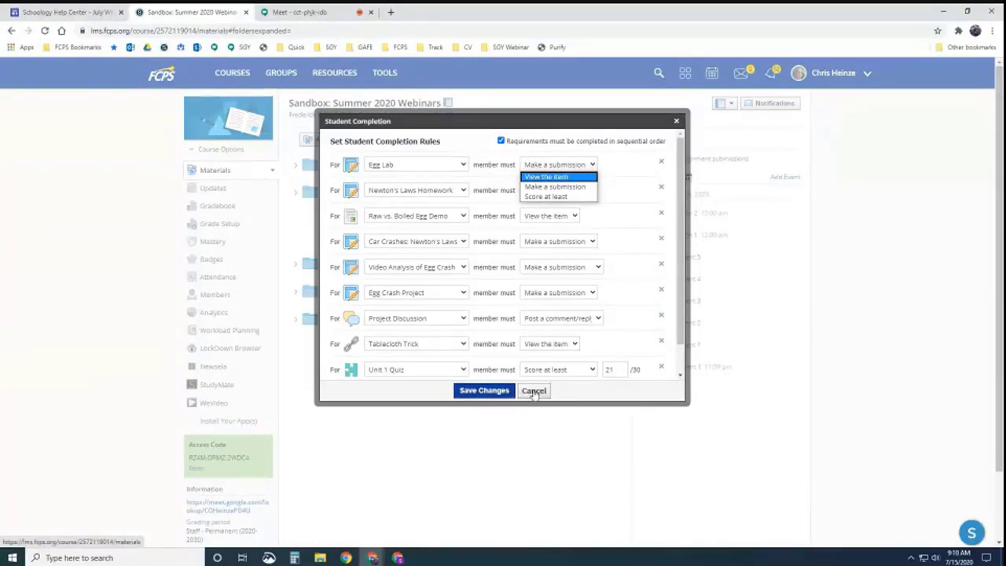
click(677, 124)
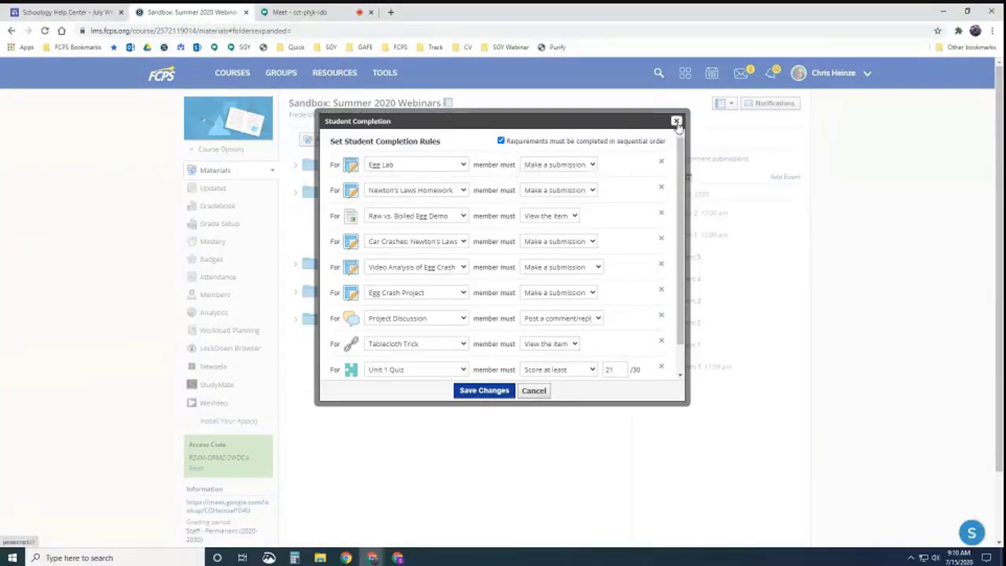
click(676, 124)
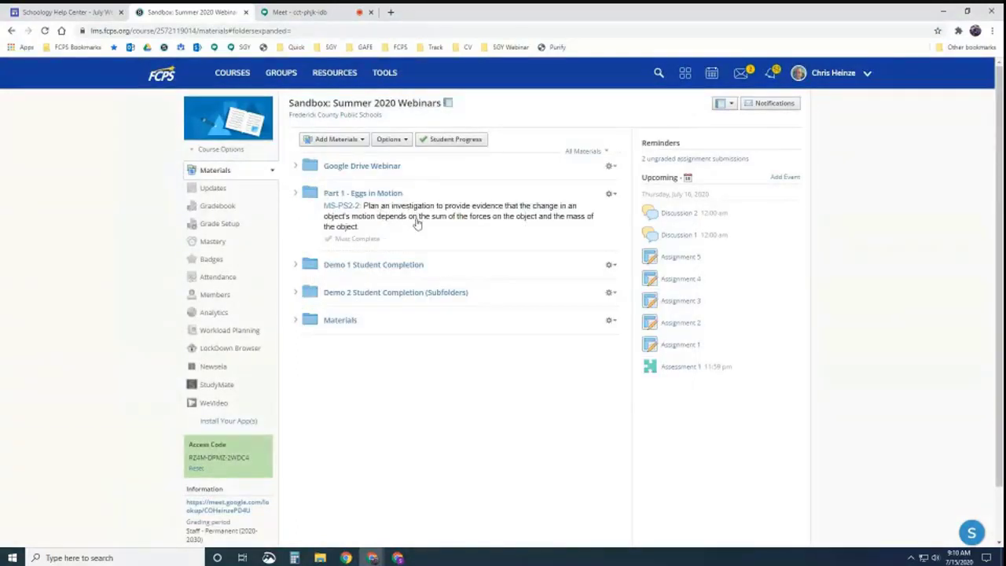
- Move Assignment 1, Assignment 2, Link 1 and Discussion 1 from the Materials folder into the Demo 1 Student Completion folder
click(296, 264)
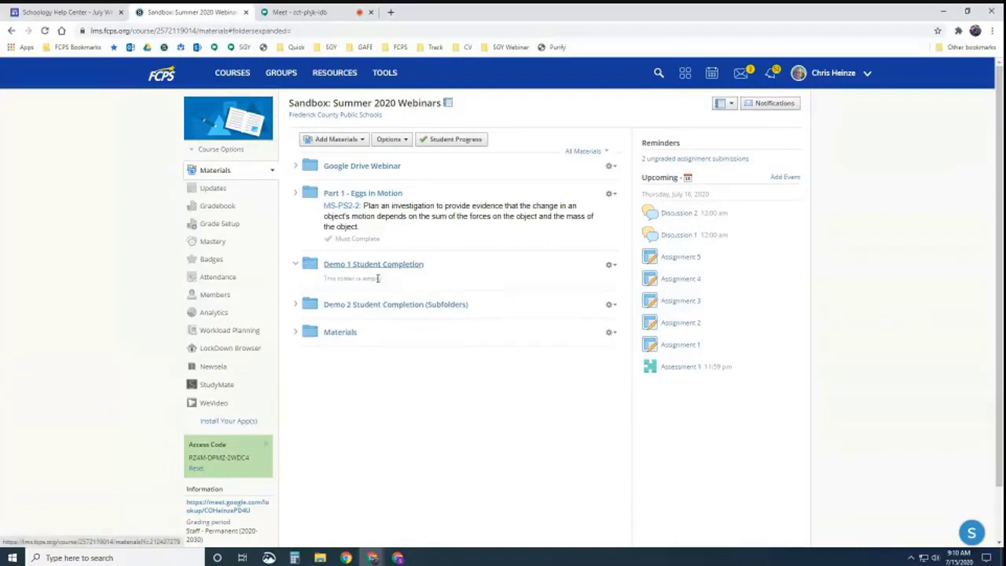
click(295, 333)
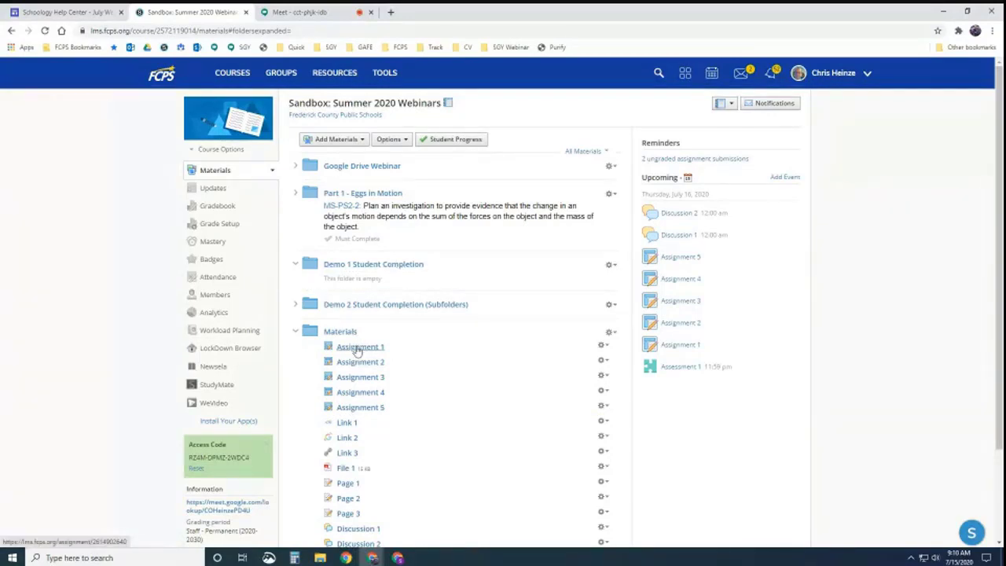
drag(357, 349, 378, 280)
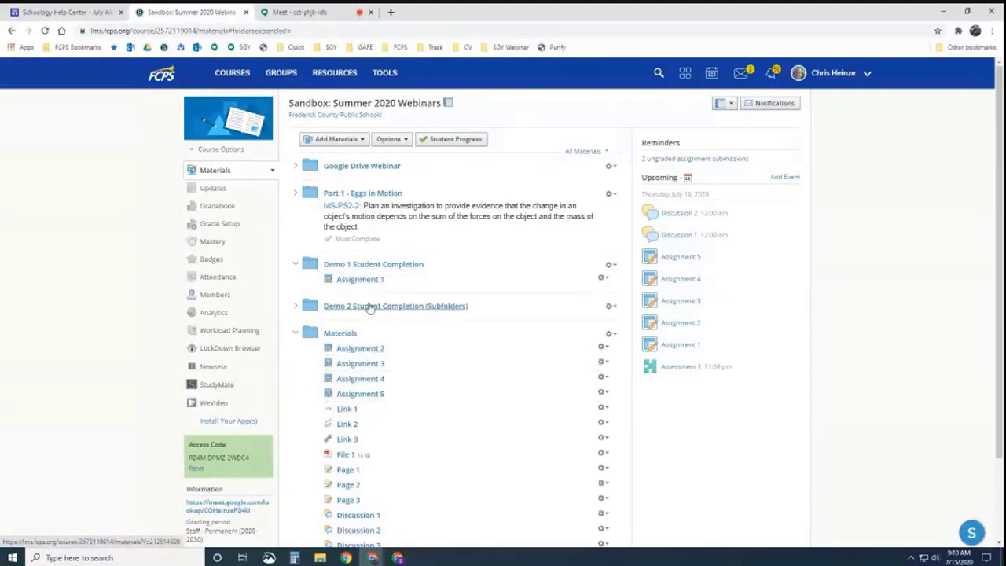
drag(360, 348, 364, 294)
drag(350, 412, 374, 308)
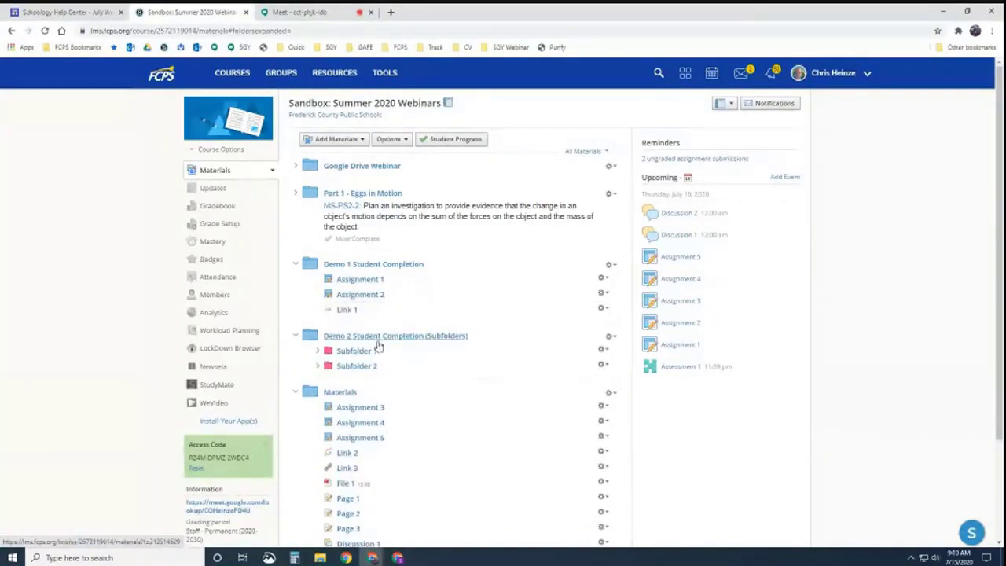
scroll(404, 383, down, 2)
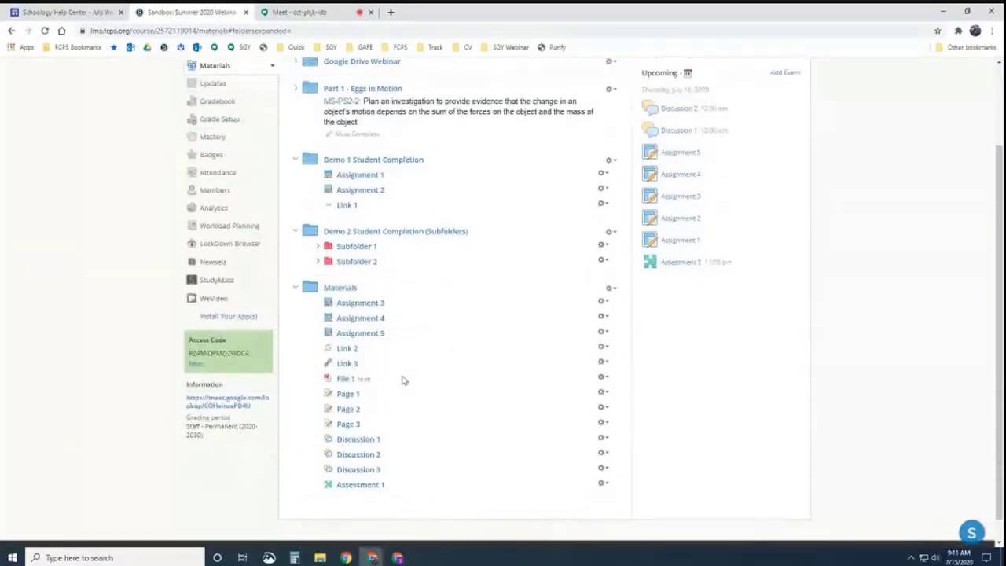
drag(348, 395, 360, 217)
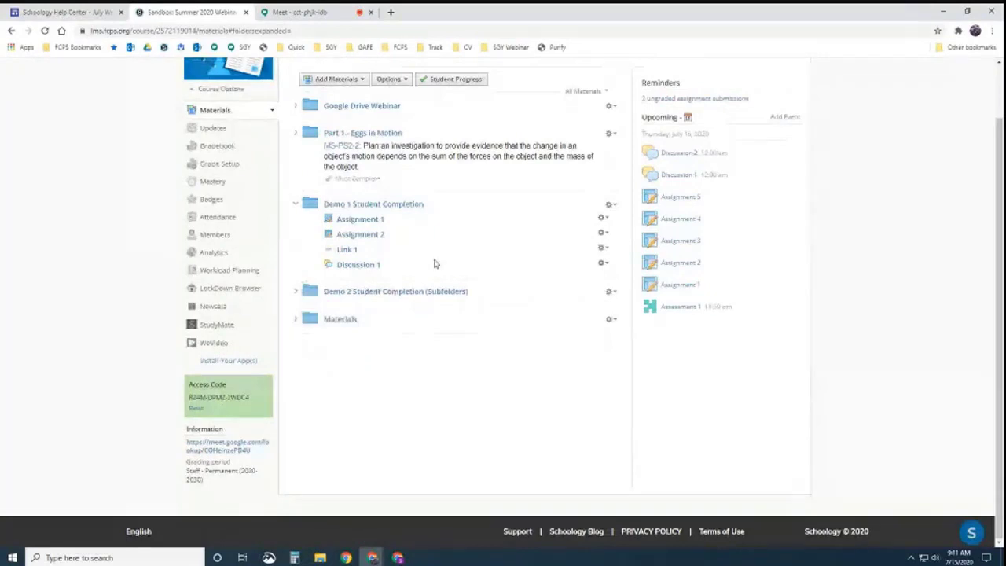
- Check the settings of Assignment 1 in the Demo 1 Student Completion folder, including its due date, and leave without saving
click(602, 217)
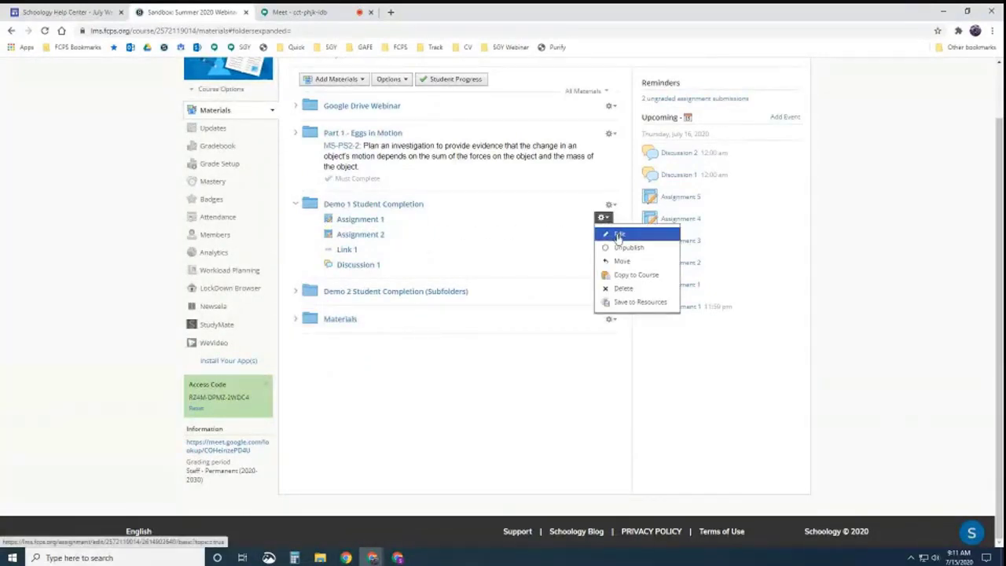
click(618, 235)
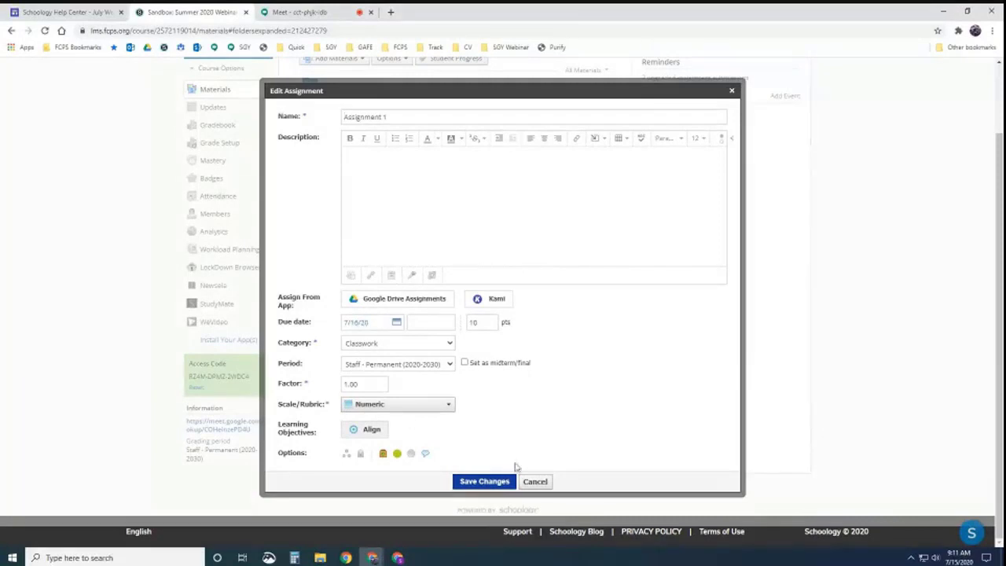
click(535, 481)
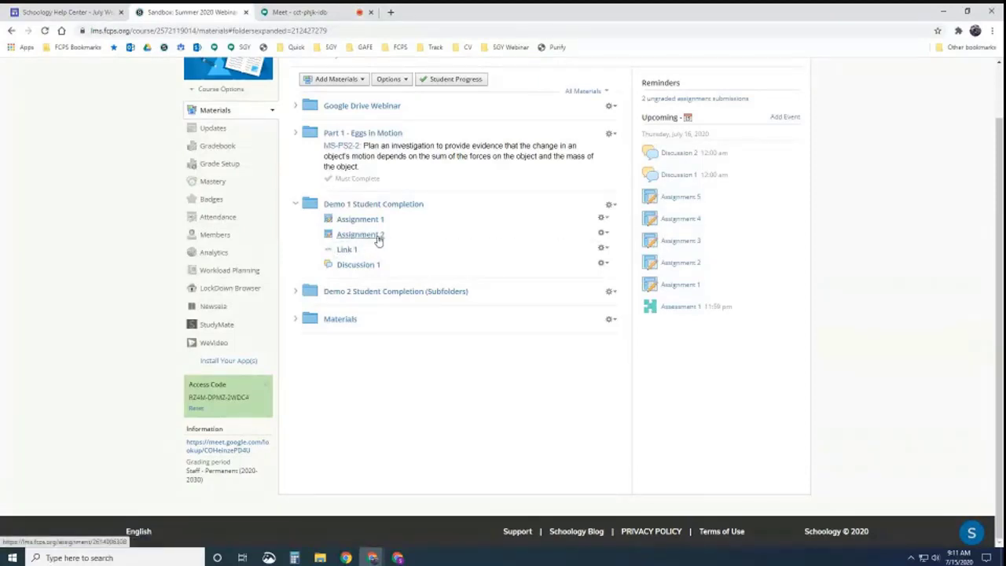
- Add a completion rule to the Demo 1 Student Completion folder requiring members to make a submission for Assignment 2, and save it
click(612, 206)
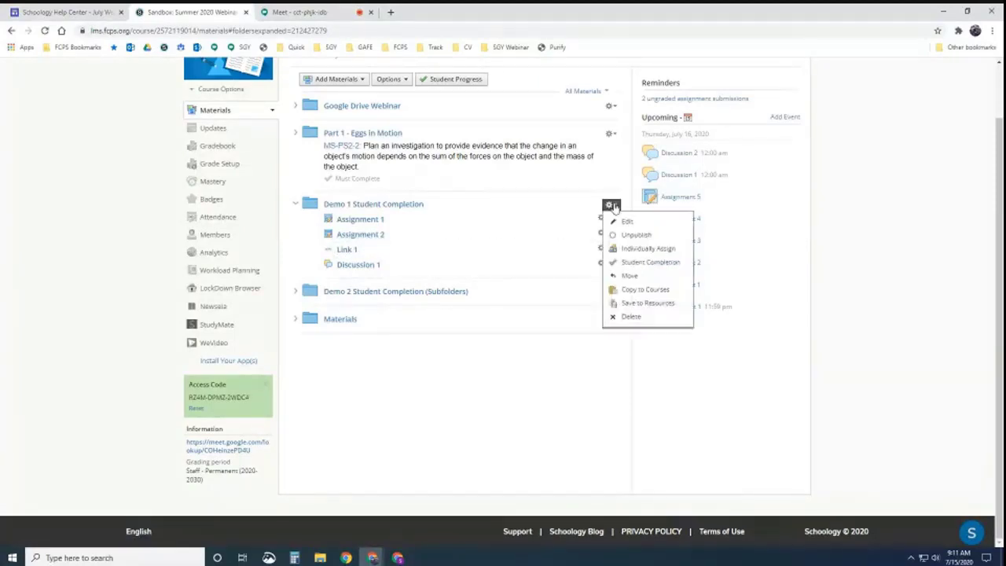
click(640, 263)
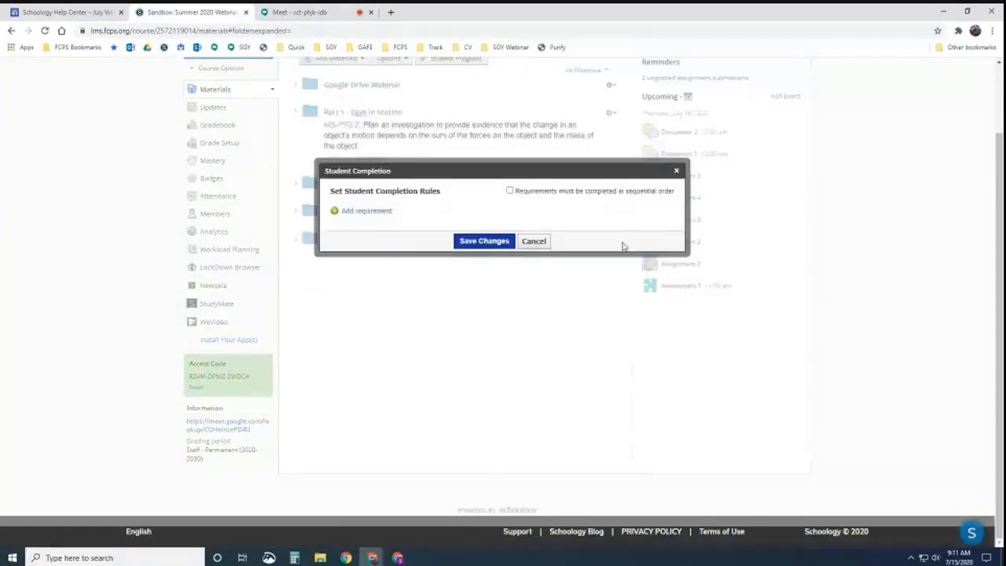
click(375, 211)
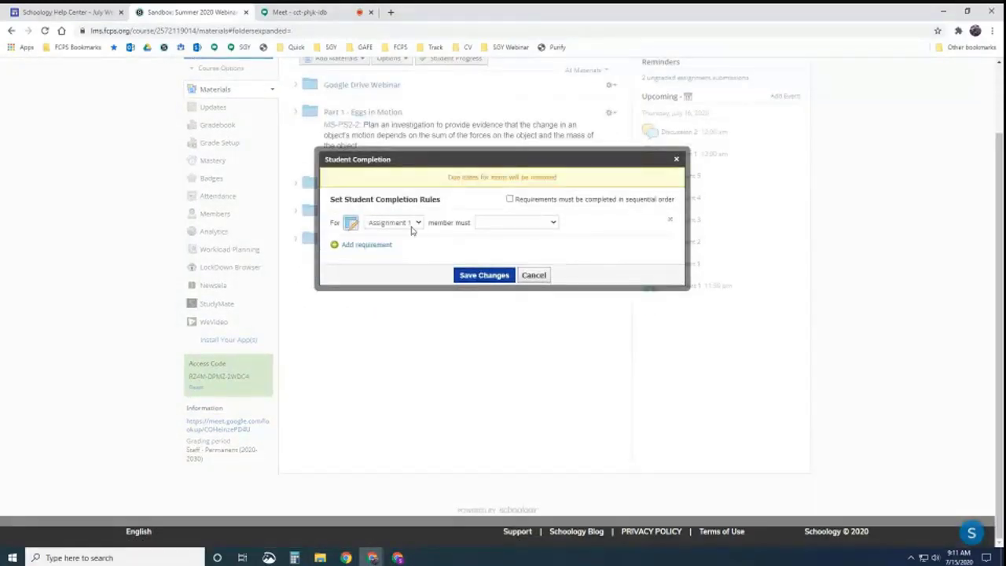
click(416, 225)
click(393, 244)
click(534, 226)
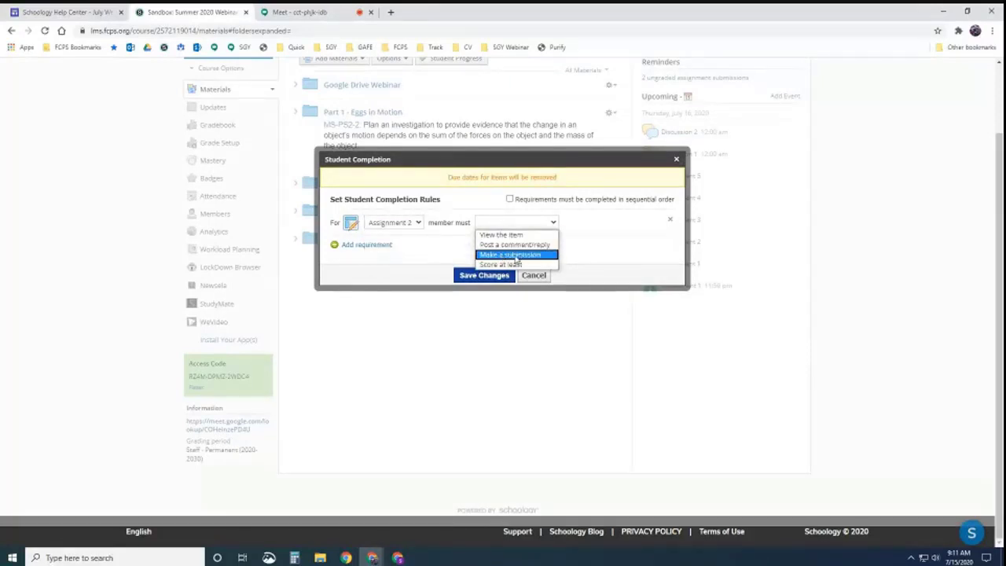
click(512, 255)
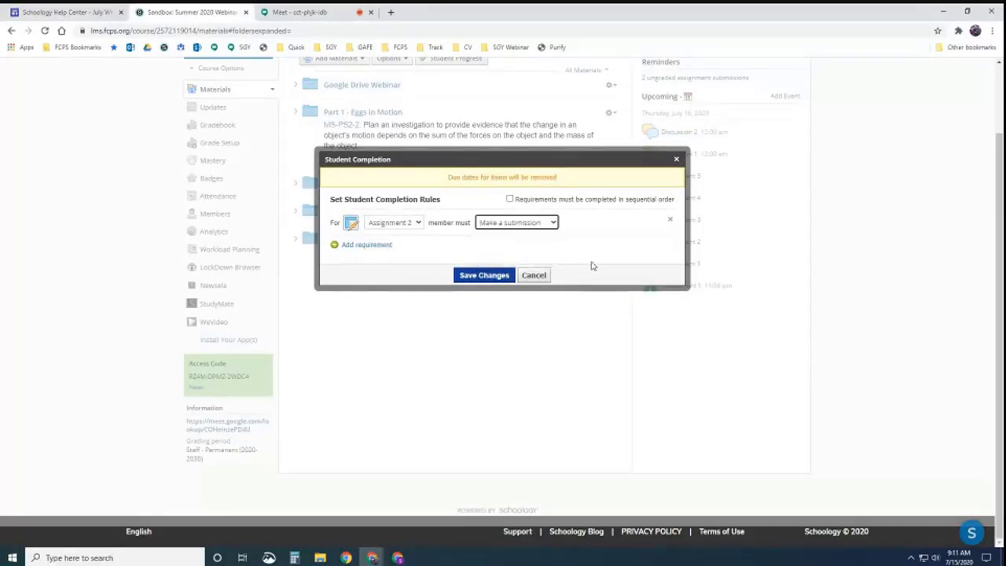
click(488, 277)
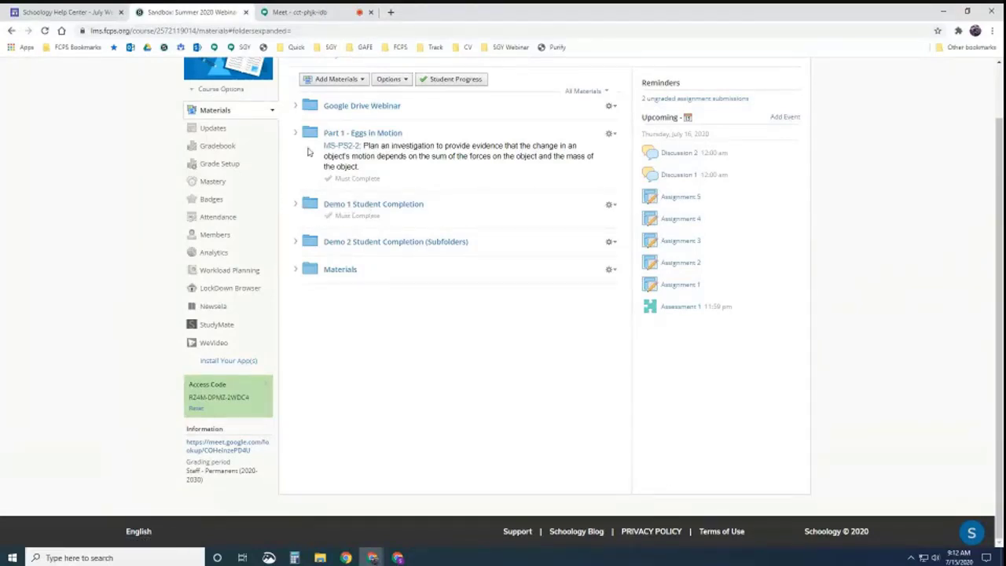
- Preview the course as Student Test2, inspect due dates and requirements in the Demo 1 Student Completion folder, and return to the teacher view
click(229, 89)
click(229, 110)
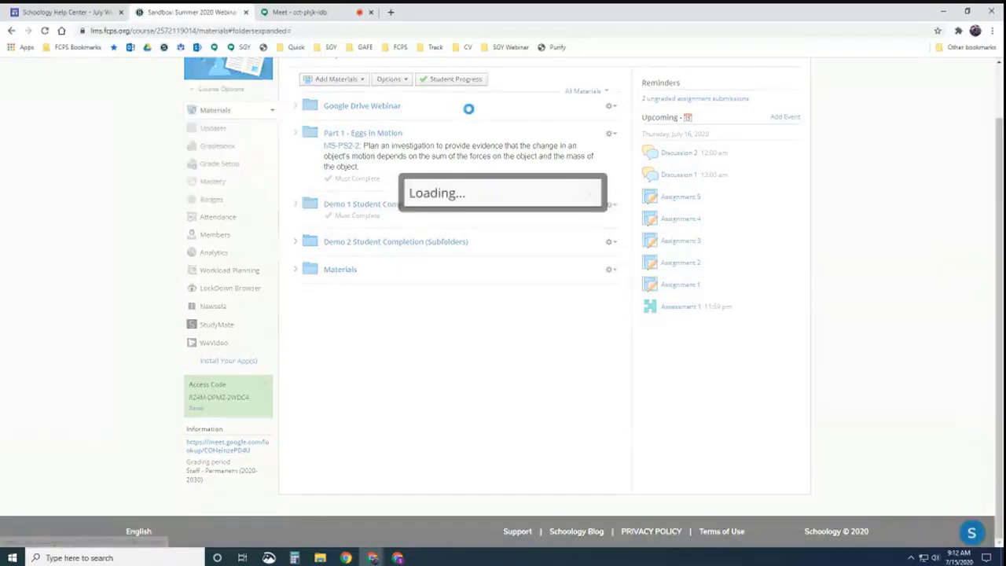
click(442, 224)
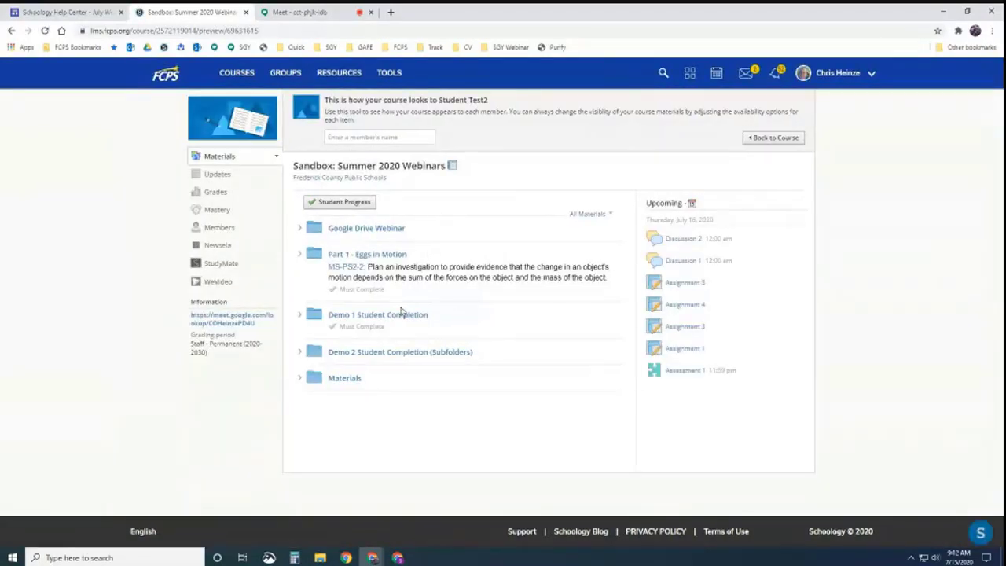
click(301, 316)
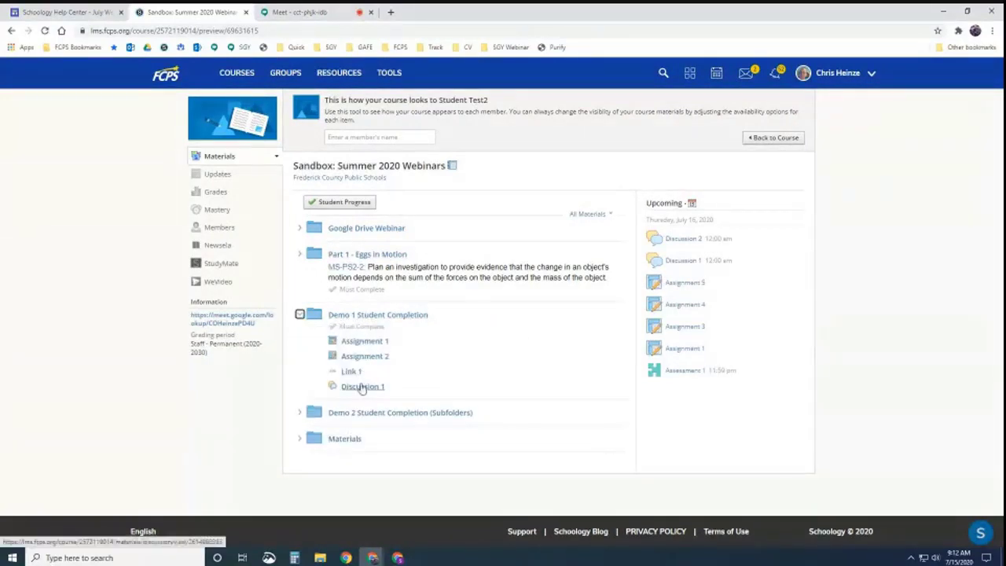
click(377, 315)
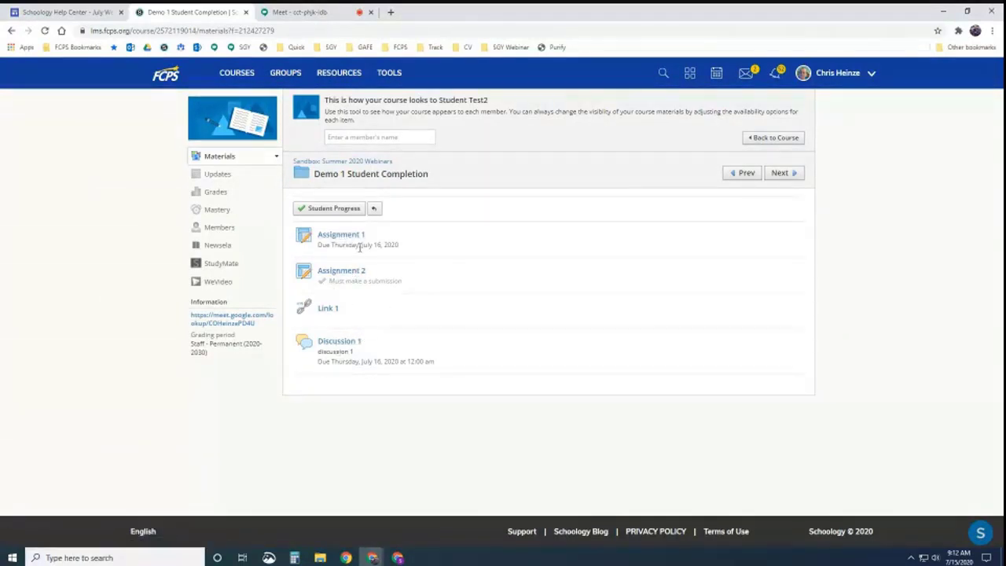
click(756, 138)
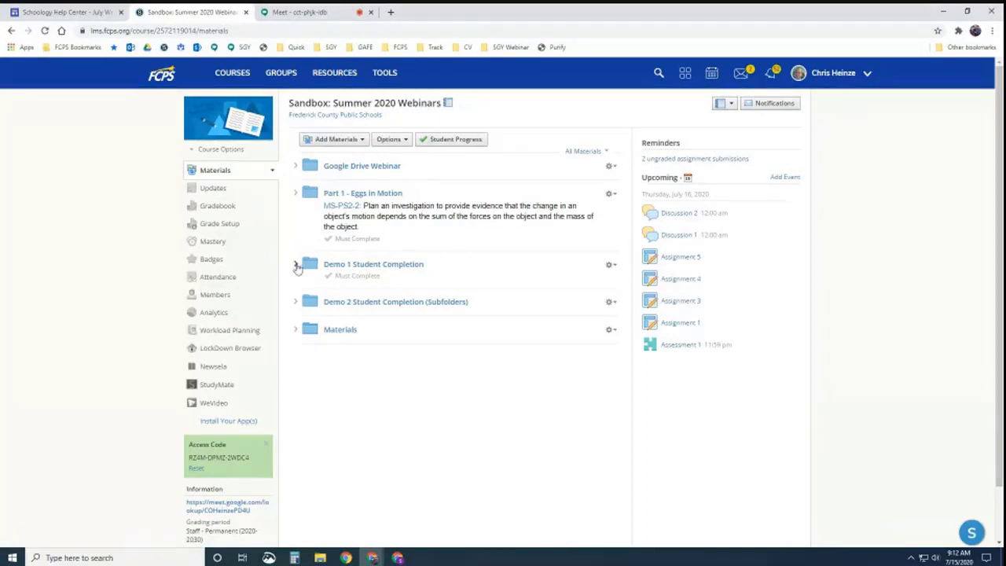
- Make the completion requirements of the Demo 1 Student Completion folder mandatory in sequential order and save the rules
click(611, 266)
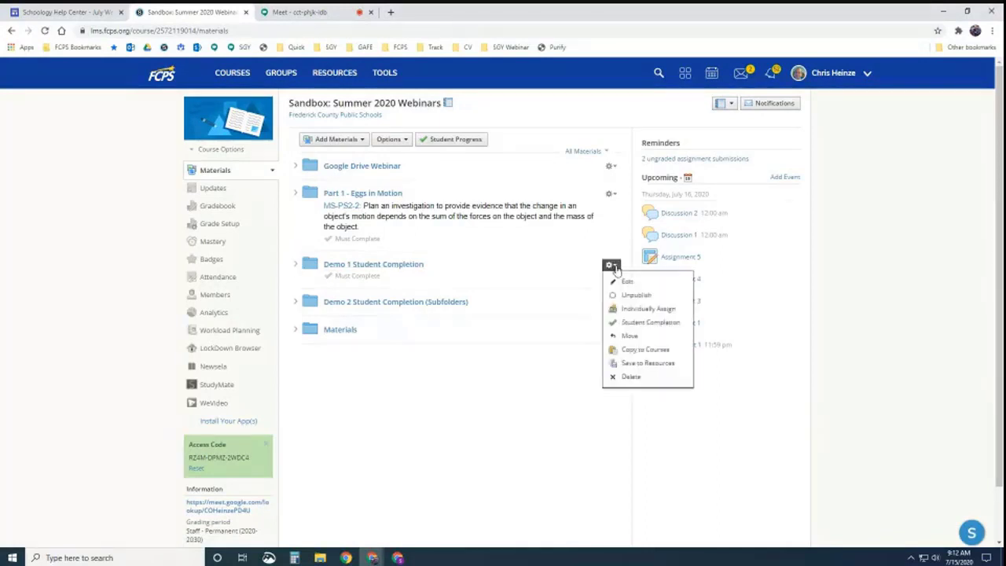
click(643, 322)
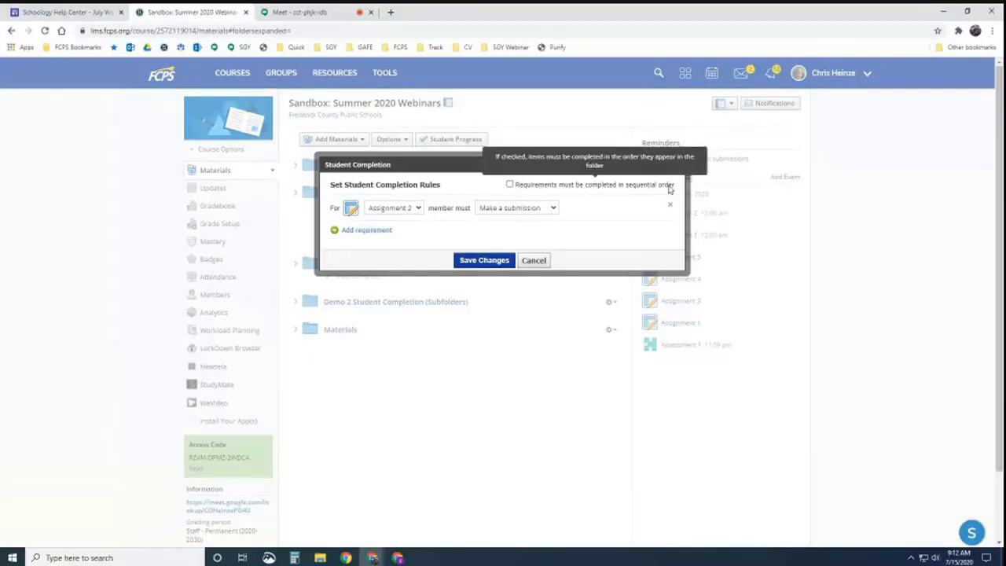
click(509, 185)
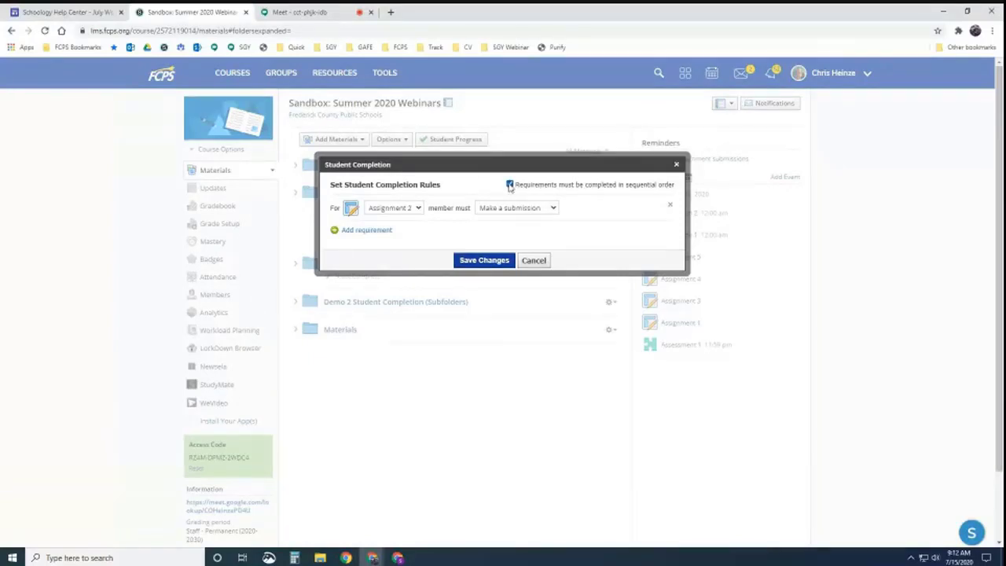
click(468, 262)
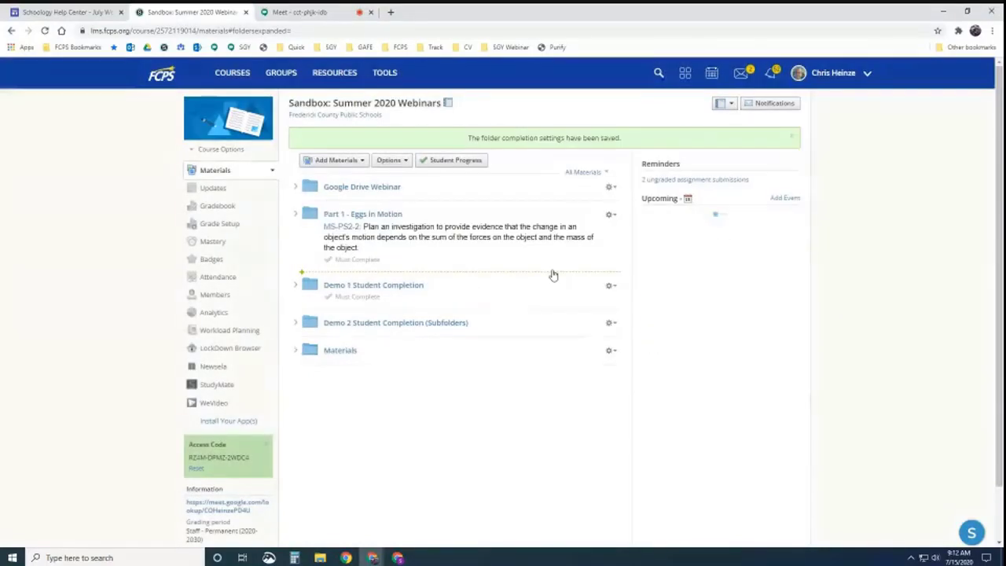
- Preview the course as Student Test2, inspect which Demo 1 Student Completion items are accessible, and return to the teacher view
click(296, 285)
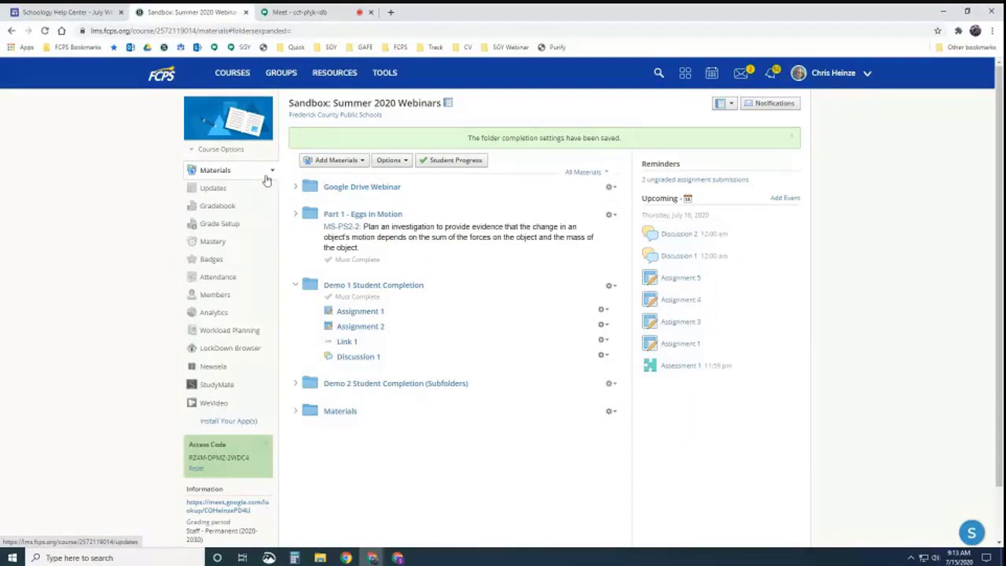
click(238, 151)
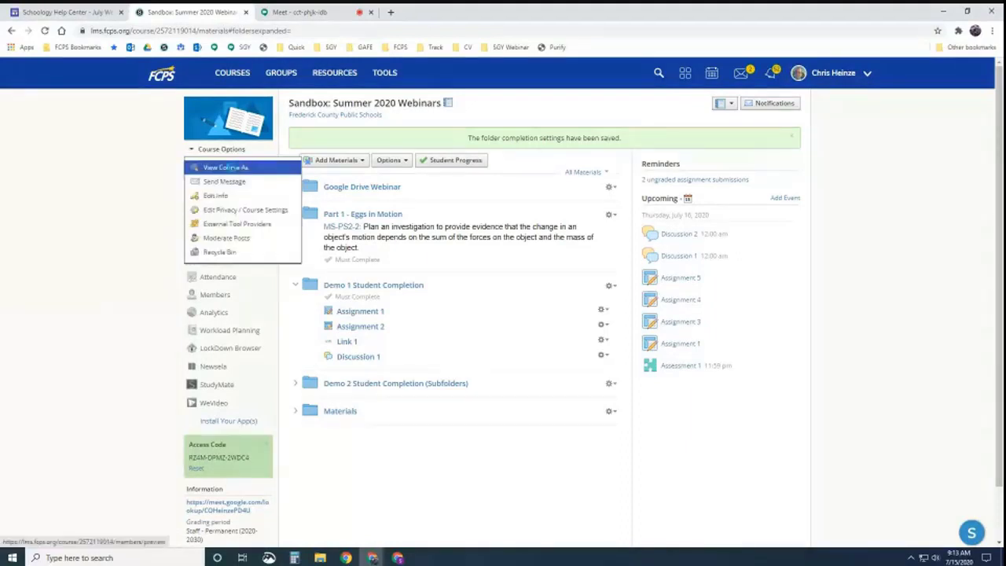
click(233, 168)
click(458, 222)
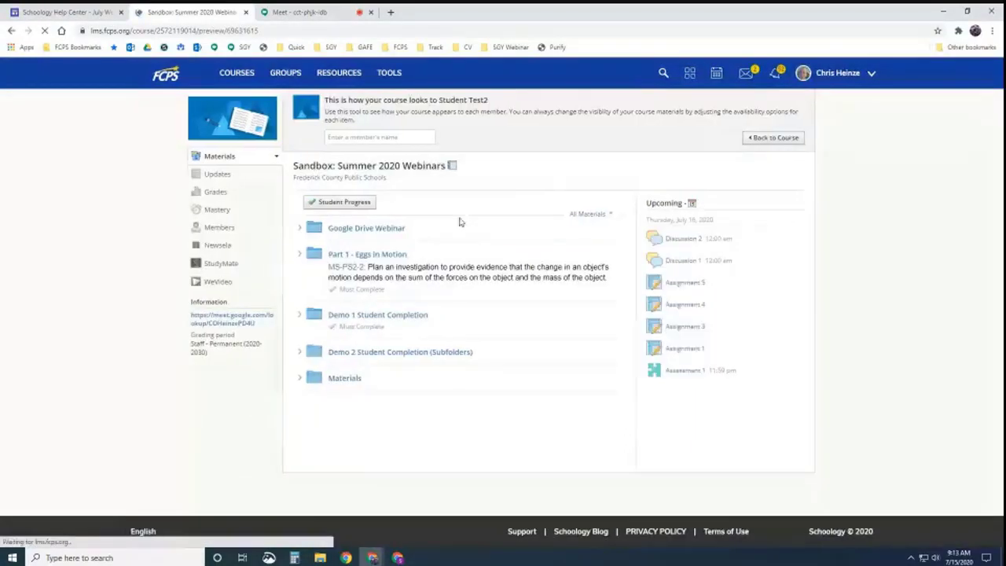
click(299, 316)
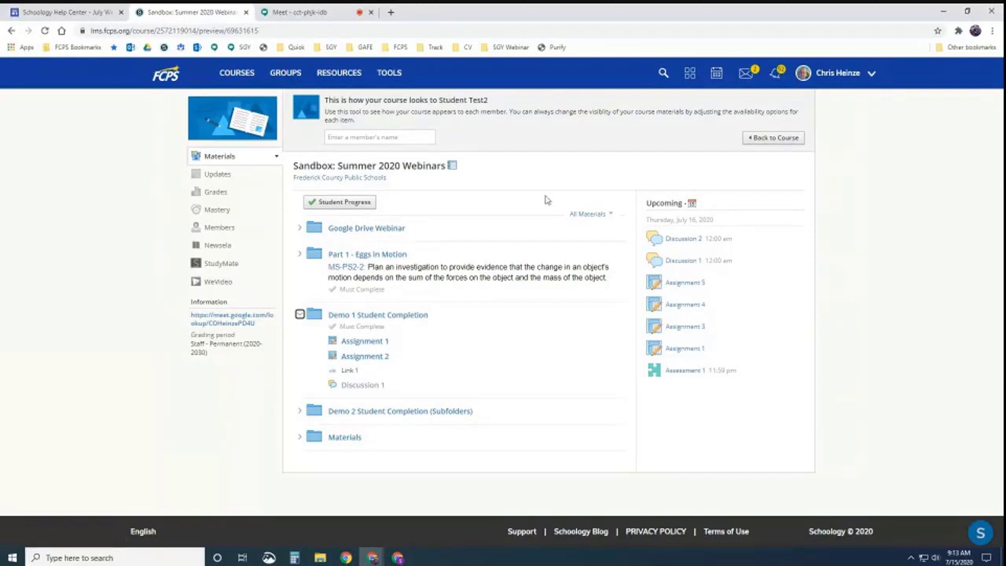
click(774, 138)
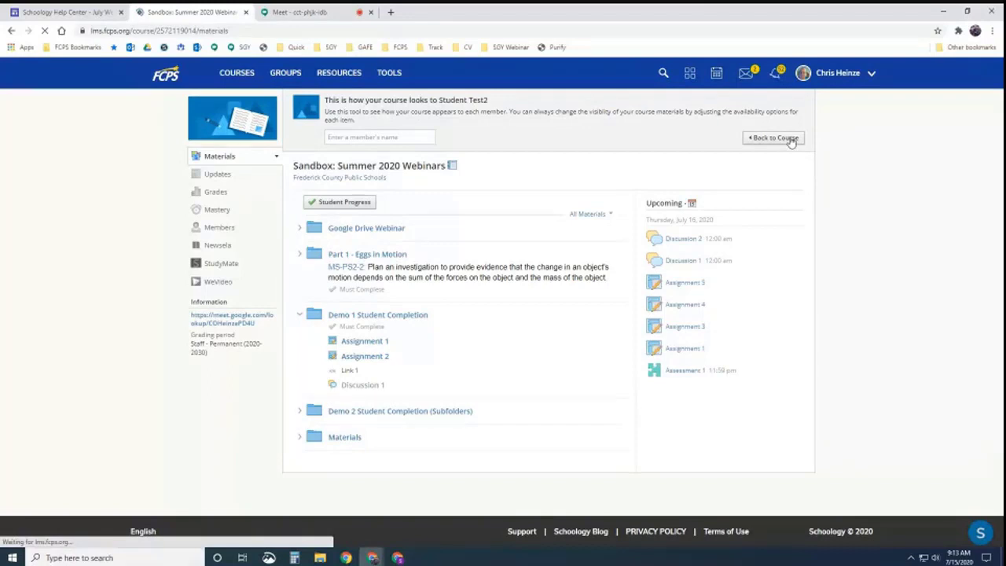
- Add a completion rule to the Demo 1 Student Completion folder requiring members to make a submission for Assignment 1
click(295, 264)
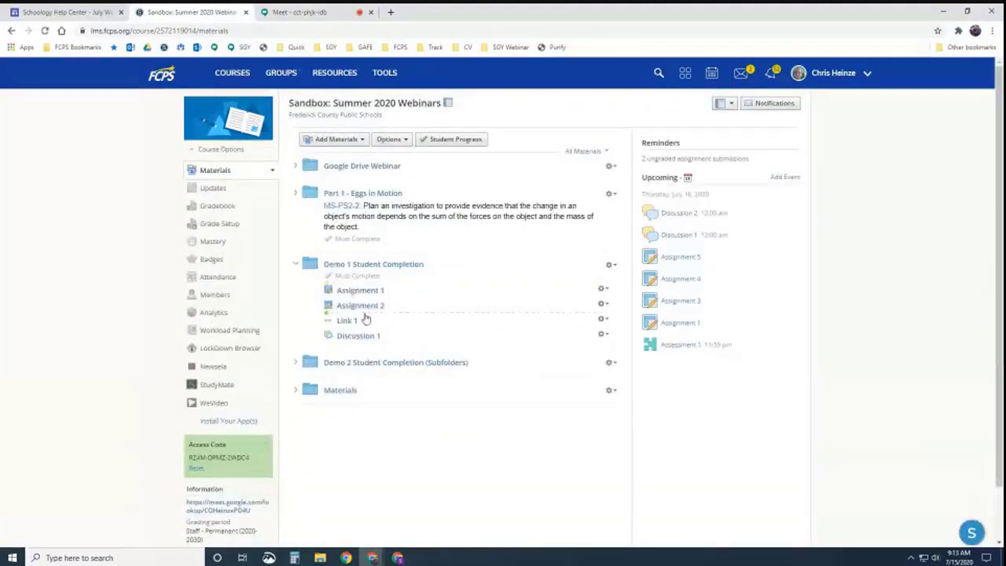
click(611, 265)
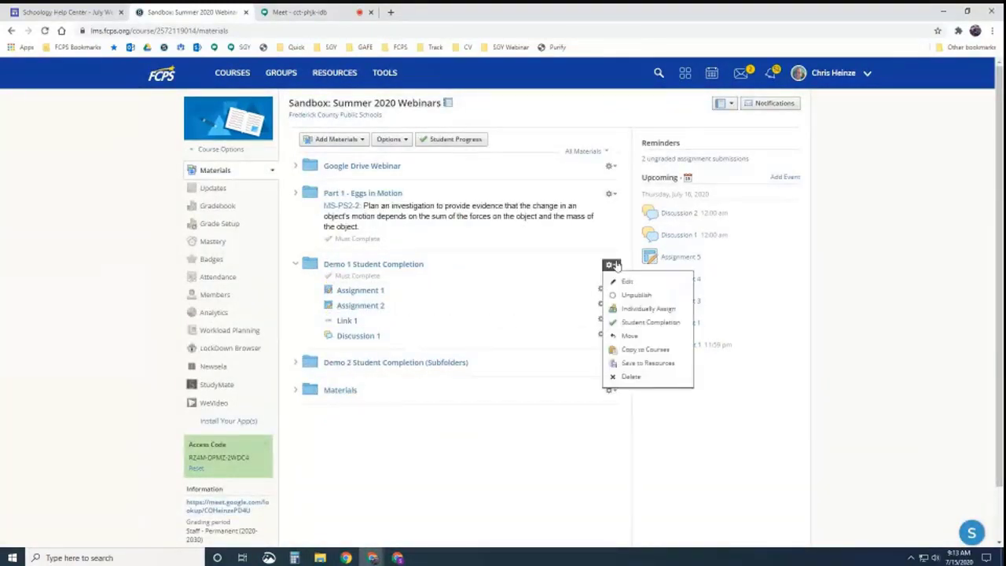
click(638, 323)
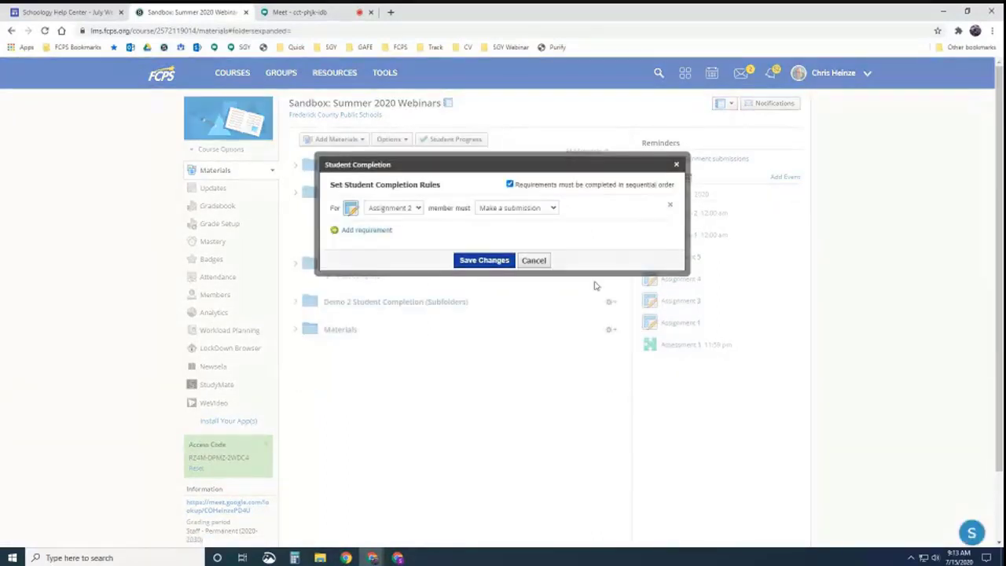
click(380, 230)
click(515, 244)
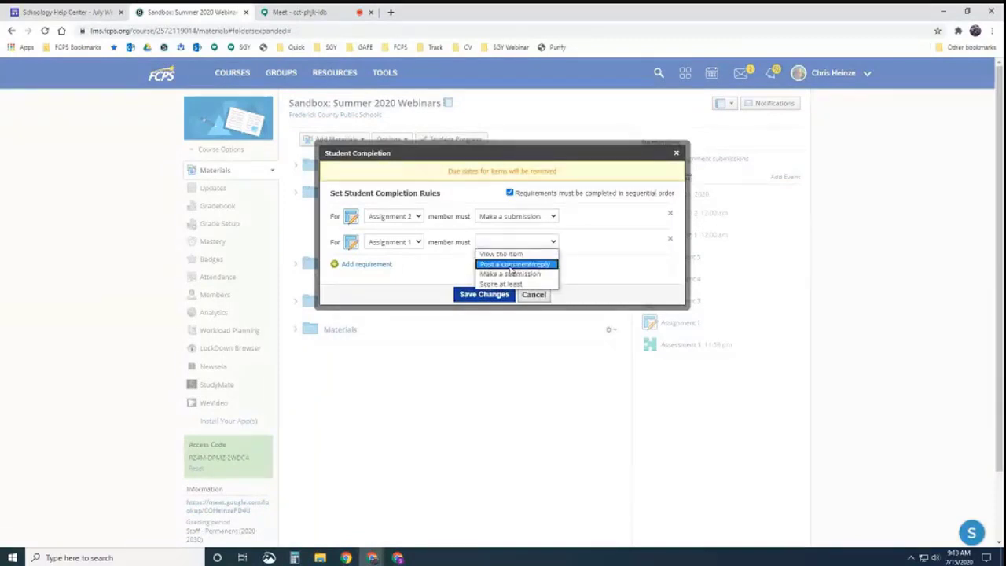
click(507, 275)
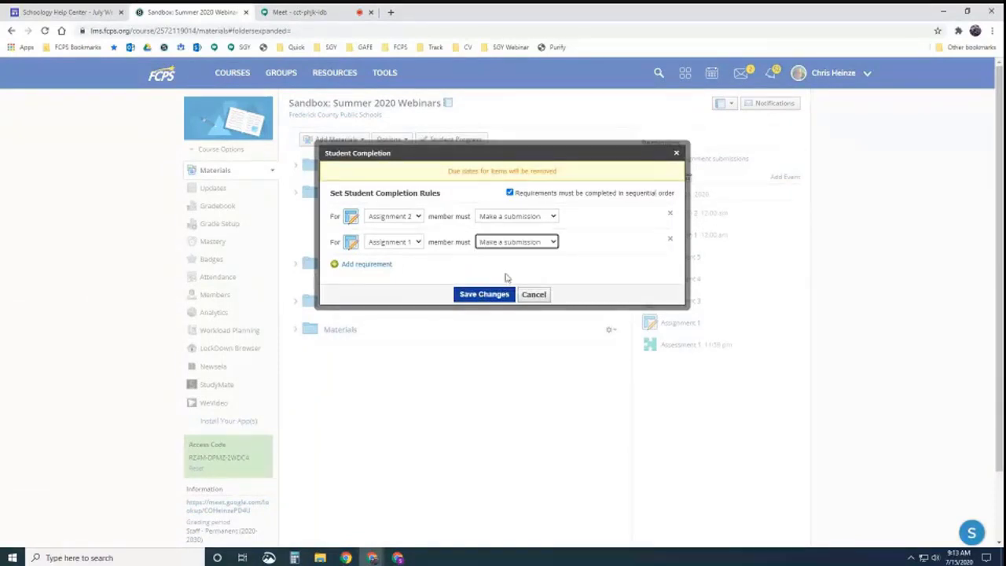
- Add a requirement that members view the item for Link 1
click(383, 269)
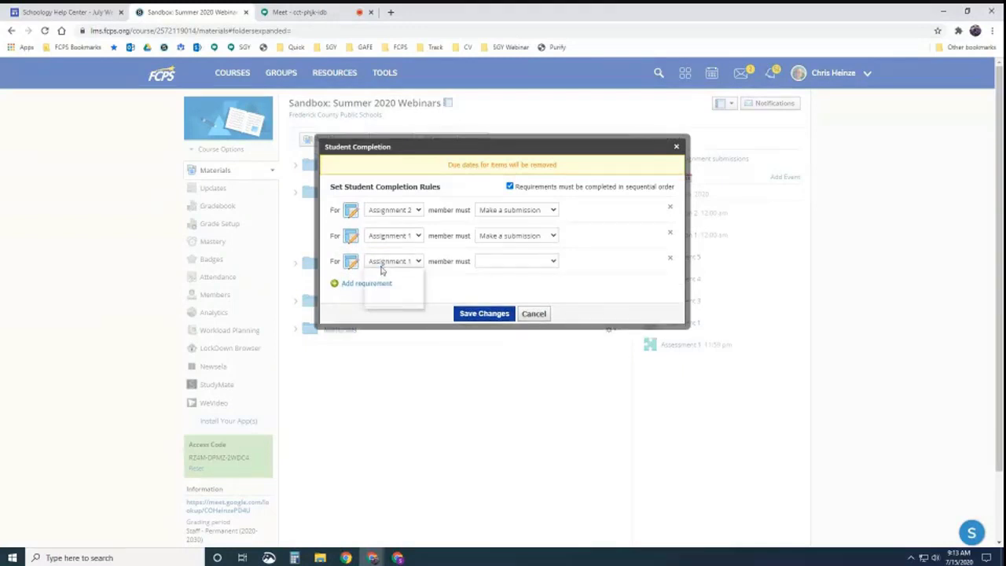
click(385, 262)
click(396, 292)
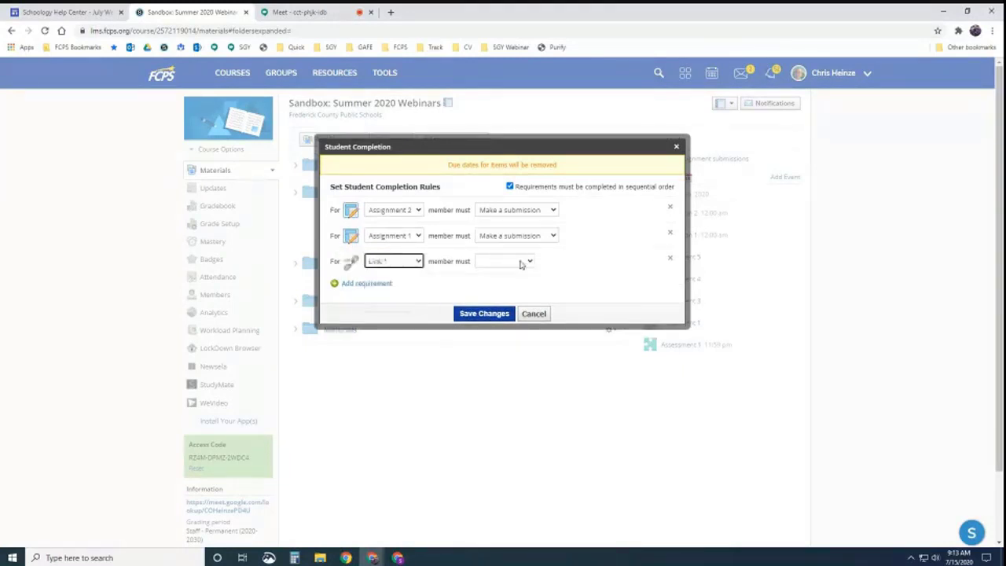
click(517, 262)
click(511, 272)
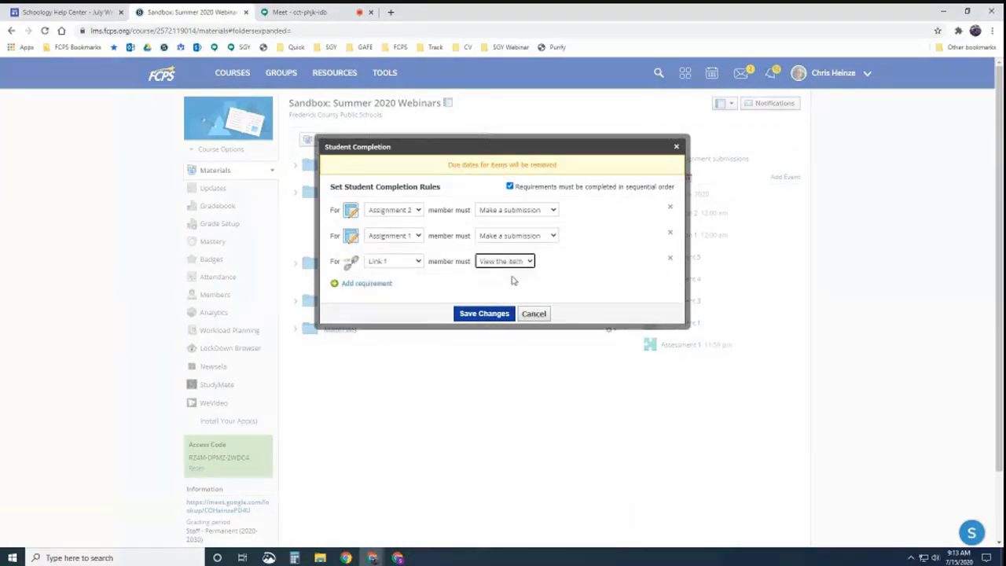
- Add a requirement that members post a comment/reply for Discussion 1, and save the folder's completion rules
click(377, 285)
click(405, 282)
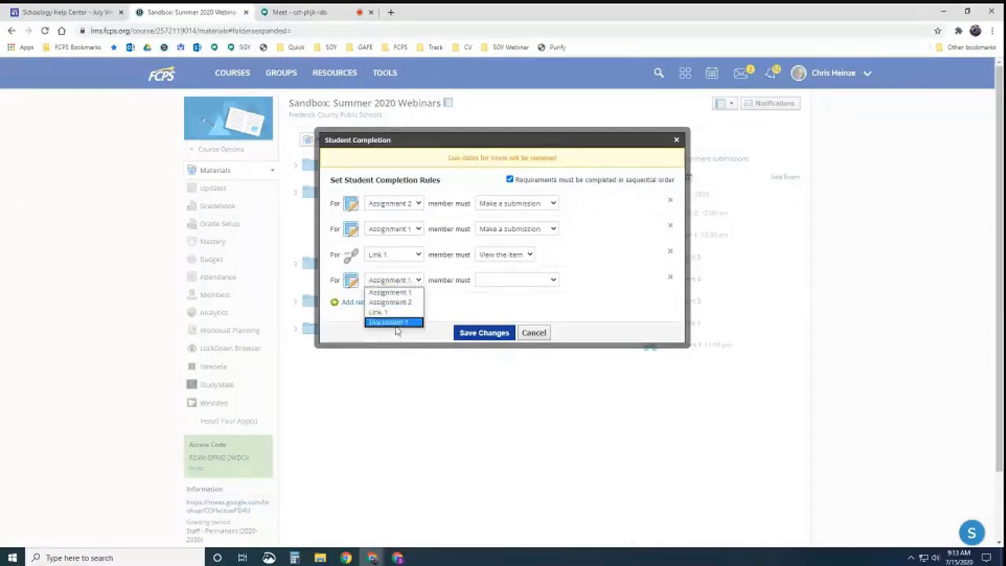
click(393, 322)
click(510, 281)
click(514, 303)
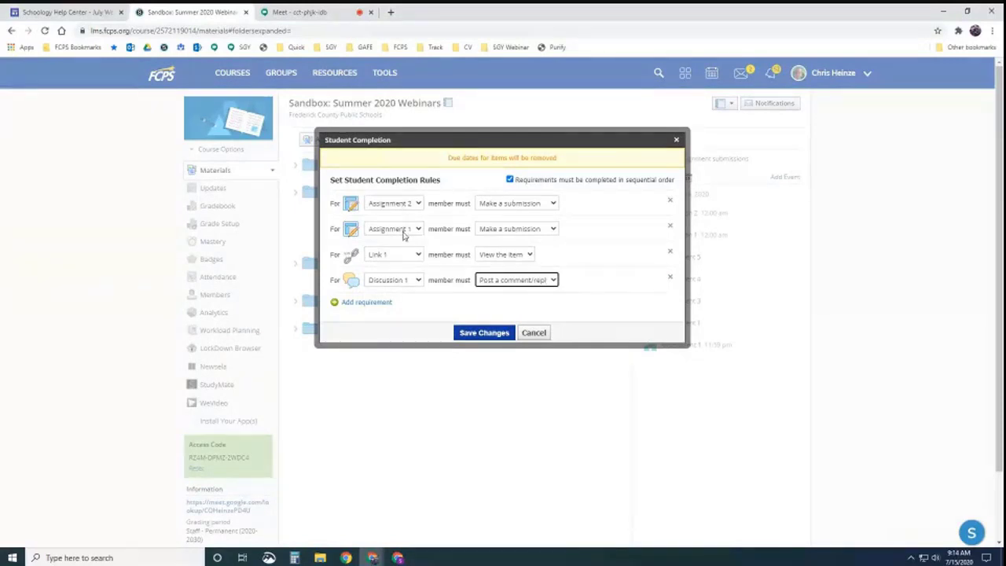
click(417, 280)
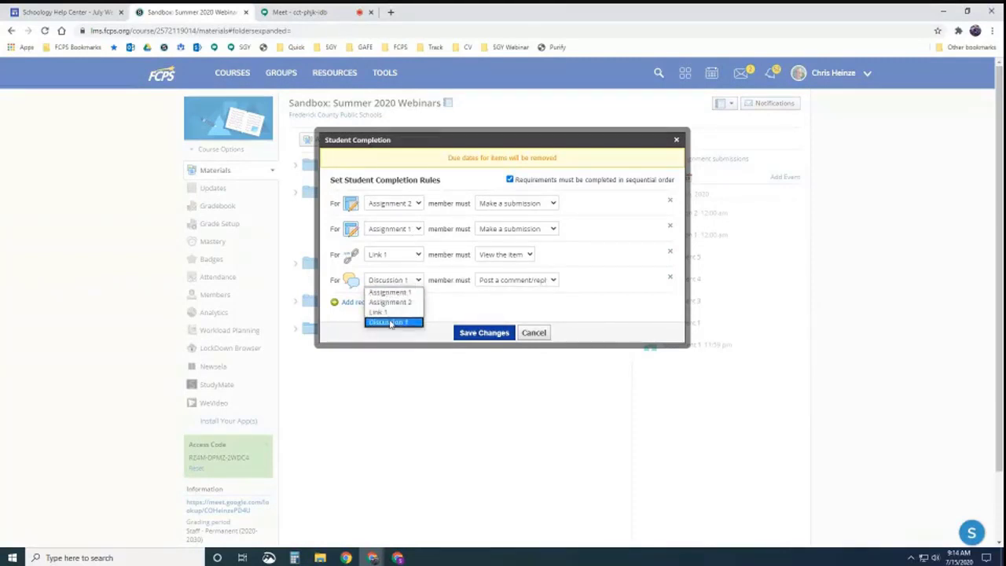
click(577, 308)
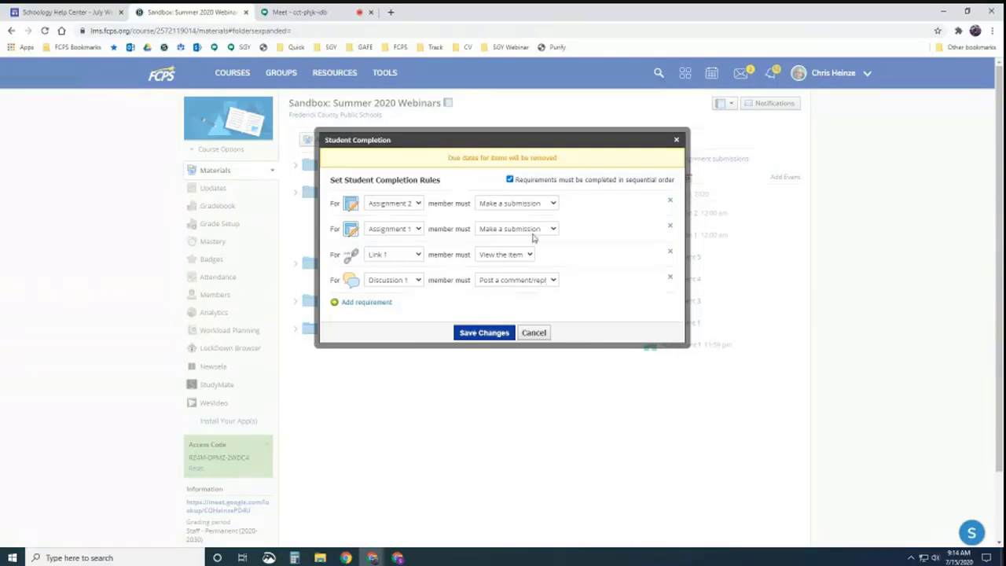
mouse_move(550, 184)
click(486, 333)
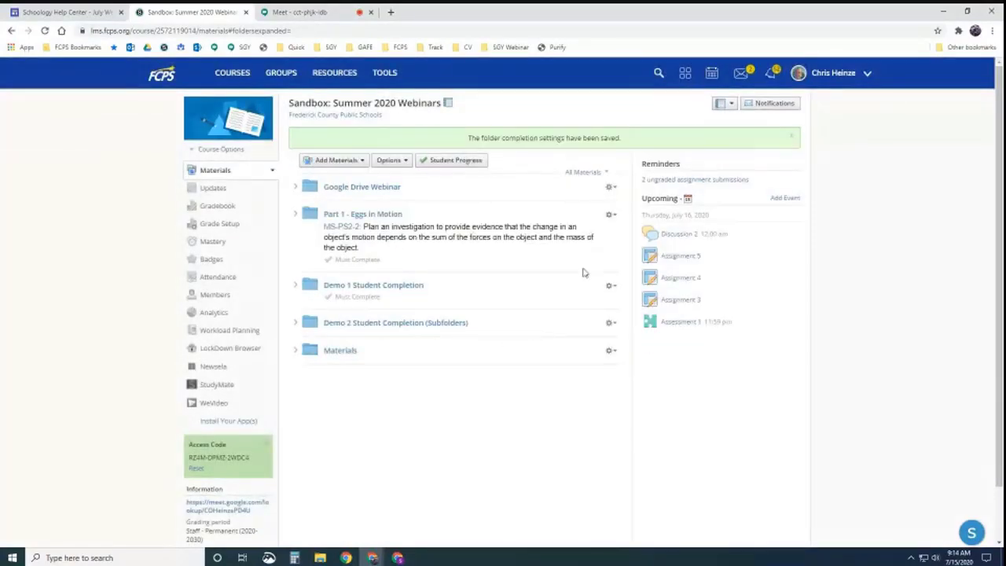
- Check the order of the saved completion rules for the Demo 1 Student Completion folder and leave without saving
click(609, 289)
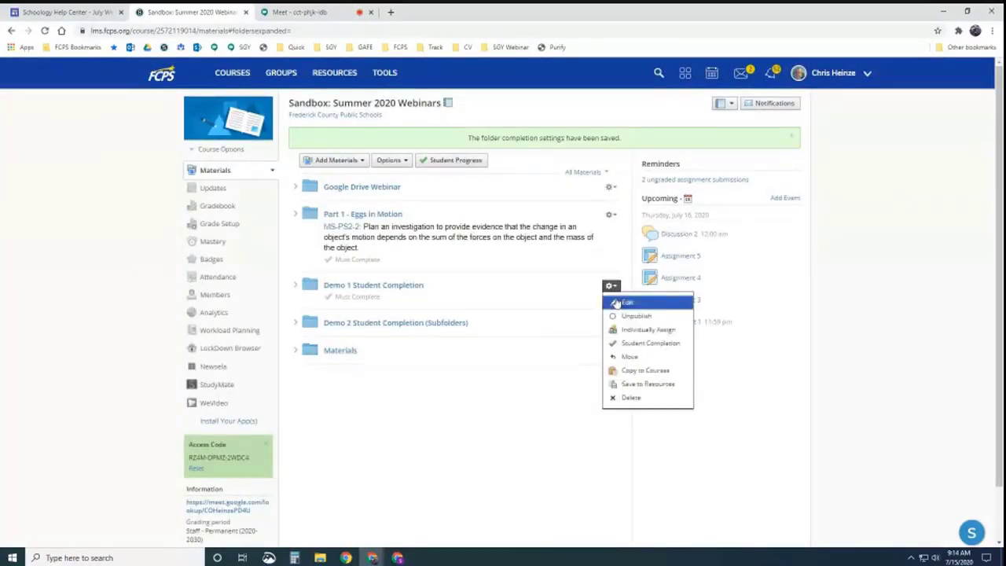
click(631, 342)
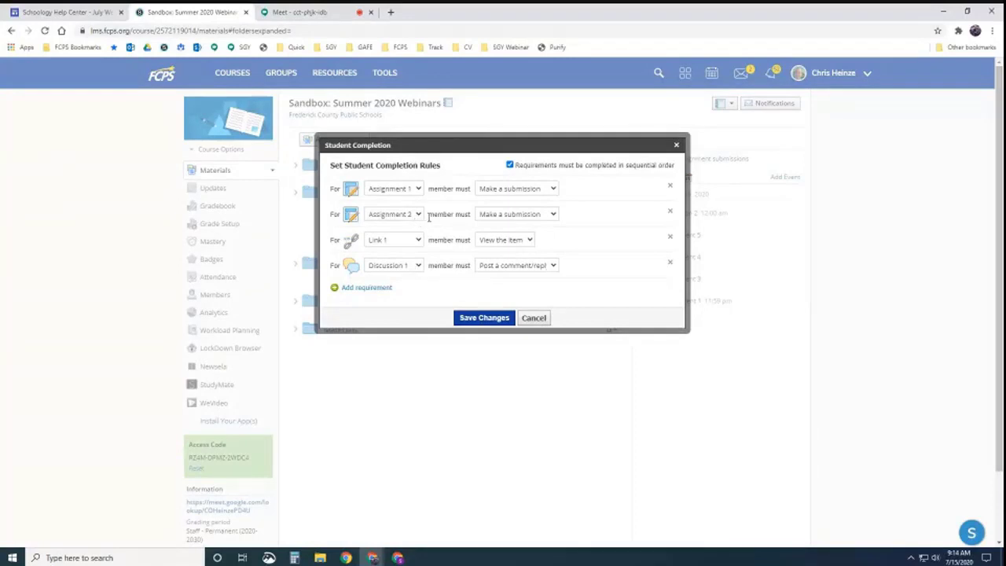
click(535, 319)
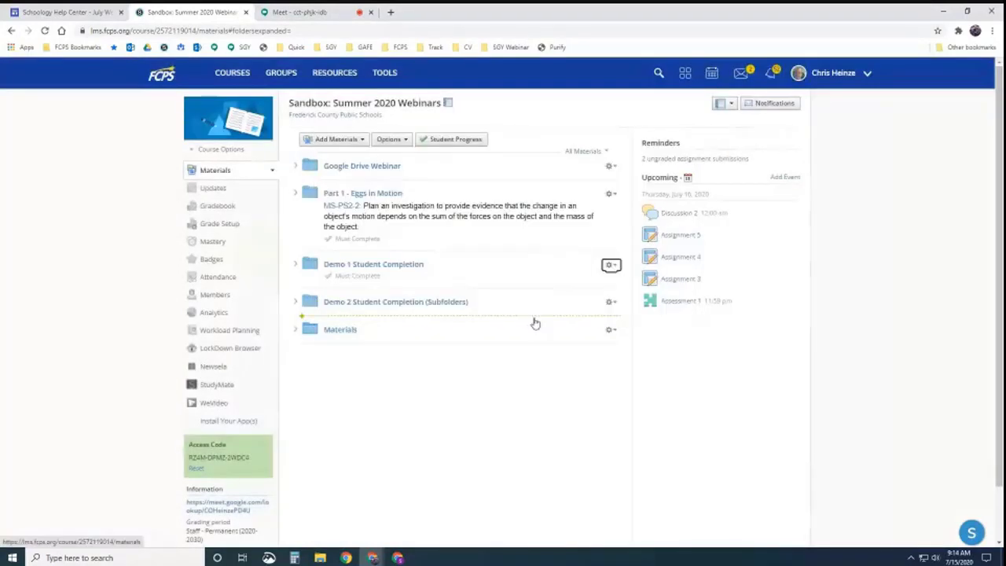
- Move Assignment 2 above Assignment 1 in the Demo 1 Student Completion folder and check the order of its completion rules
click(297, 265)
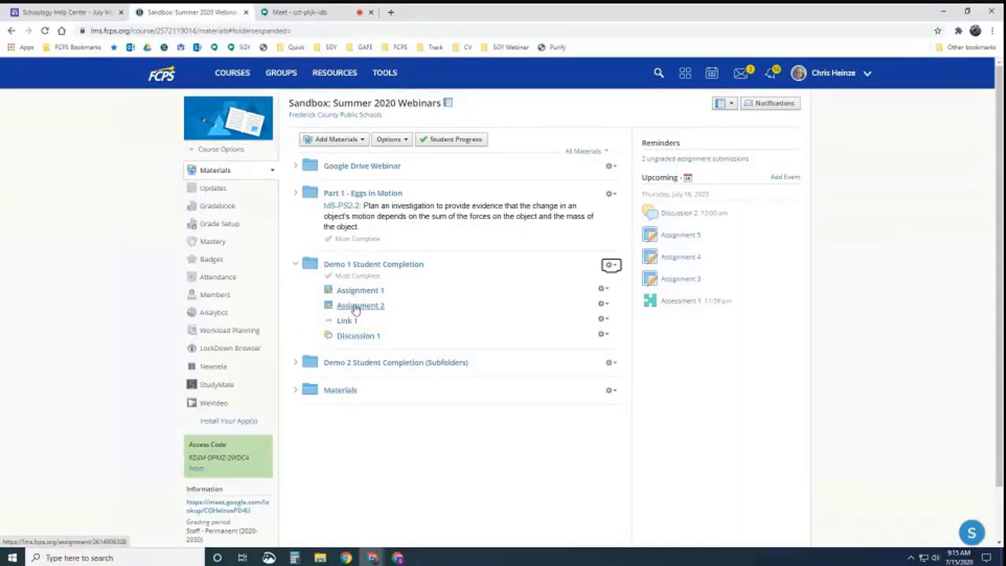
drag(353, 310, 356, 292)
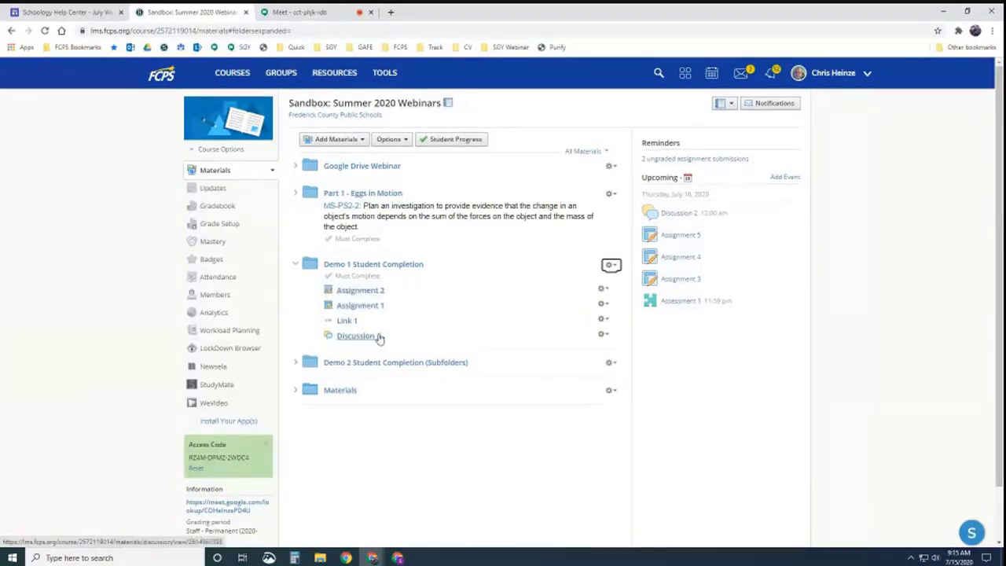
click(610, 265)
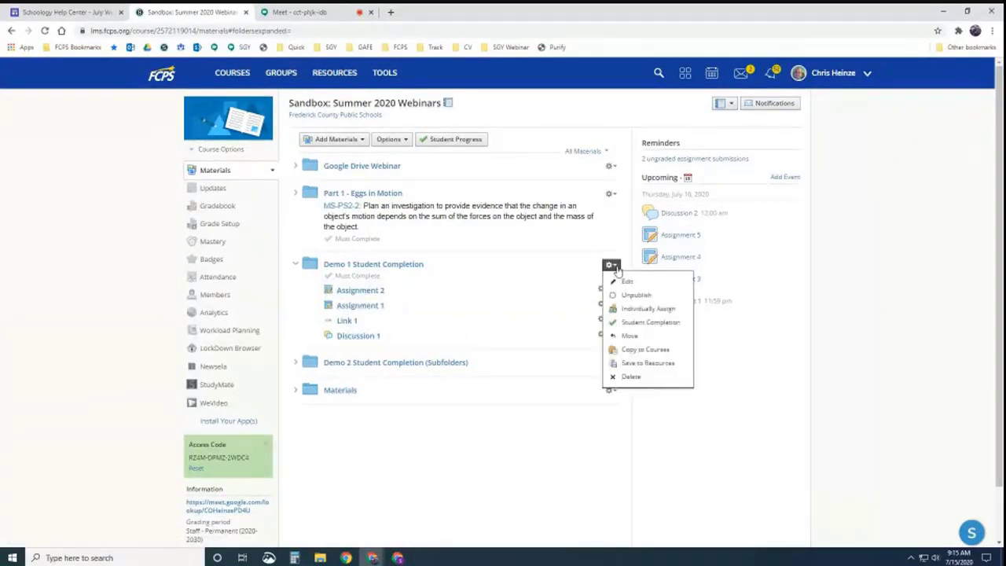
click(640, 321)
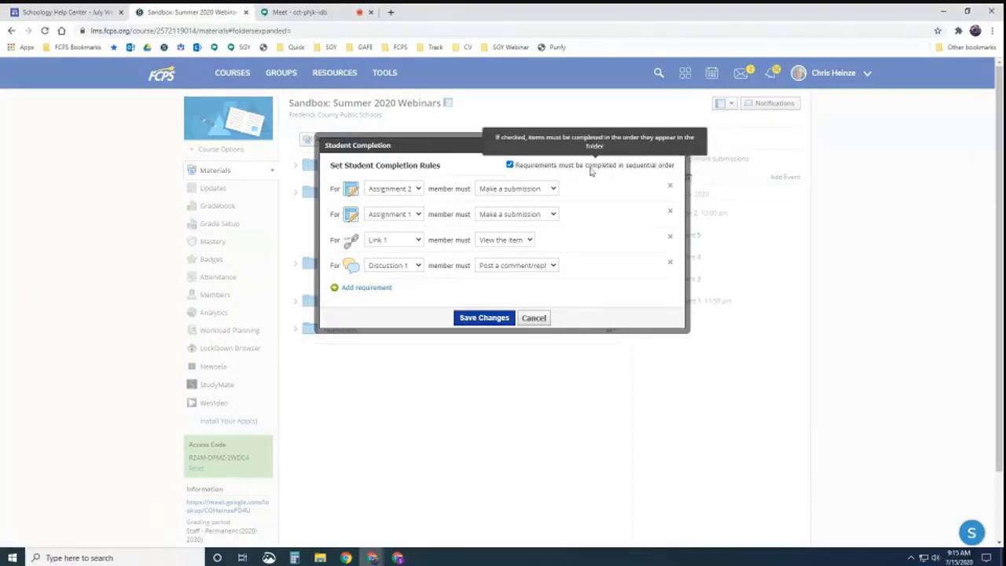
click(533, 319)
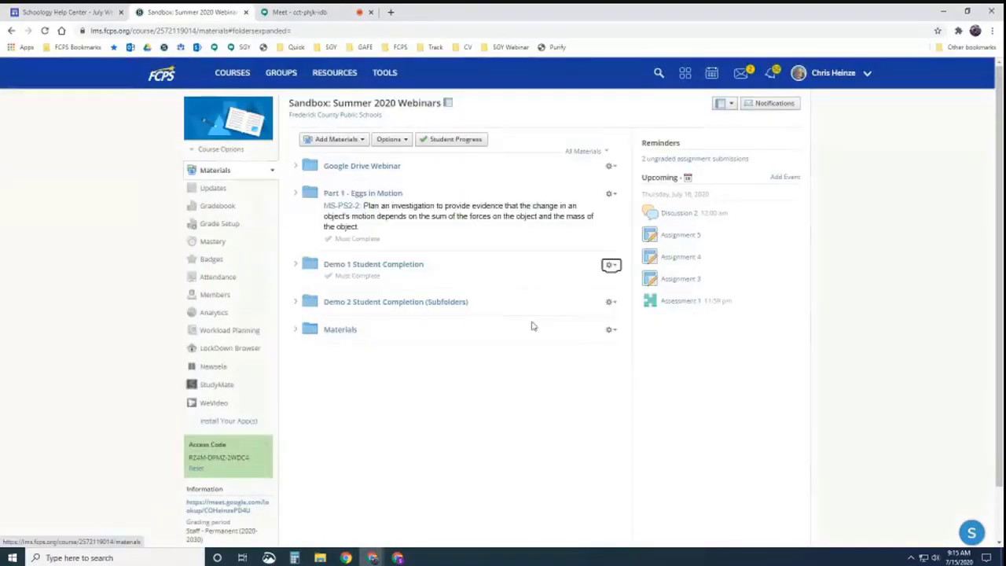
- Restore the Demo 1 Student Completion folder's item order by placing Assignment 1 above Assignment 2
click(297, 265)
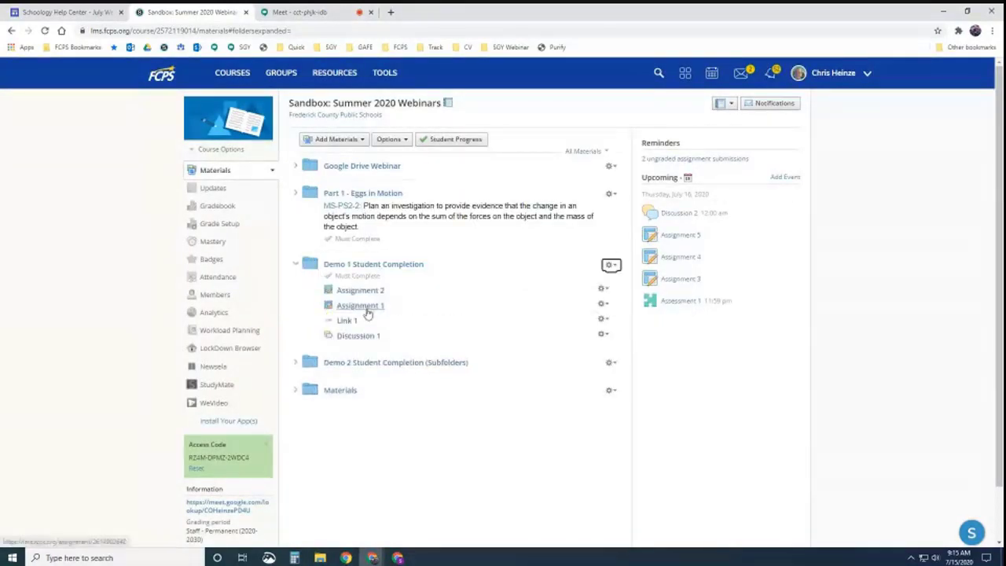
drag(366, 291, 367, 287)
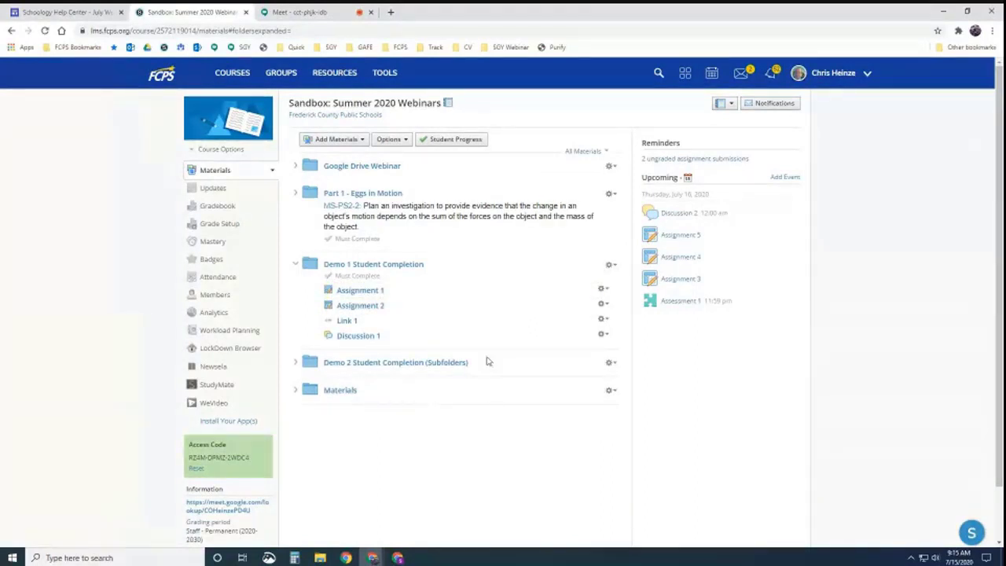
- View the course as the second test student and expand the Demo 1 Student Completion folder to check which items are available
click(220, 151)
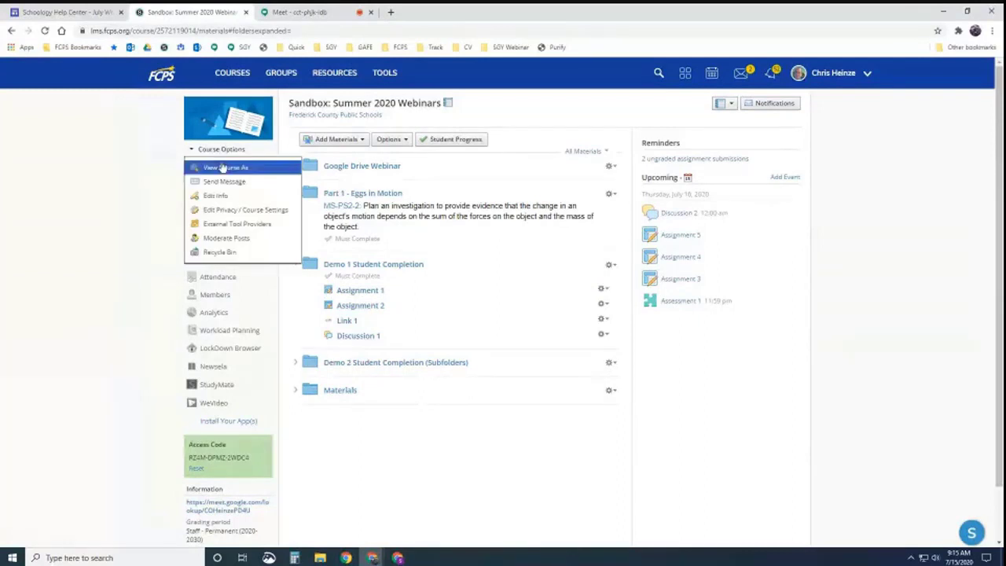
click(225, 167)
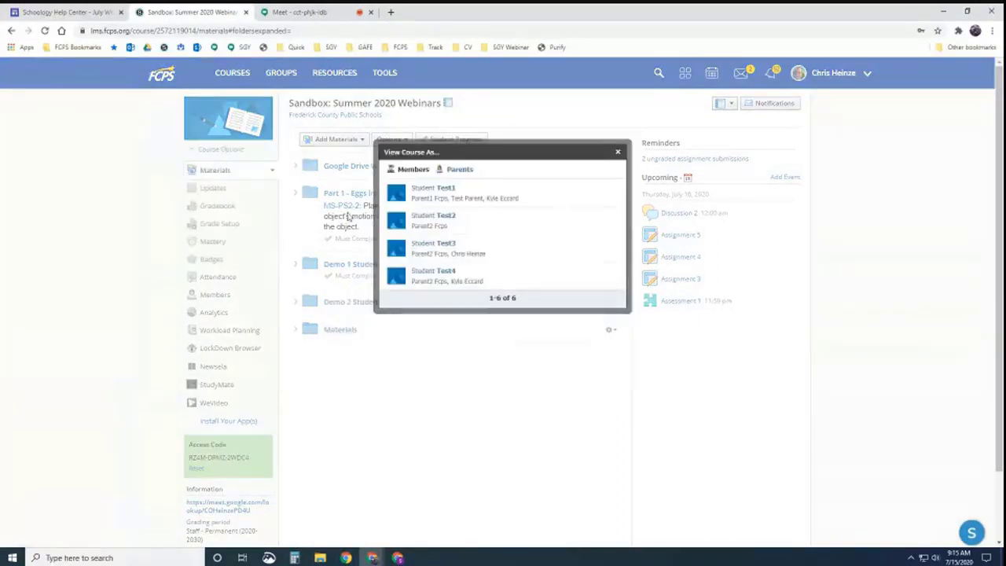
click(420, 225)
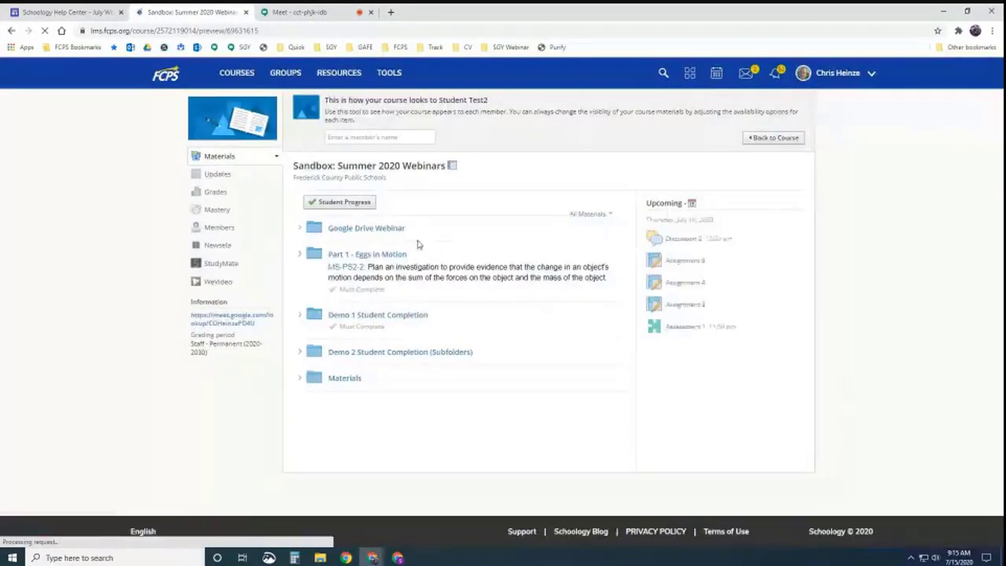
click(299, 314)
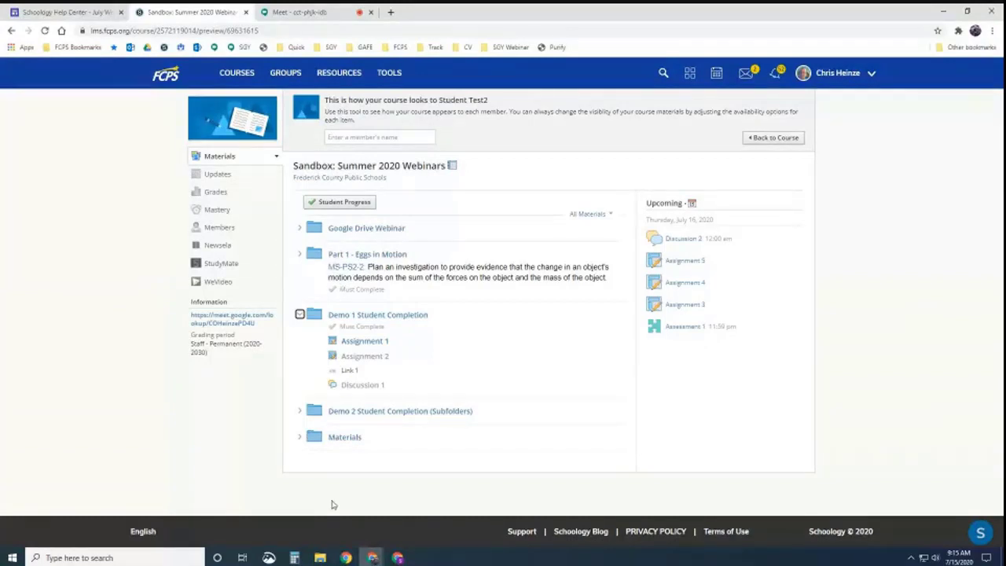
- Switch to the student's browser window, reload the course materials and inspect the items in the Demo 1 Student Completion folder
click(398, 557)
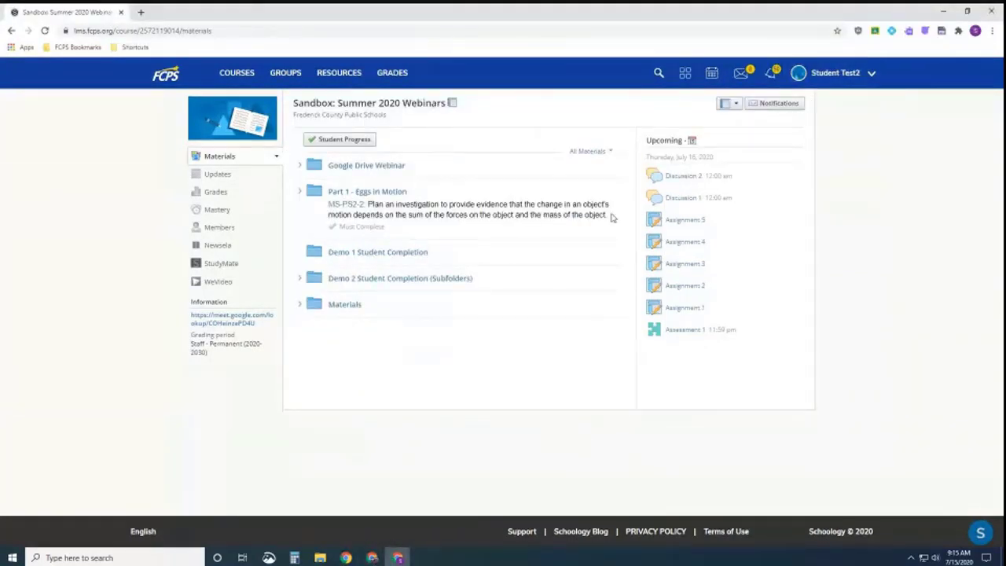
click(45, 31)
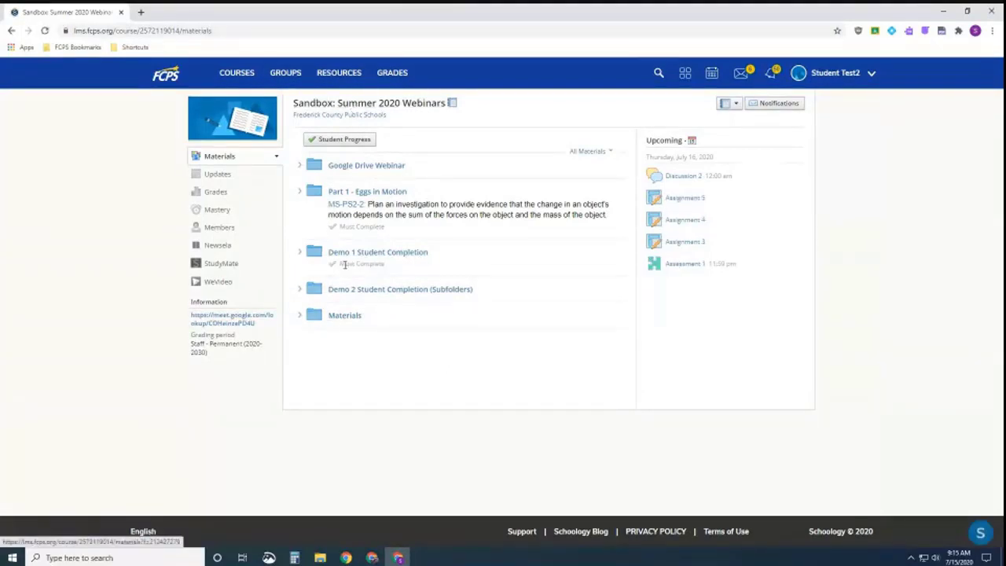
click(300, 252)
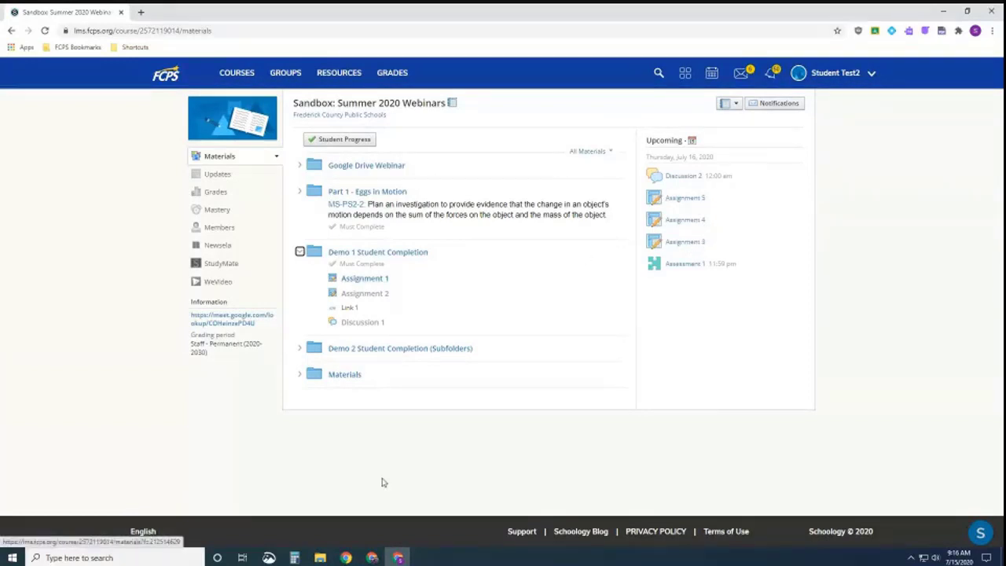
- Switch back to the teacher's student preview, check access to Assignment 1 in the Demo 1 folder, and leave the preview
mouse_move(371, 557)
click(407, 522)
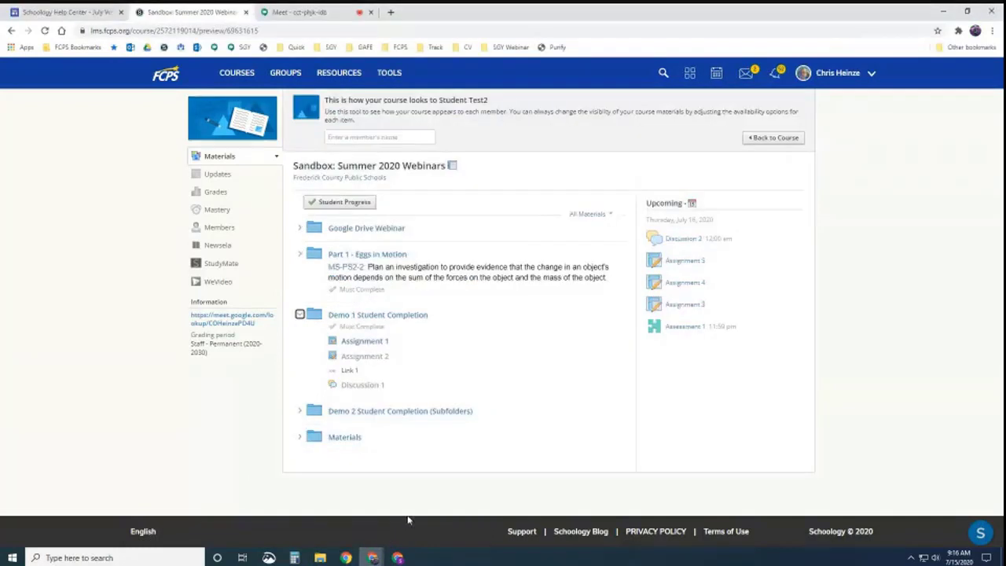
click(379, 341)
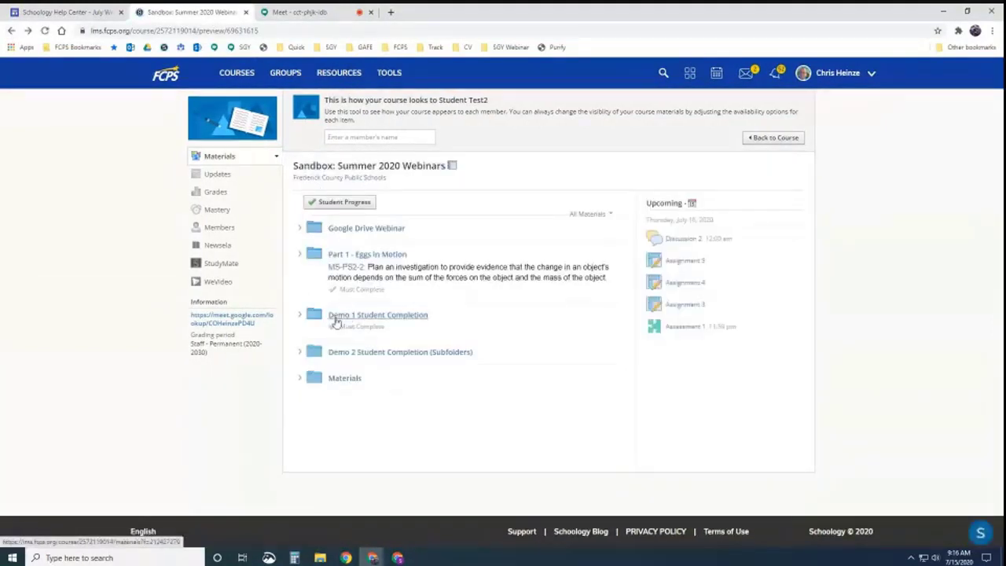
click(299, 315)
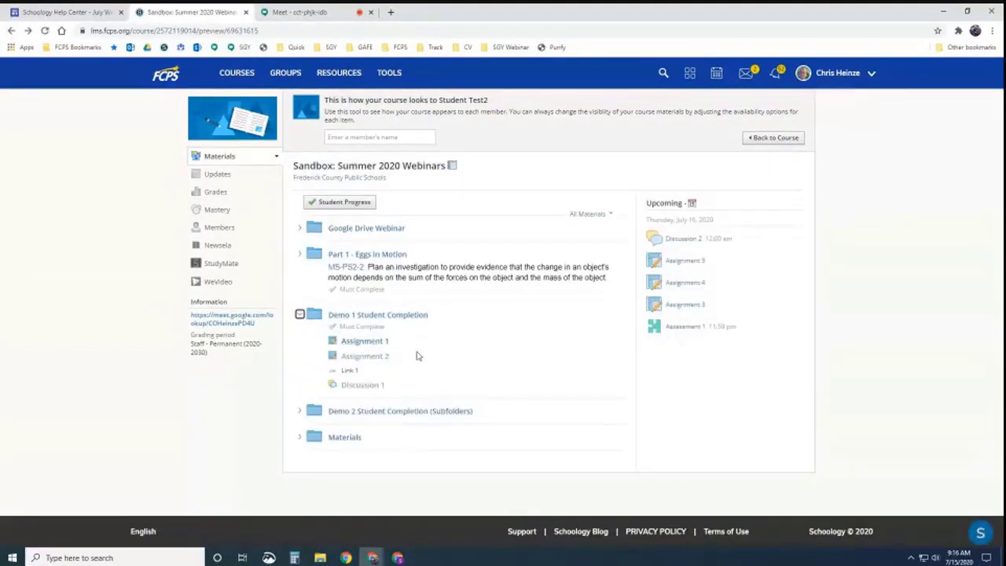
click(774, 138)
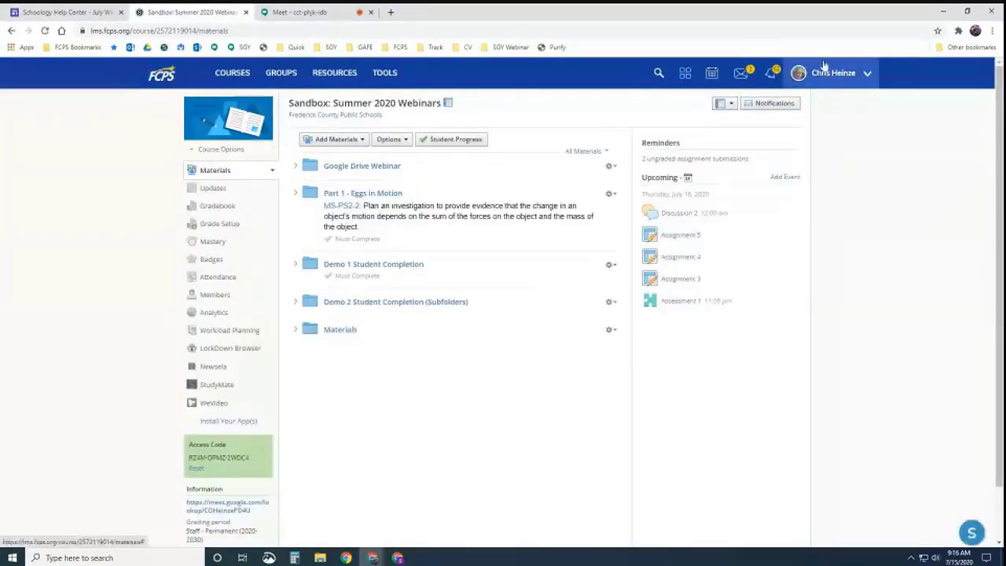
- Review the edit settings of Assignment 1 in the Demo 1 Student Completion folder and close them without saving
click(296, 265)
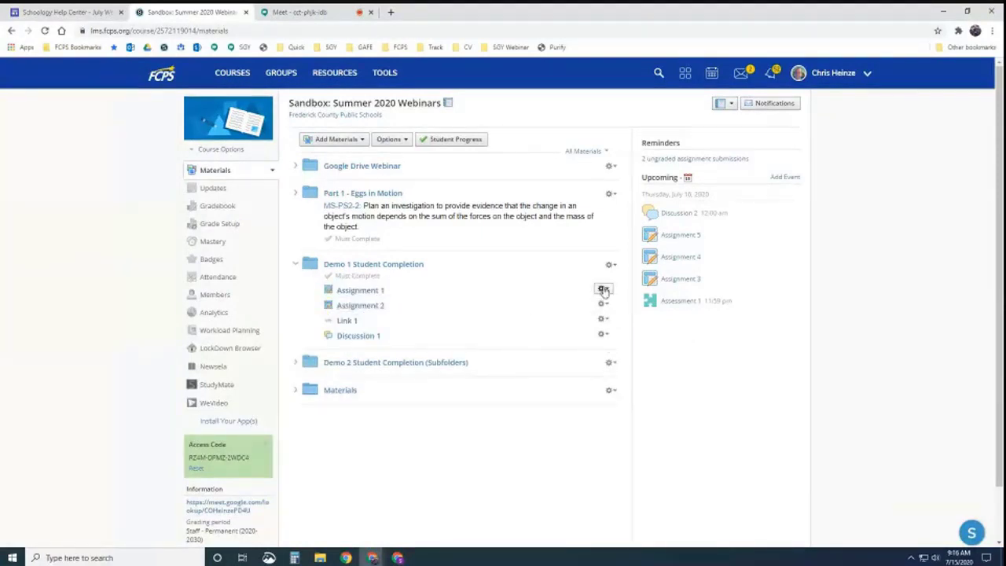
click(602, 289)
click(618, 305)
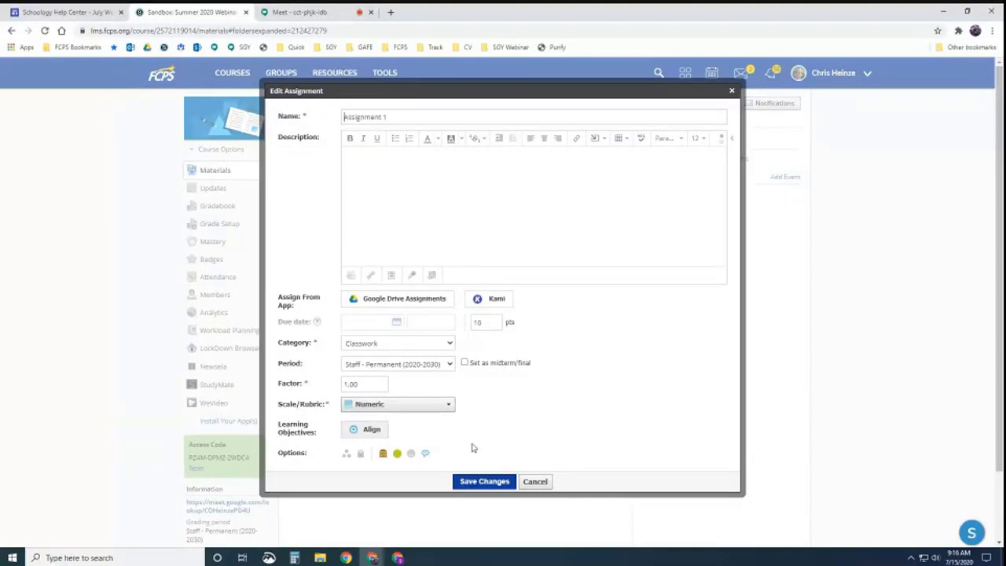
click(534, 481)
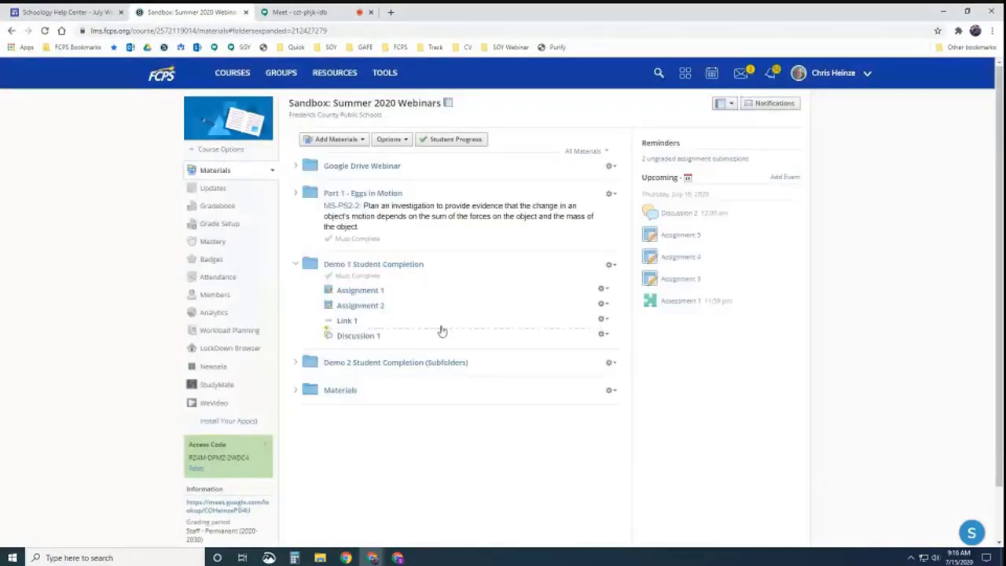
- Open the course gradebook's Bulk Edit page and look over the list of graded materials
click(217, 206)
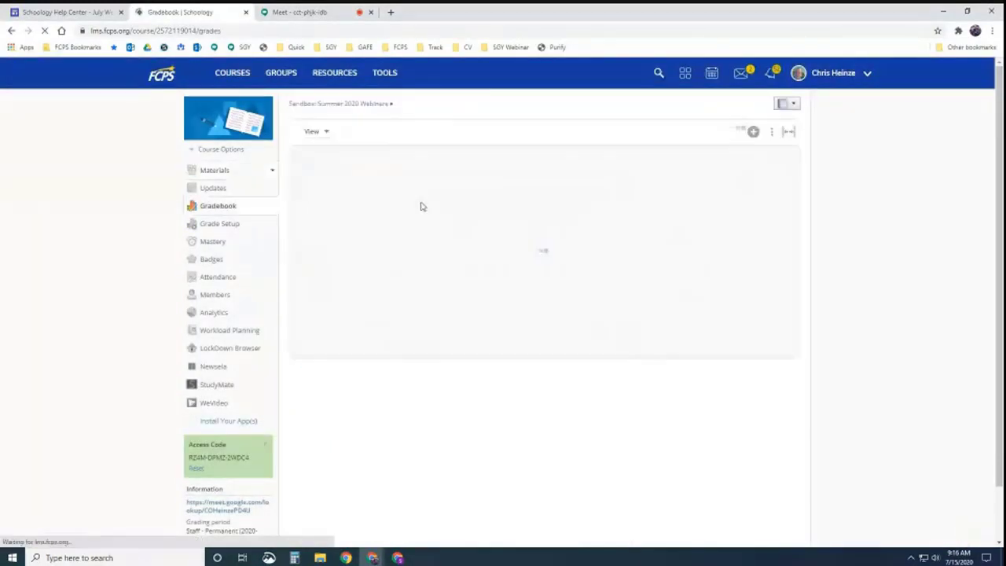
click(771, 135)
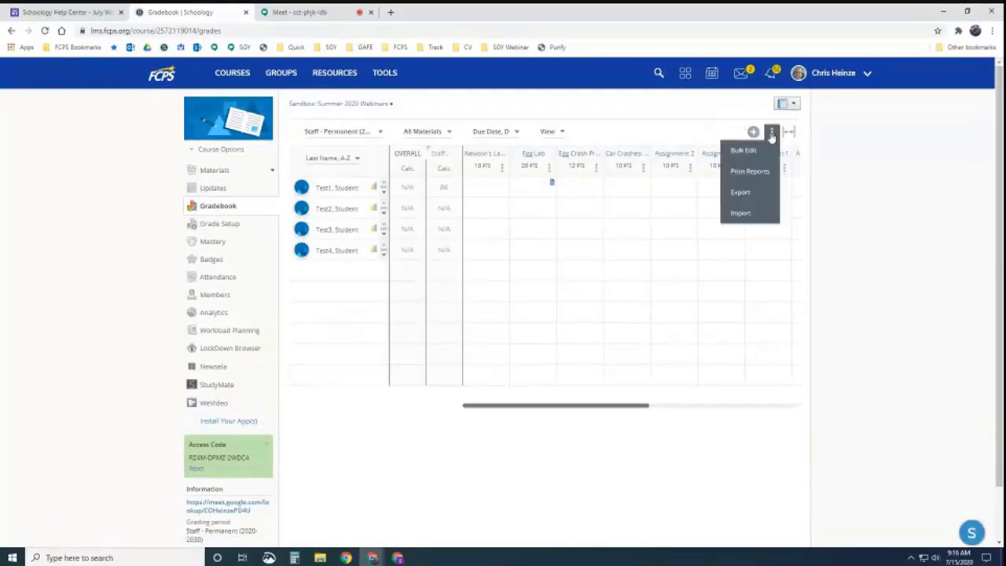
click(743, 153)
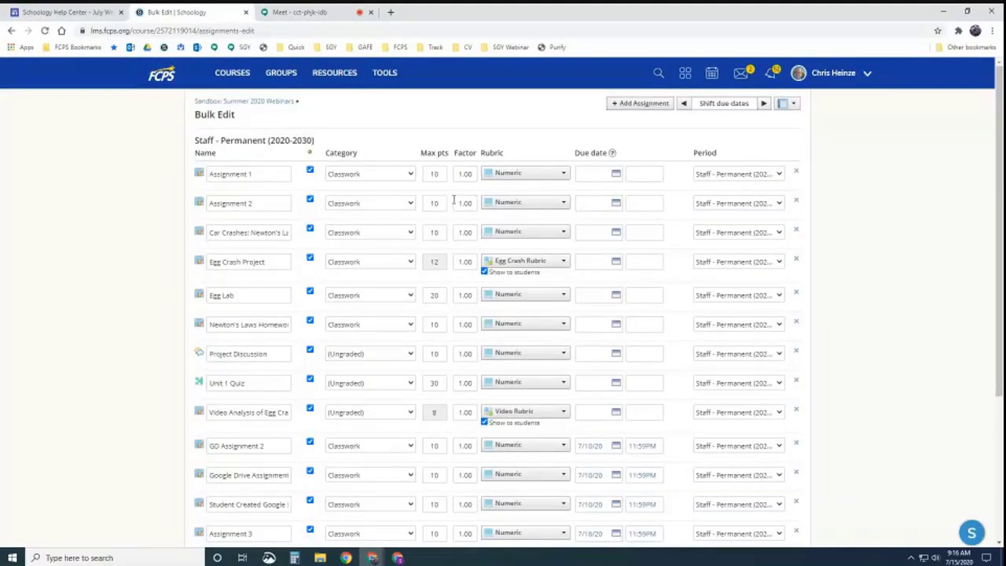
scroll(391, 260, down, 3)
scroll(385, 259, up, 3)
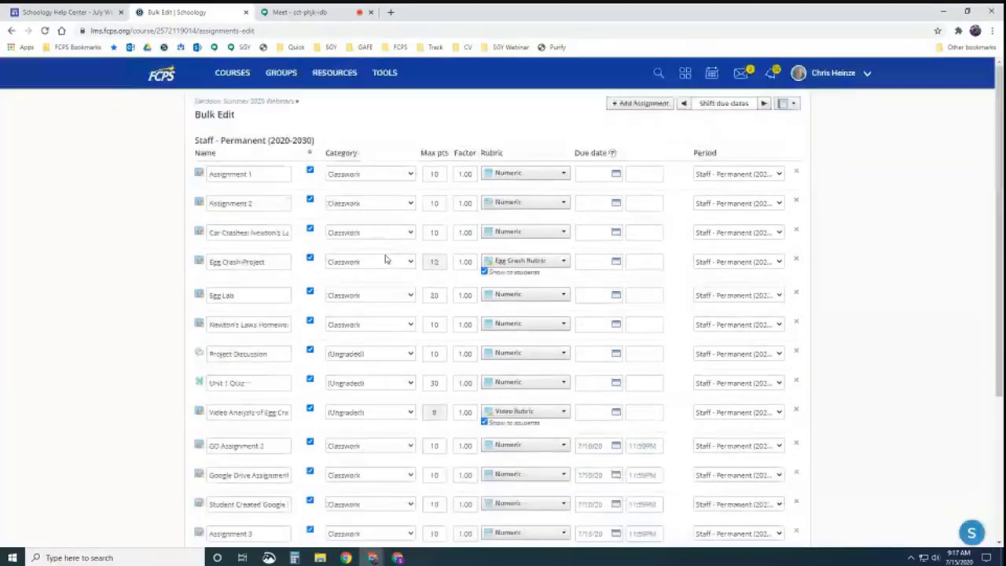
- Set the due dates of Assignment 1 and Assignment 2 to 7/16/20 and save the bulk edits
click(604, 173)
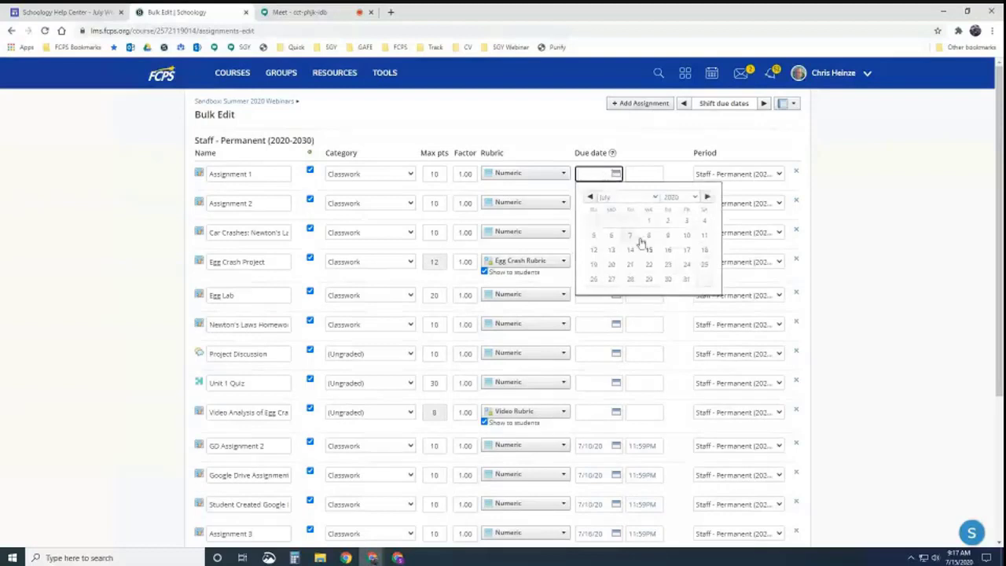
click(668, 253)
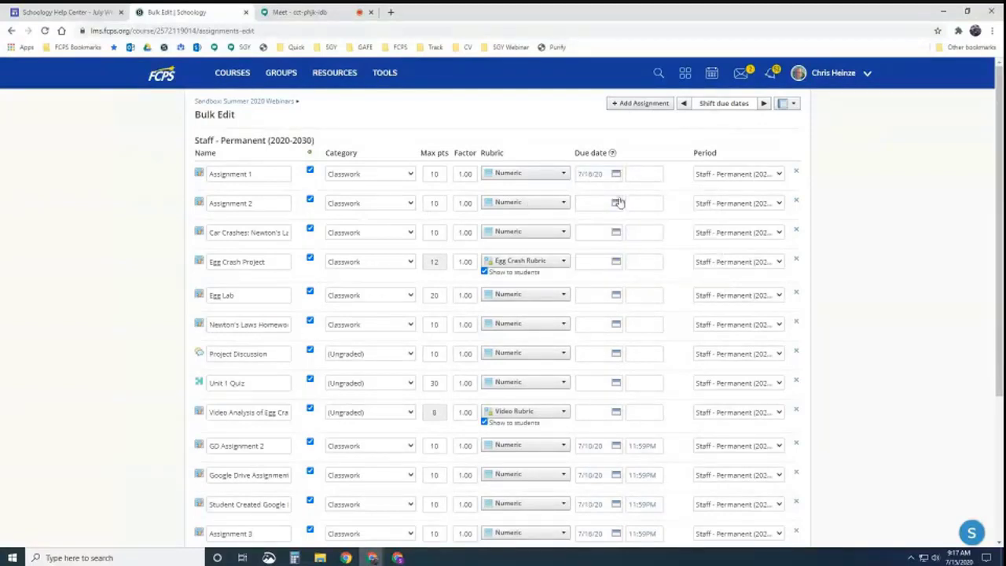
click(616, 204)
click(669, 281)
scroll(649, 234, down, 3)
click(464, 445)
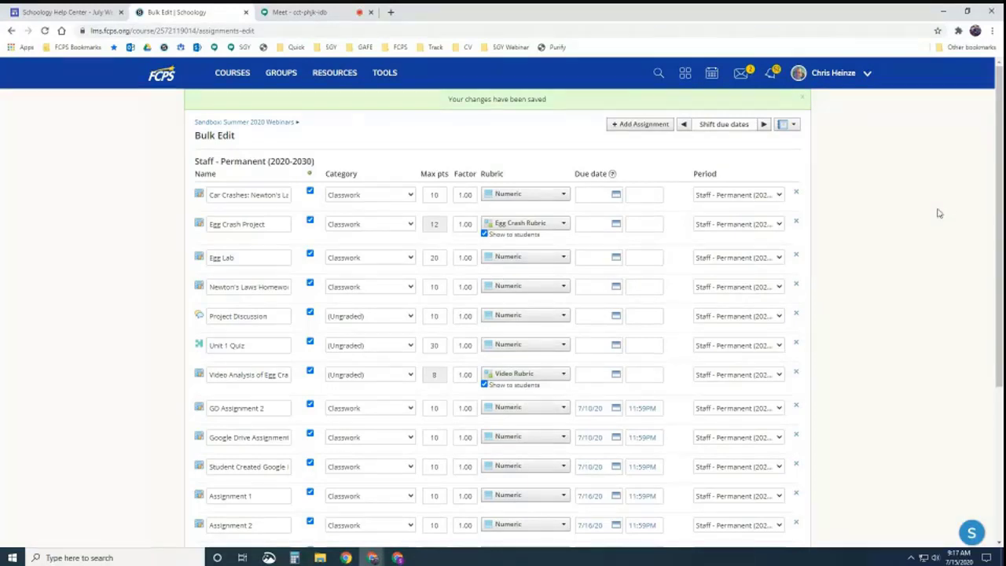
- Check the saved due dates of Assignment 1 and Assignment 2 in the bulk edit list and return to the course materials
drag(995, 188, 990, 247)
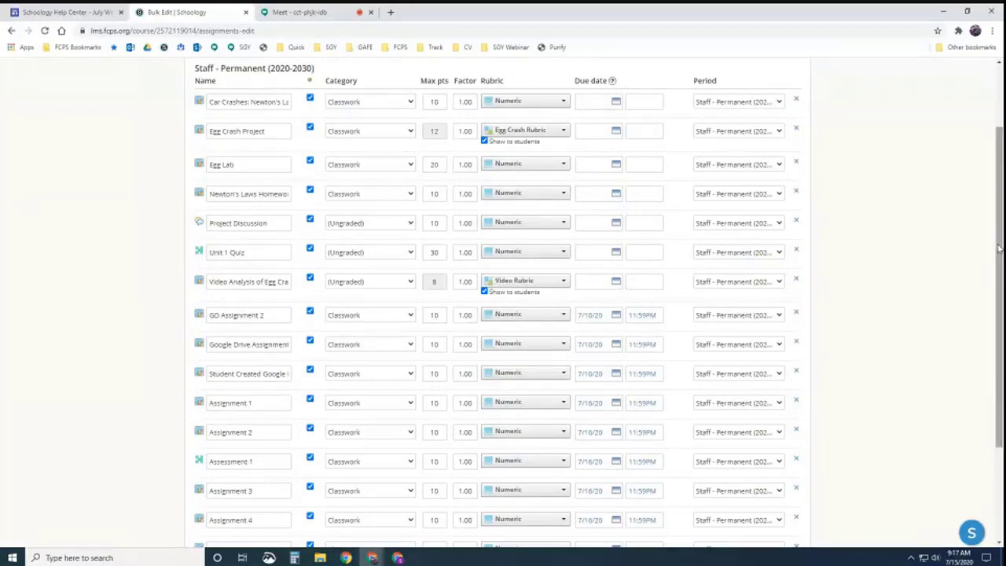
mouse_move(999, 250)
mouse_down()
mouse_move(1000, 295)
mouse_move(1001, 257)
mouse_up()
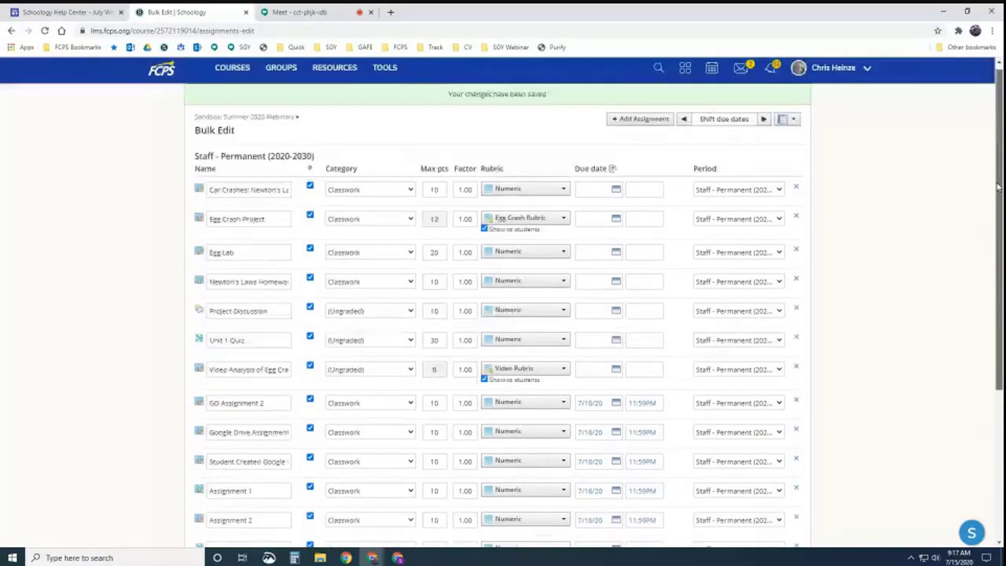
click(248, 117)
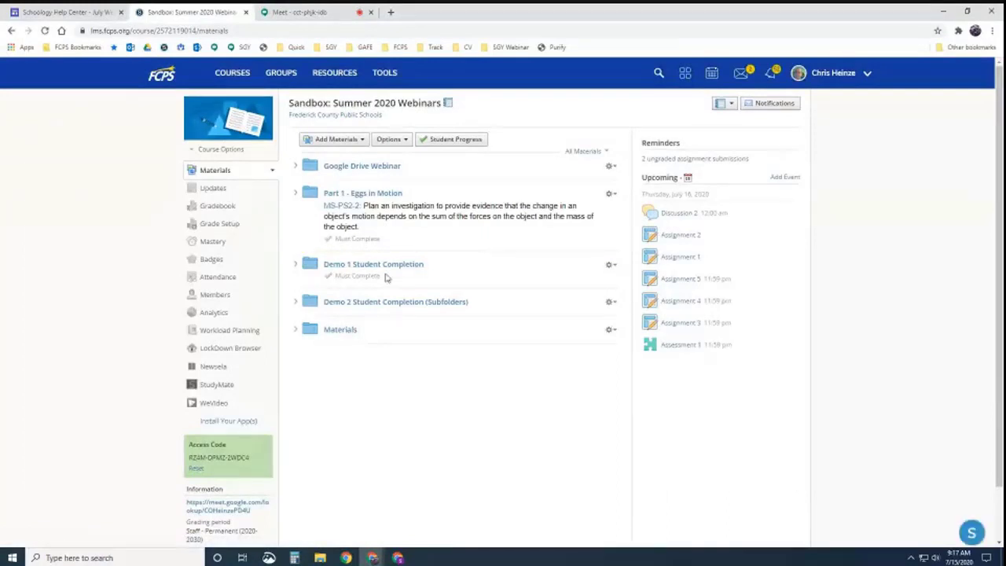
- Switch to the student's browser window, reload the course, and check the upcoming items and the expanded Demo 1 Student Completion folder
click(398, 558)
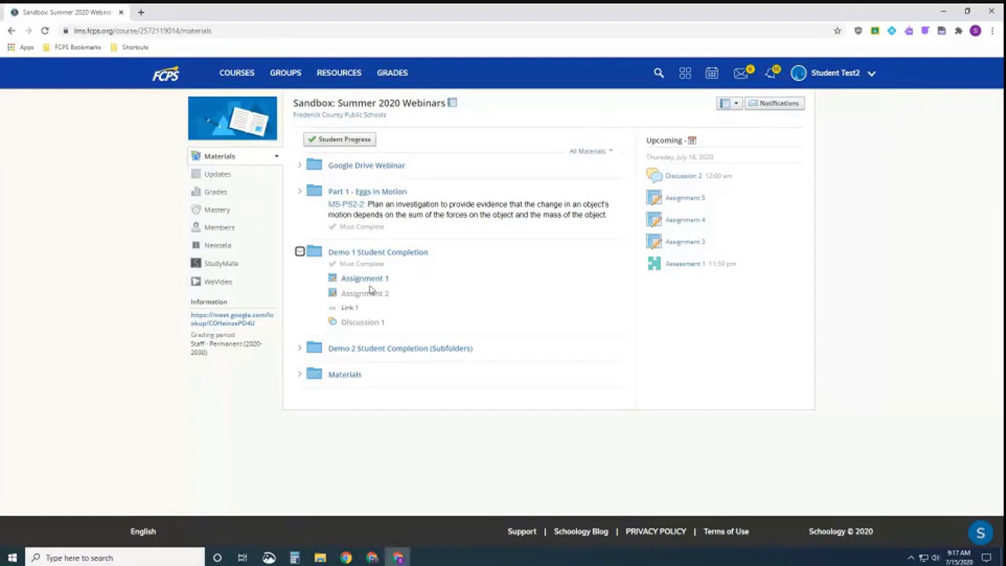
click(45, 30)
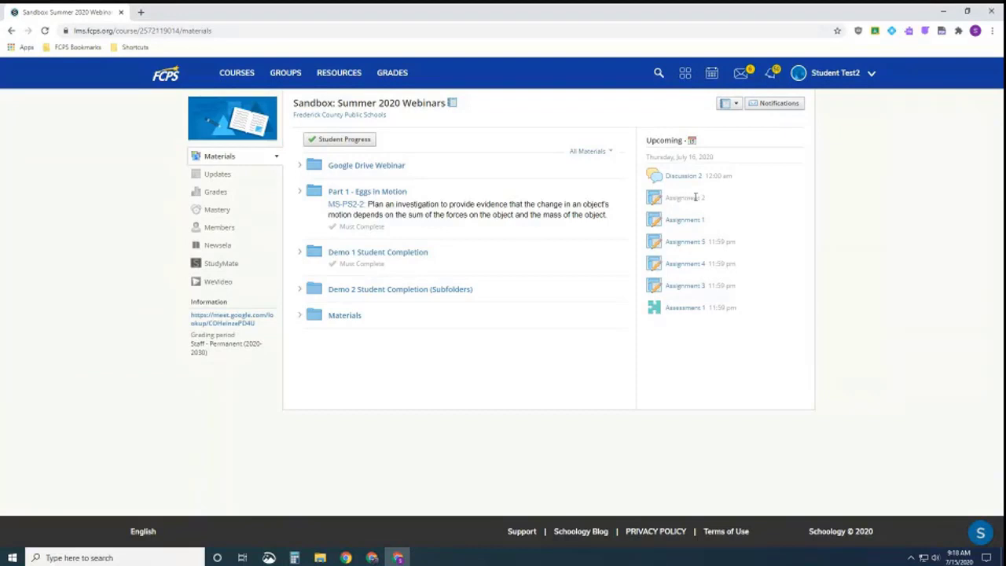
click(299, 253)
- Submit Assignment 1 from the Demo 1 Student Completion folder as the student, using a submission created in the text editor
click(366, 280)
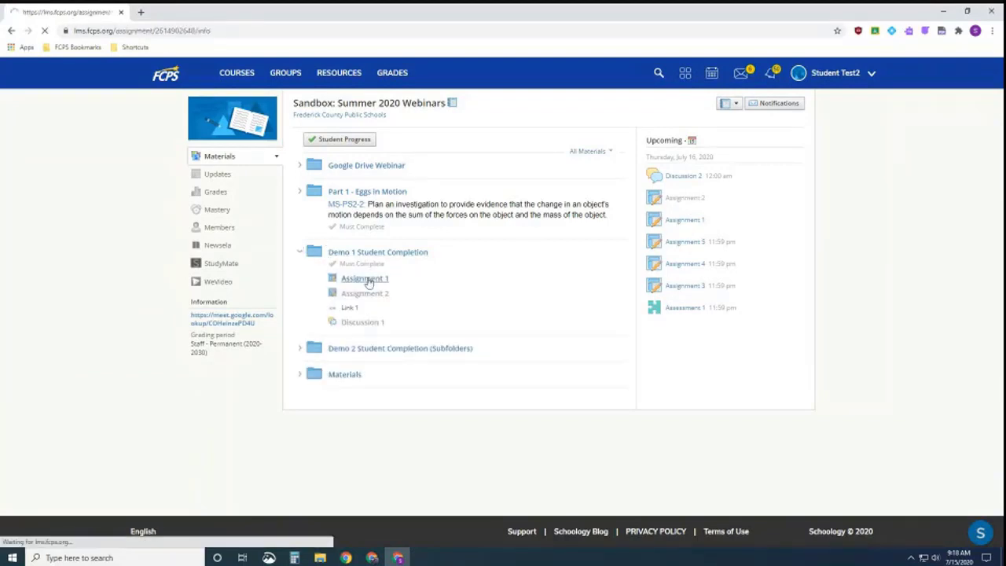
click(693, 186)
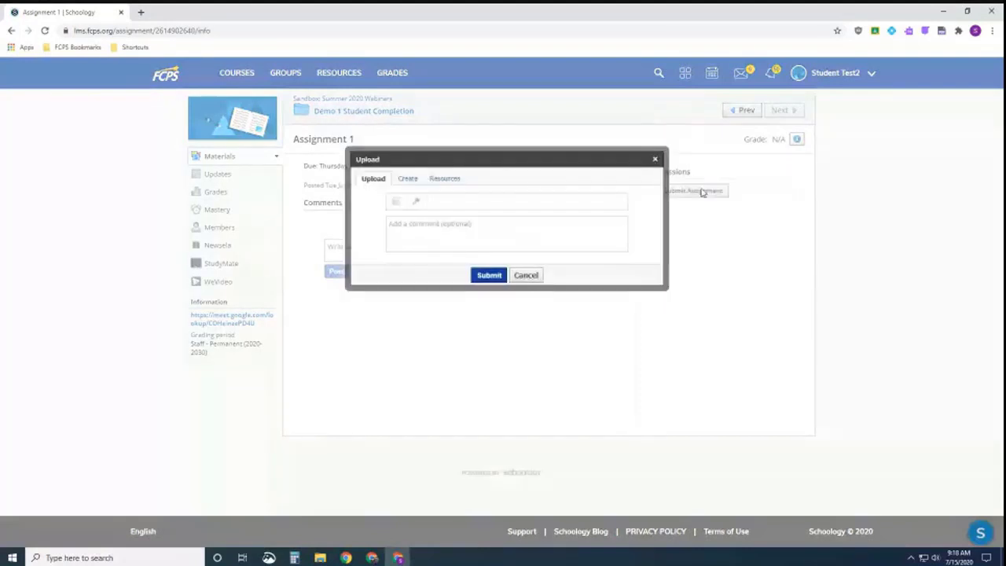
click(407, 178)
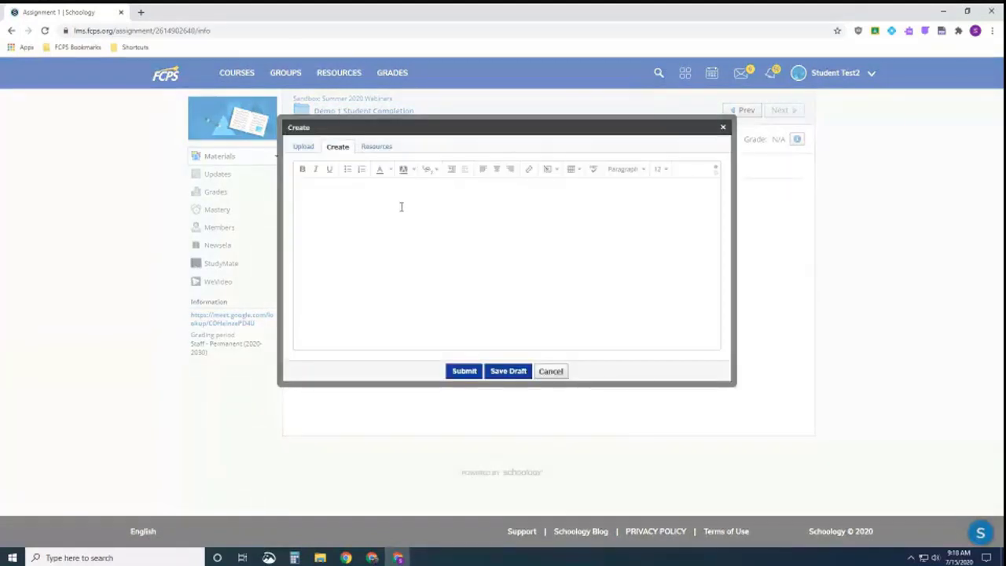
click(461, 371)
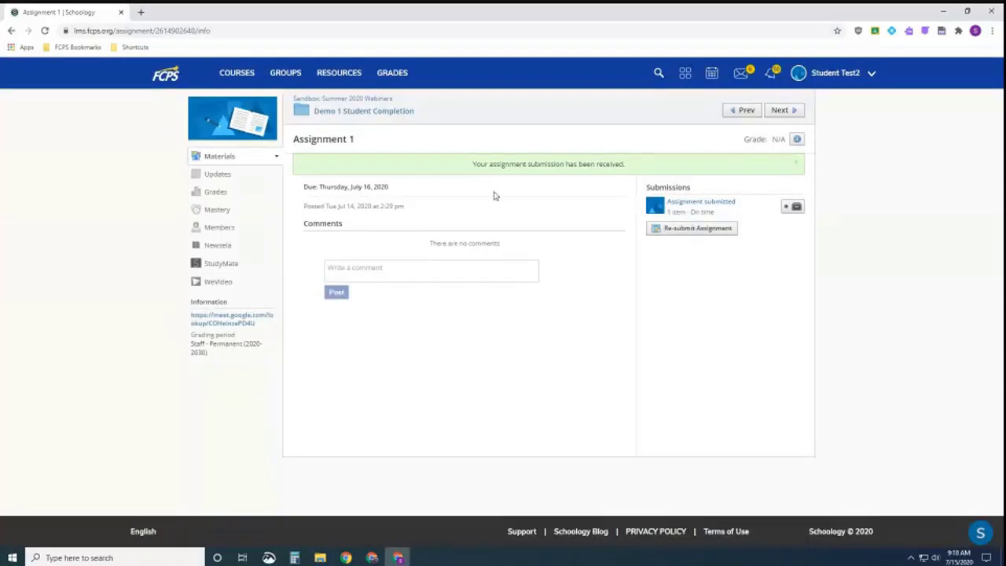
- Return to the Demo 1 Student Completion folder and submit Assignment 2 with a submission created in the text editor
click(362, 111)
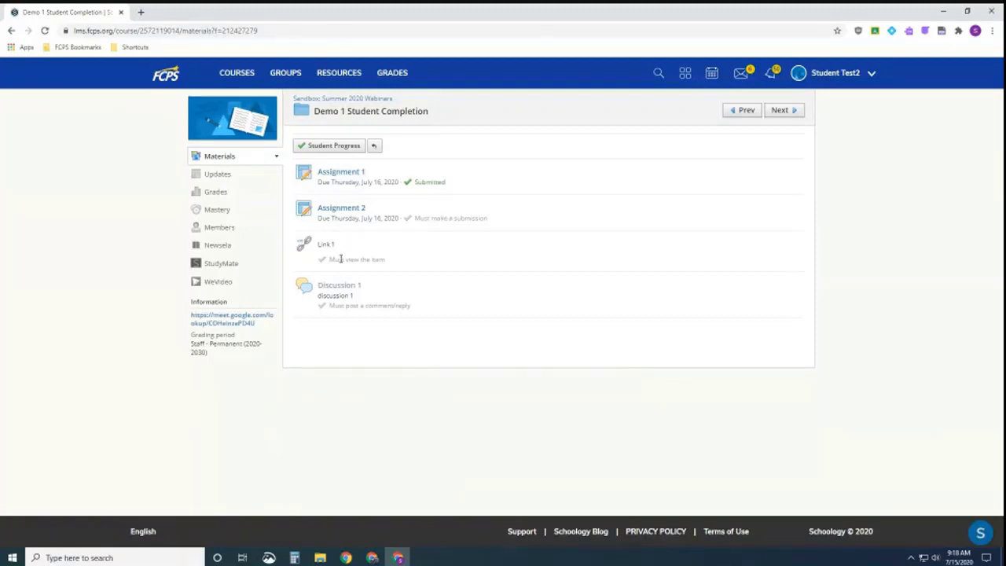
click(338, 208)
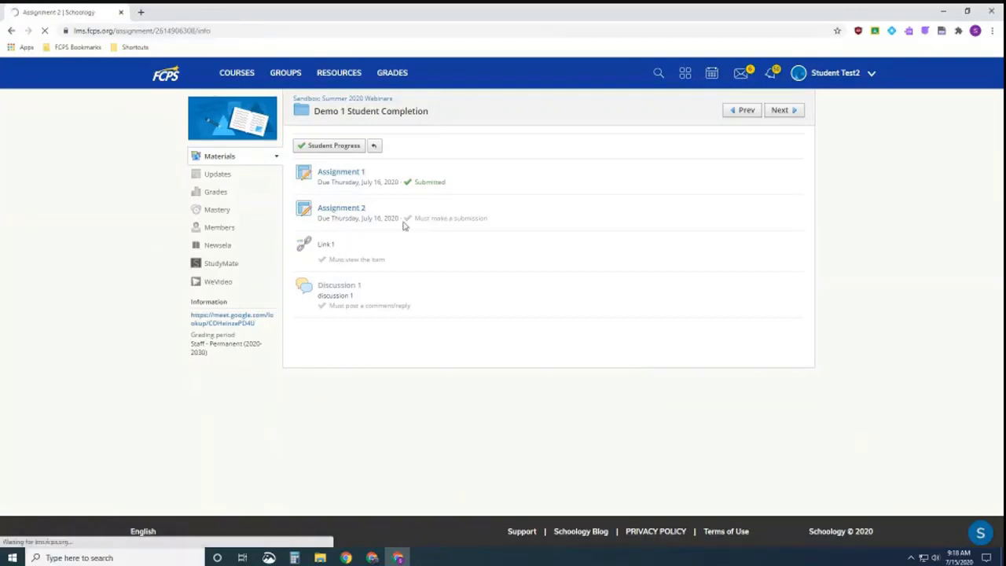
click(679, 188)
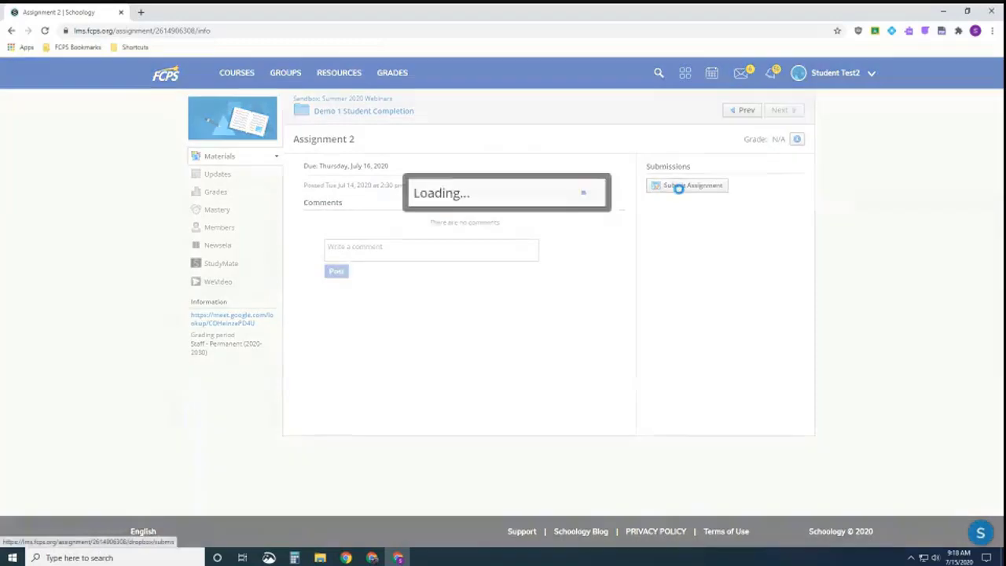
click(407, 180)
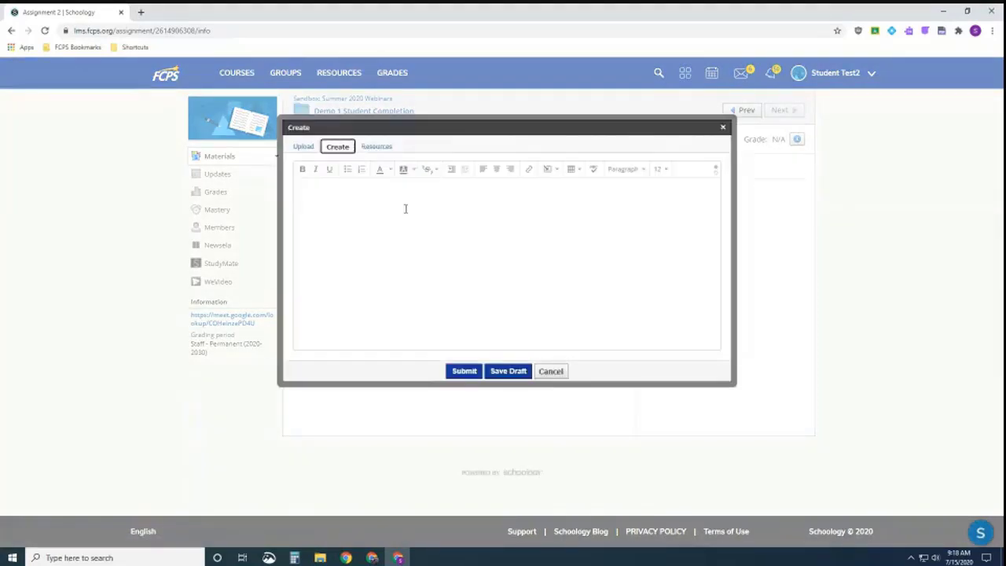
click(465, 374)
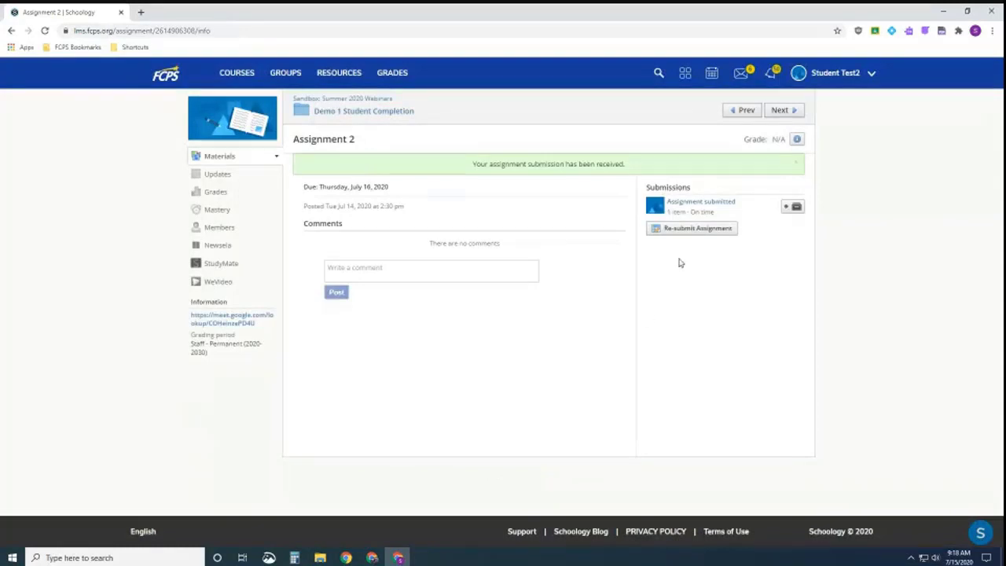
- Return to the Demo 1 Student Completion folder and check the student's own progress for each item
click(355, 112)
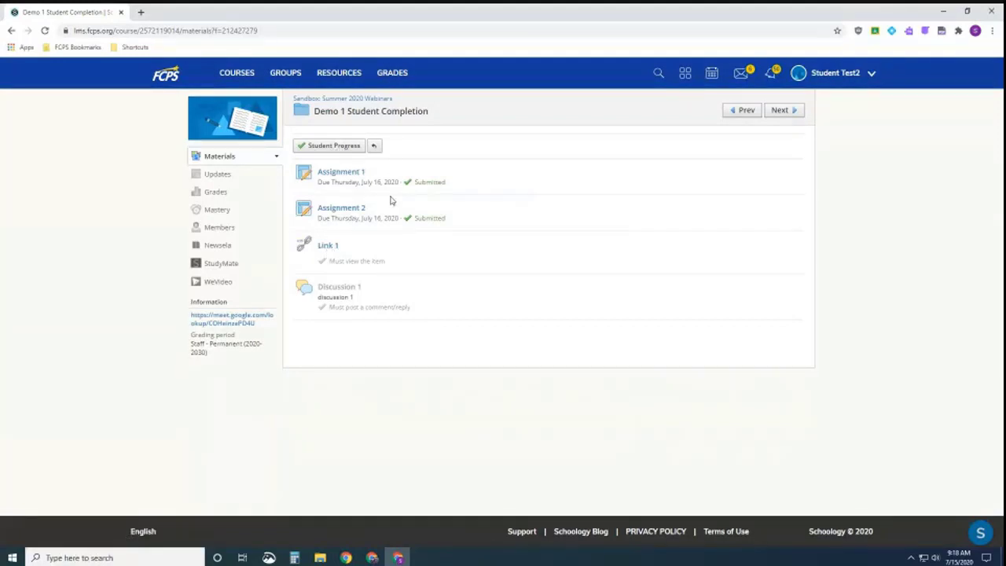
click(333, 148)
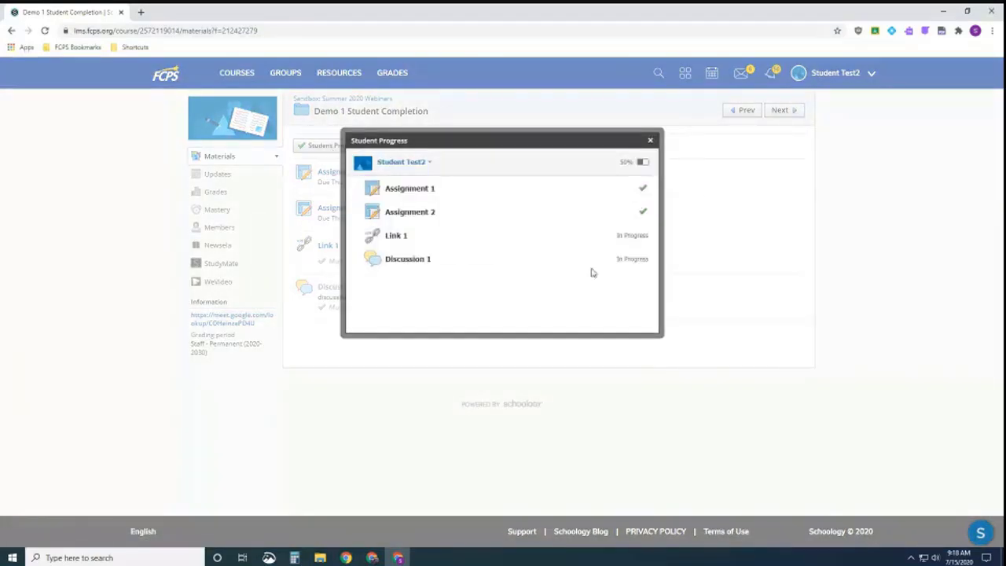
click(650, 142)
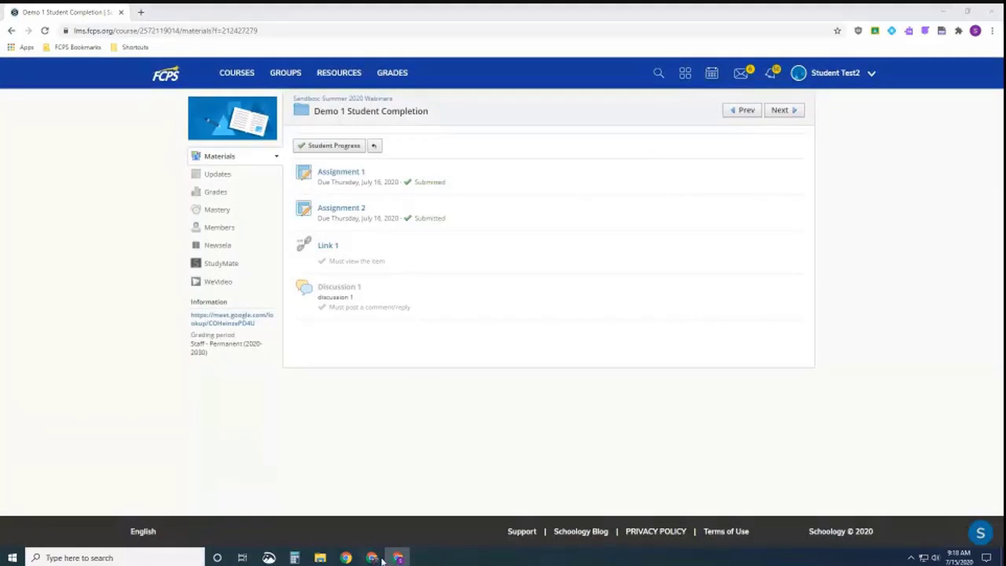
- Switch to the teacher's browser window and review all students' progress for the whole course
mouse_move(381, 559)
click(408, 525)
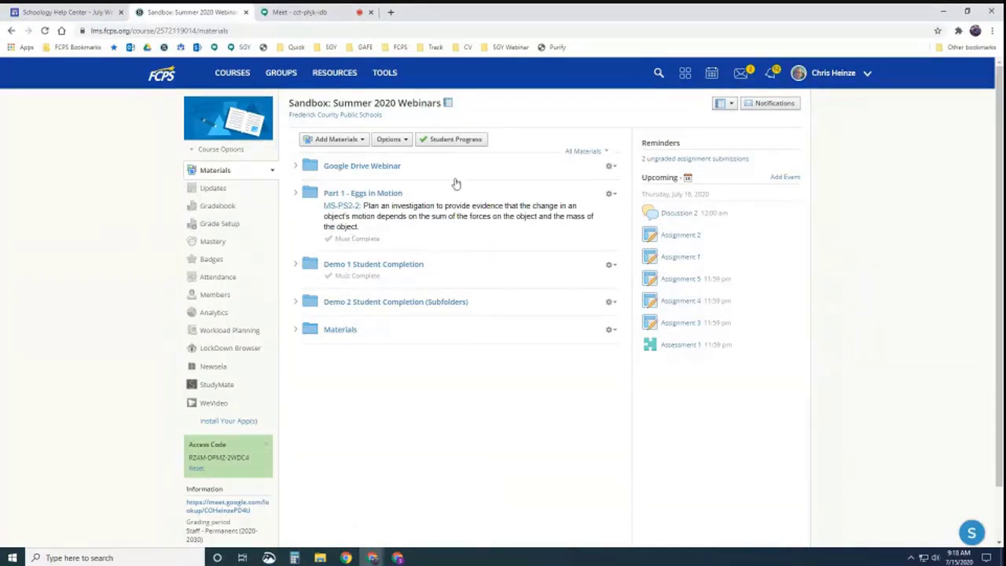
click(450, 139)
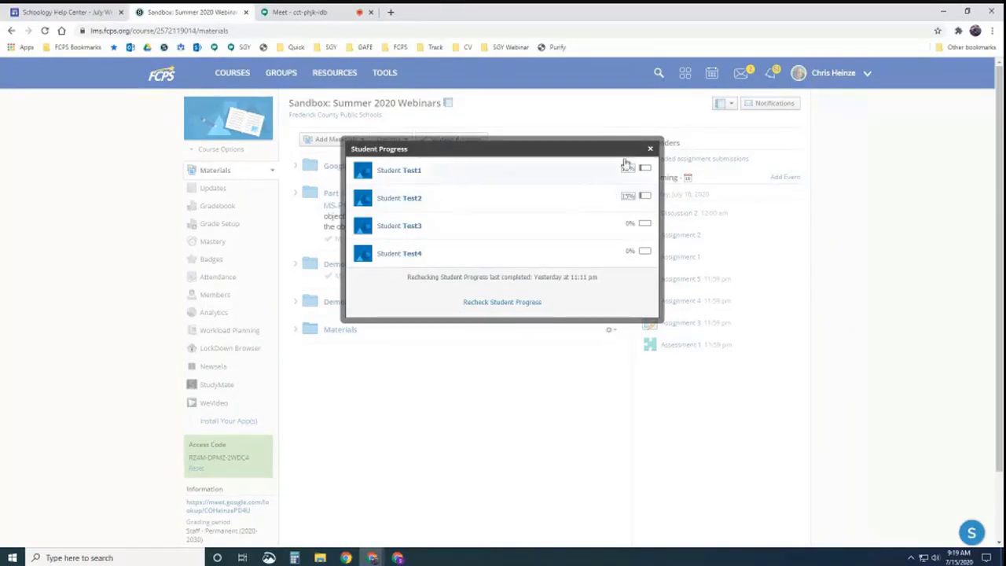
click(649, 149)
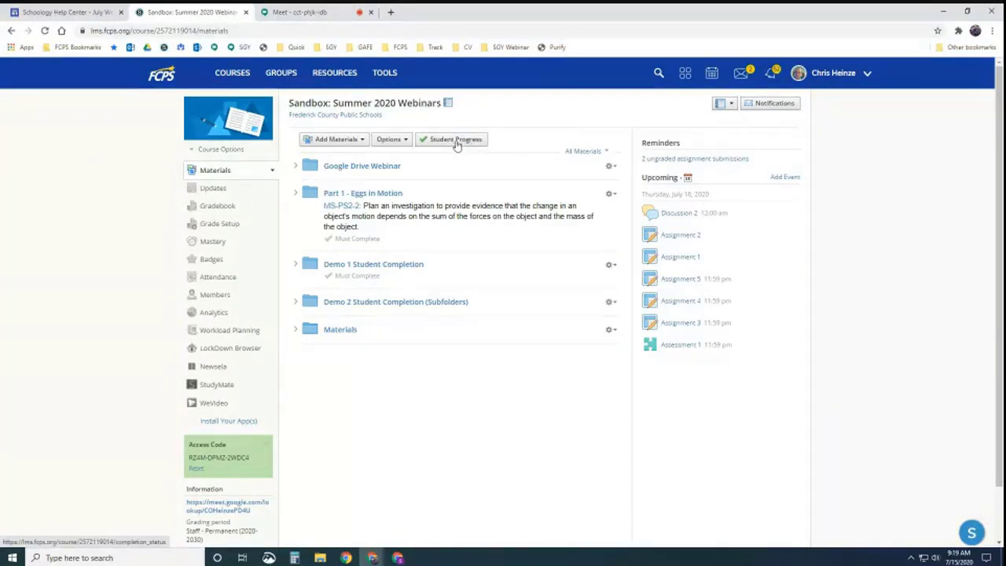
- Open the Demo 1 Student Completion folder as the teacher and review the students' progress for that folder
click(352, 267)
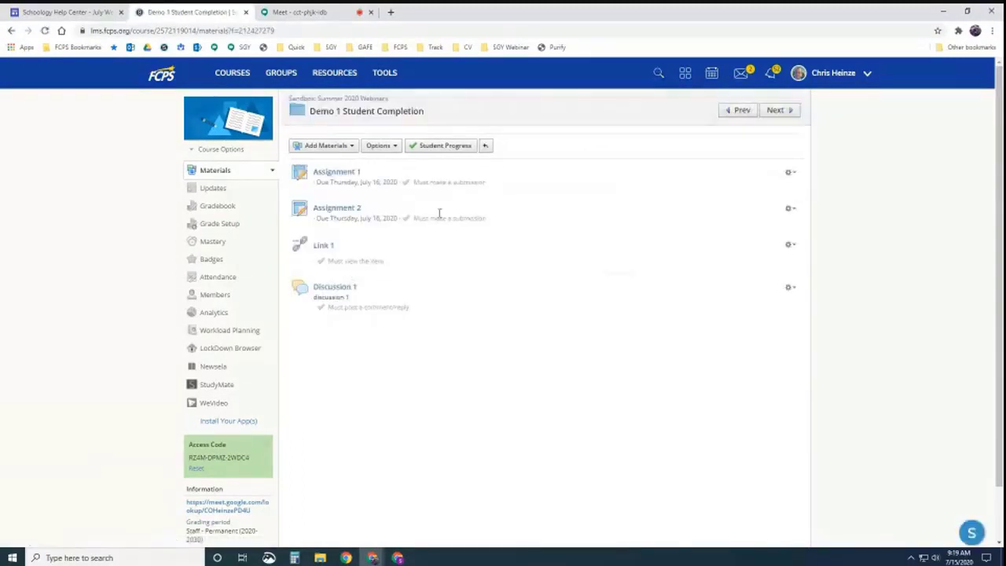
click(442, 148)
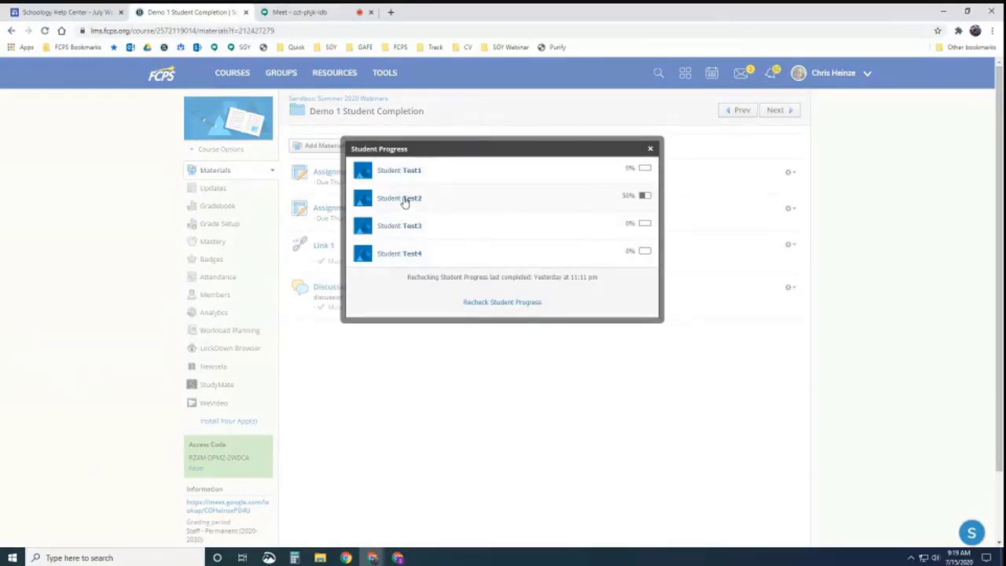
click(650, 149)
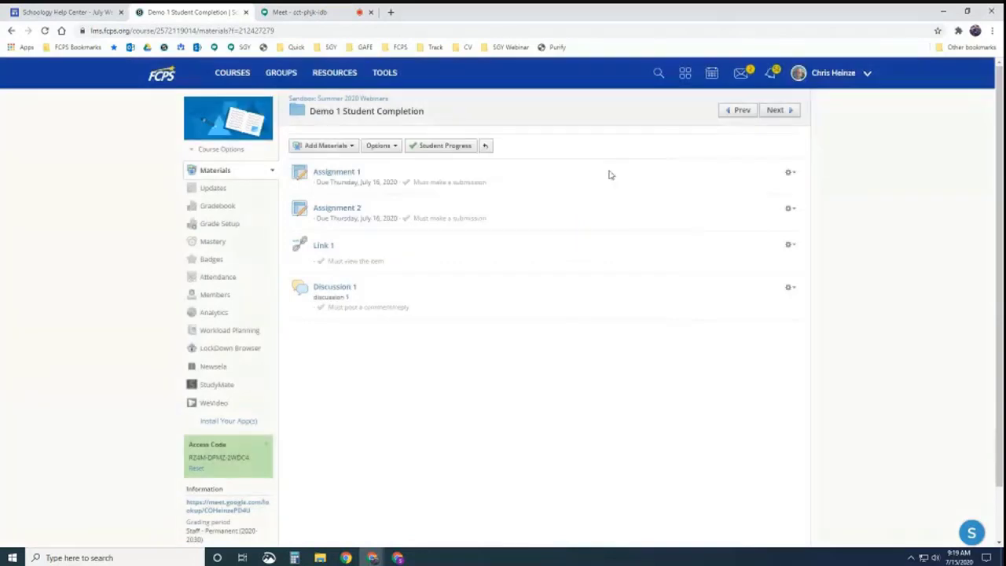
drag(346, 205, 422, 218)
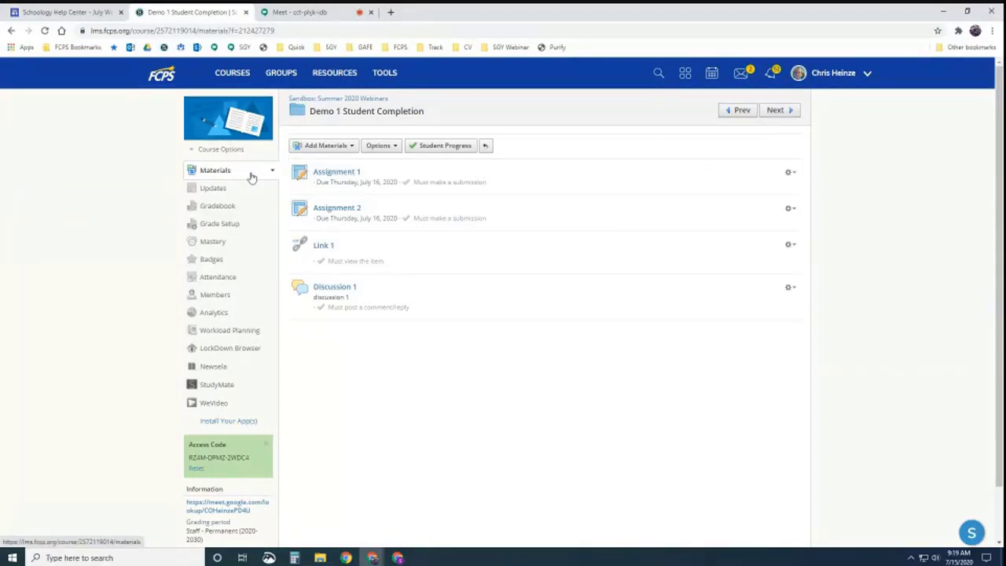
- Add two more requirements for Assignment 1 to the Demo 1 Student Completion folder's completion rules, setting the first to View the item
click(354, 100)
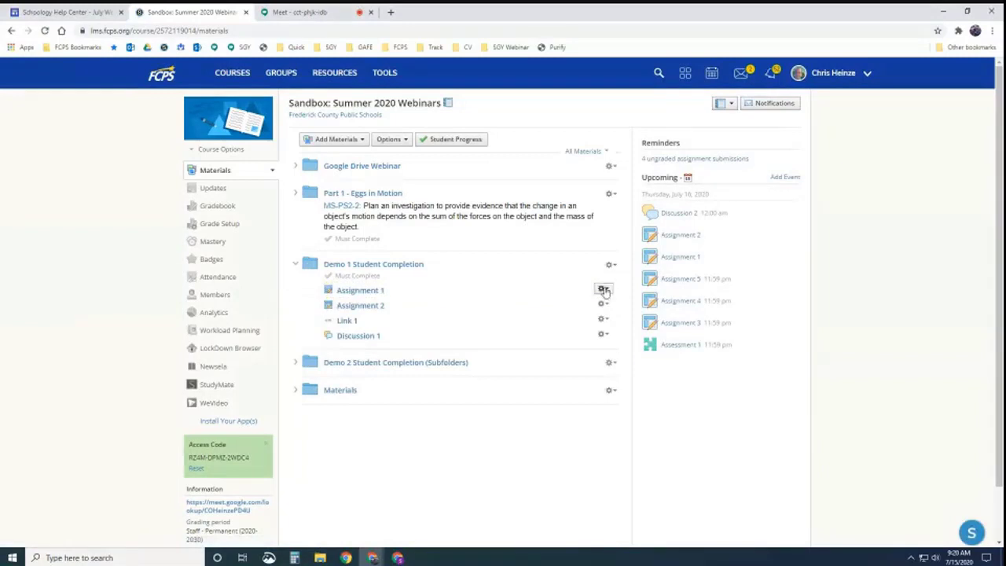
click(612, 265)
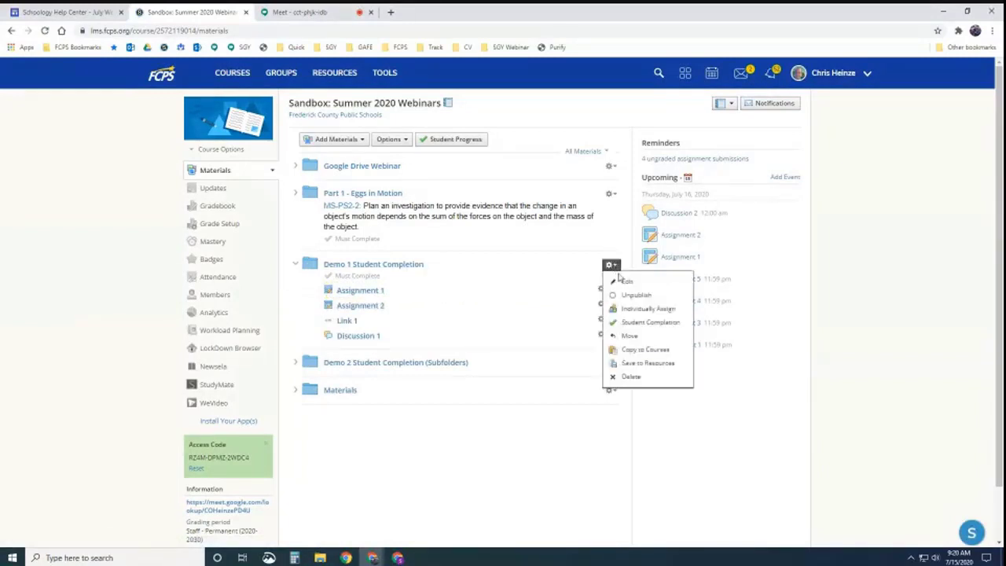
click(640, 325)
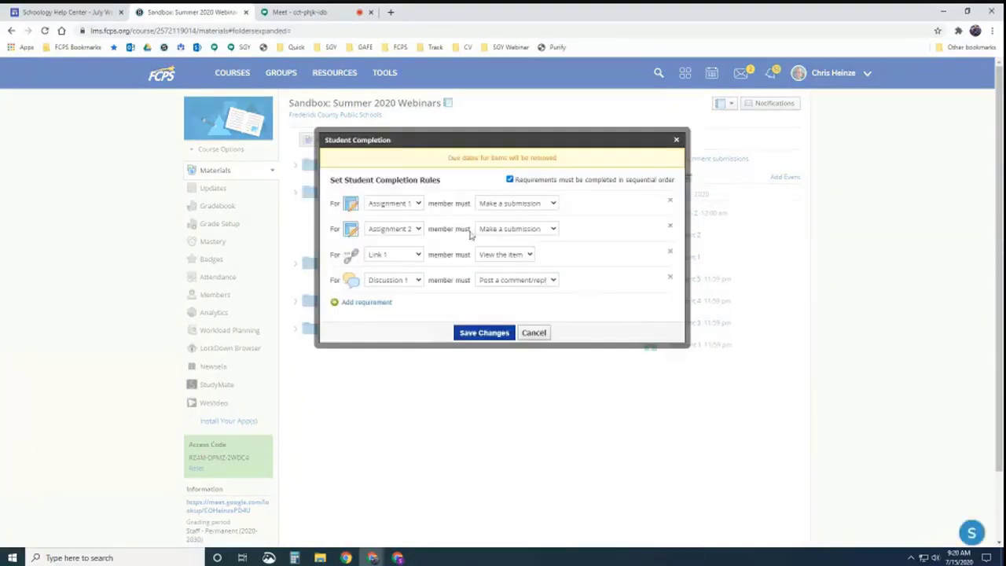
click(360, 303)
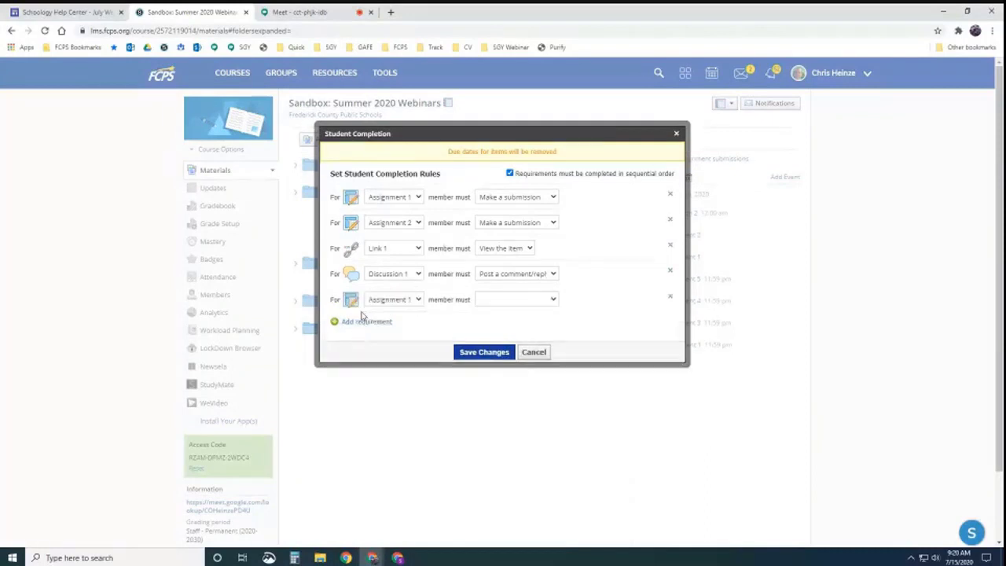
click(366, 322)
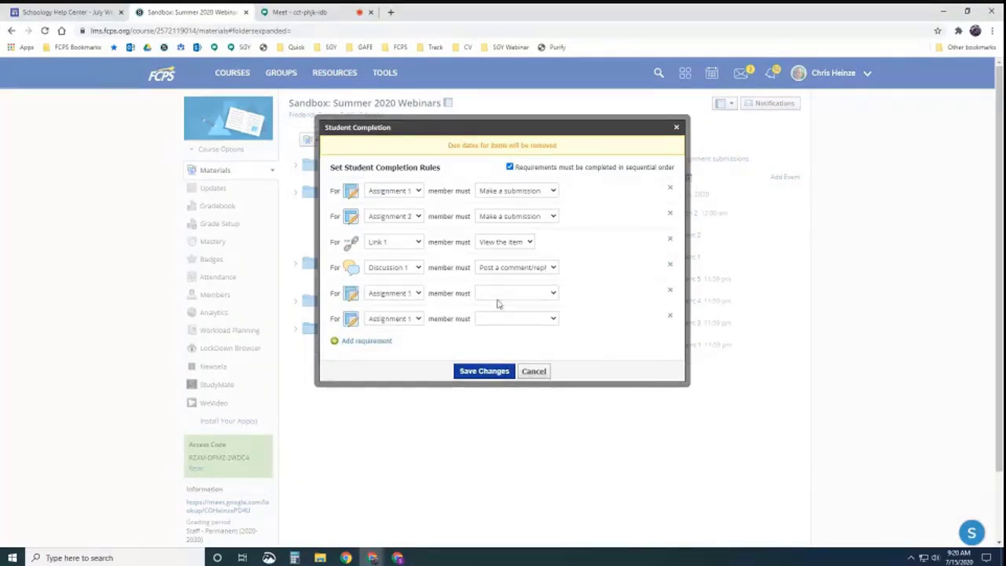
click(550, 292)
click(520, 303)
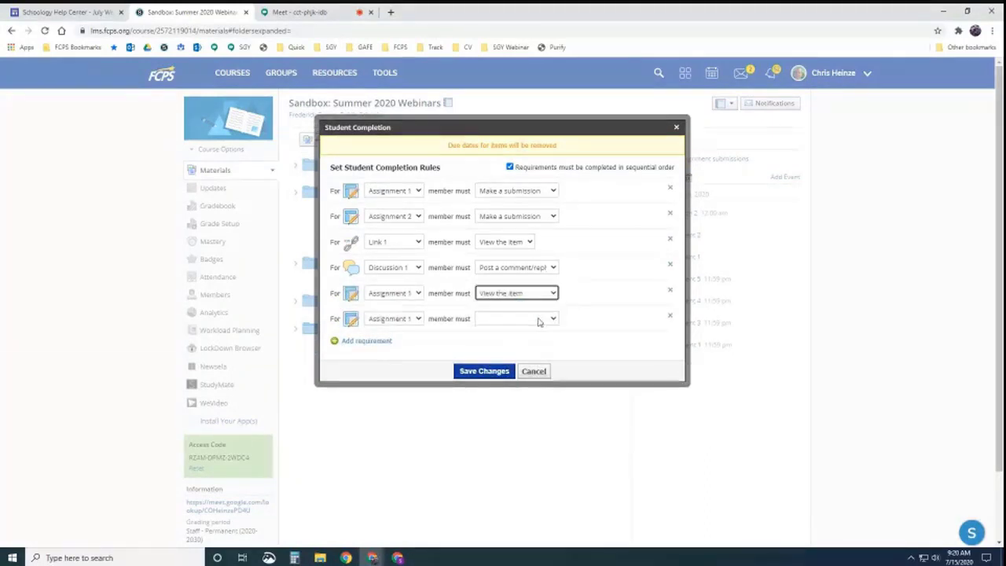
- Set the last Assignment 1 requirement to Score at least 7 out of 10 and save the completion rules
click(539, 321)
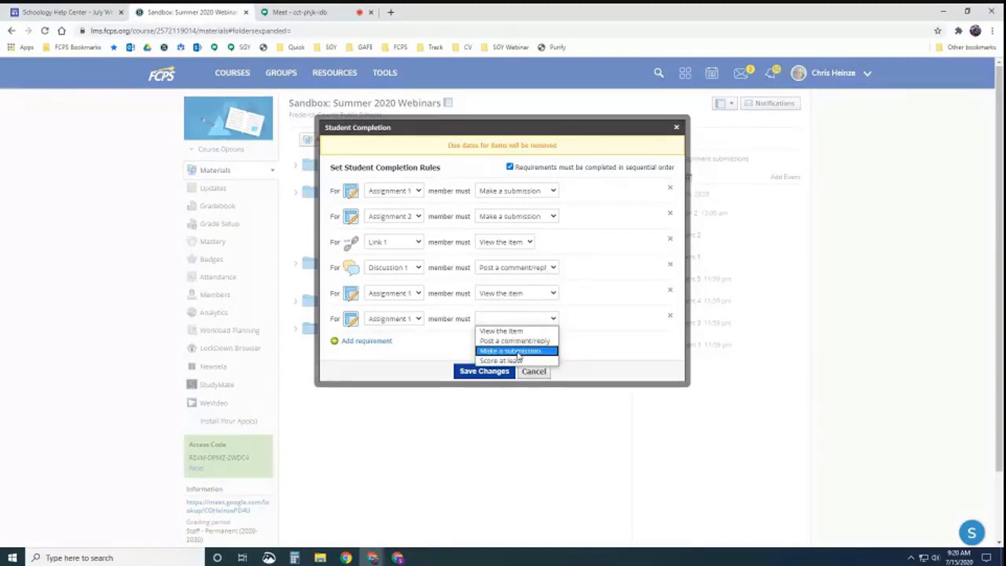
click(517, 360)
click(576, 318)
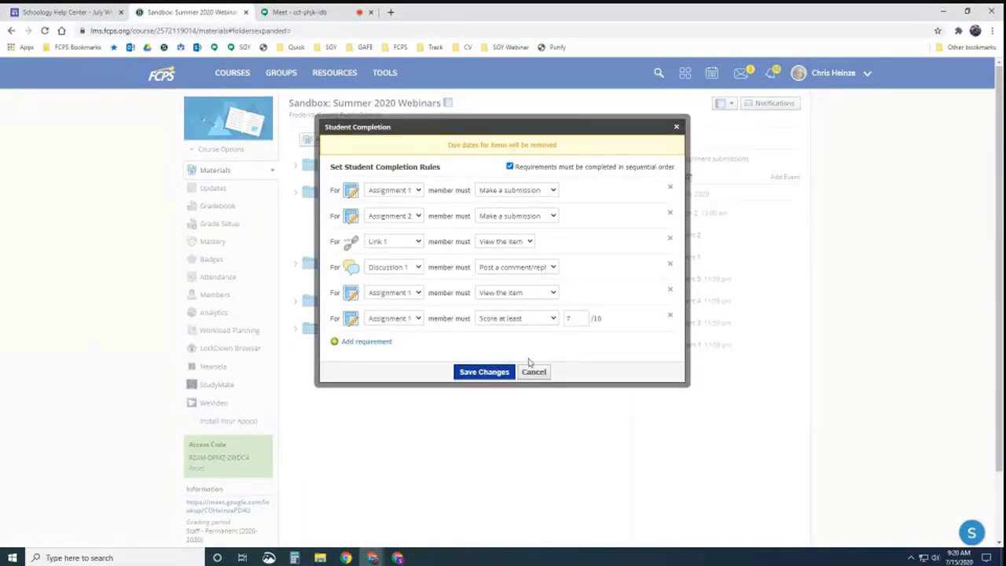
click(487, 372)
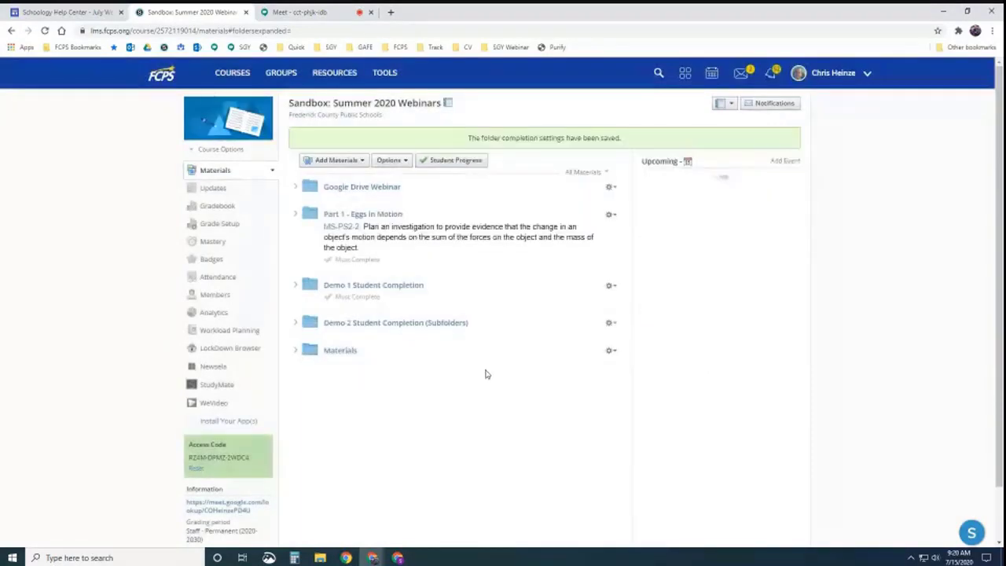
- Reopen the Demo 1 folder's completion rules to check the order of the requirements, and close them without changes
click(610, 286)
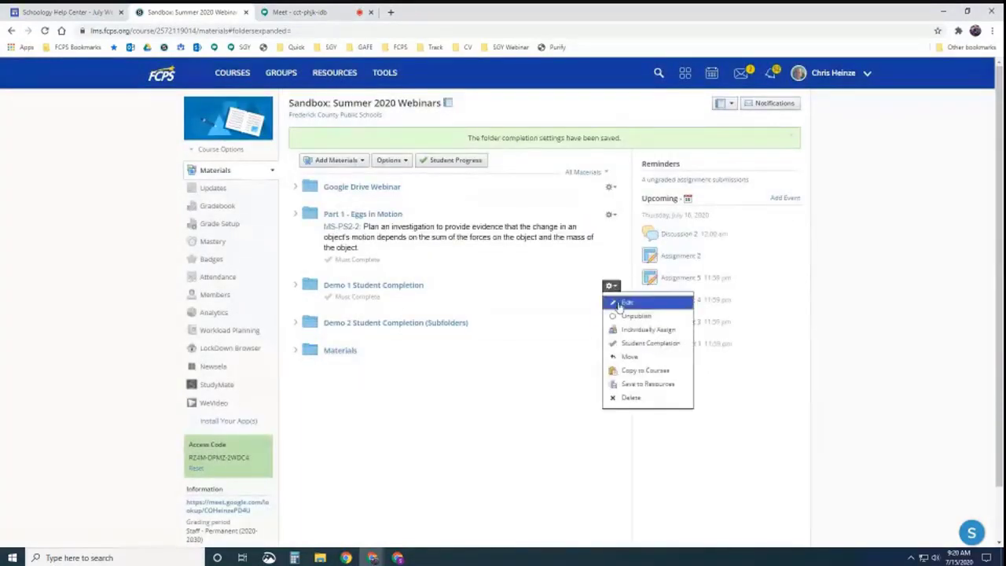
click(625, 342)
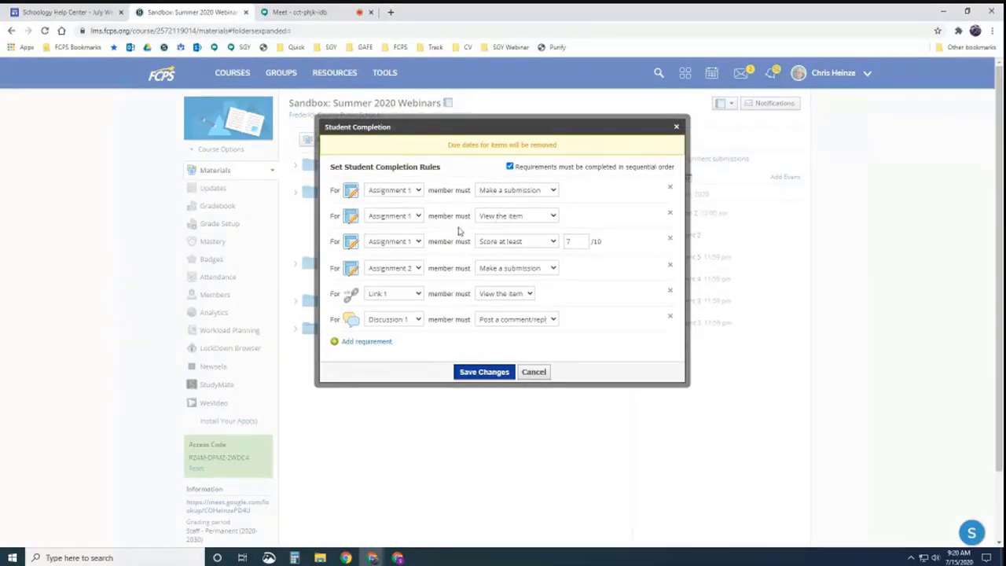
click(534, 372)
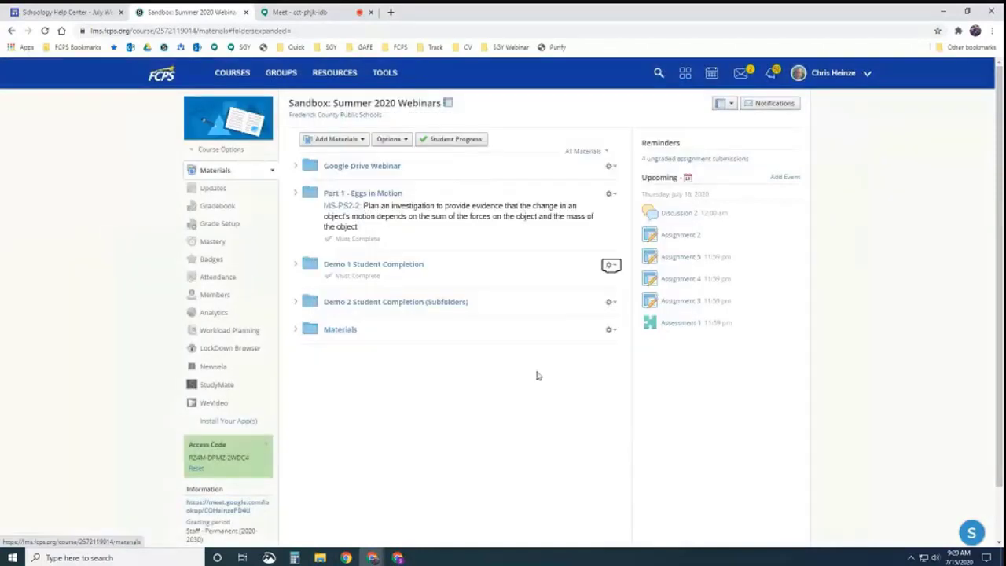
- Open a browser window with the Student 1 profile and sign in to Schoology with the saved student account
click(975, 30)
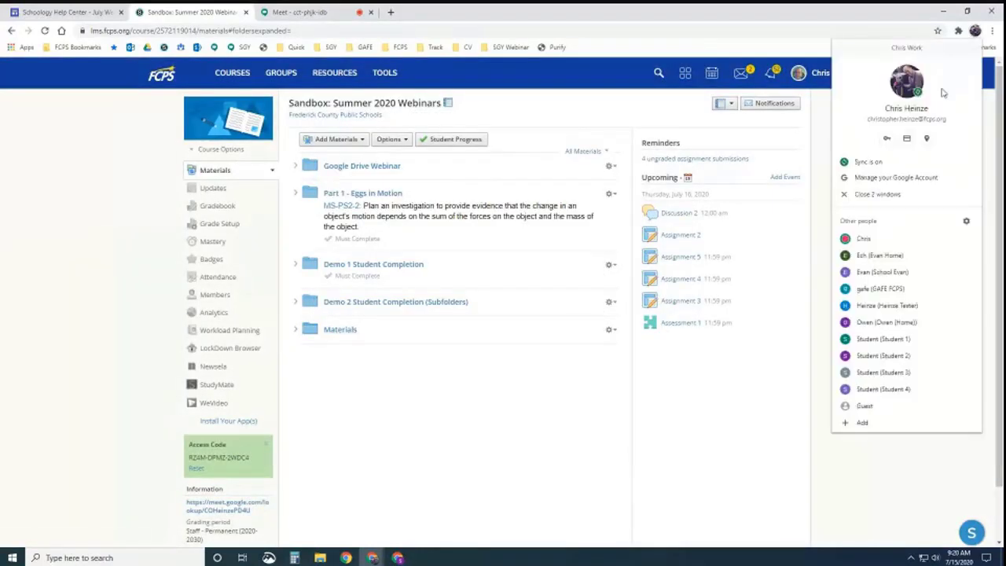
click(880, 340)
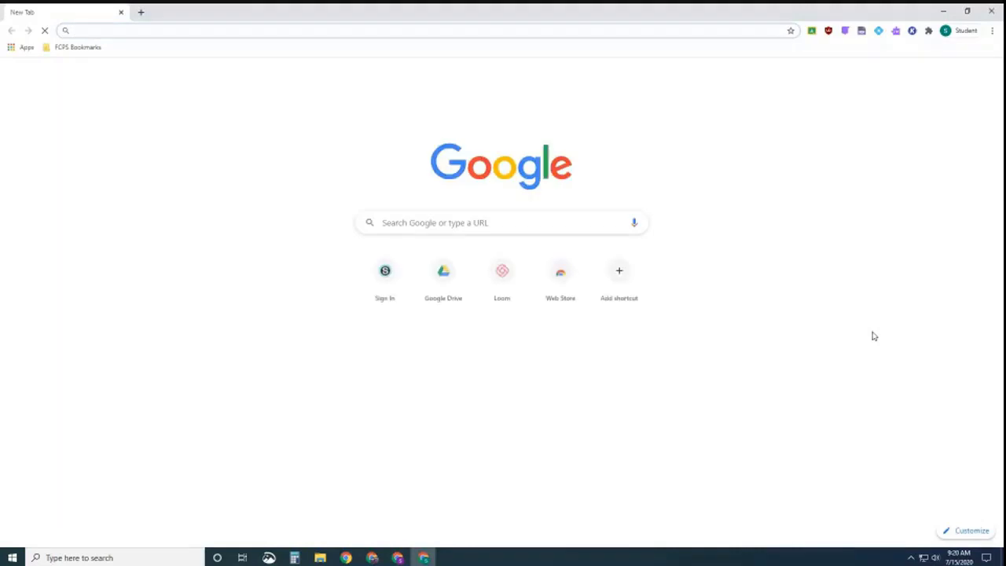
click(386, 266)
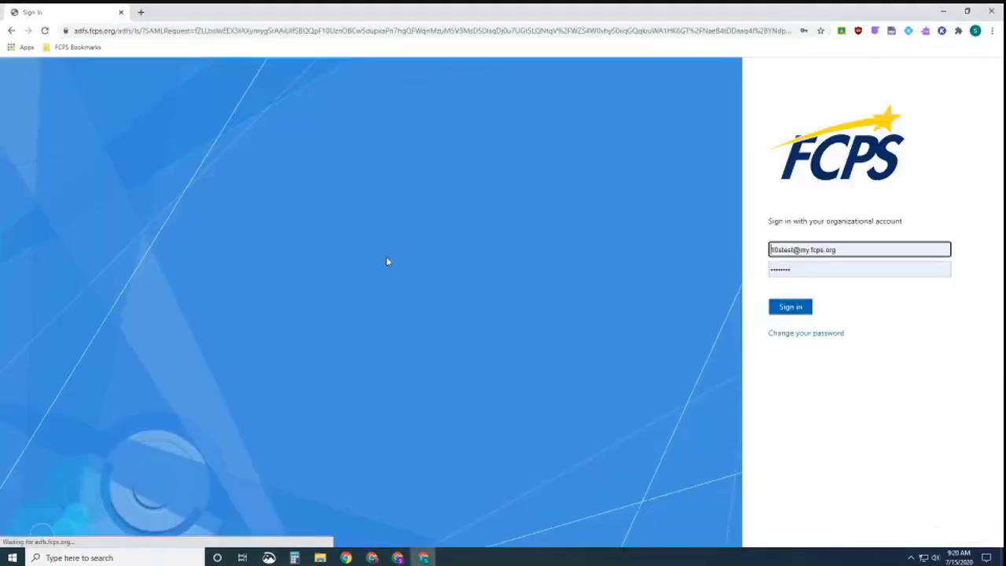
click(785, 308)
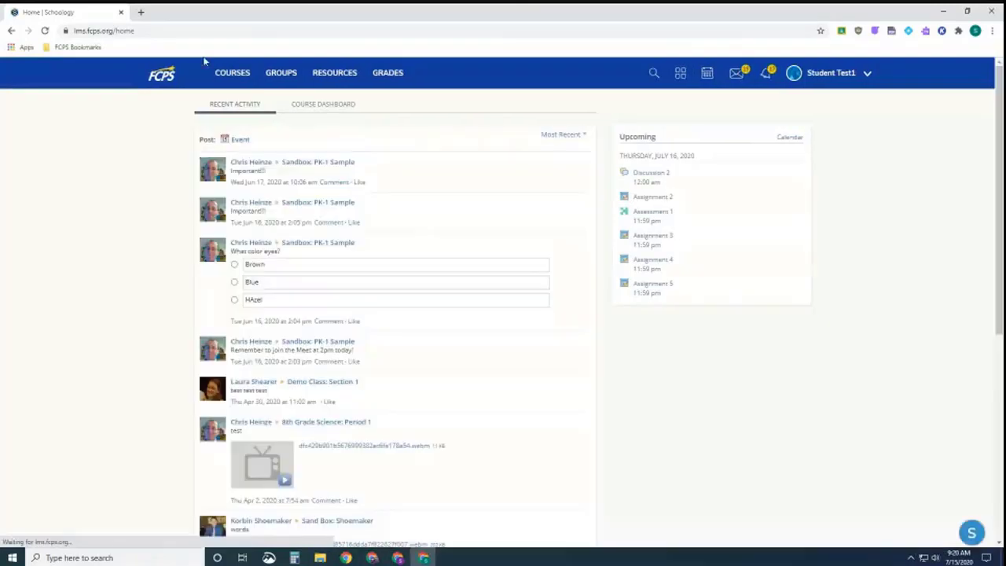
- Open the Sandbox: Summer 2020 Webinars course as this student and expand the Demo 1 Student Completion folder
click(227, 72)
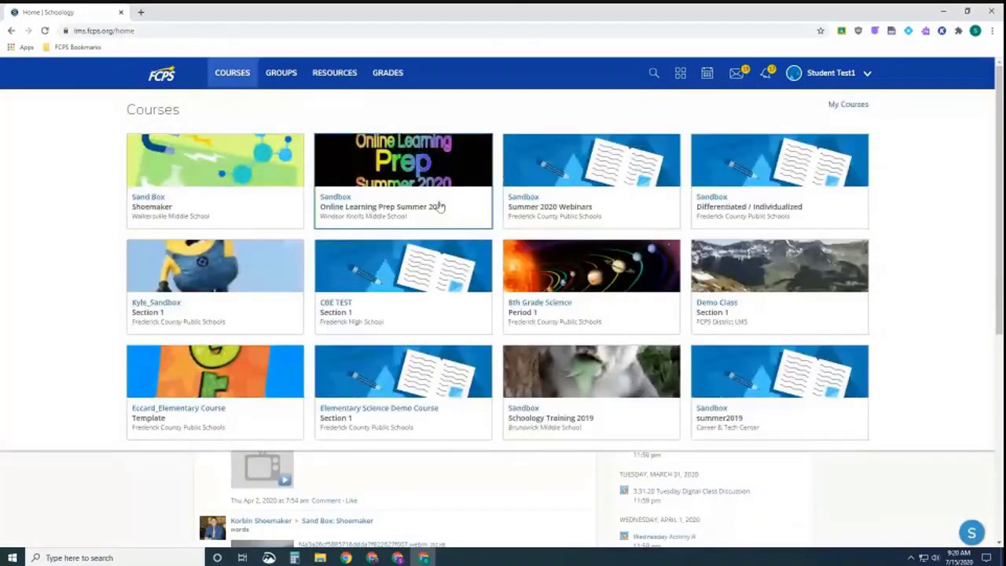
click(542, 198)
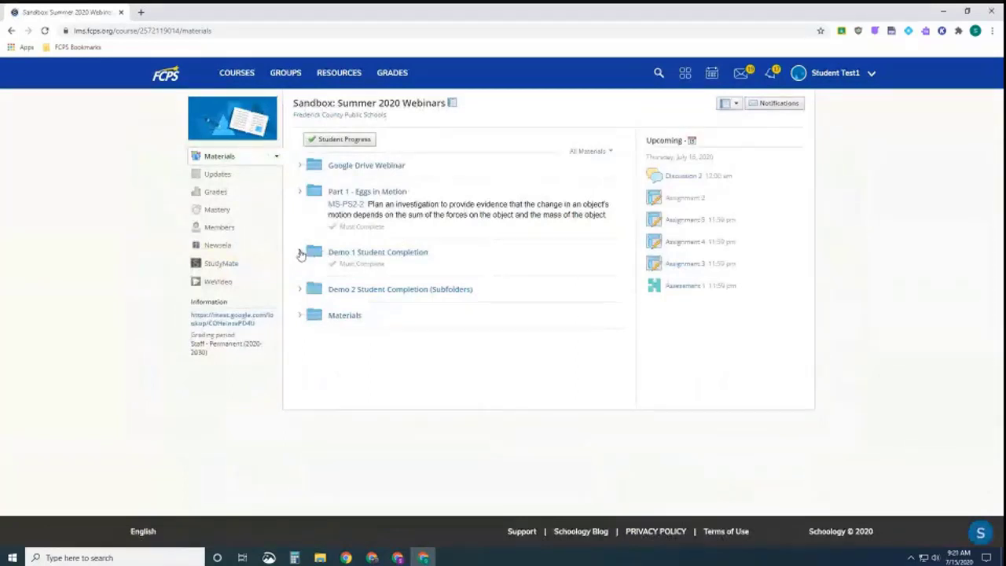
click(300, 252)
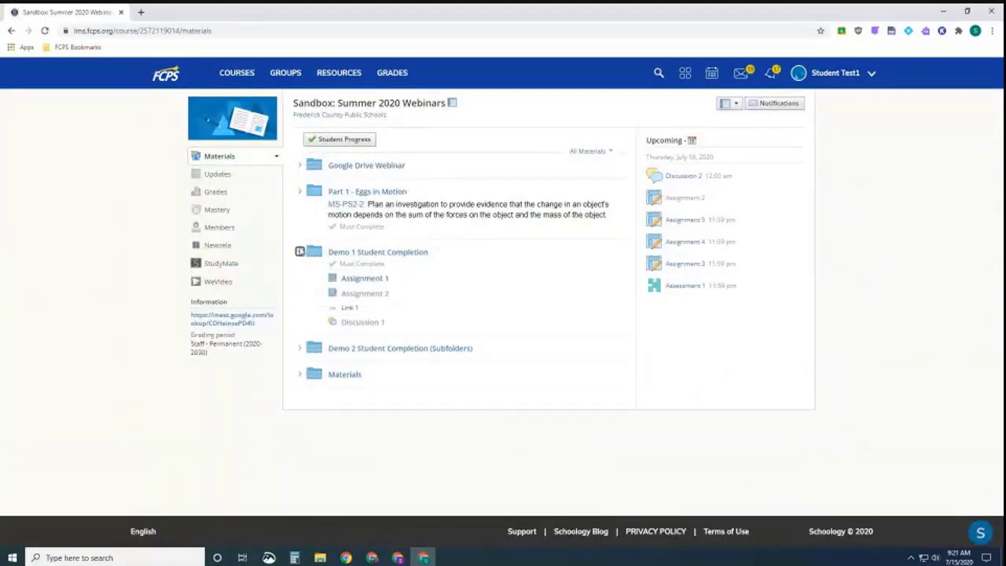
- Check the second test student's folder progress in that student's window, and return to the first student's course page
click(397, 557)
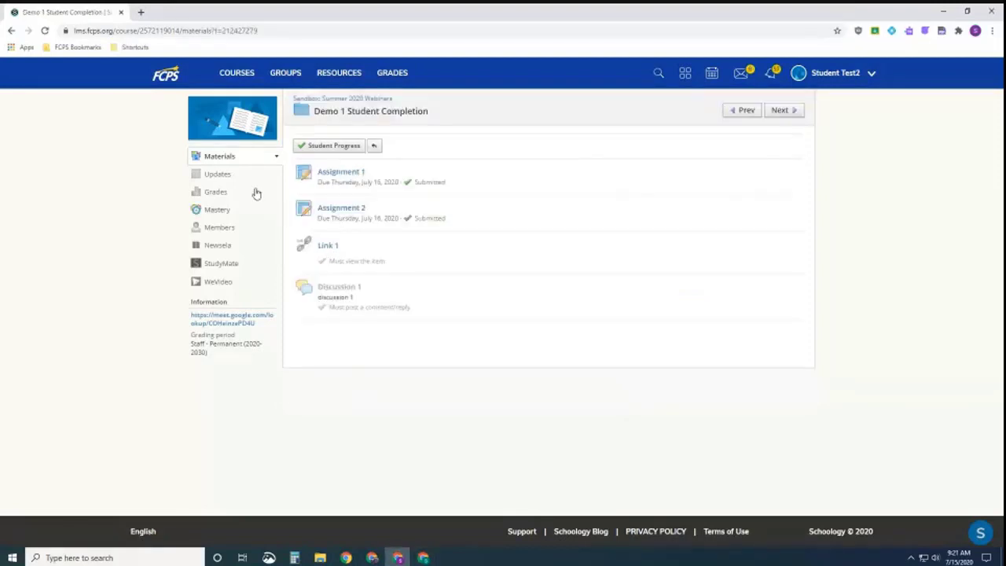
click(329, 149)
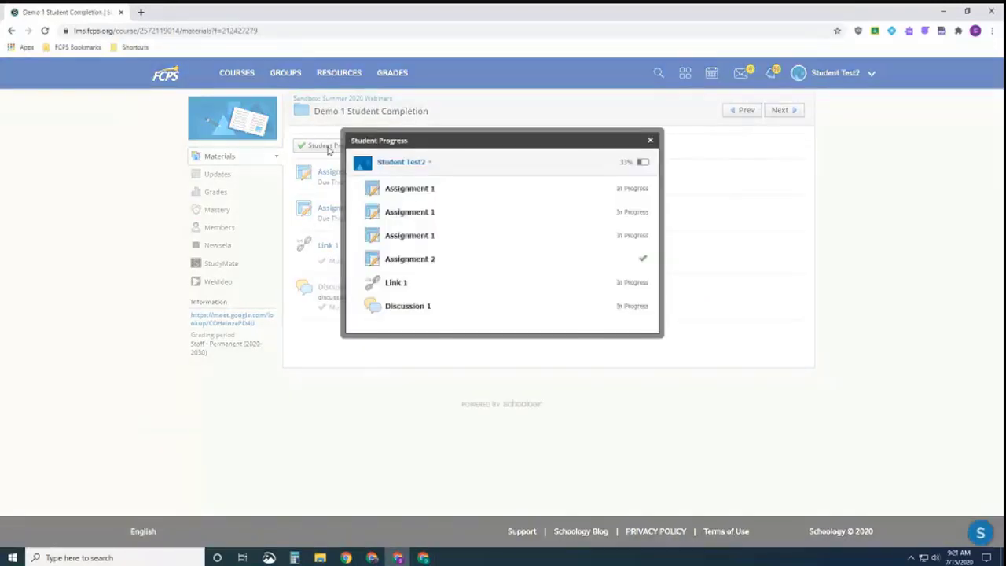
click(431, 162)
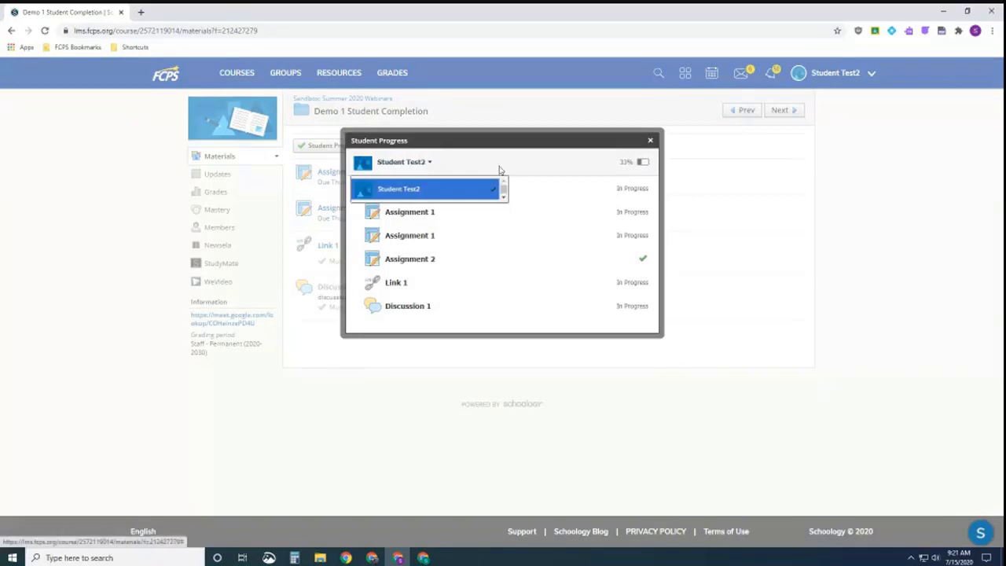
click(650, 140)
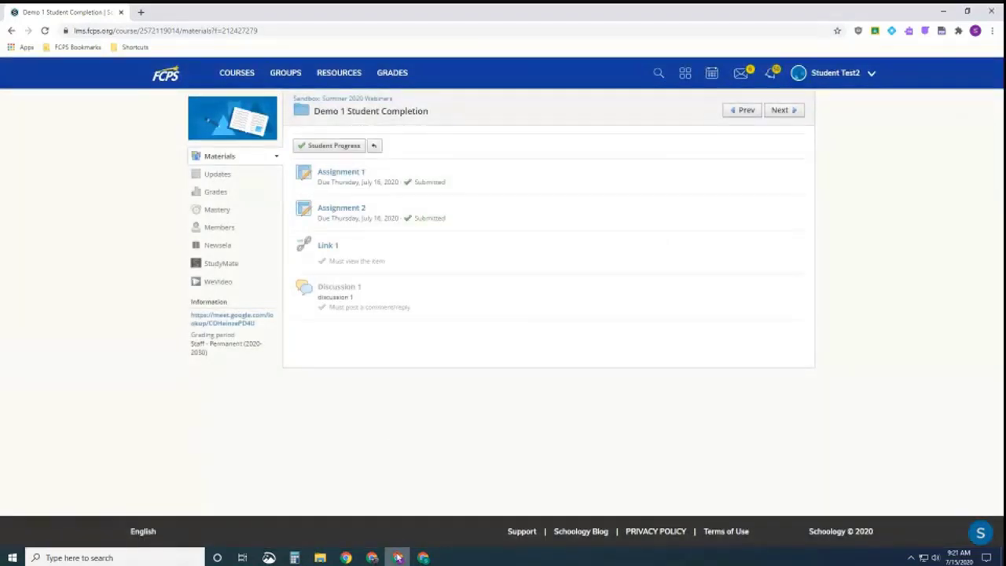
click(423, 557)
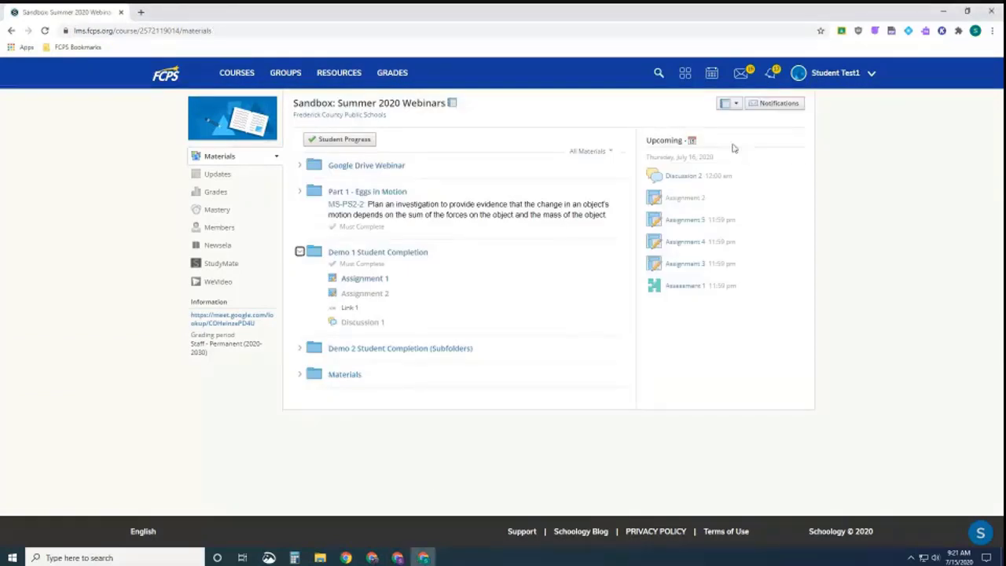
mouse_move(373, 558)
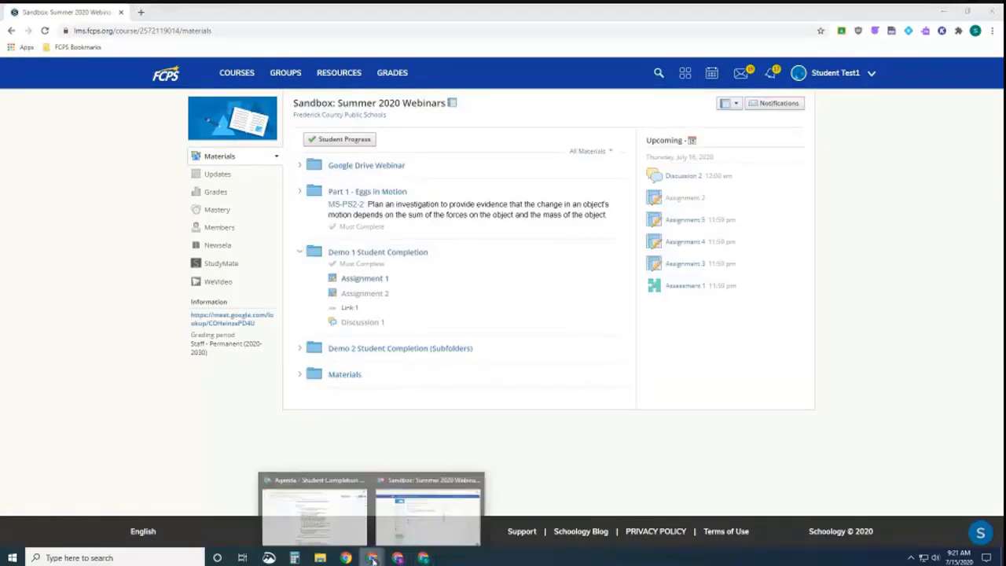
- In the teacher's window, reload the course, open the Demo 1 Student Completion folder and check all students' progress
click(417, 525)
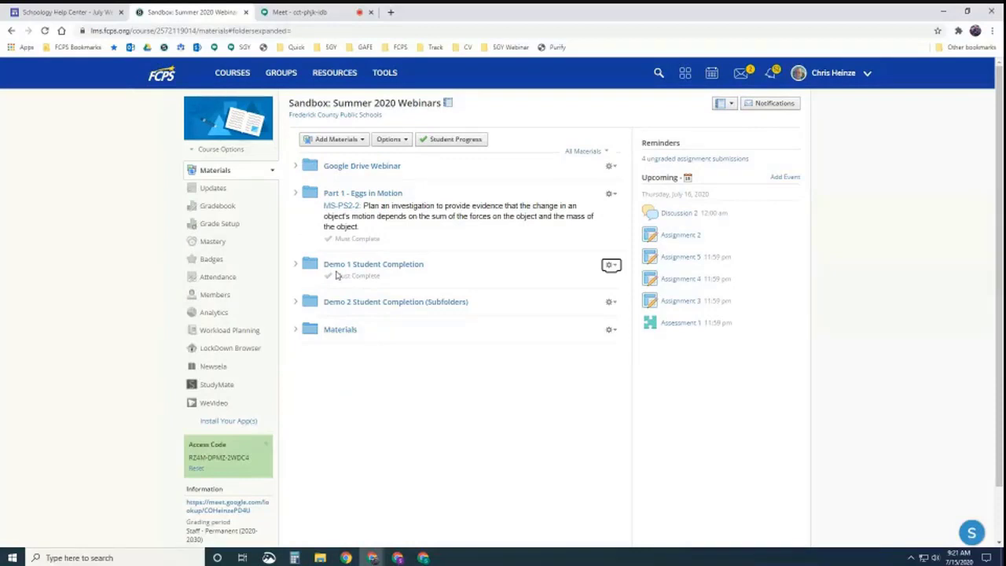
click(45, 31)
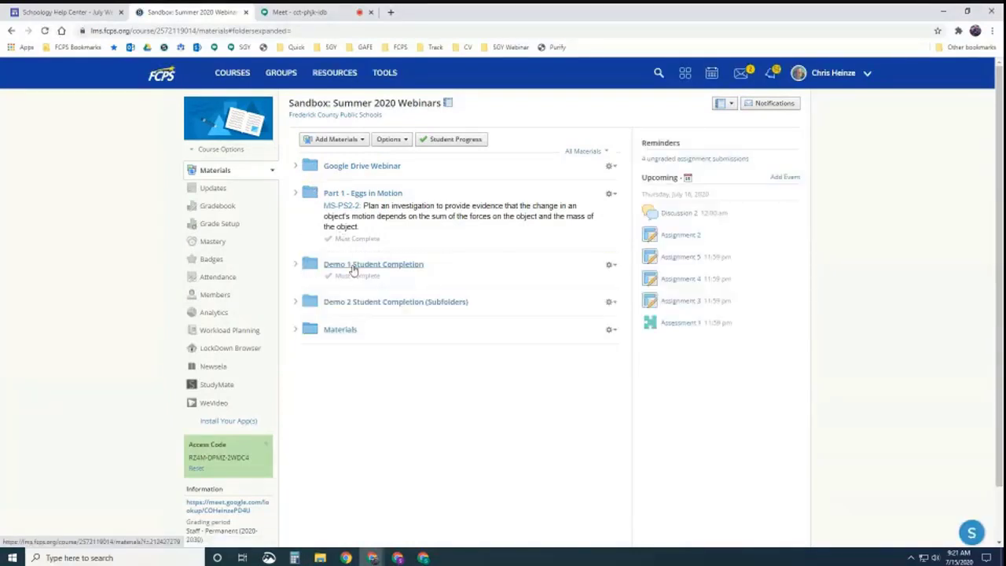
click(352, 266)
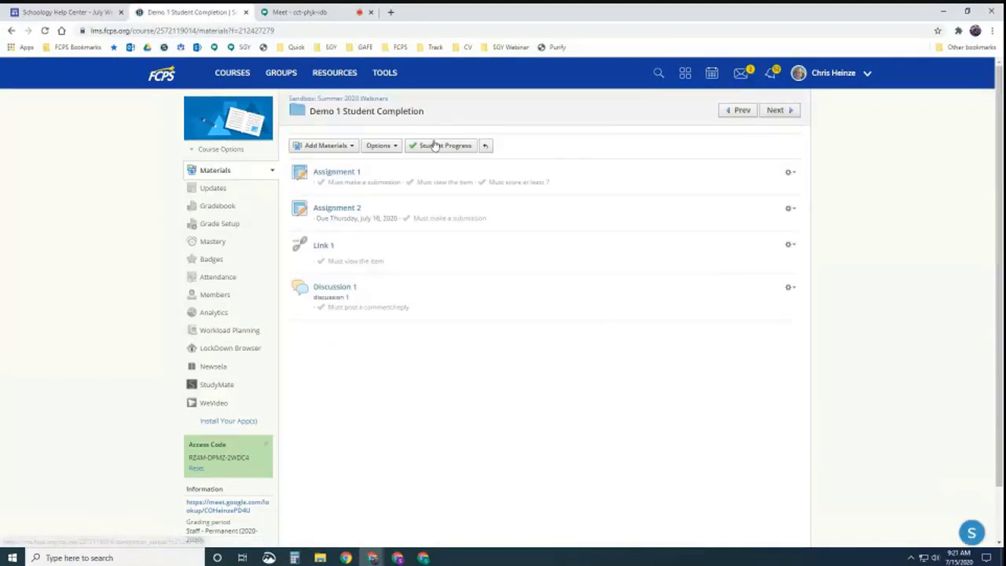
click(433, 145)
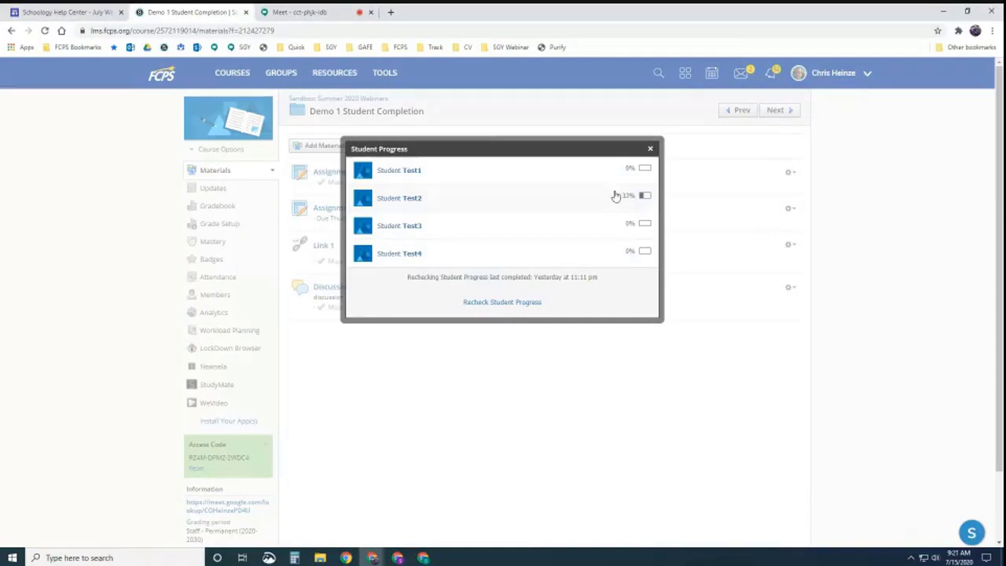
click(650, 148)
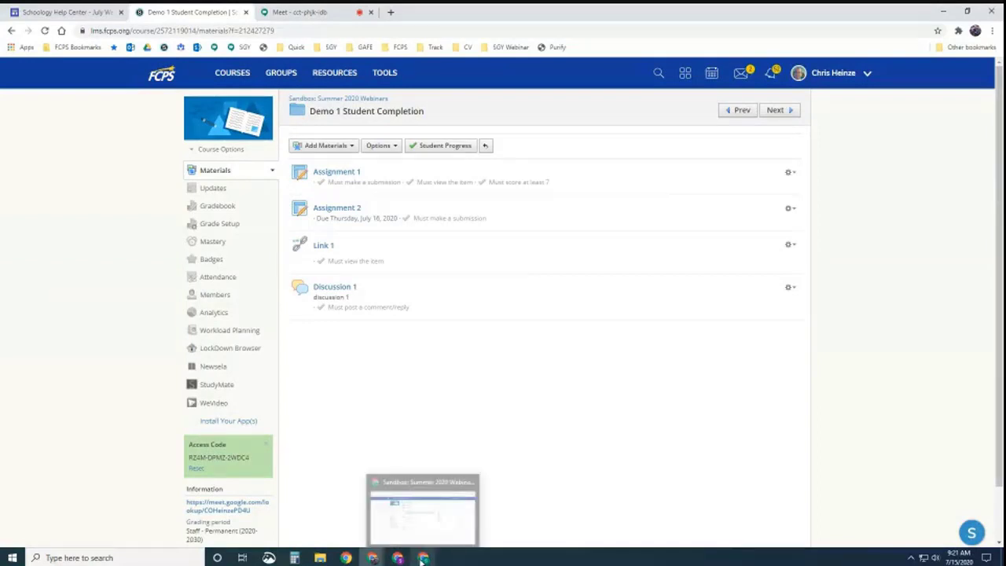
- View Assignment 1 in the first test student's window, and check the folder's student progress again in the teacher's window
click(423, 558)
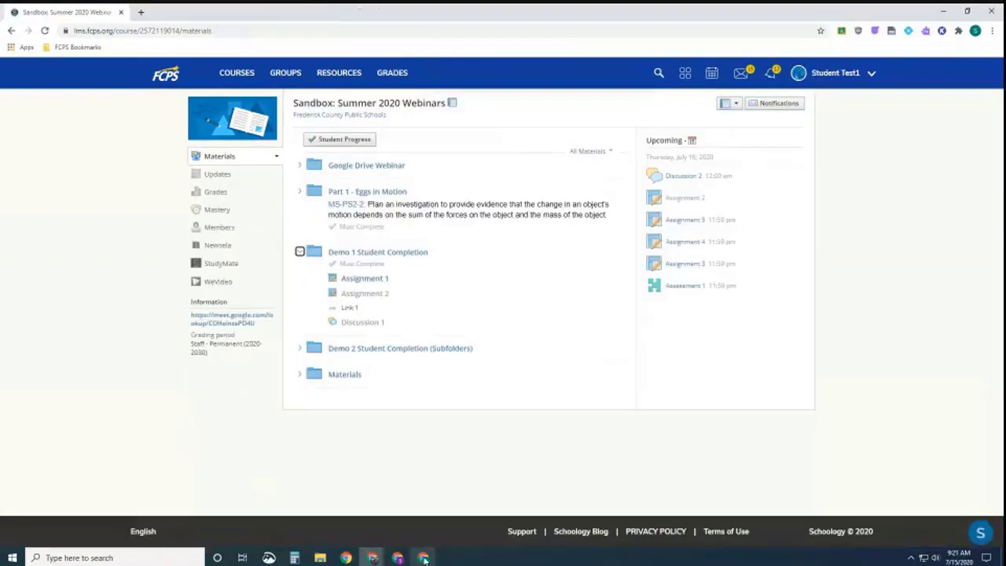
click(359, 280)
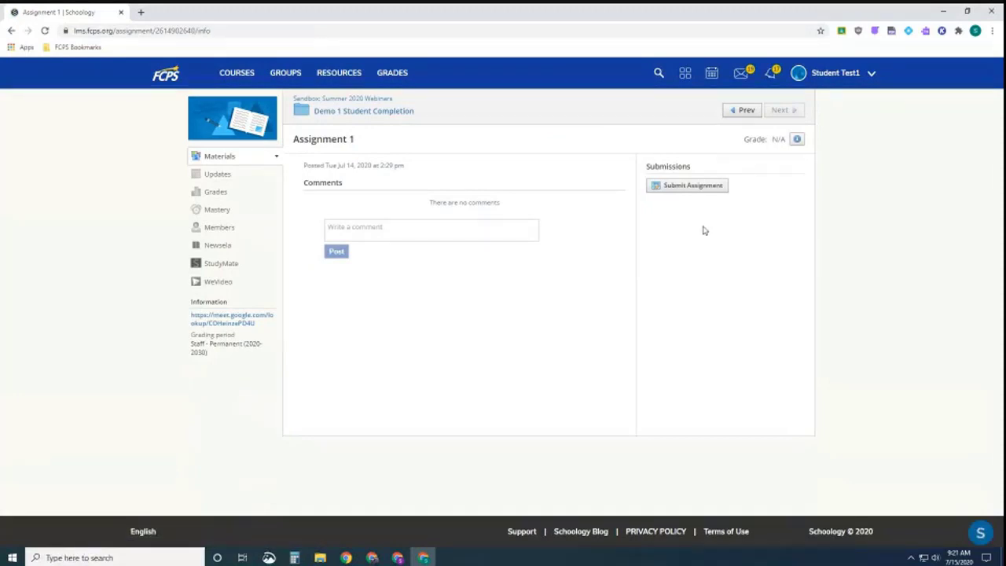
mouse_move(372, 557)
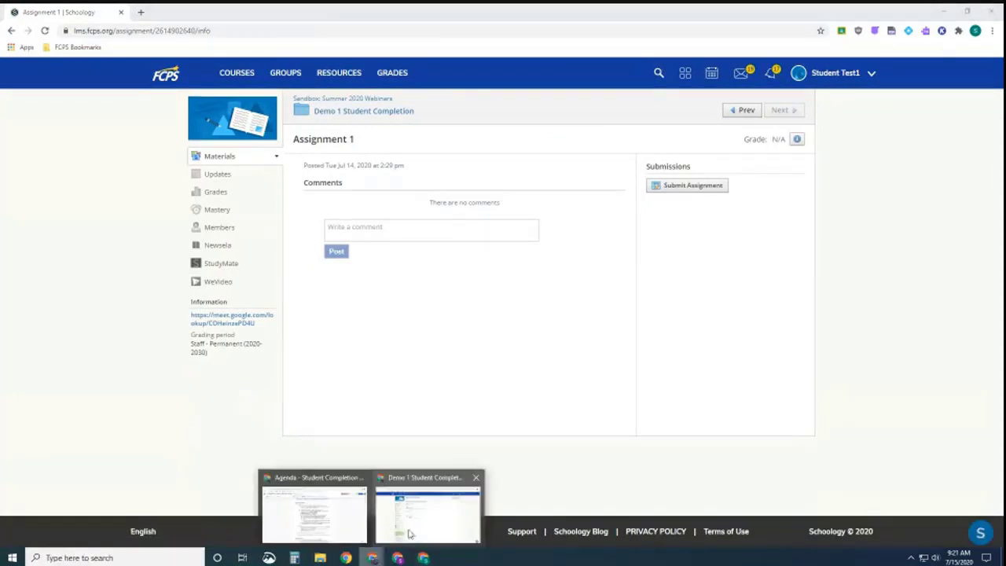
click(412, 528)
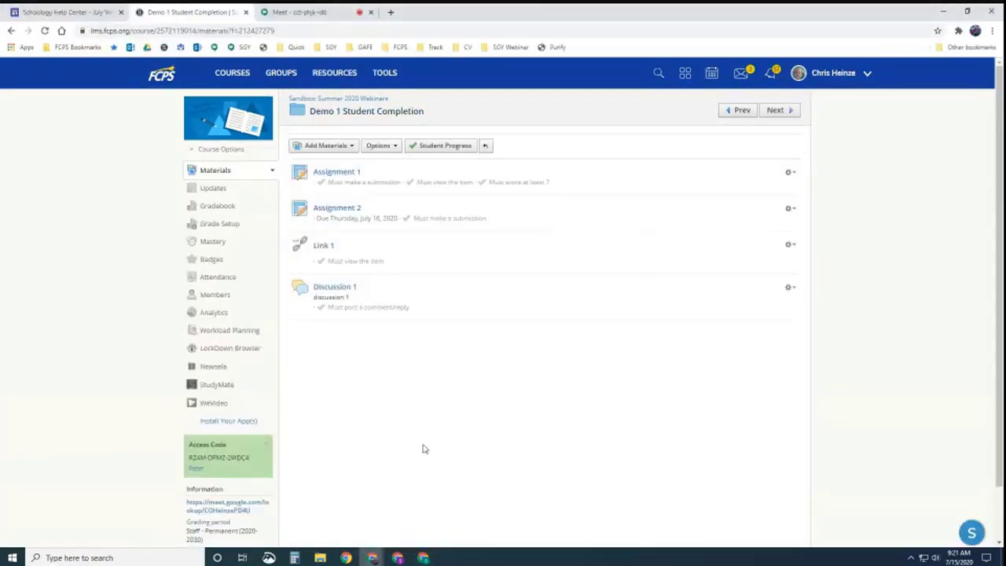
click(430, 149)
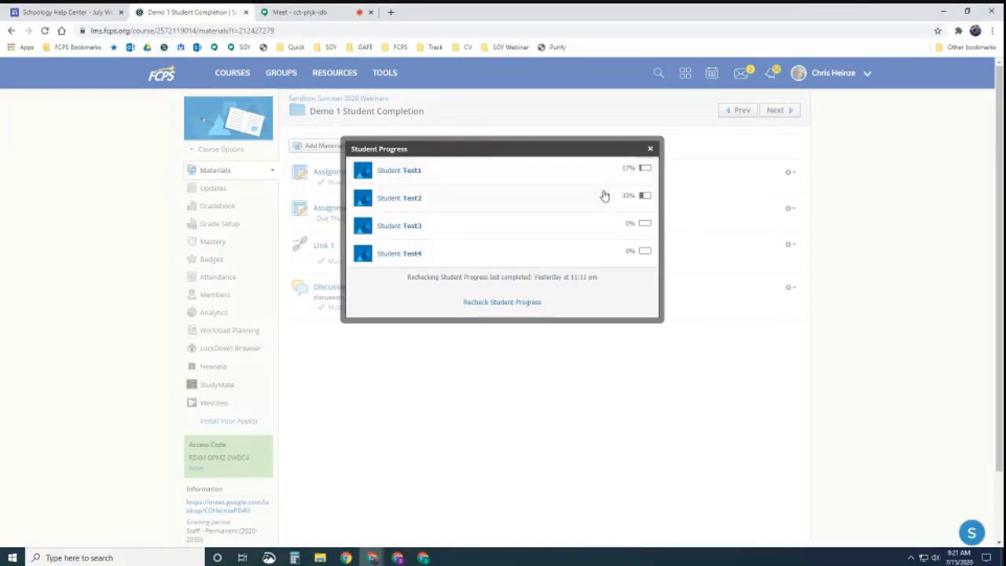
click(650, 150)
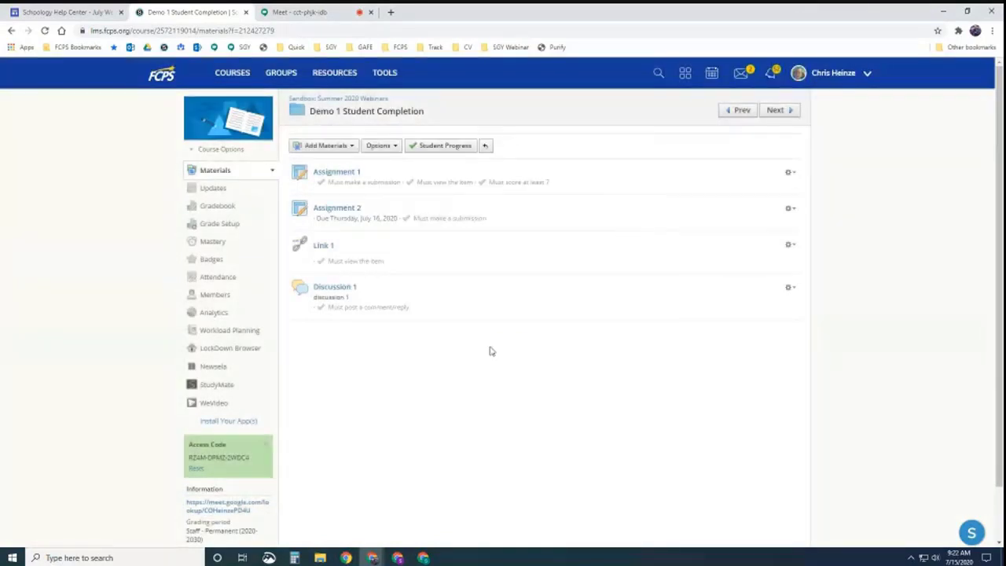
- As the first test student, submit Assignment 1 with a created text response "r" and return to the Demo 1 Student Completion folder
click(423, 558)
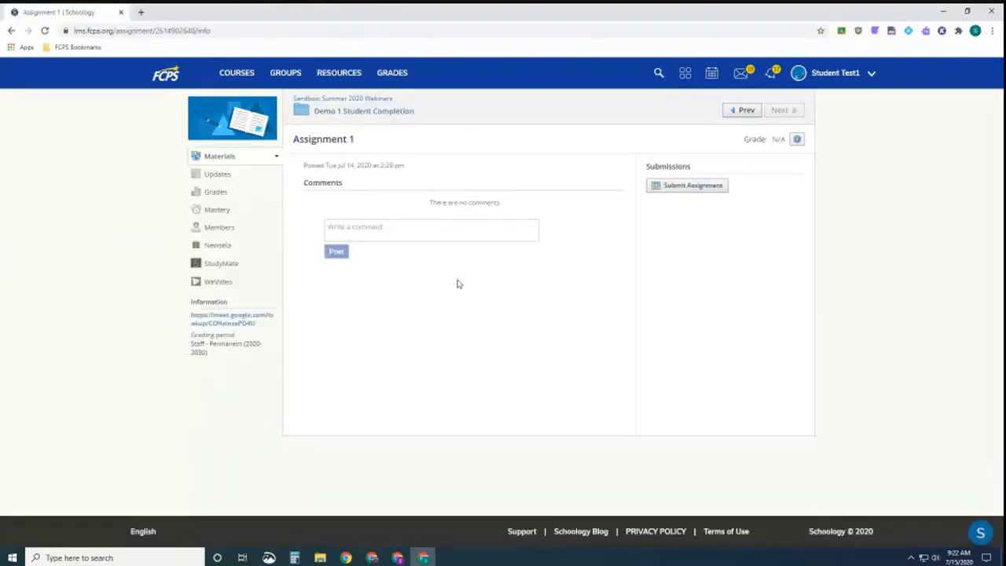
click(687, 189)
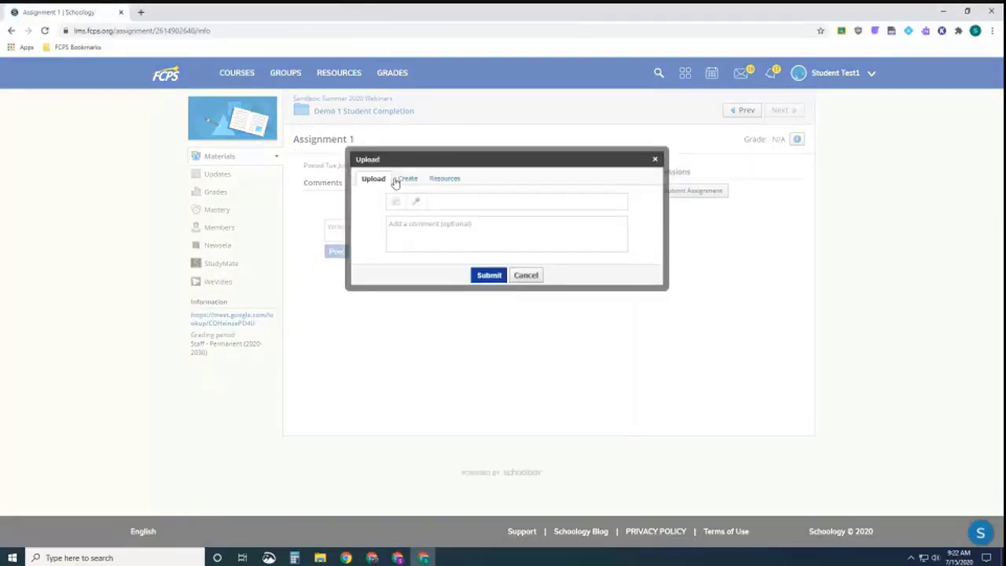
click(399, 179)
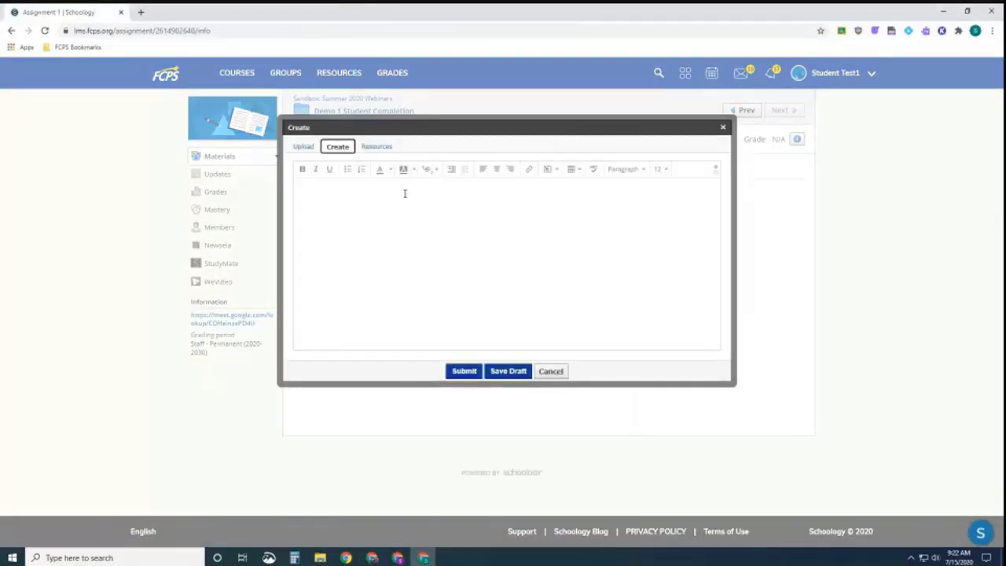
click(474, 374)
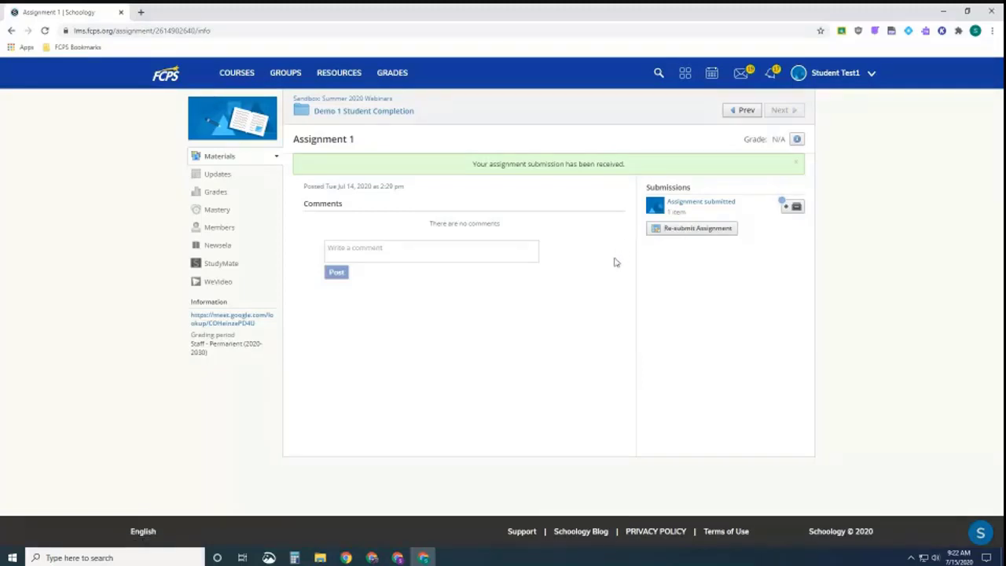
click(375, 113)
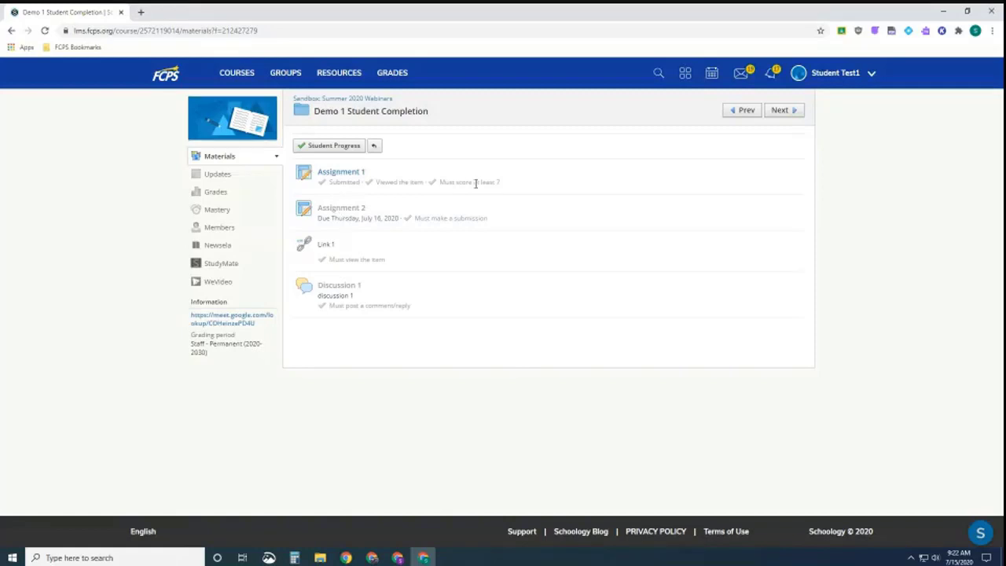
- In the teacher's window, open the first test student's Assignment 1 submission, grade it 7 out of 10, and close the submission
mouse_move(371, 557)
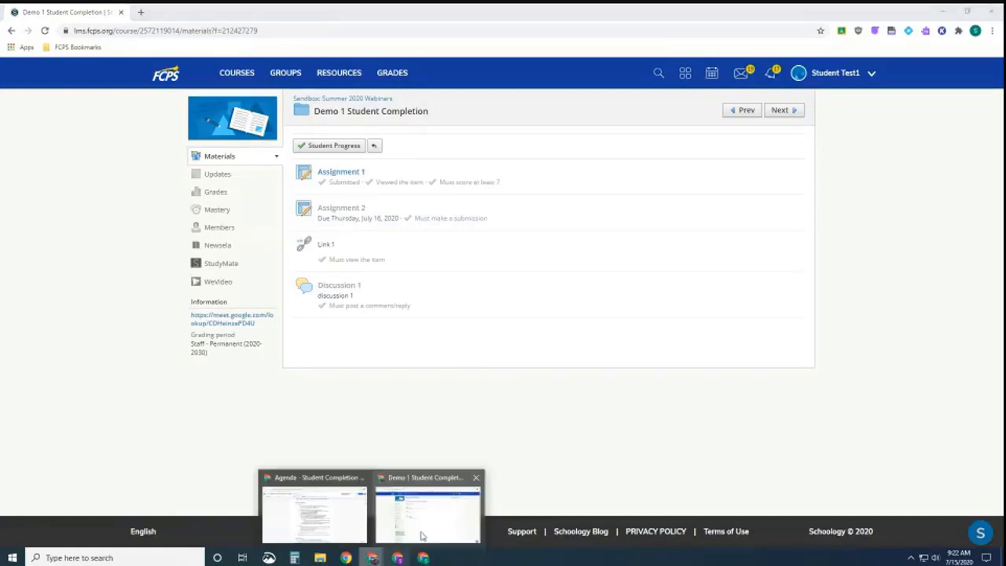
click(431, 518)
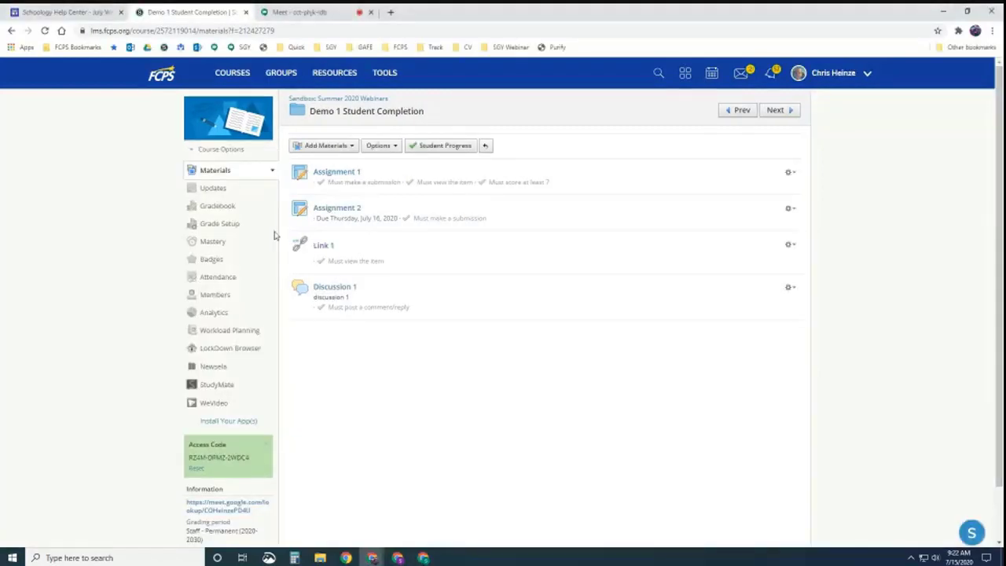
click(341, 176)
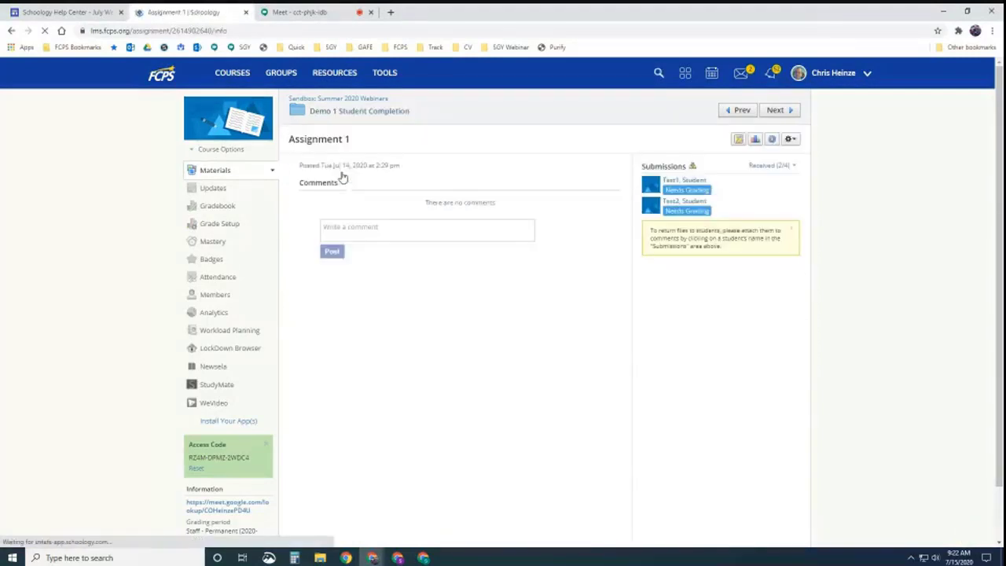
click(658, 186)
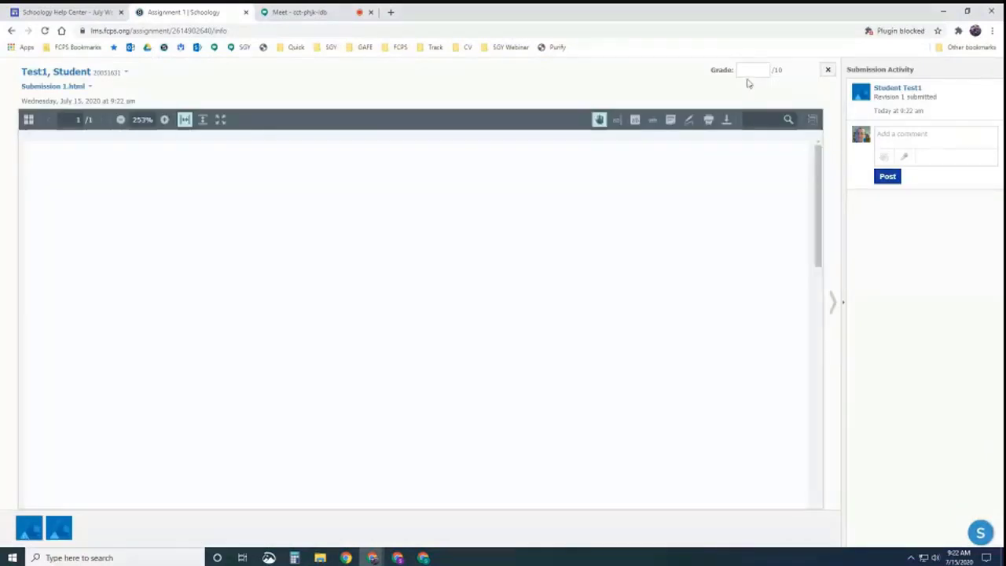
click(750, 70)
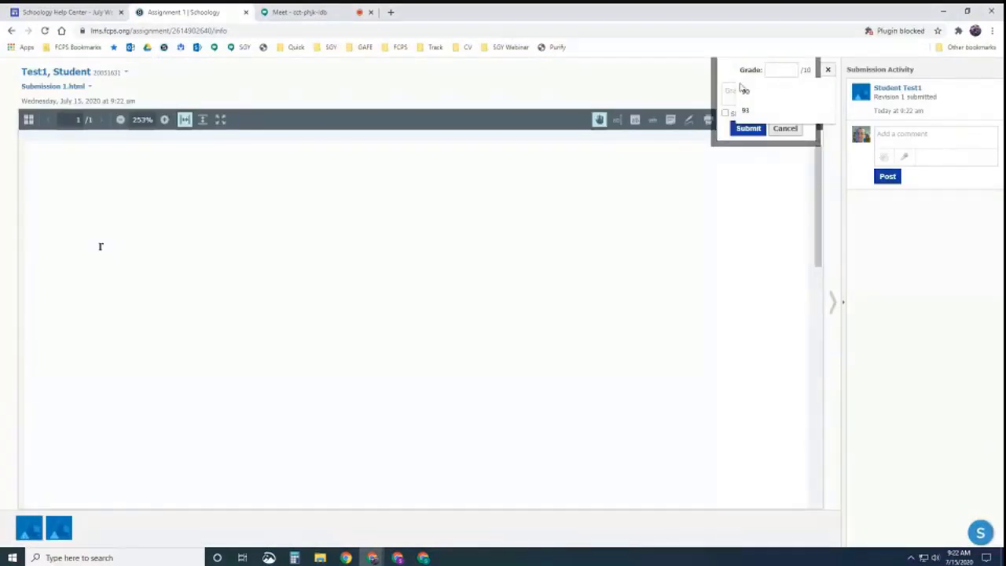
text(7)
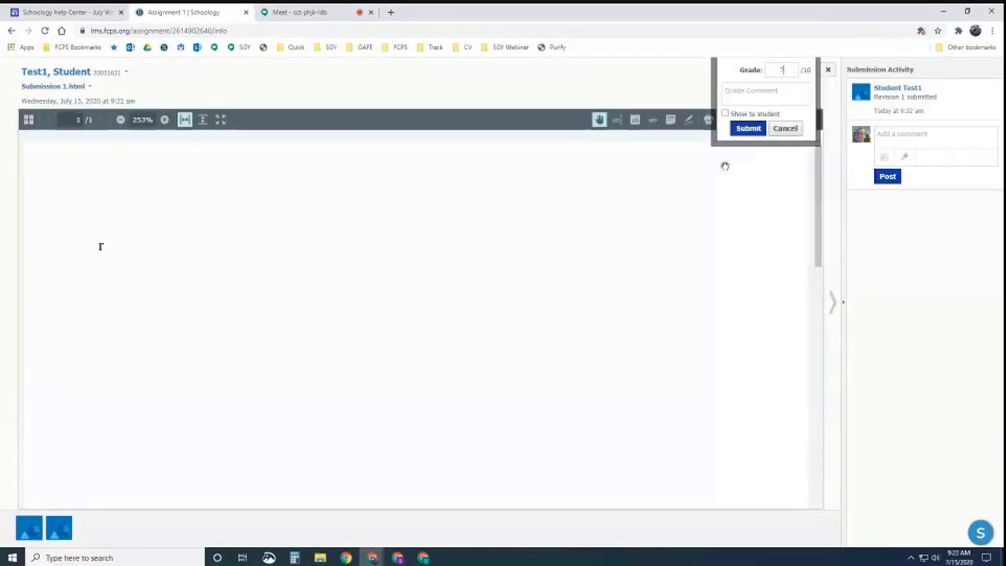
click(751, 130)
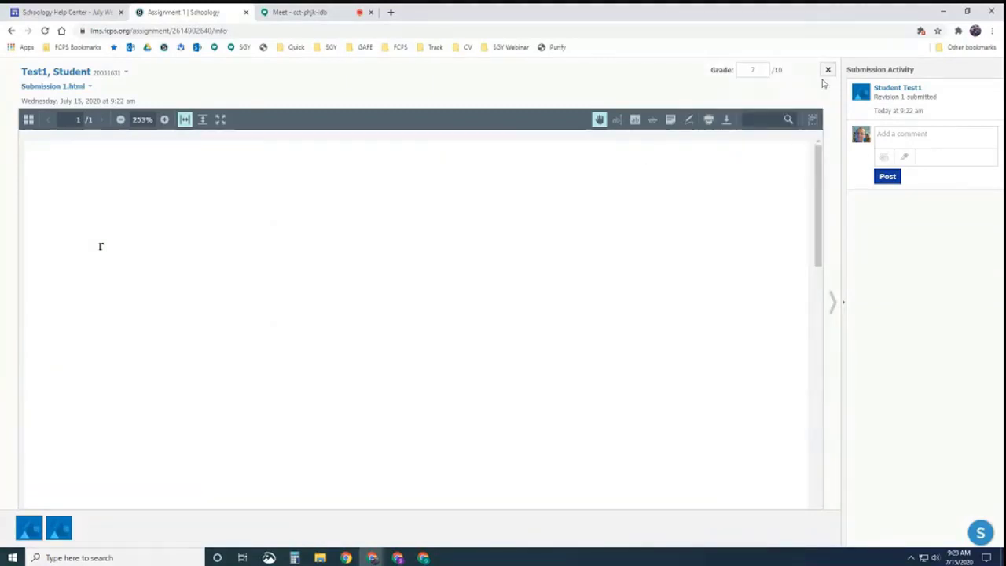
click(827, 69)
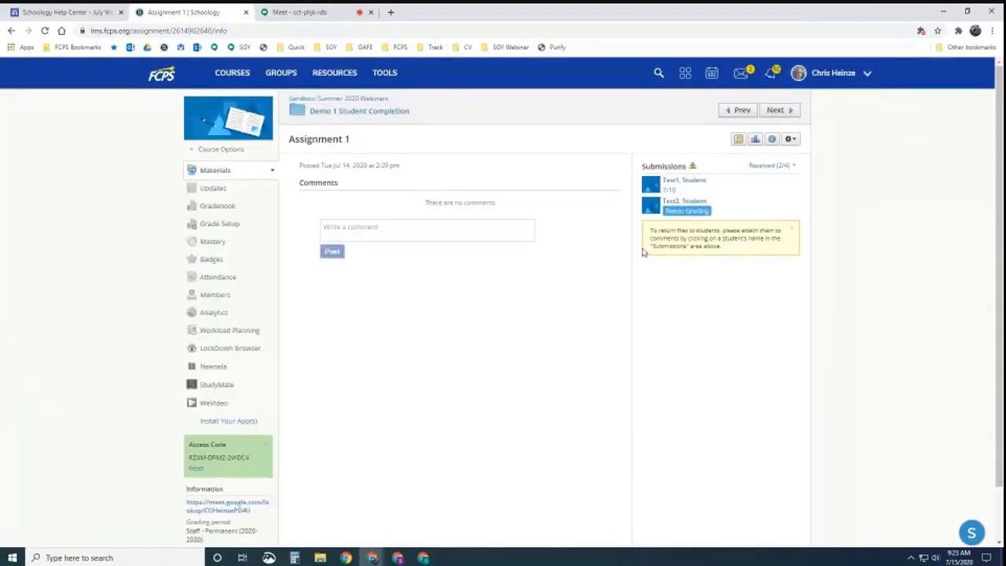
- Refresh the Demo 1 folder in the first test student's window and check that student's progress on each requirement
click(424, 557)
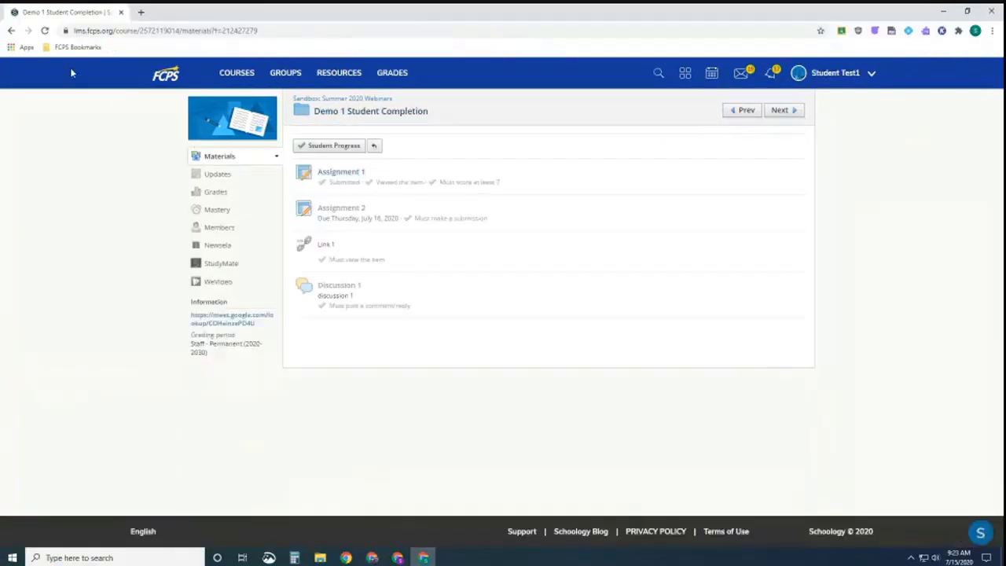
click(44, 30)
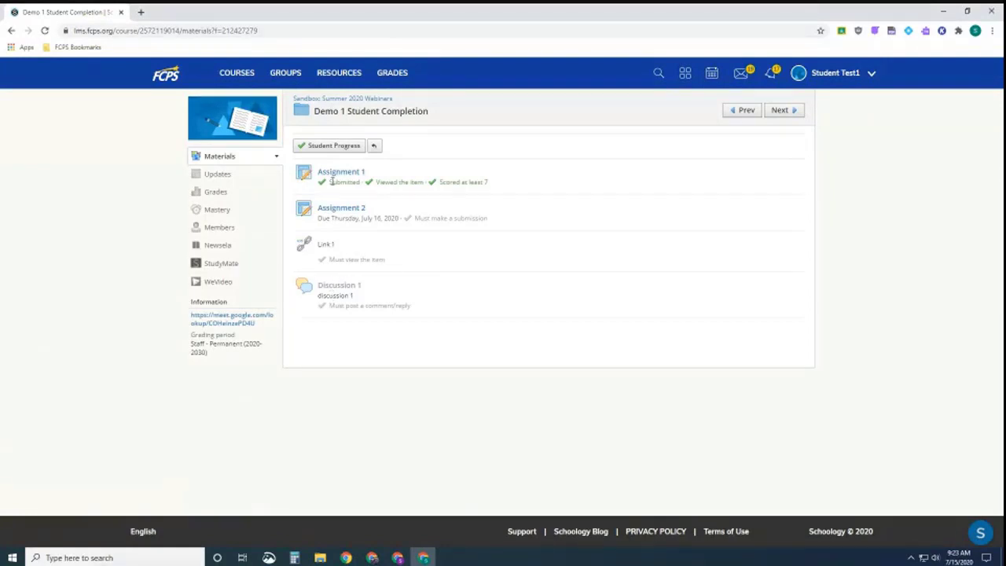
click(345, 148)
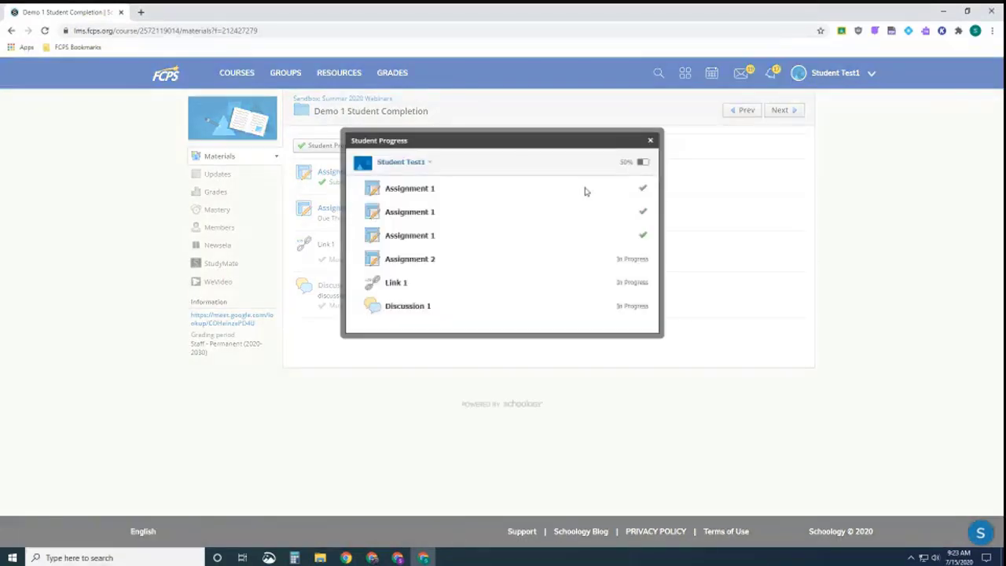
click(650, 140)
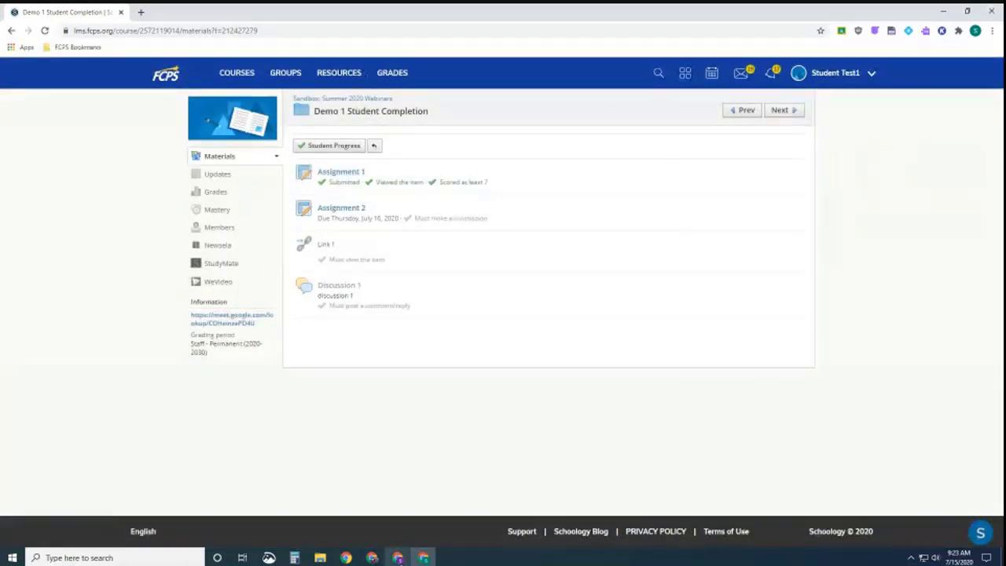
- Refresh the Demo 1 folder in the second test student's window and check that student's progress on each requirement
click(398, 558)
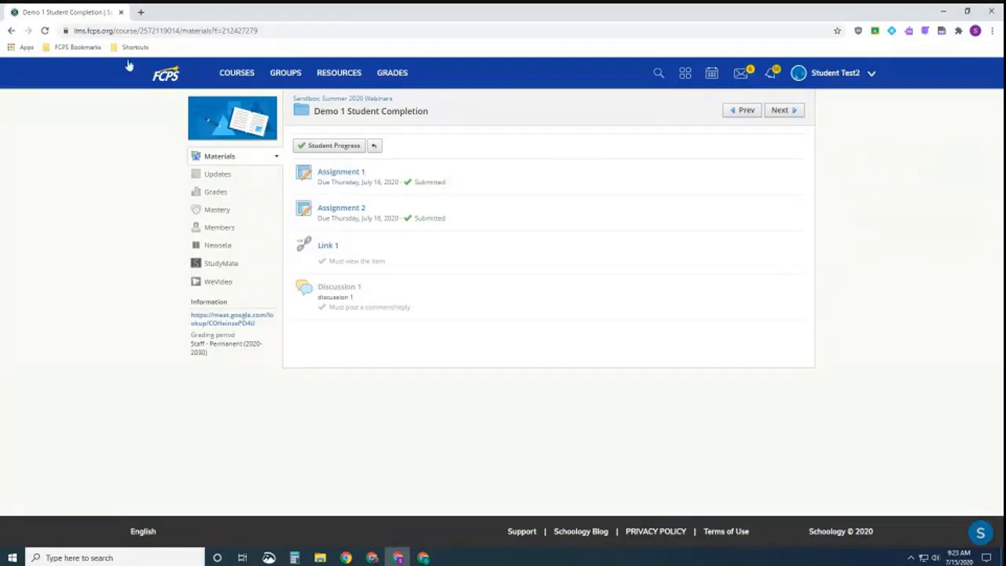
click(44, 31)
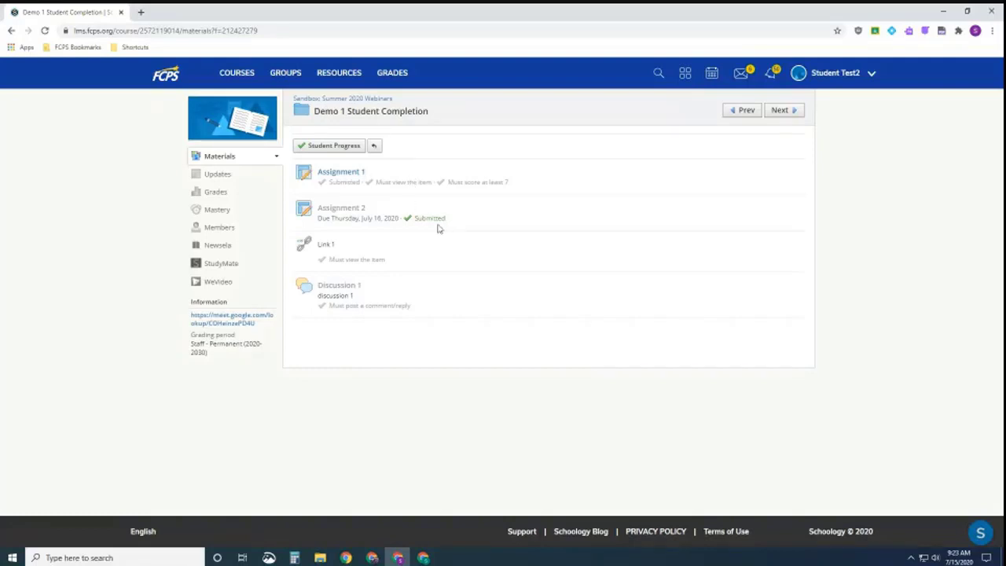
click(328, 145)
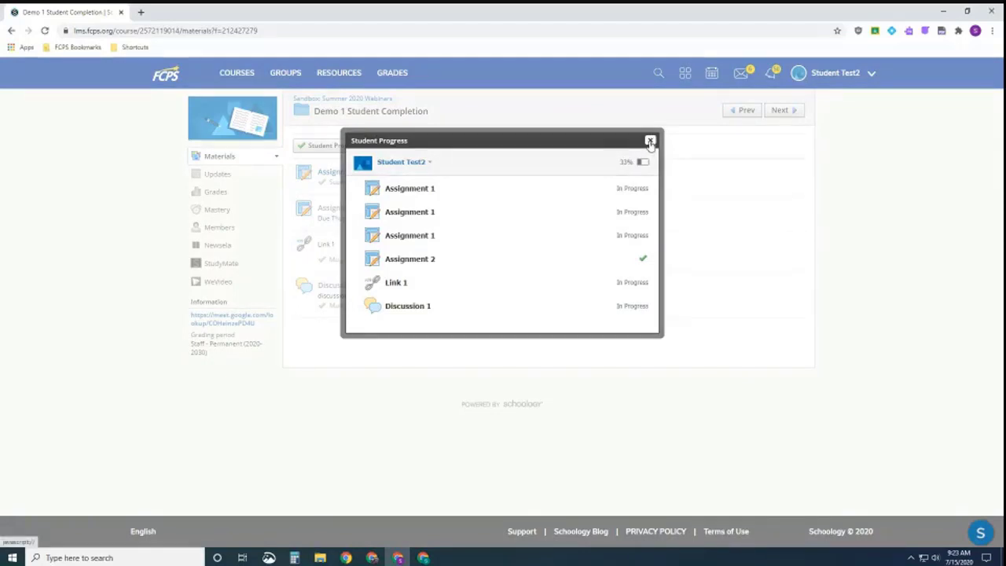
click(650, 141)
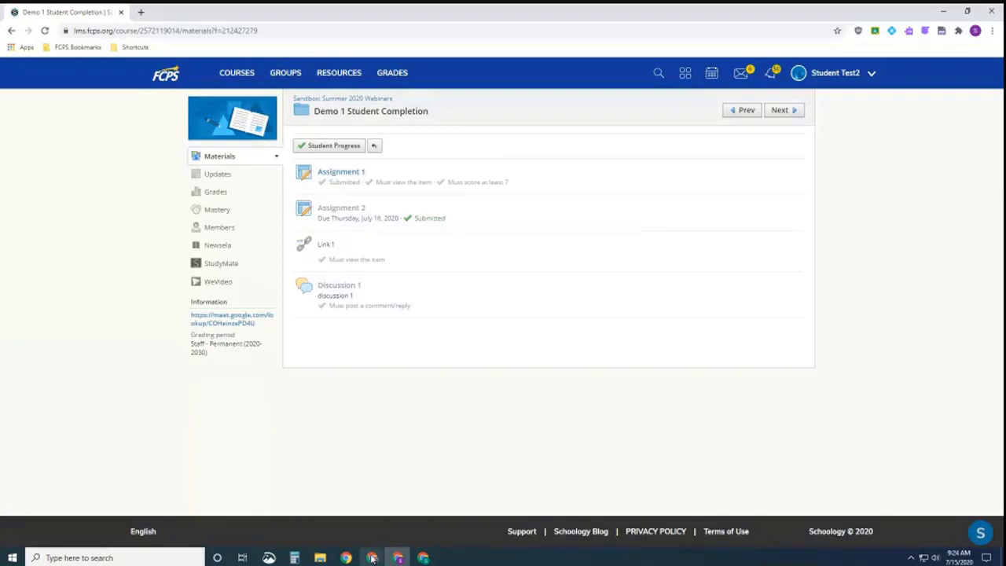
- Go back to the Demo 1 Student Completion folder in the teacher's window and open the progress overview of all students
mouse_move(372, 557)
click(407, 523)
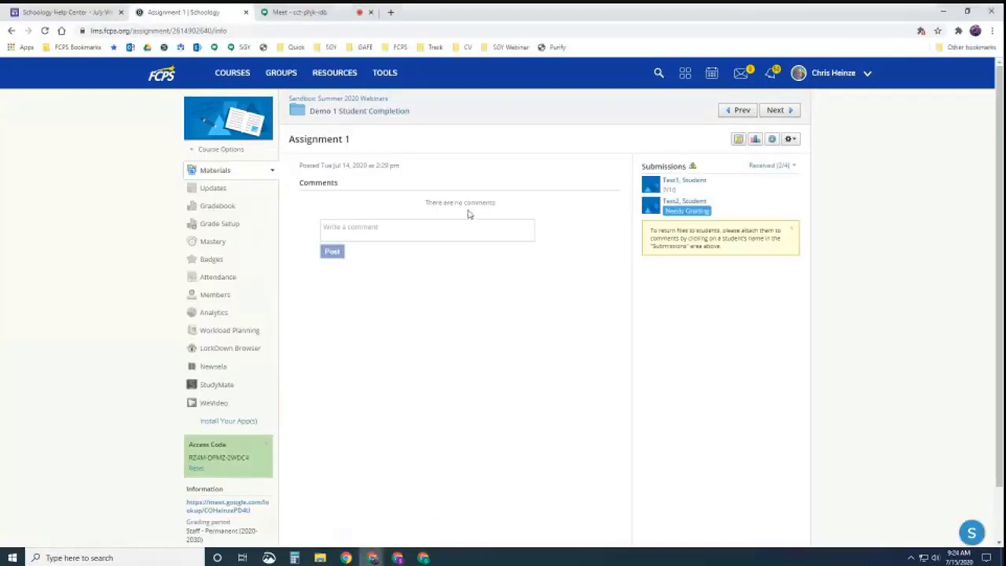
click(355, 111)
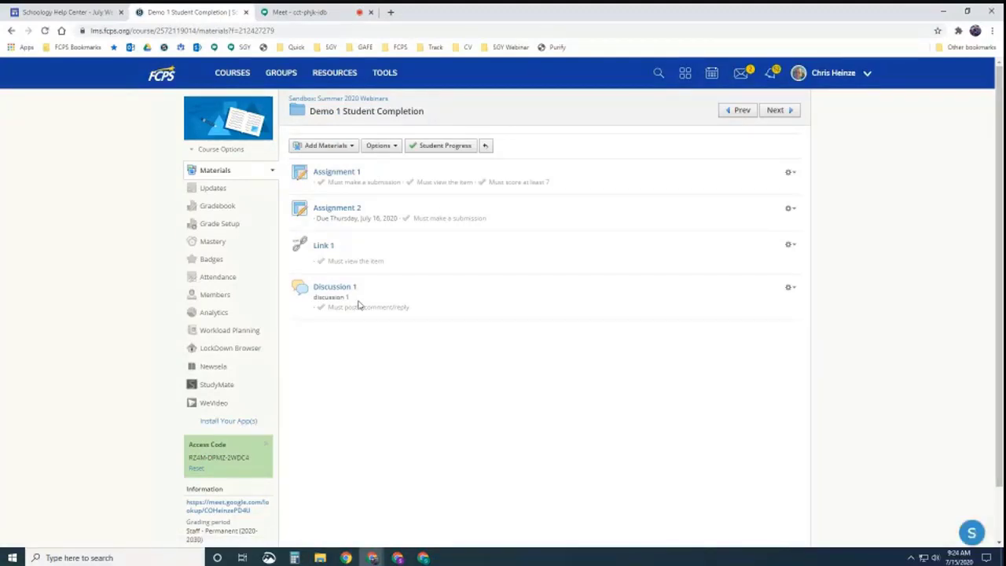
click(445, 146)
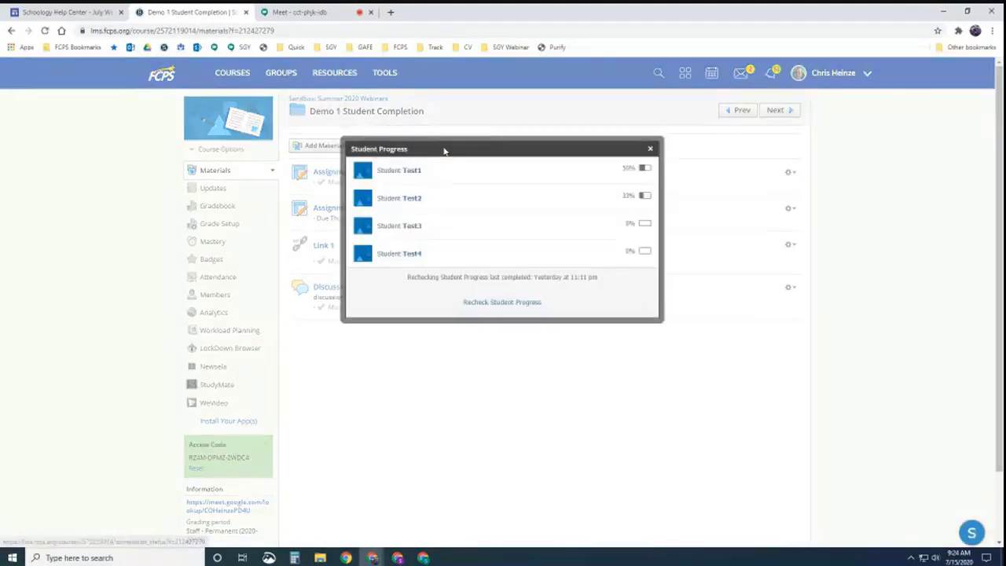
- Recheck all students' progress for the Demo 1 Student Completion folder, reopen the overview, repeat the recheck and close it
click(499, 303)
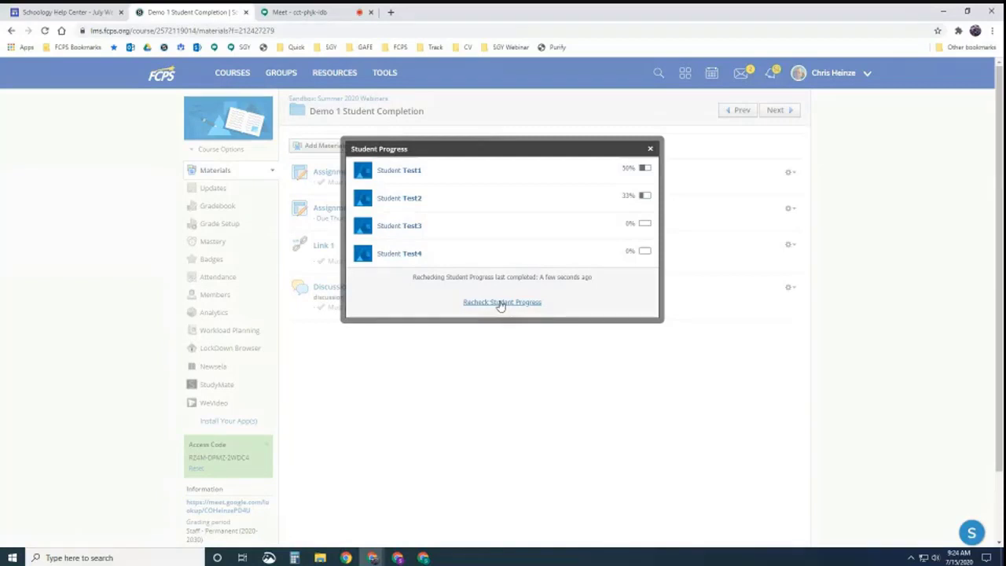
click(650, 148)
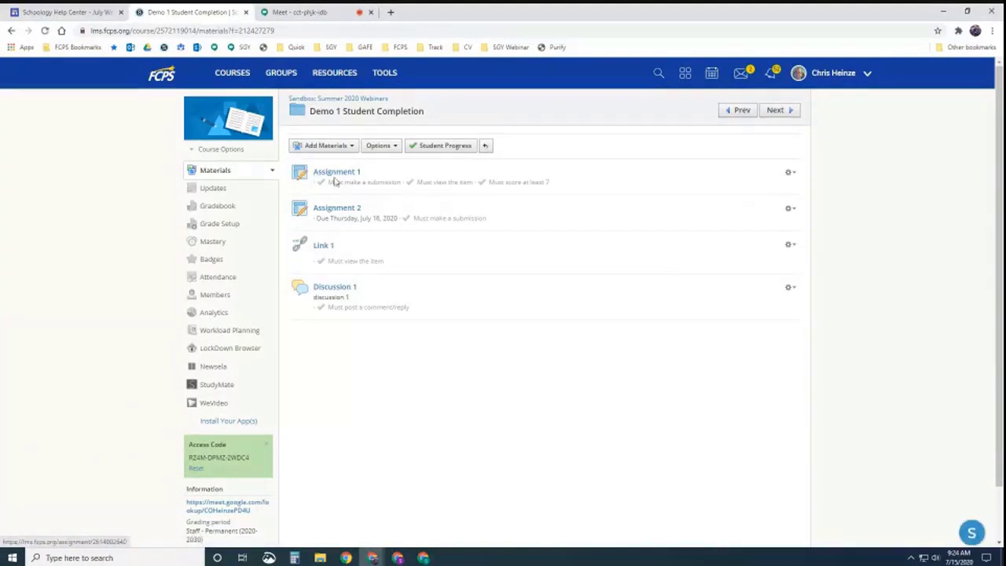
click(441, 147)
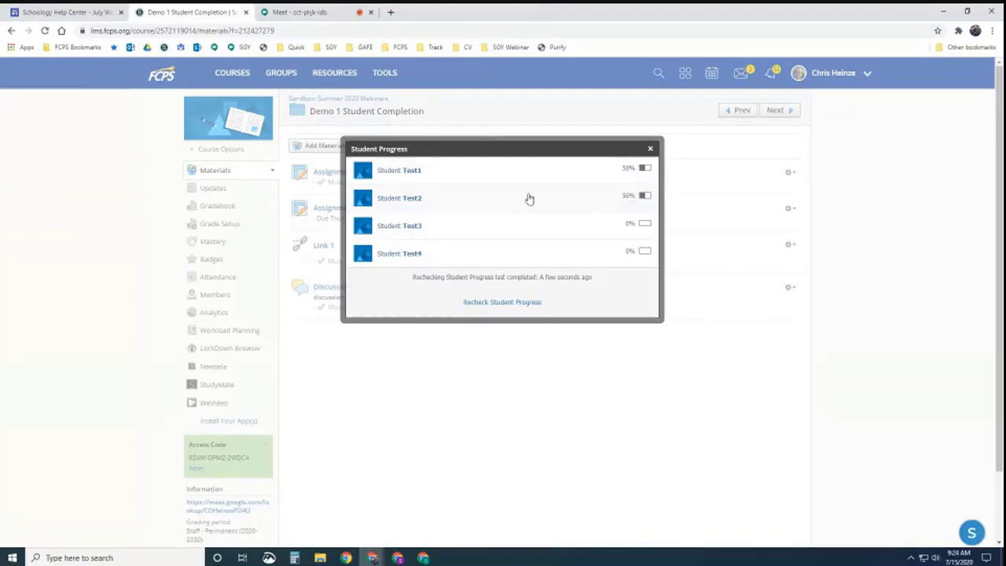
click(497, 303)
click(650, 149)
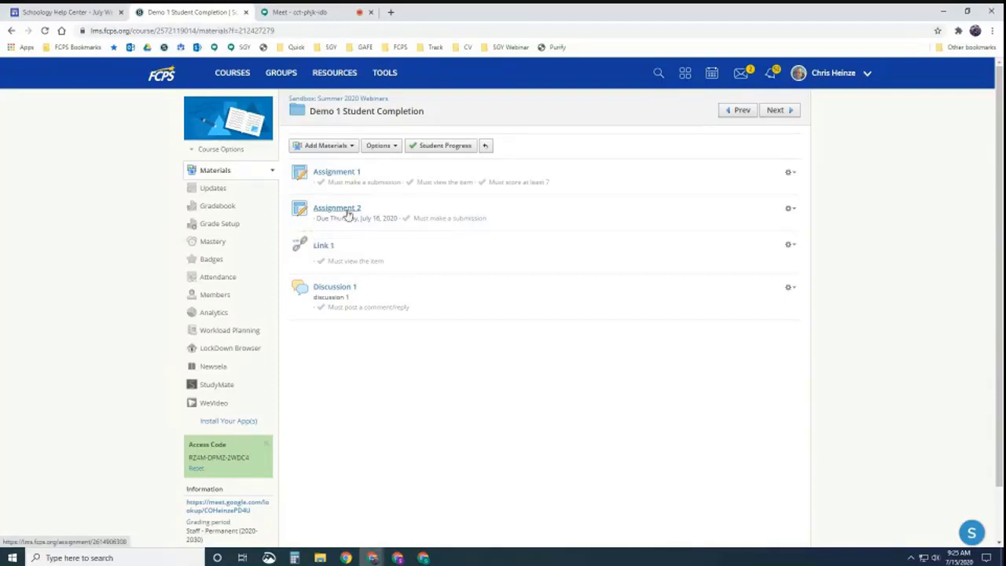
- Reopen the Demo 1 folder's progress overview to compare the students' percentages, recheck their progress once more and close the overview
click(439, 151)
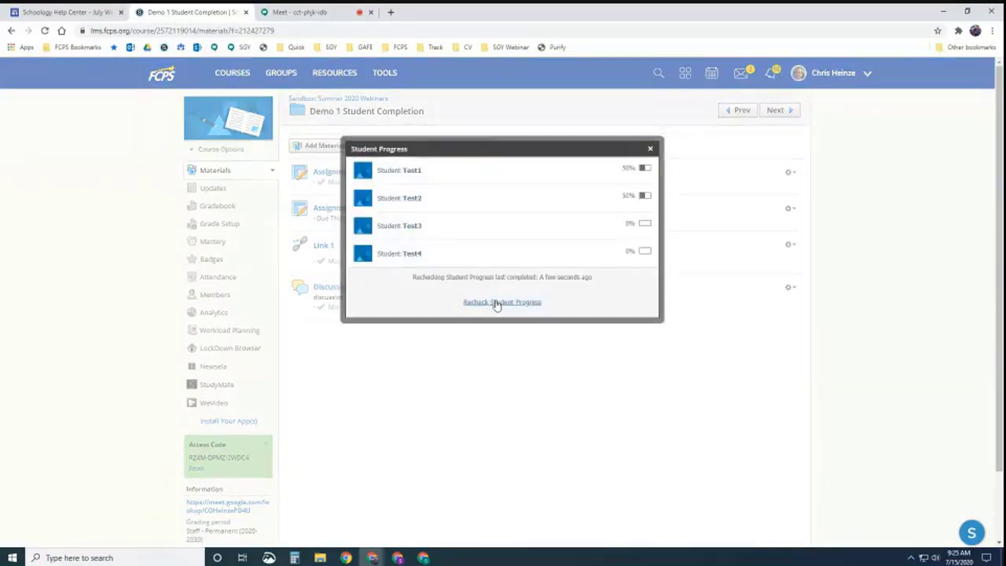
click(650, 148)
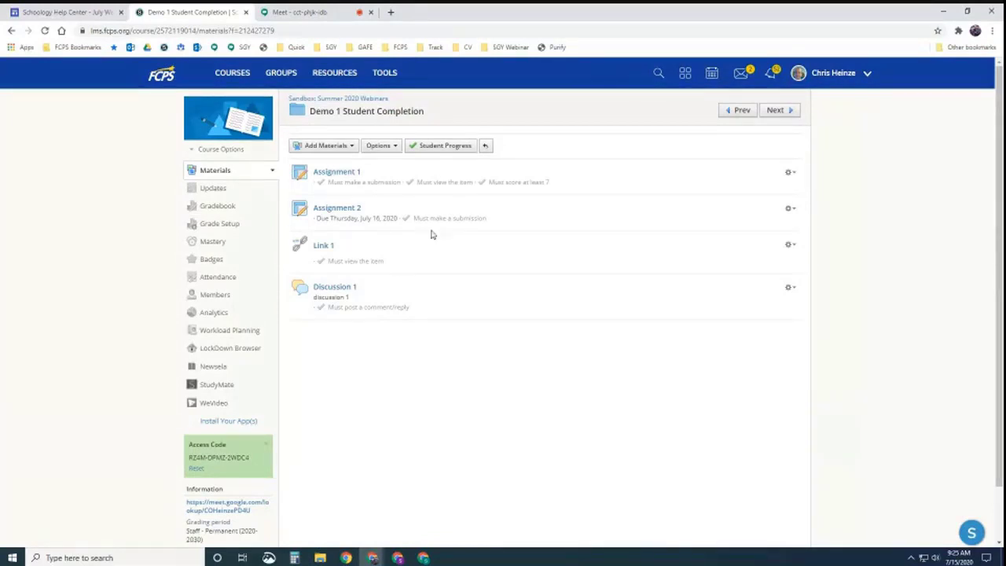
click(444, 148)
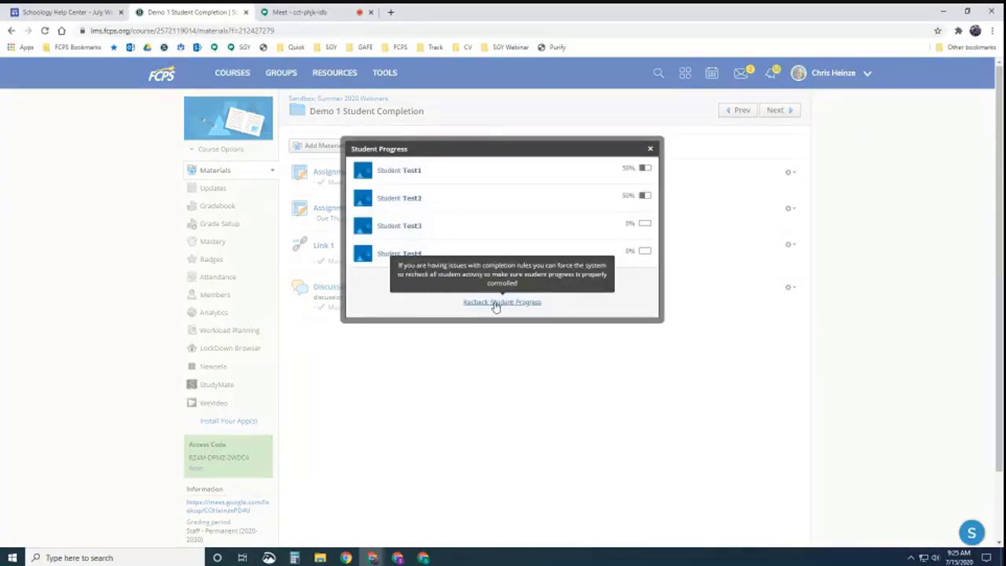
click(499, 304)
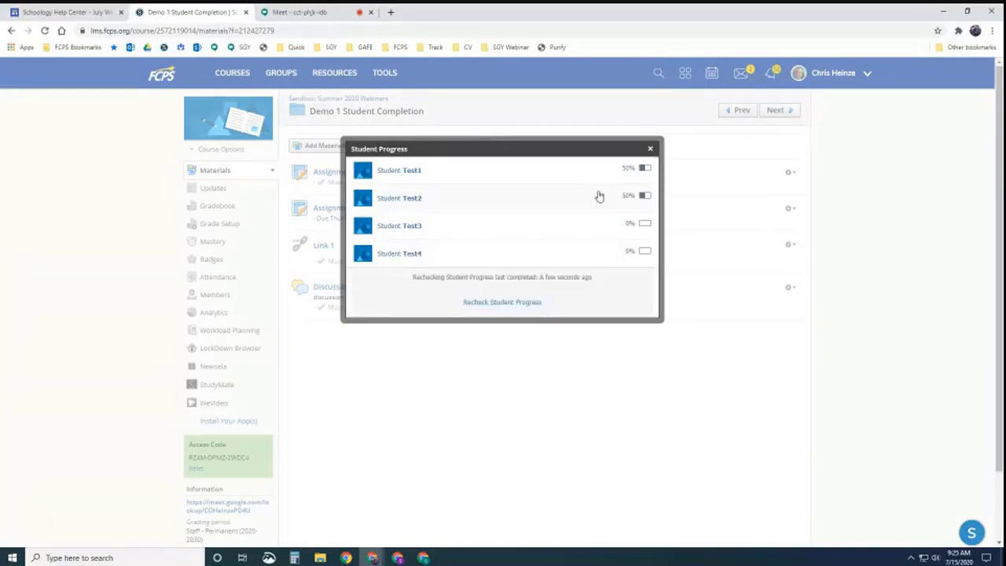
click(650, 149)
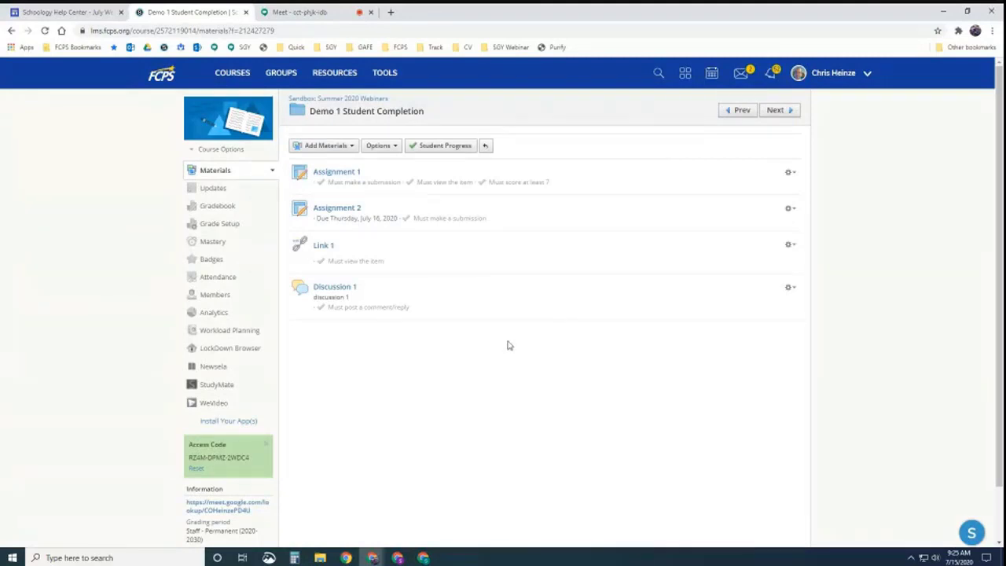
- Switch to the second test student's window, refresh the Demo 1 folder and check the requirement marks on Assignments 1 and 2
click(424, 558)
click(397, 557)
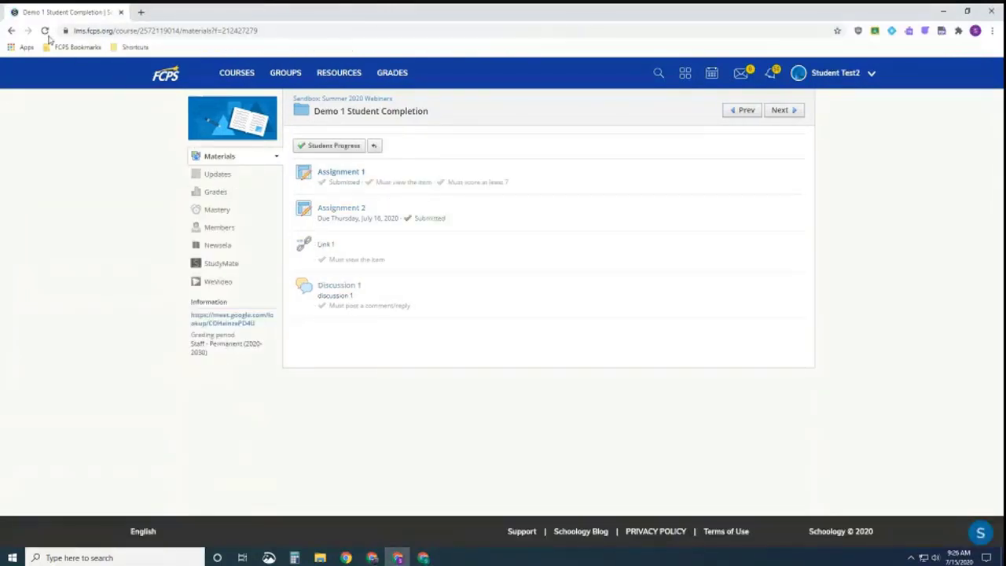
key(F5)
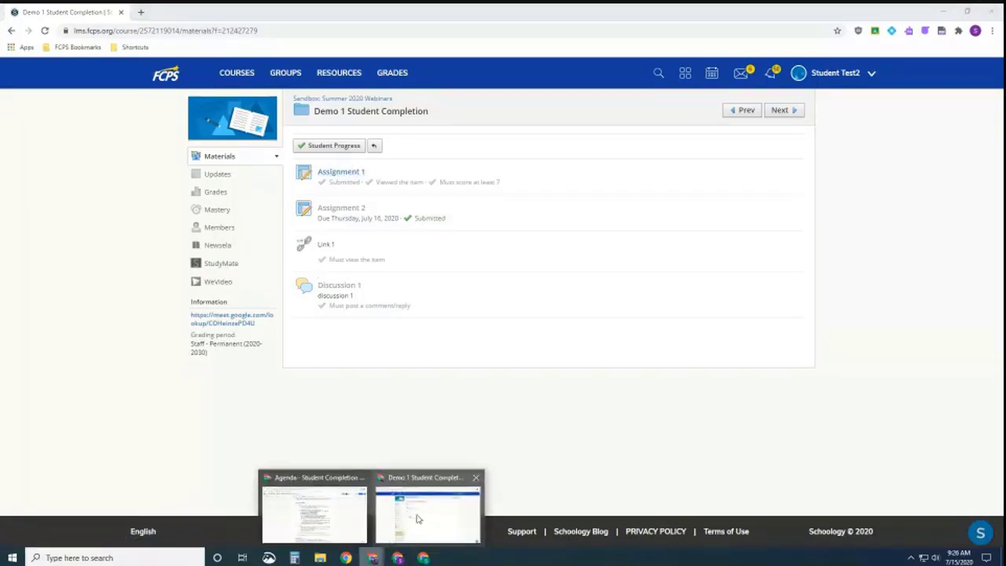
- Return to the teacher's window, go to the course's main materials page, recheck student progress for the whole course and close the overview
click(415, 515)
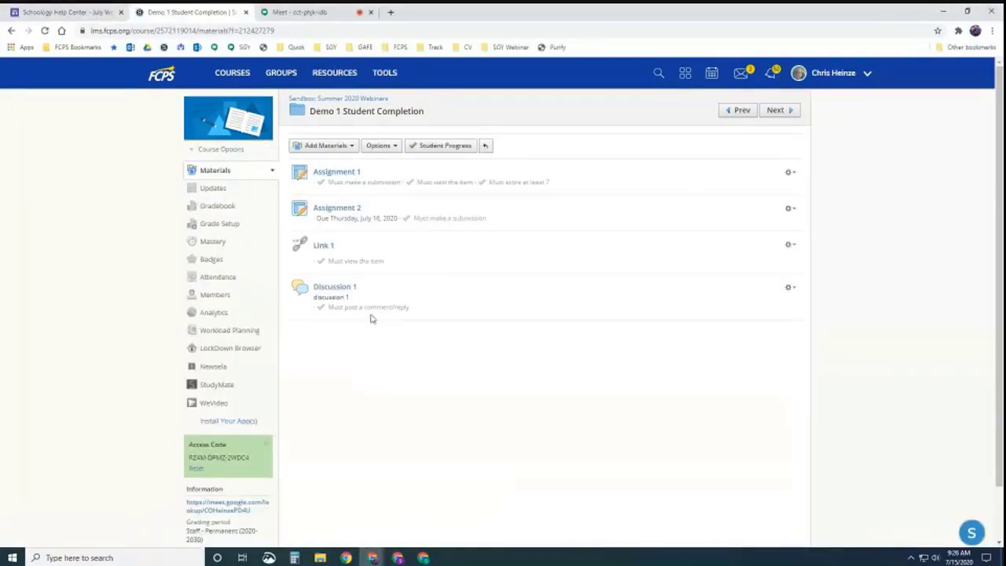
click(223, 171)
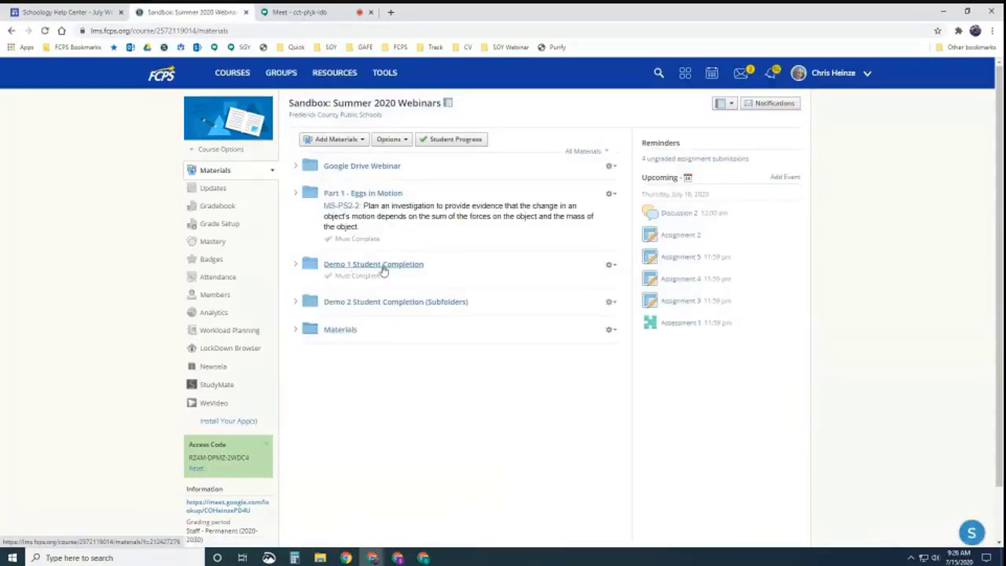
click(460, 140)
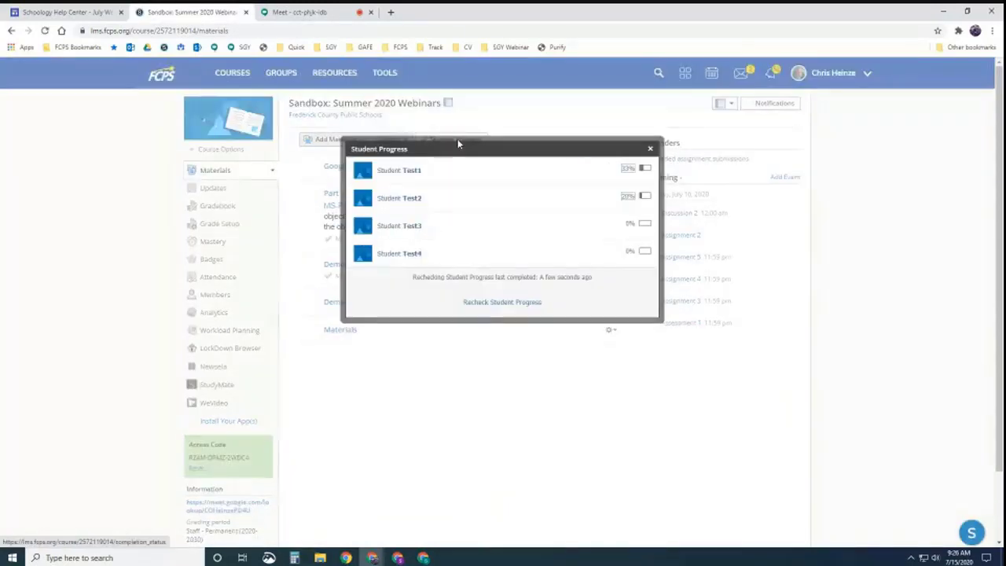
click(503, 302)
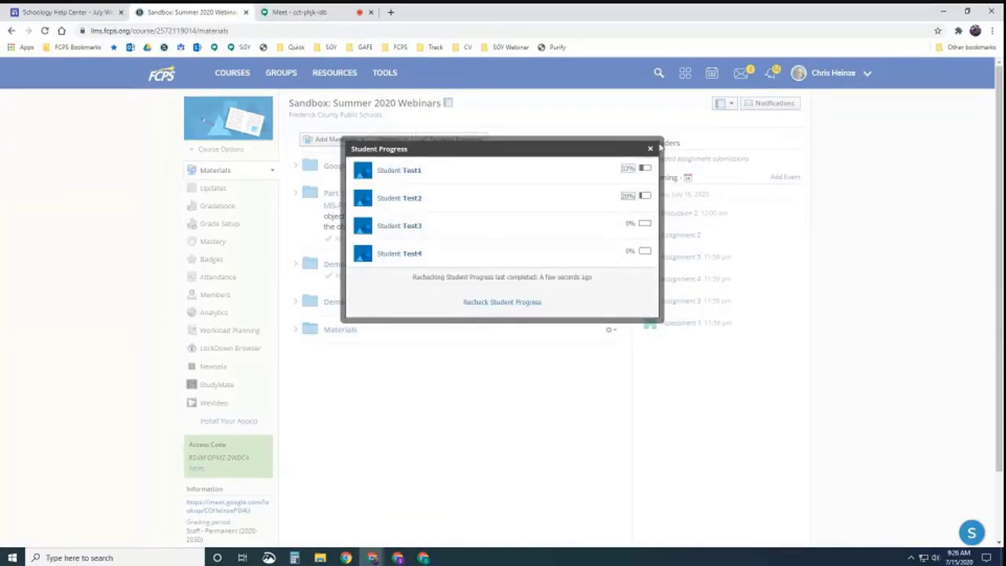
click(650, 149)
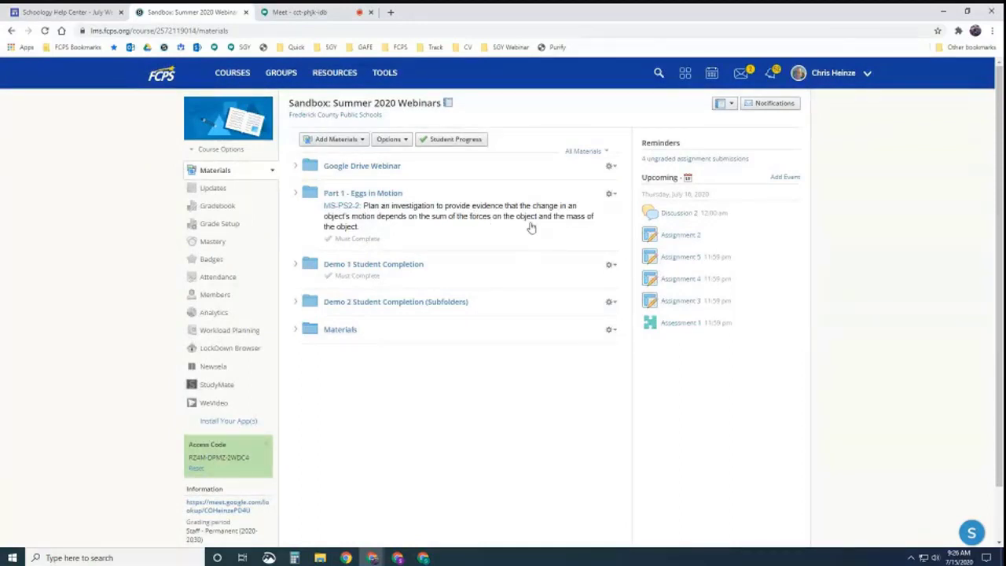
- Expand the Demo 2 folder with both subfolders and the Materials folder, and move Assignment 3, Link 2 and Page 1 into Subfolder 1
drag(527, 223, 464, 259)
click(297, 303)
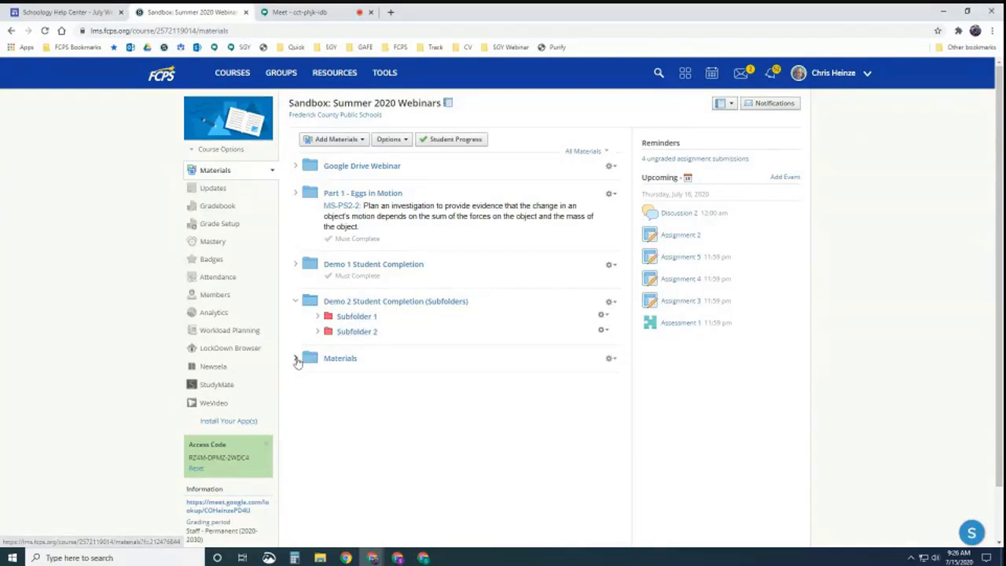
click(297, 360)
click(317, 316)
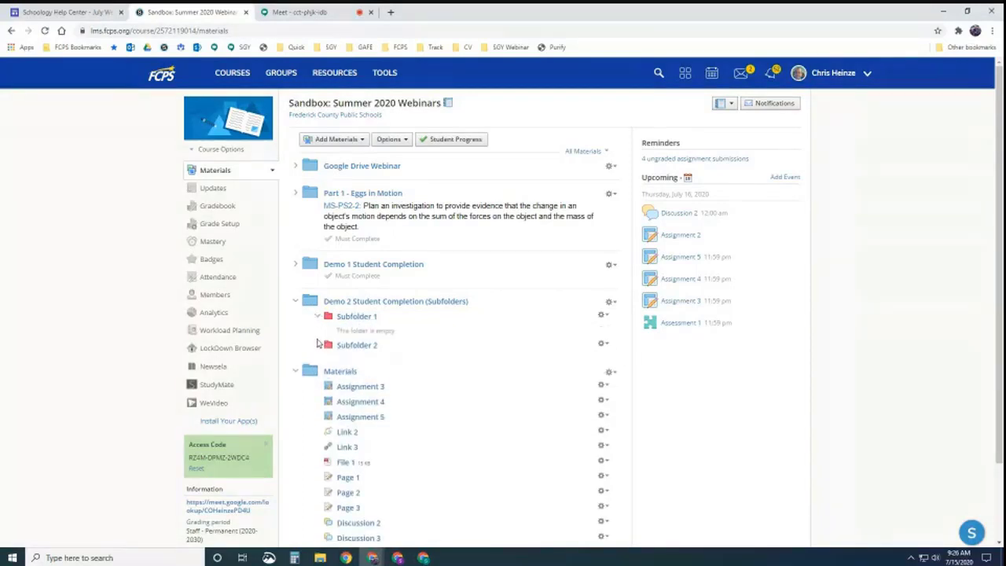
click(317, 345)
scroll(444, 320, down, 1)
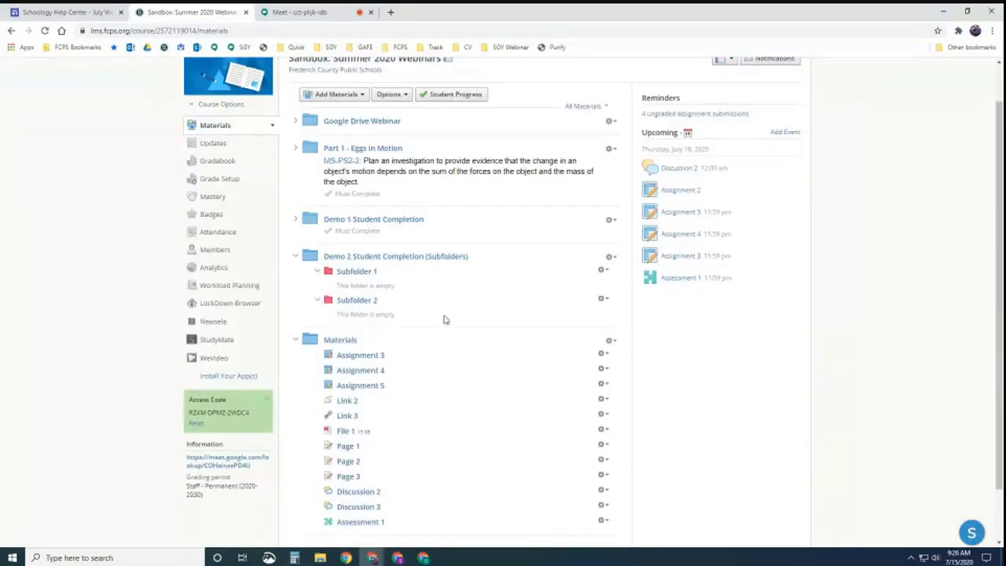
drag(360, 349, 376, 285)
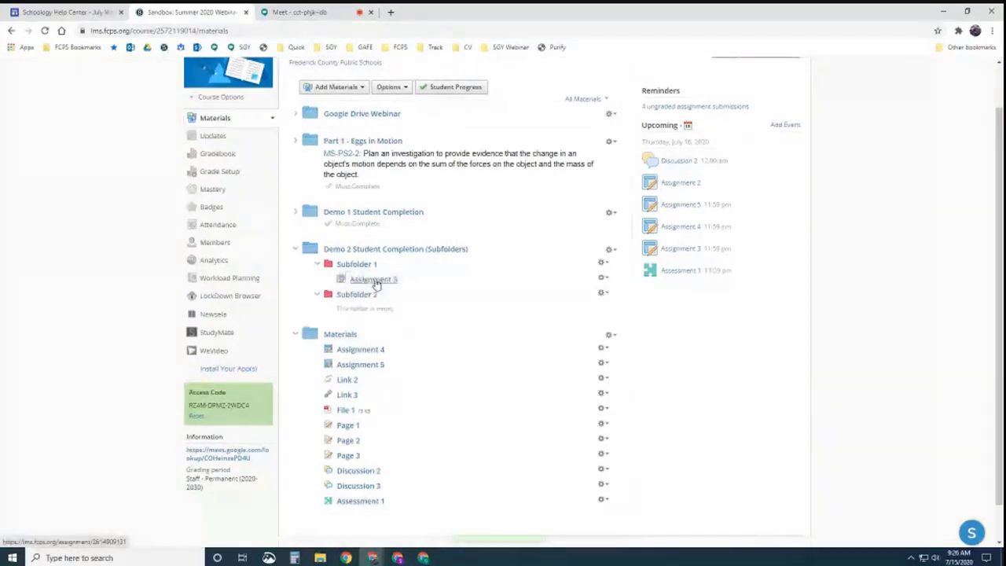
drag(348, 382, 384, 294)
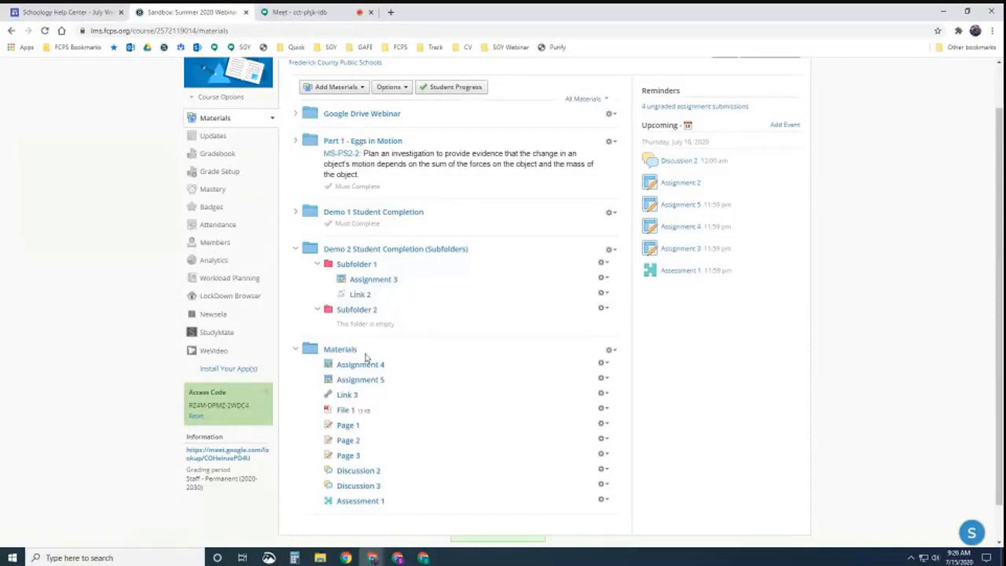
drag(348, 425, 388, 307)
- Move Assignment 4, File 1 and Discussion 2 from the Materials folder into Subfolder 2, and collapse the Materials folder
drag(355, 382, 377, 339)
drag(348, 412, 375, 350)
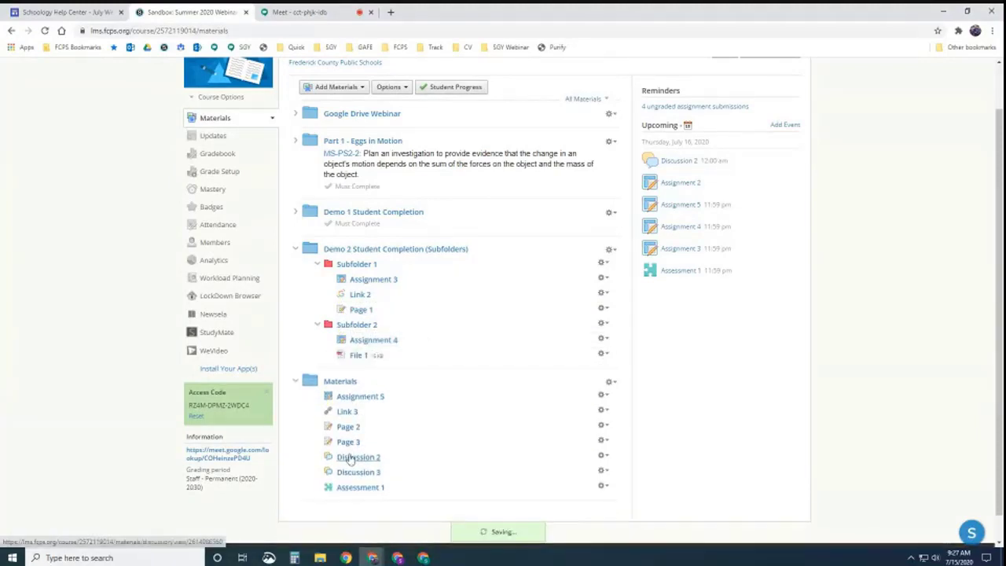
drag(359, 457, 381, 366)
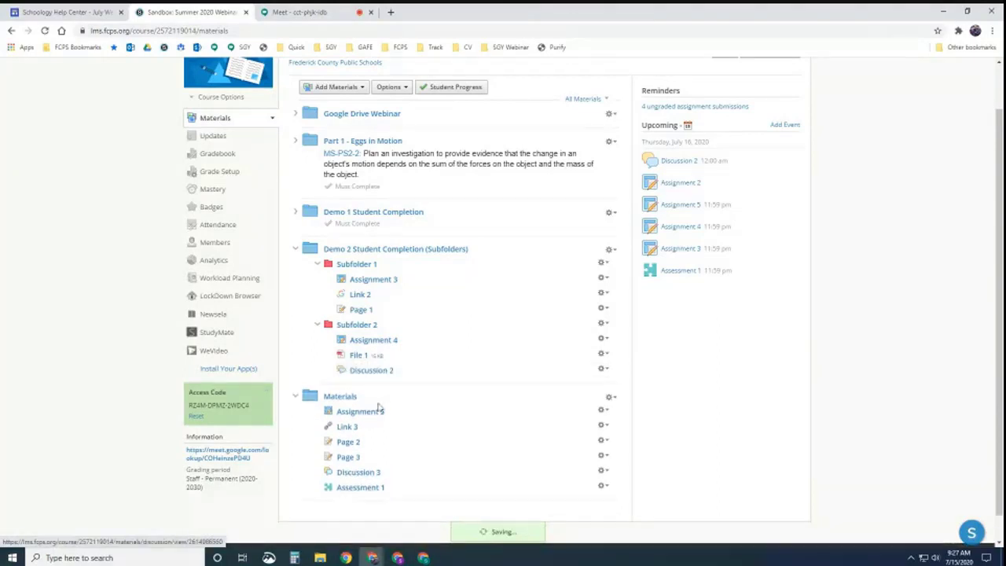
click(297, 398)
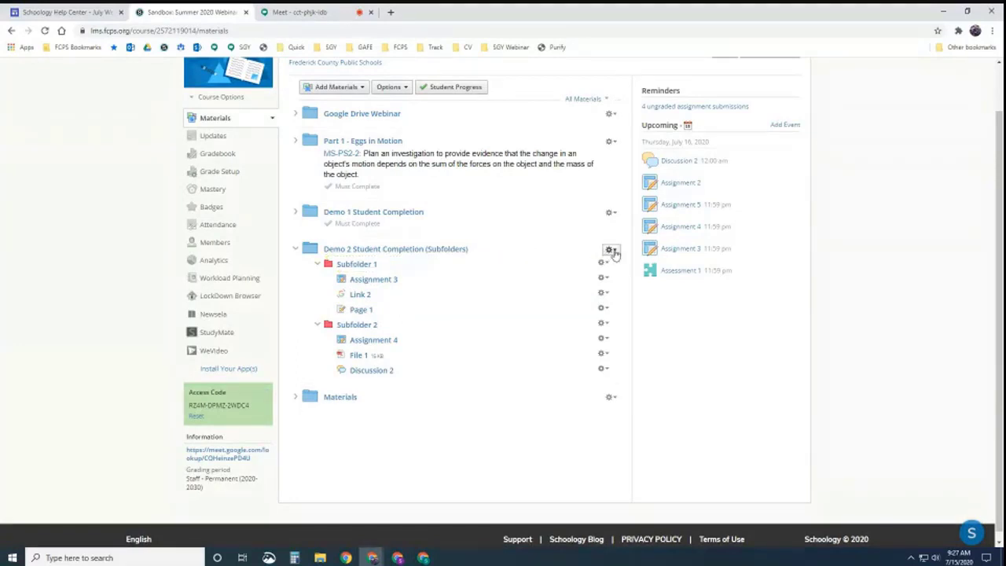
- Open the student completion rules of the Demo 2 folder and add a requirement that members must complete Subfolder 1
click(613, 251)
click(638, 308)
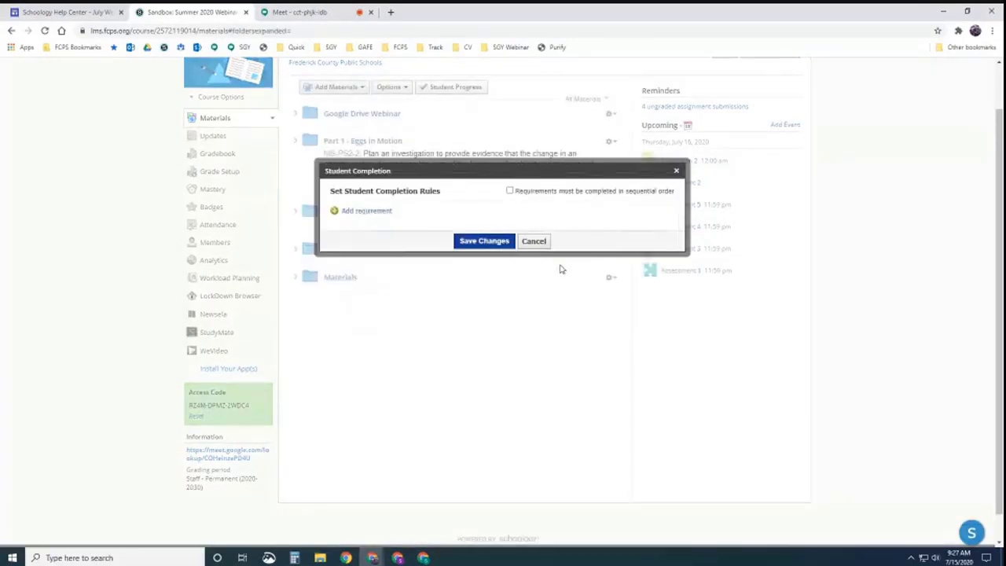
click(371, 211)
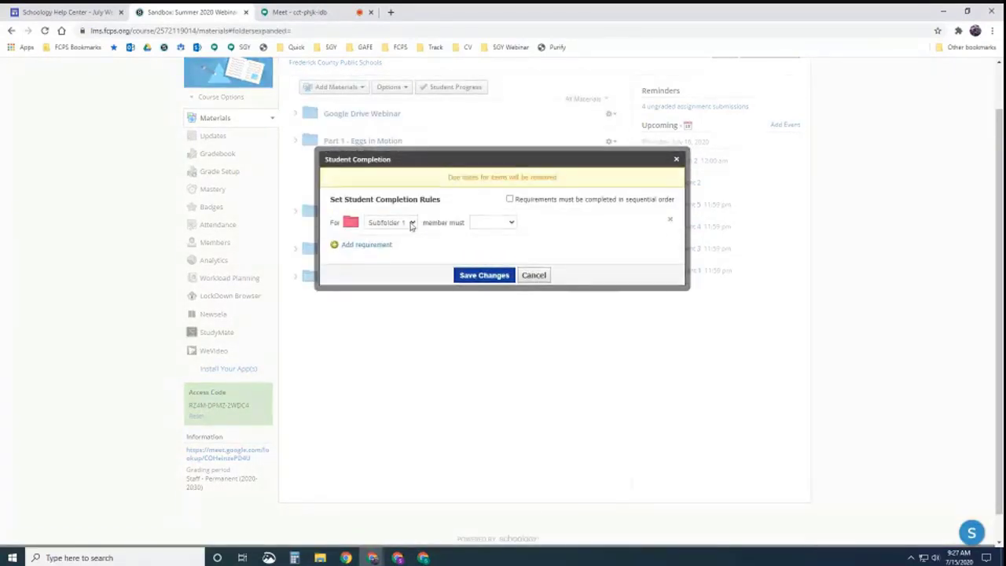
click(411, 224)
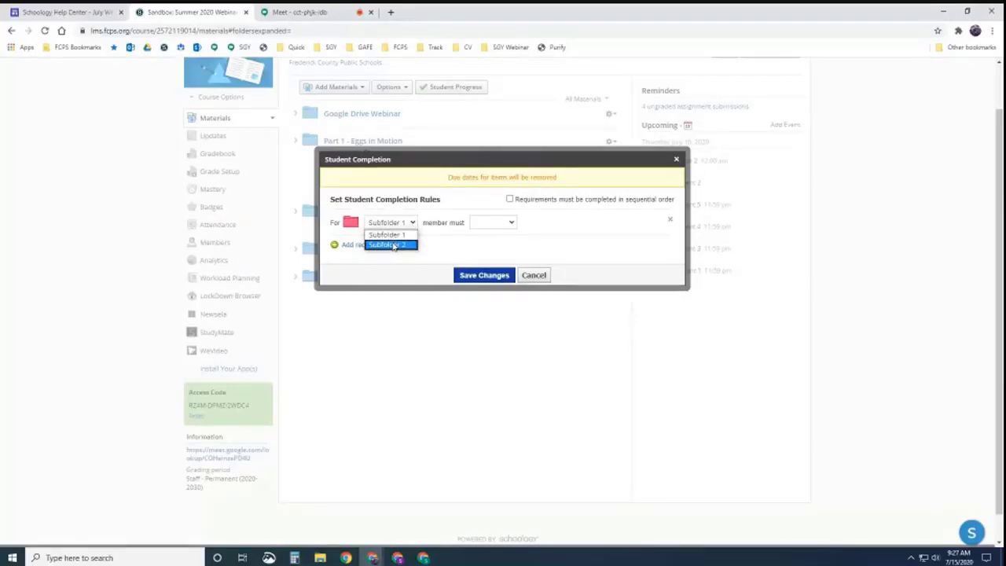
click(390, 234)
click(511, 224)
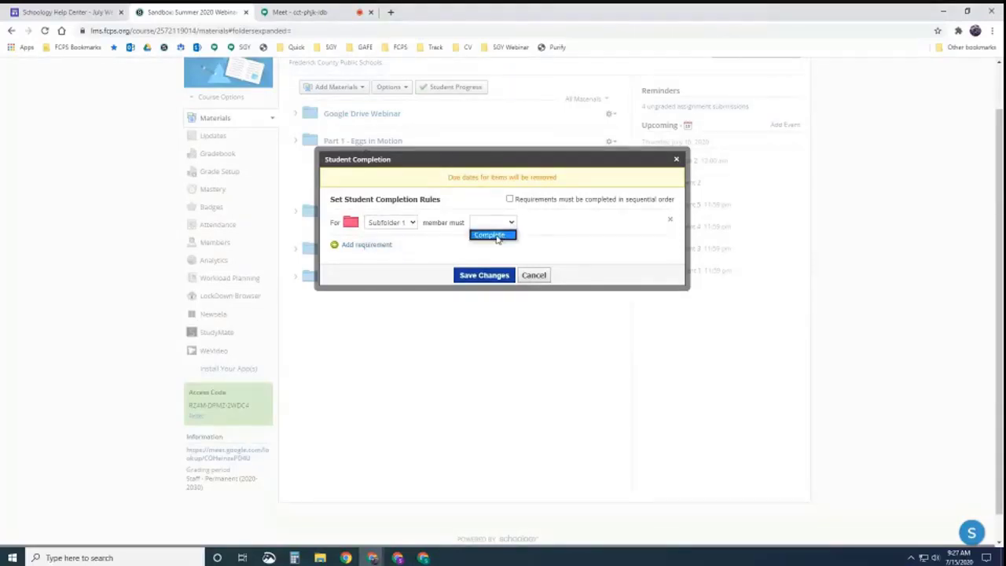
click(496, 236)
- Add a requirement that members must complete Subfolder 2, require sequential order, and save the Demo 2 folder's completion rules
click(366, 246)
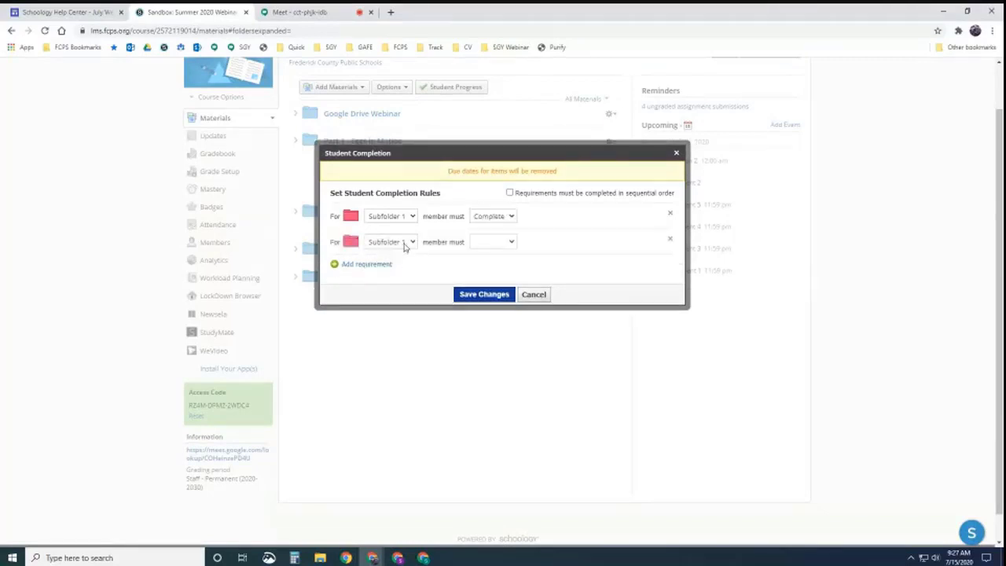
click(405, 243)
click(398, 263)
click(492, 242)
click(488, 255)
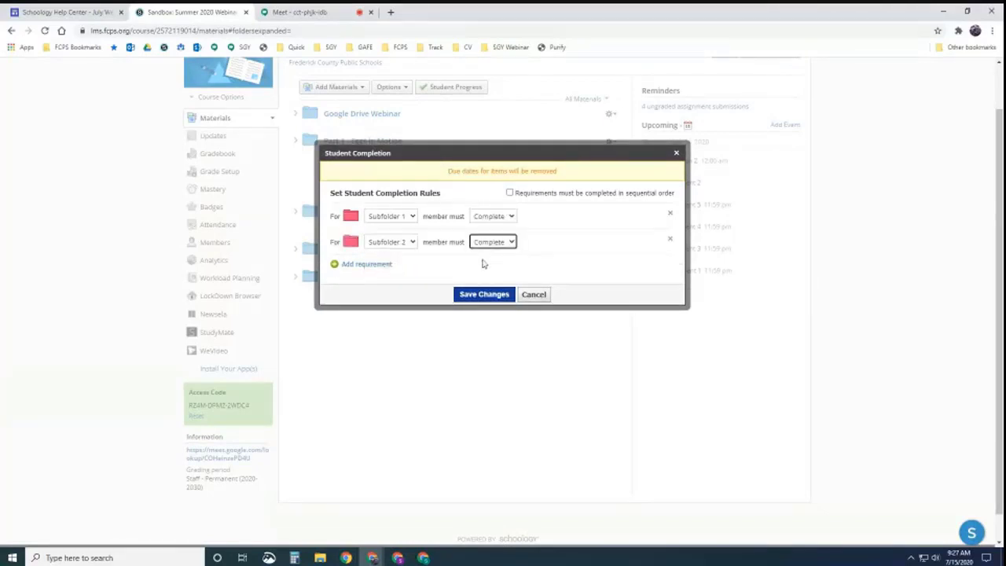
click(509, 192)
click(484, 294)
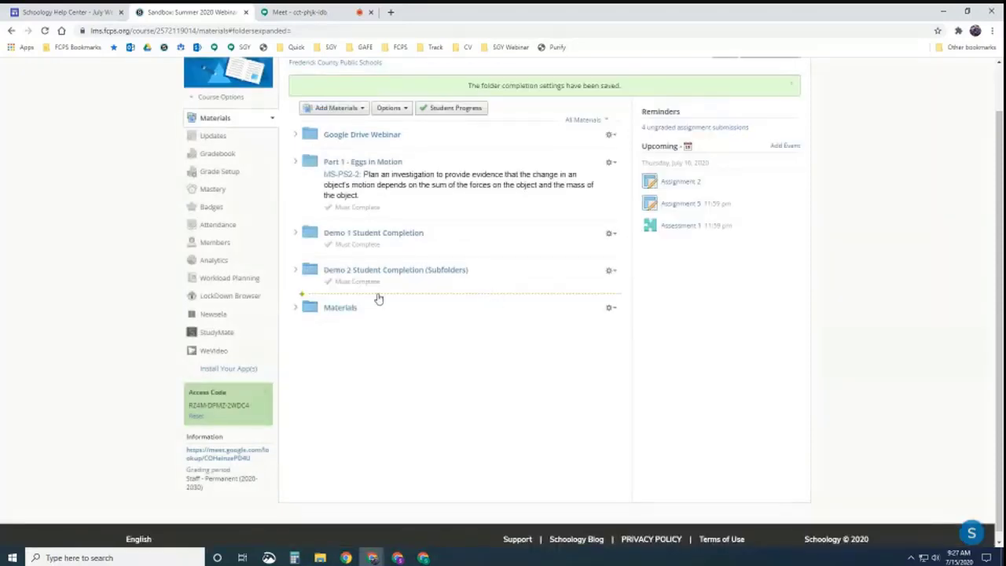
- Expand the Demo 2 folder and Subfolder 1 to inspect their items, review the folder's completion rules, and close them without changes
click(294, 270)
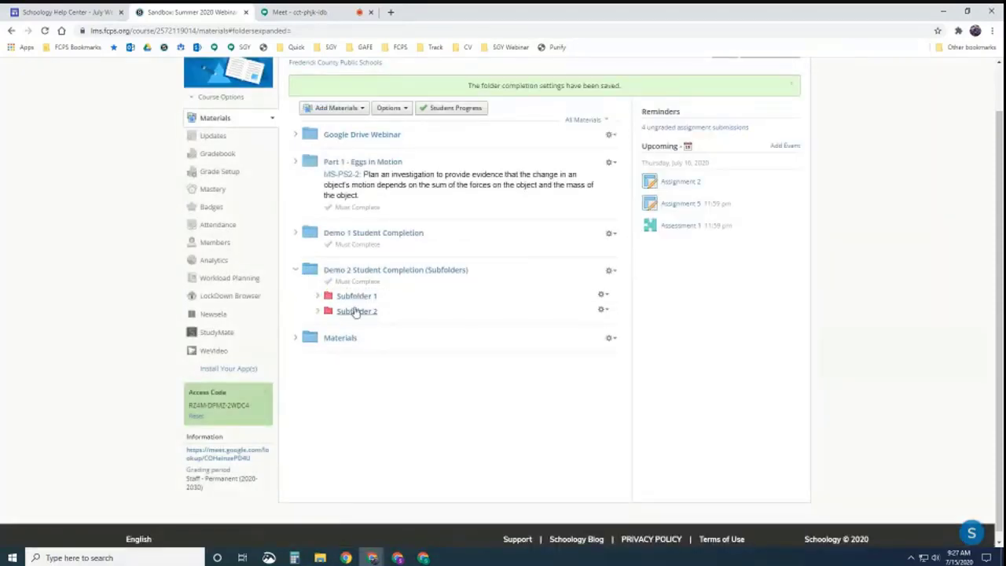
click(317, 296)
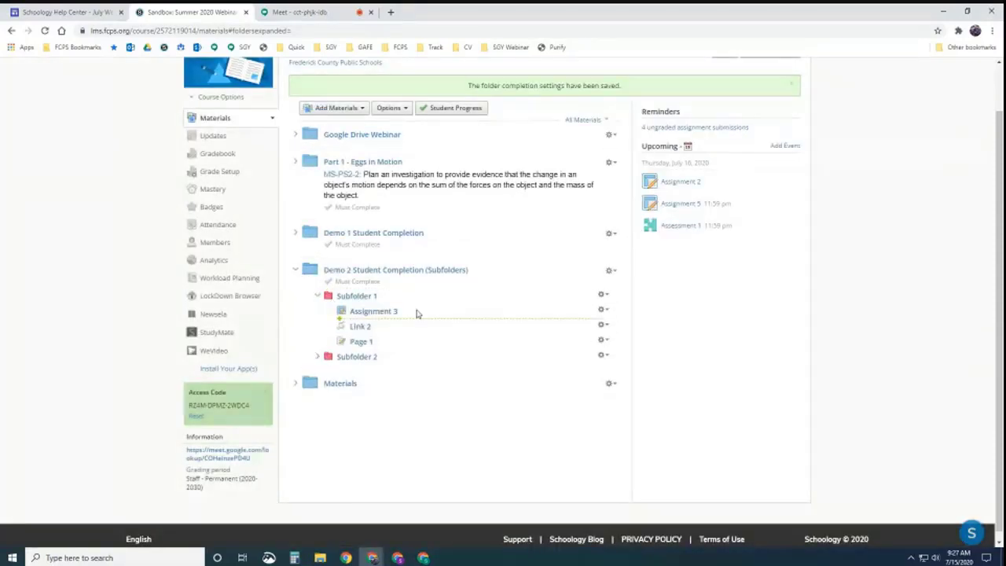
click(617, 273)
click(629, 326)
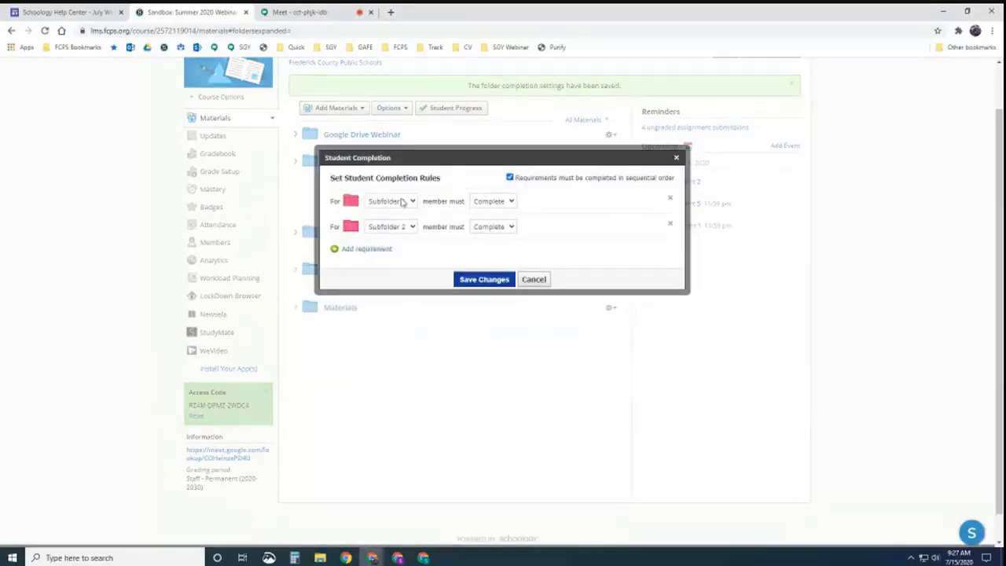
click(535, 279)
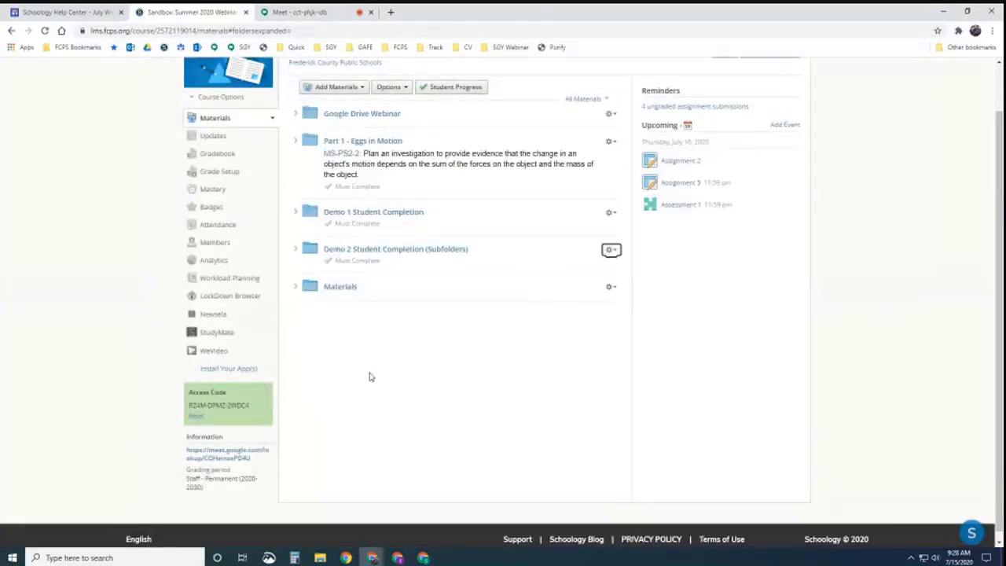
- Switch to the student's browser window, open the course materials, and expand the Demo 2 folder with both subfolders to inspect their status and items
click(398, 557)
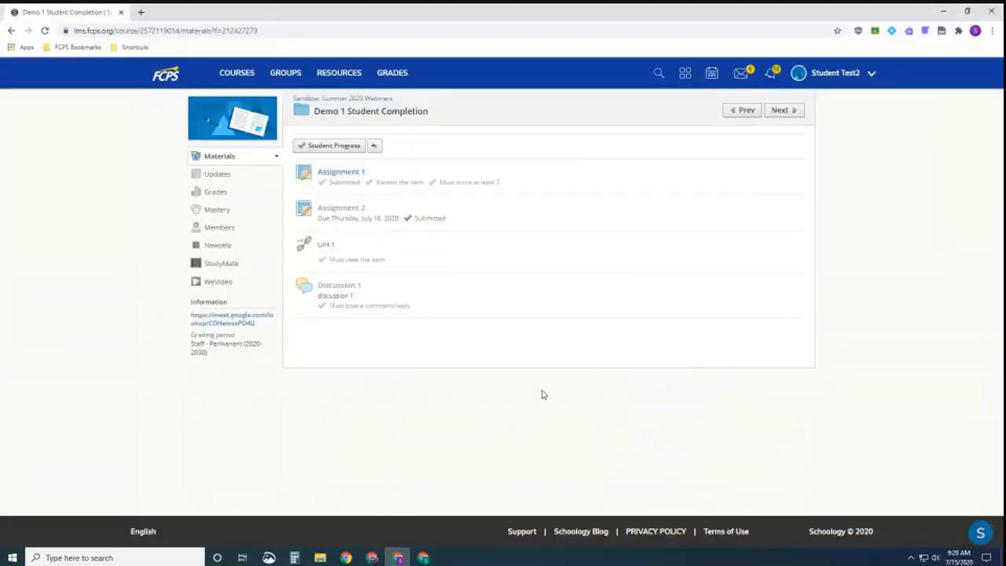
click(229, 161)
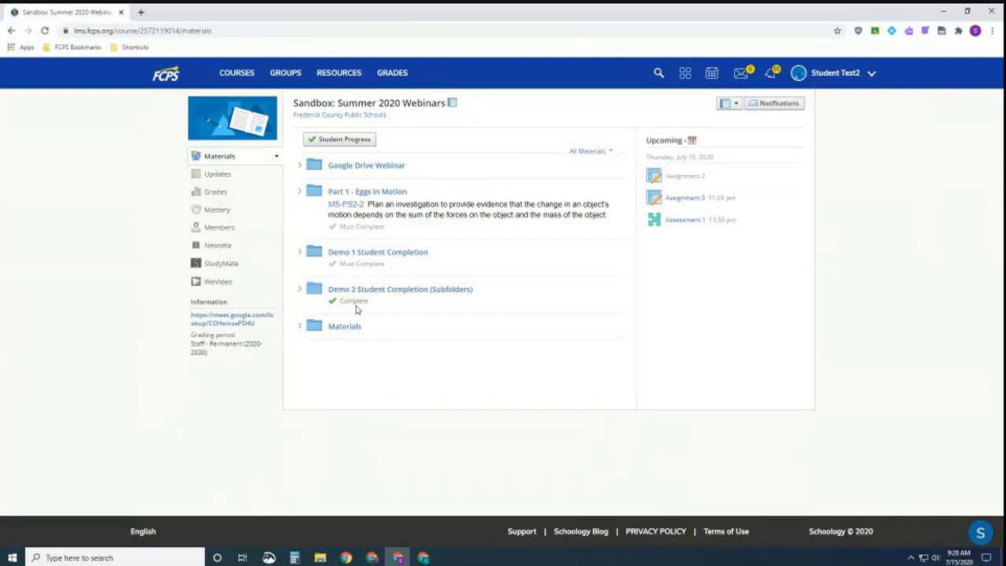
click(299, 290)
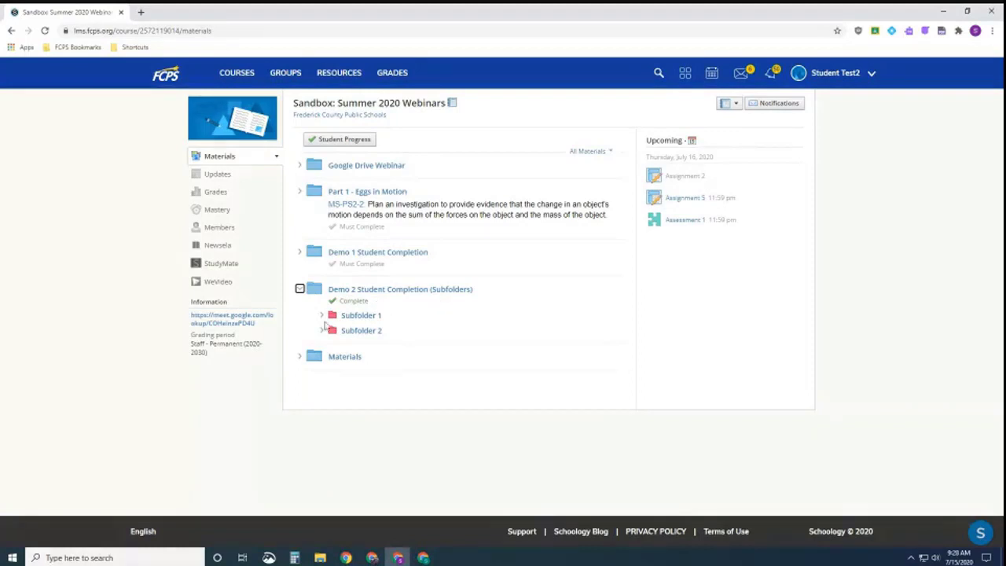
click(322, 315)
click(321, 375)
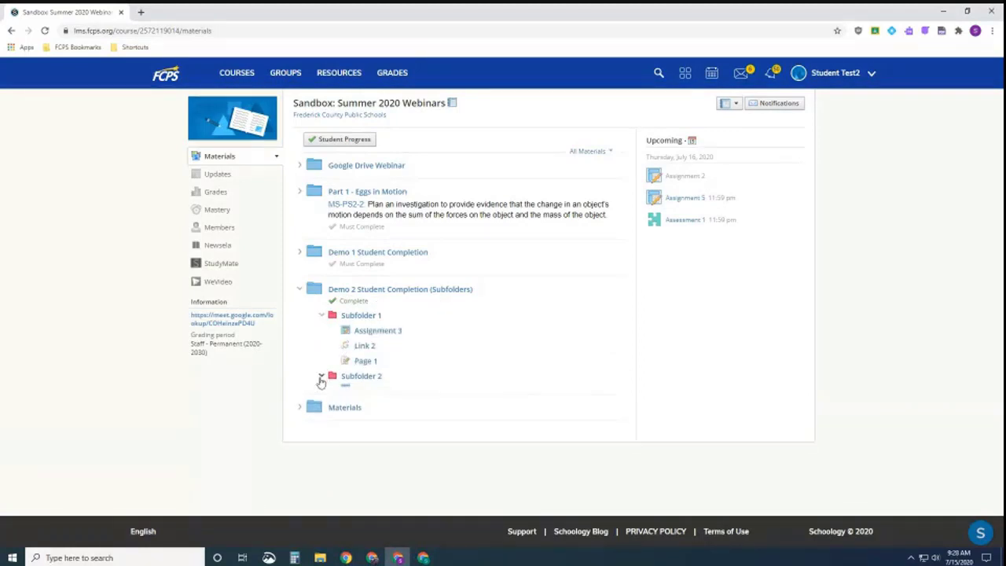
click(322, 377)
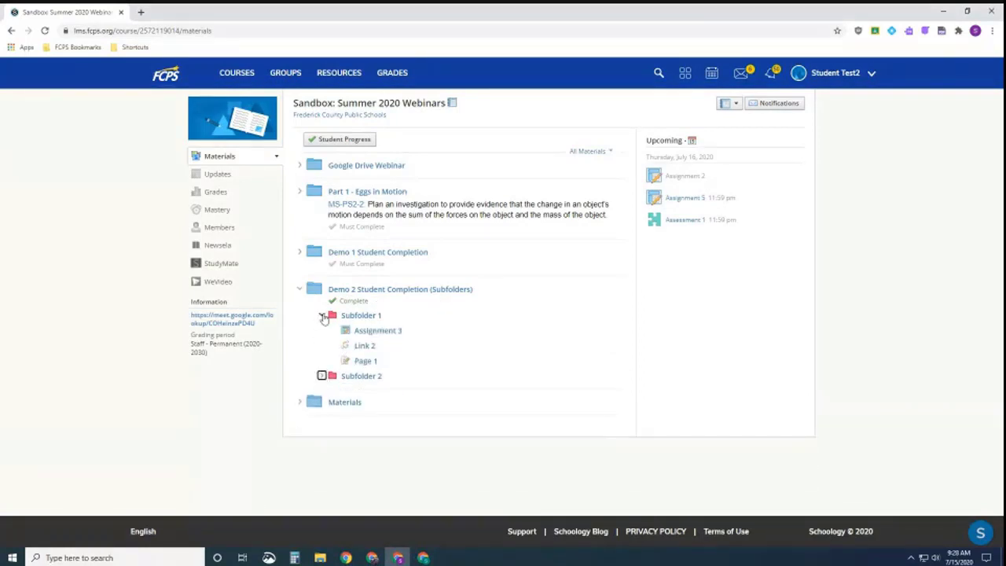
click(321, 376)
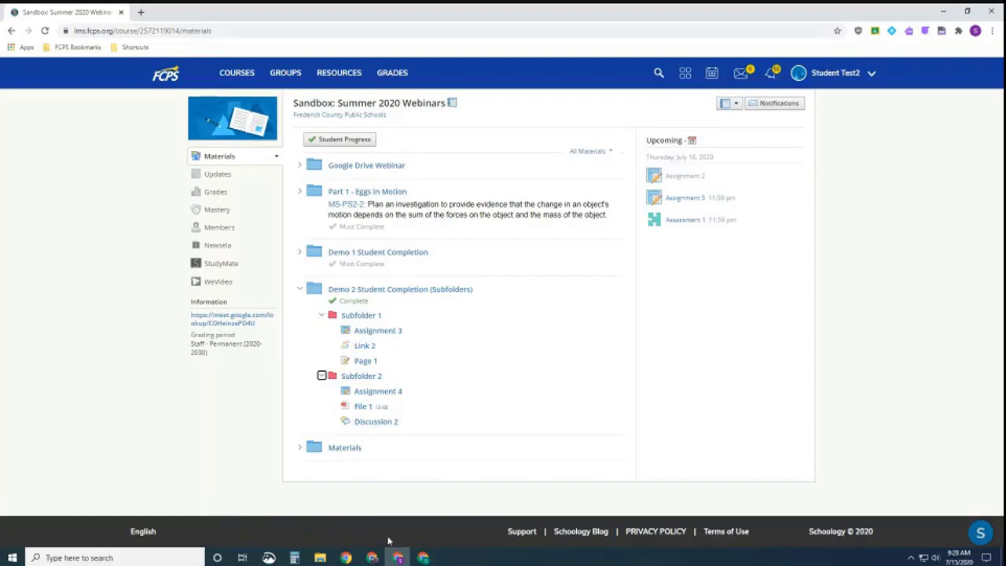
- Return to the teacher's course window and expand the Demo 2 folder and Subfolder 1 to show its items
click(372, 558)
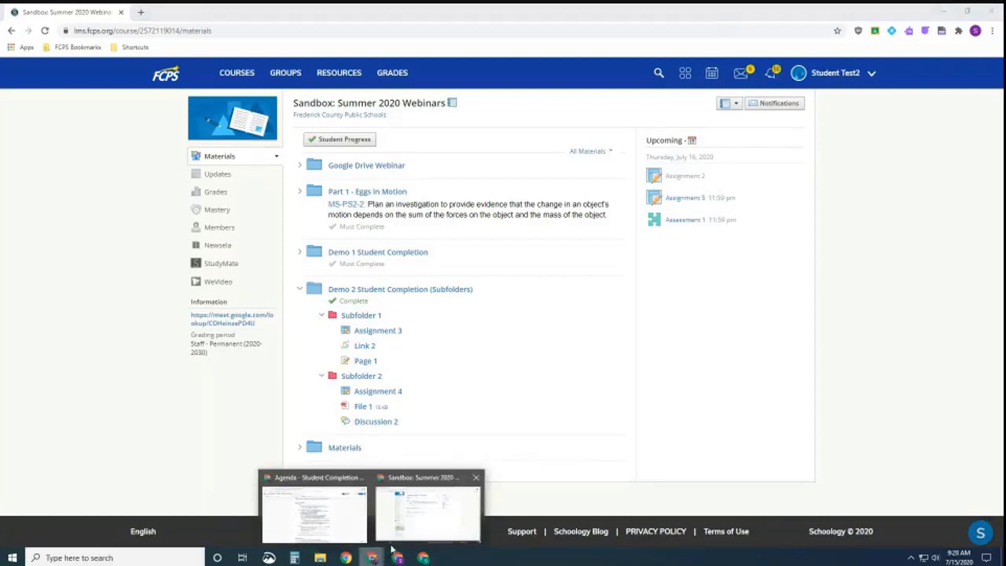
click(427, 519)
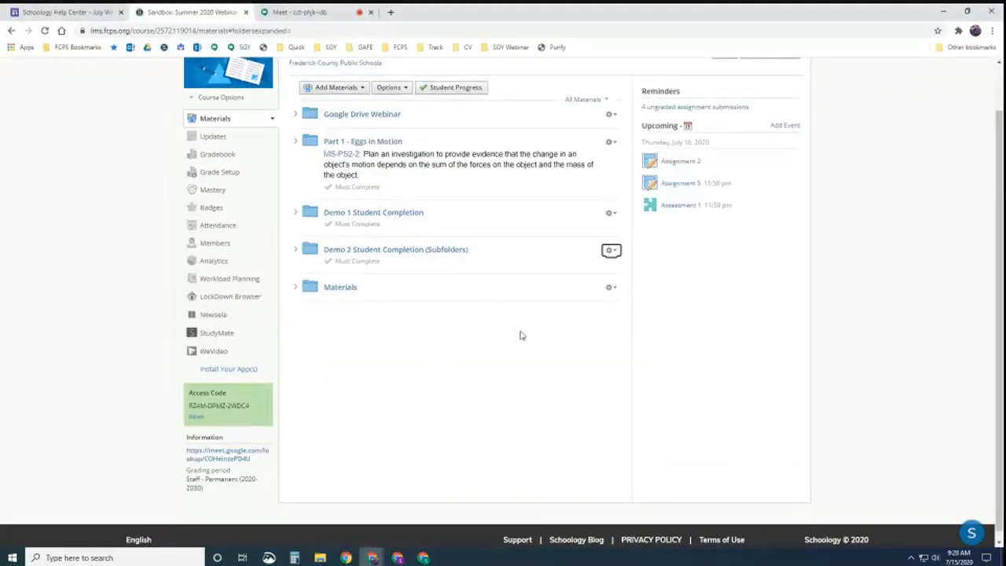
scroll(519, 332, up, 1)
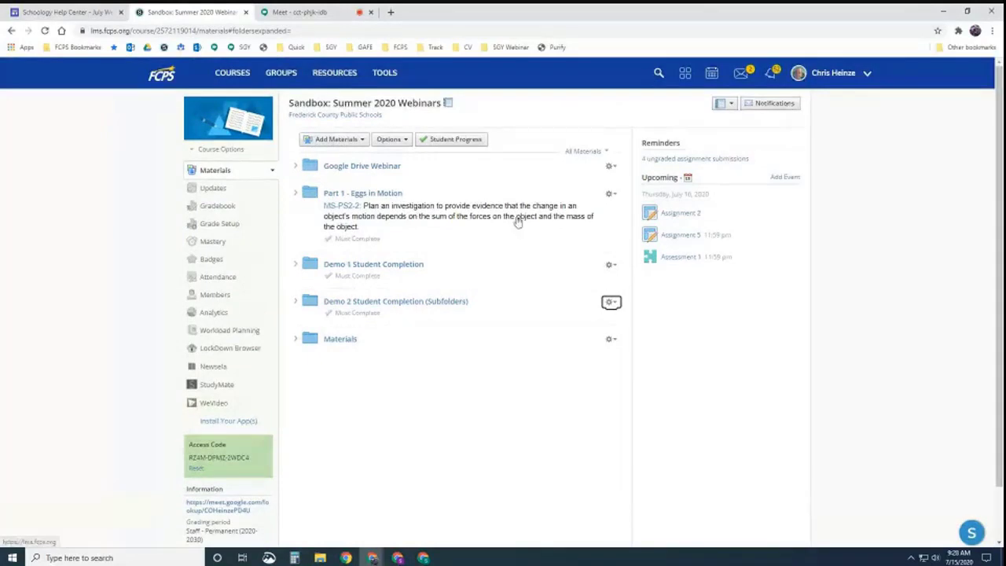
scroll(400, 304, down, 1)
click(297, 250)
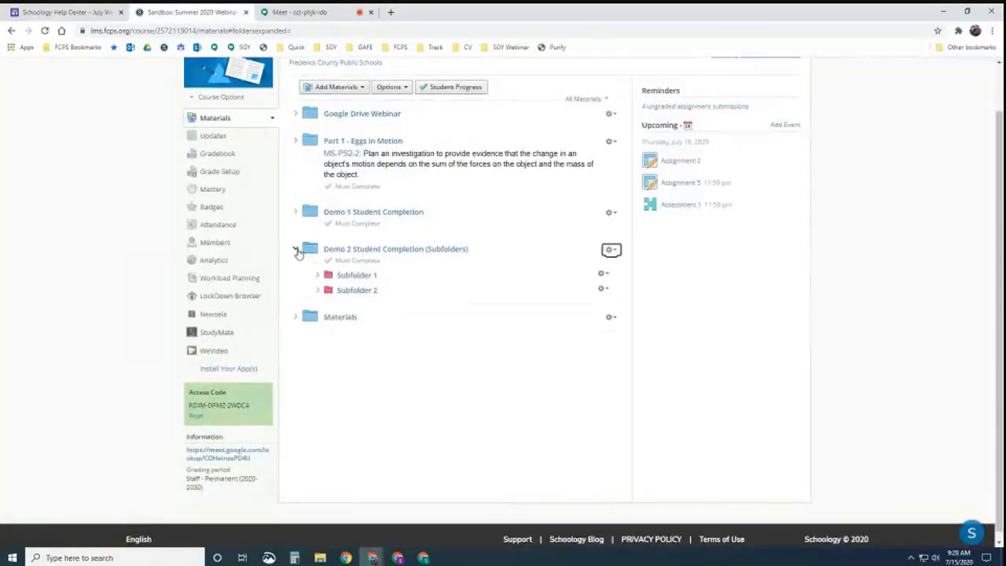
click(317, 274)
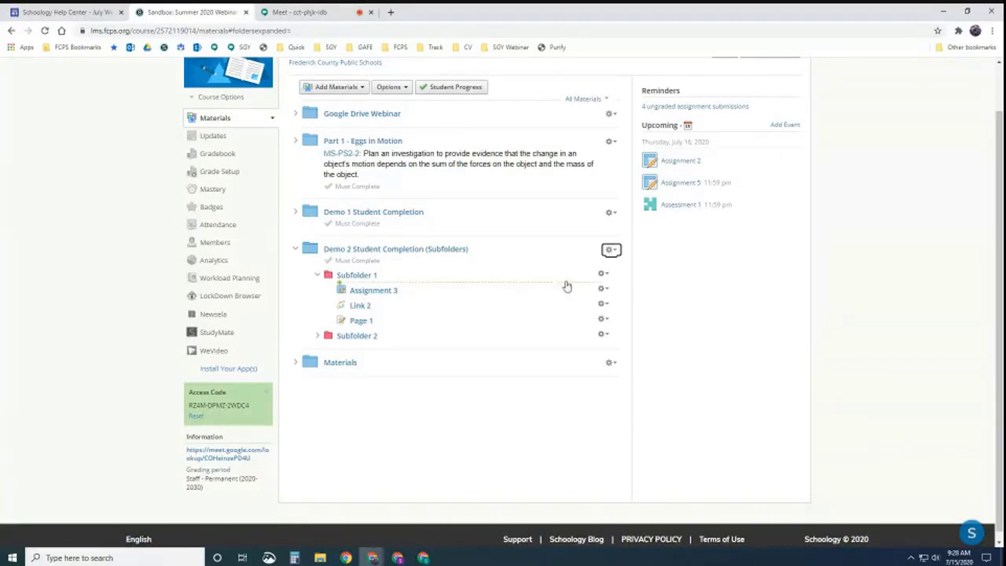
- Add a completion rule to Subfolder 1 requiring members to make a submission for Assignment 3, and save the changes
click(603, 288)
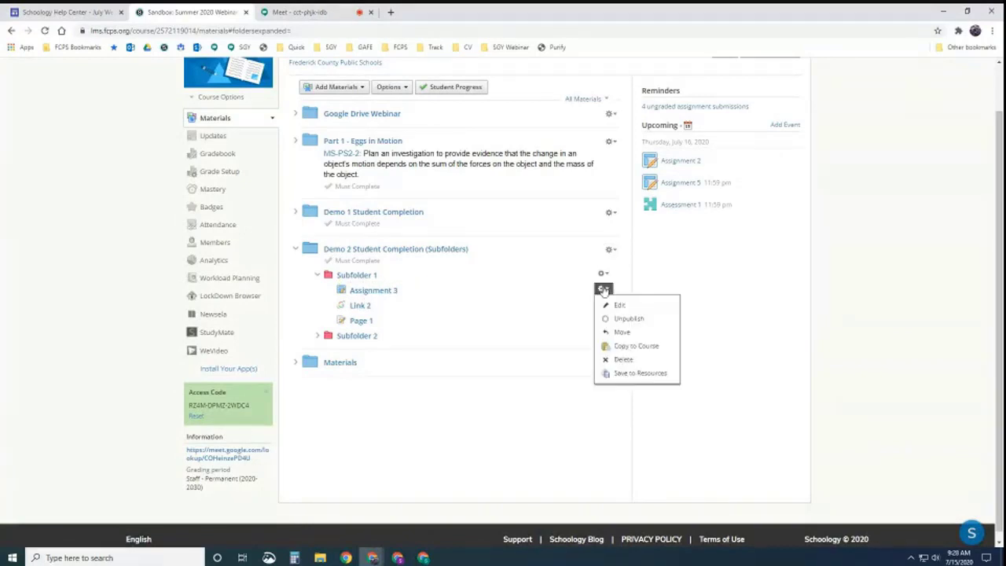
click(529, 272)
click(603, 273)
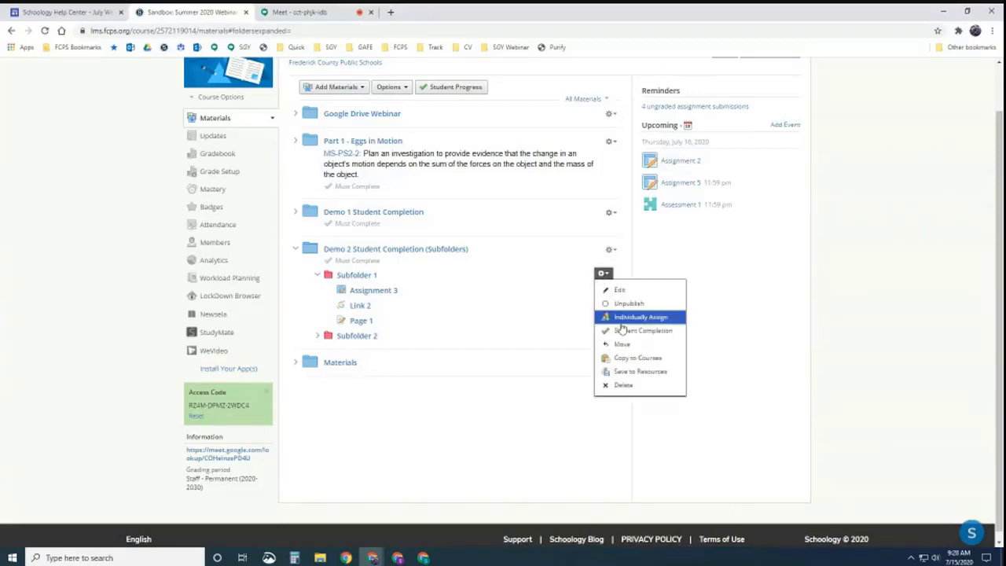
click(625, 333)
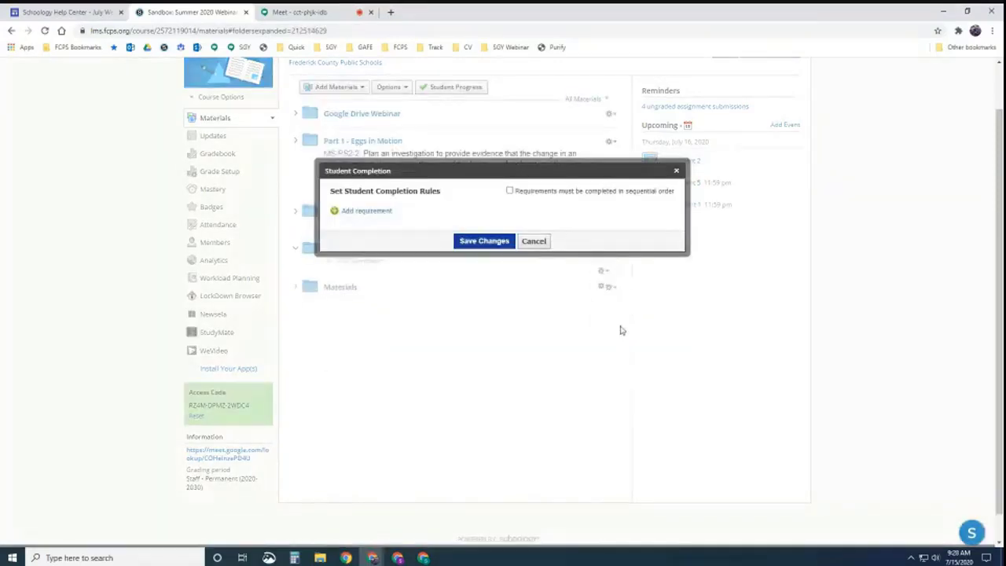
click(356, 212)
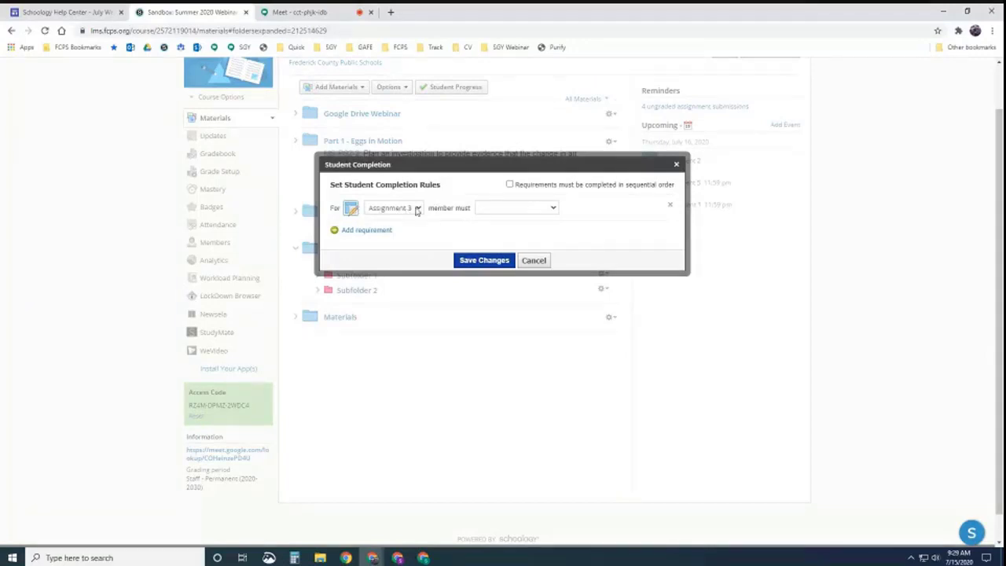
click(497, 208)
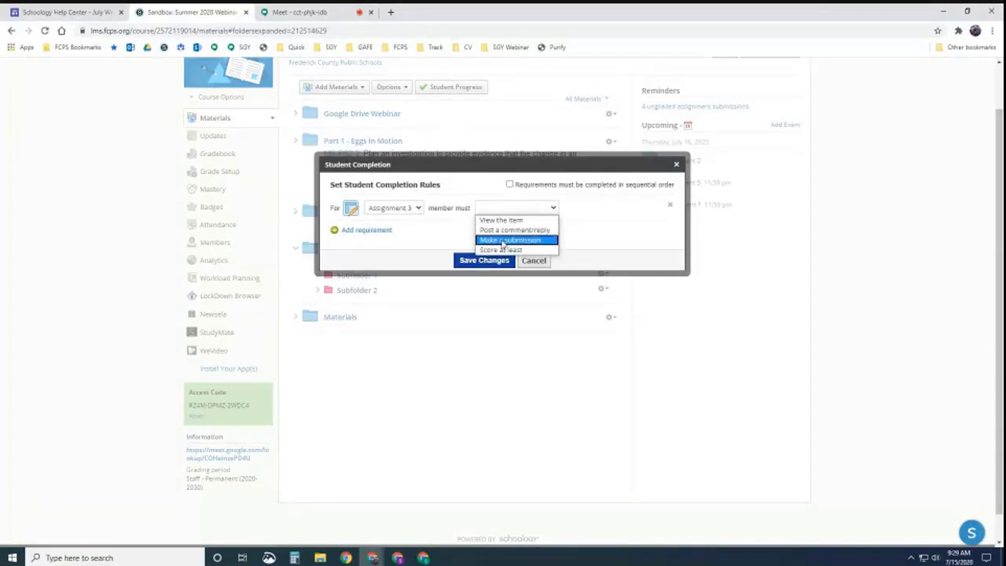
click(502, 241)
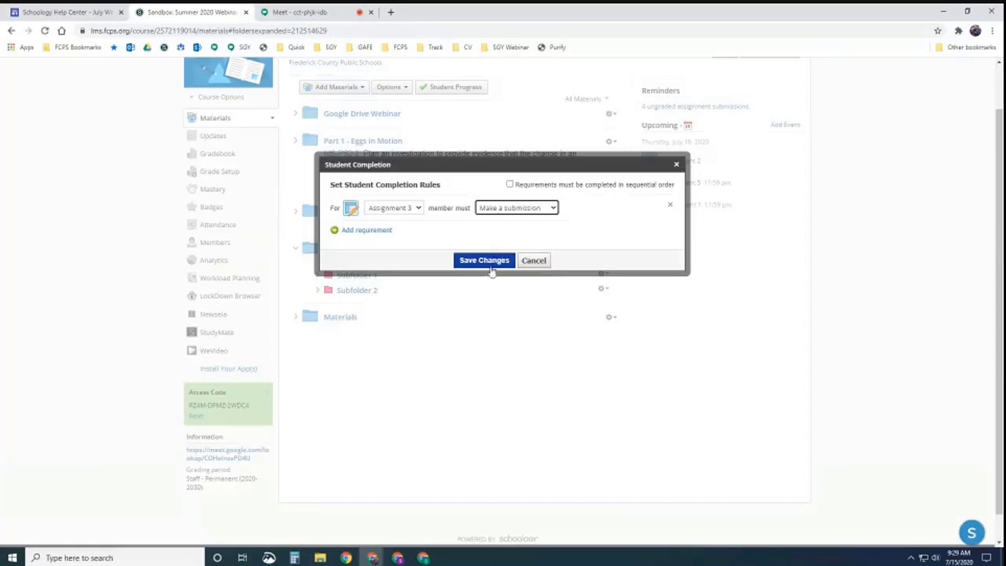
click(485, 261)
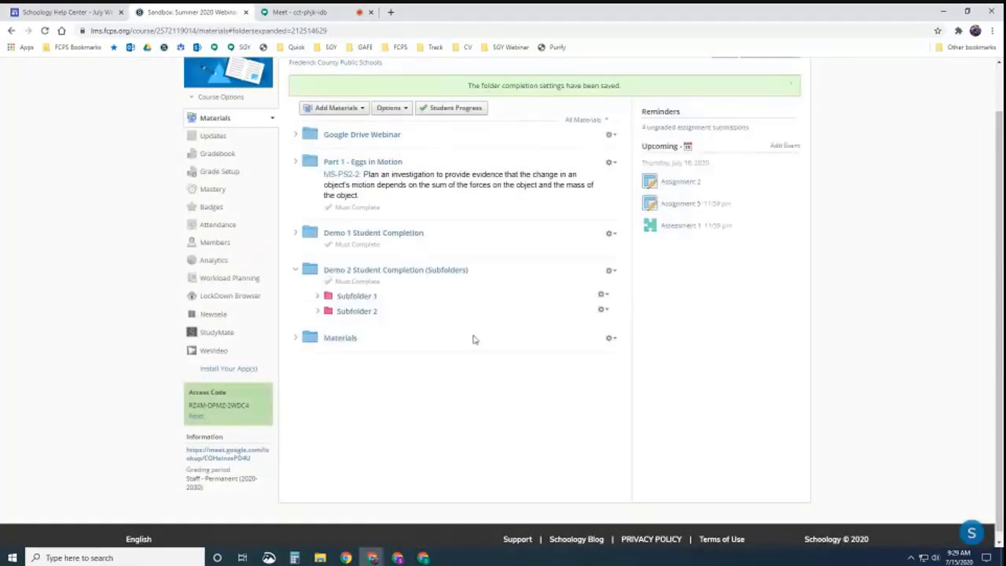
- Open Subfolder 1 to check the requirement on its items, and go back through the Demo 2 folder to the course materials
click(318, 298)
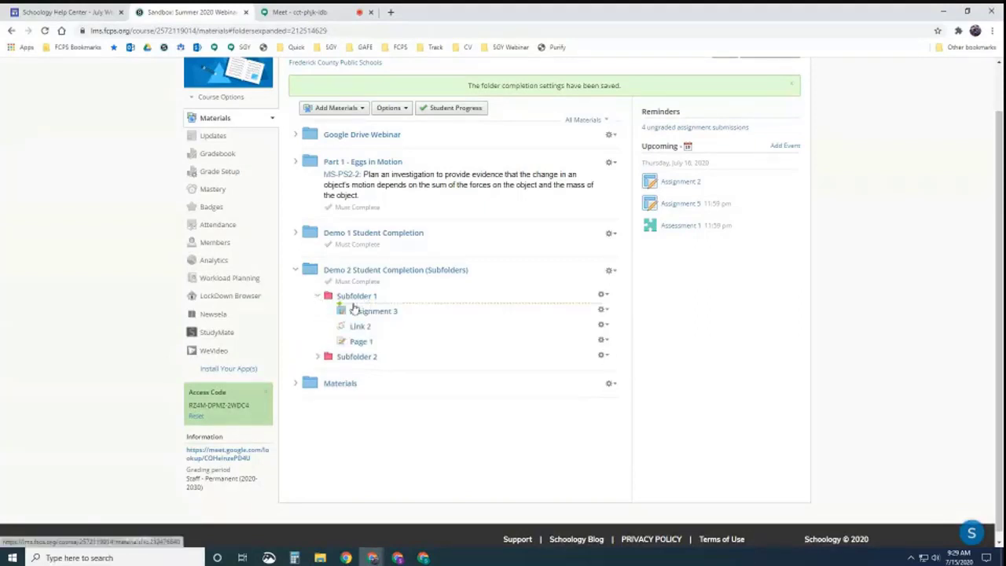
click(356, 298)
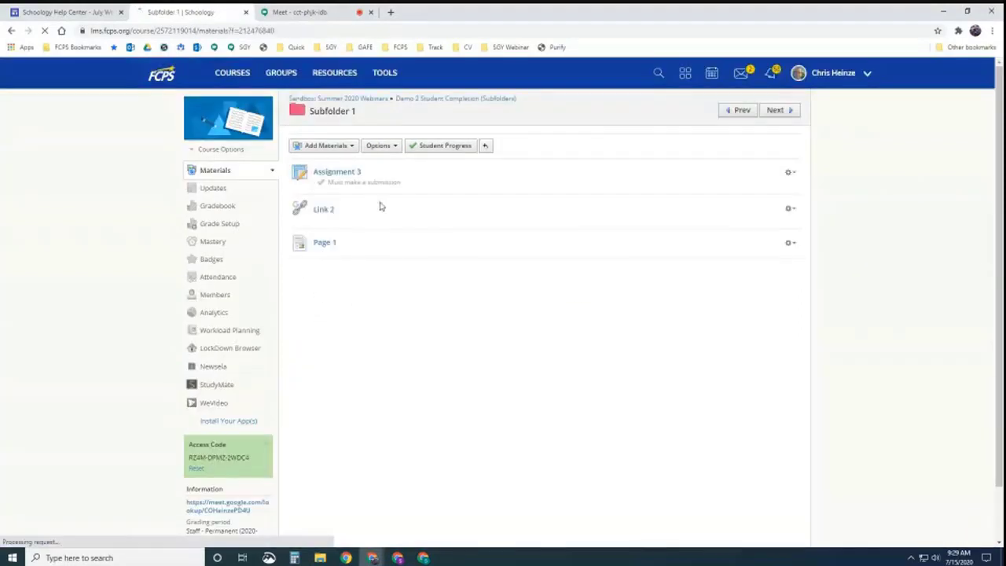
click(420, 100)
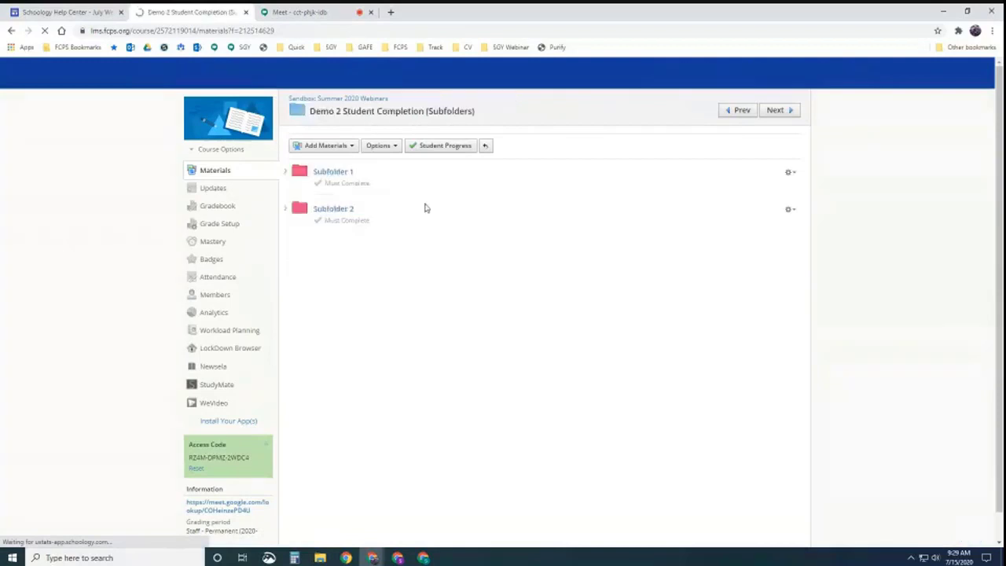
click(371, 99)
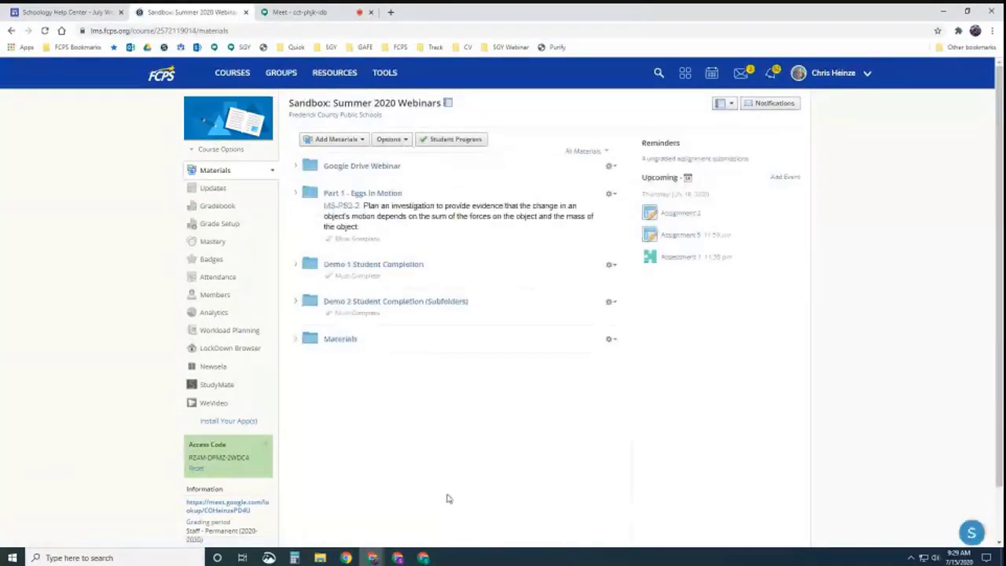
- In the student's window, refresh the course materials, expand the Demo 2 folder, check access to Subfolder 2, and expand Subfolder 1
key(alt+Tab)
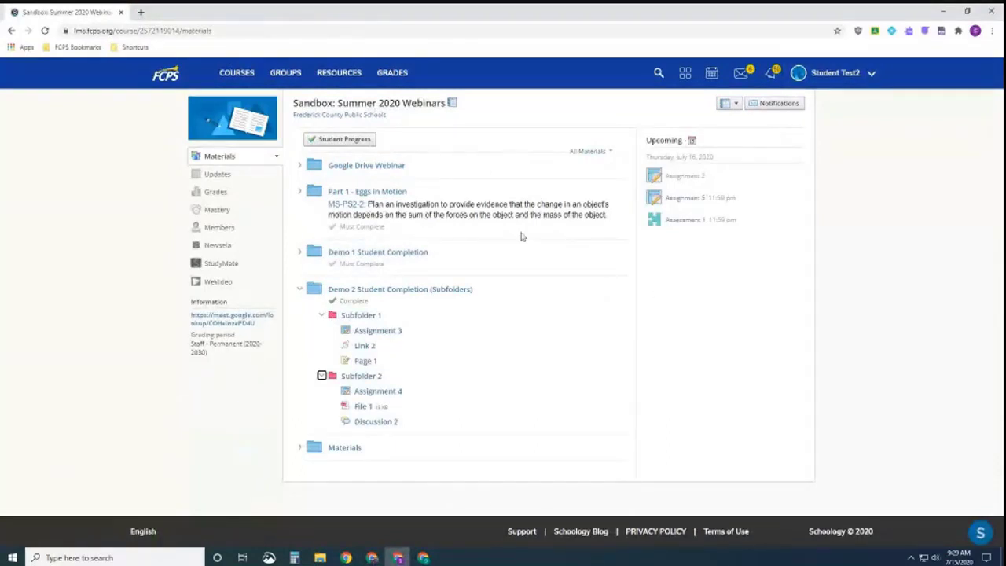
click(364, 191)
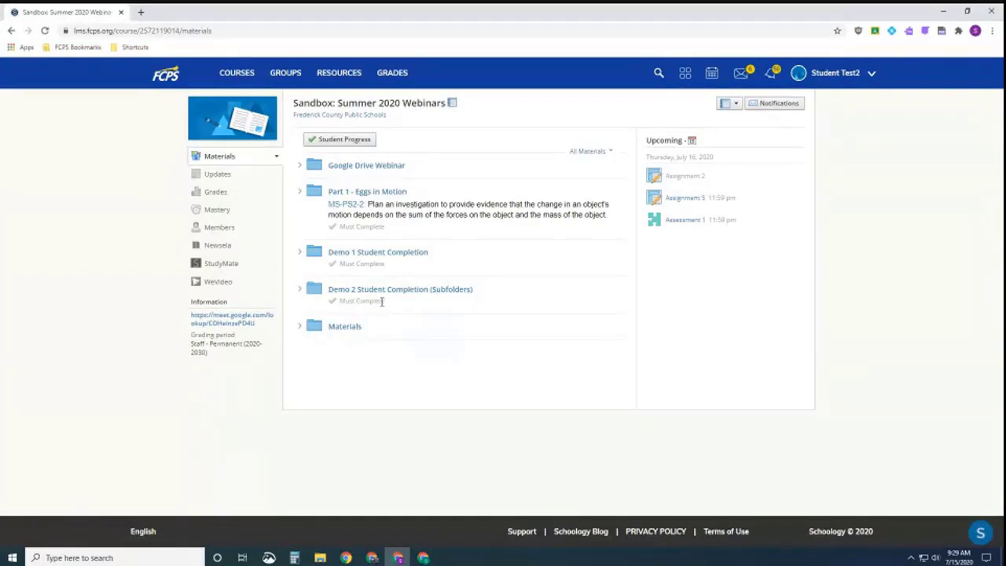
click(301, 292)
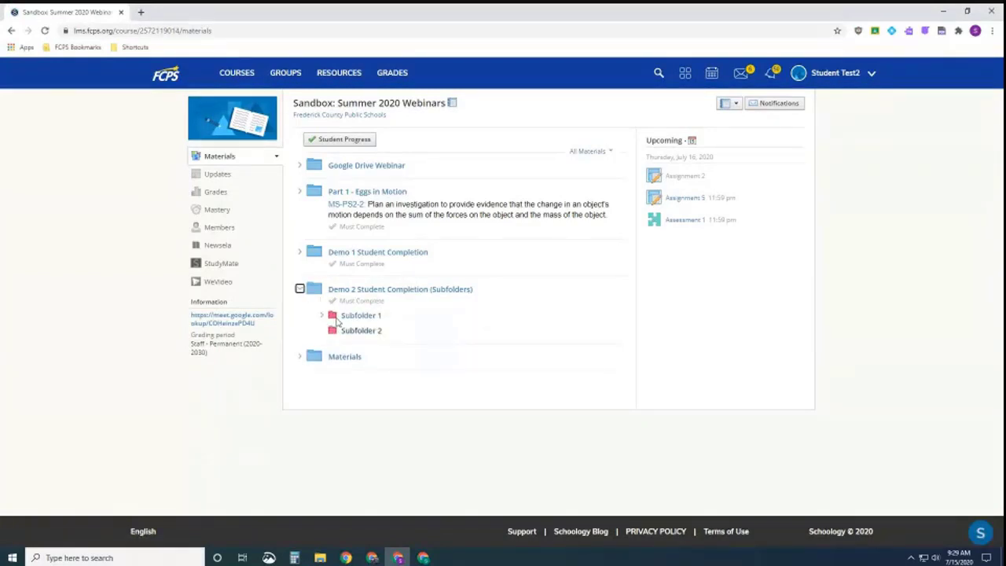
double_click(358, 331)
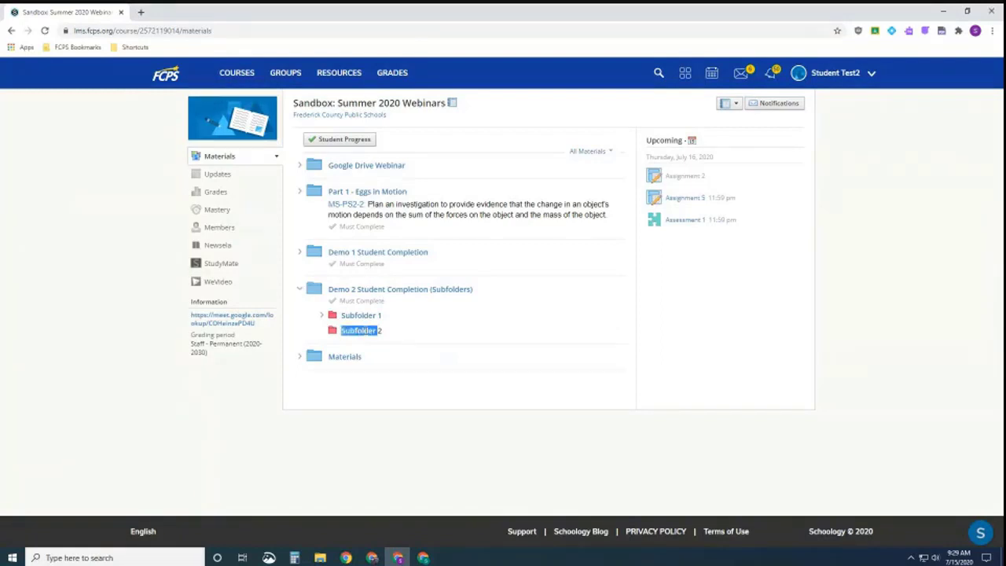
click(321, 315)
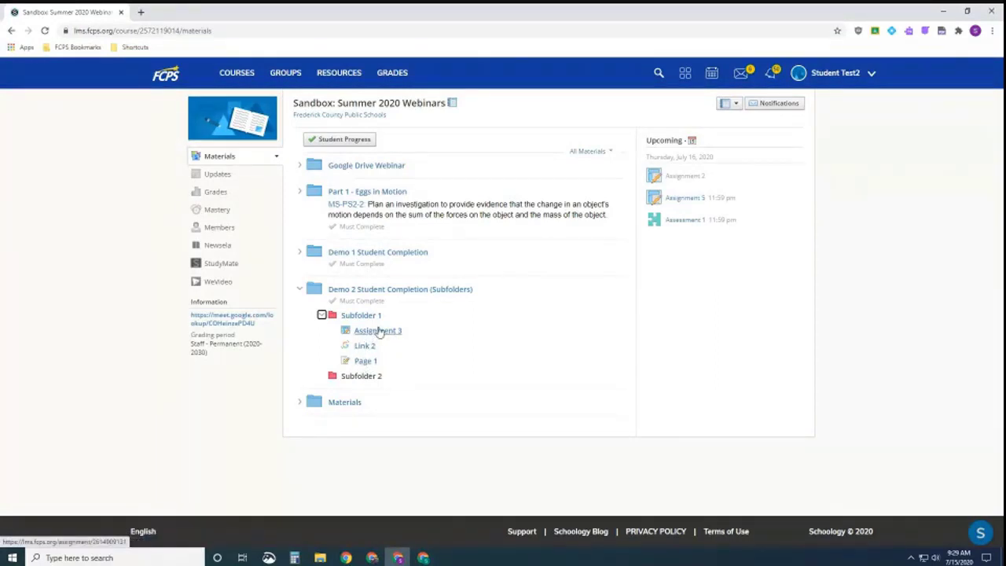
- Submit a created text response to Assignment 3 as the student, and check the completion status in the Demo 2 folder and Subfolder 1
click(373, 330)
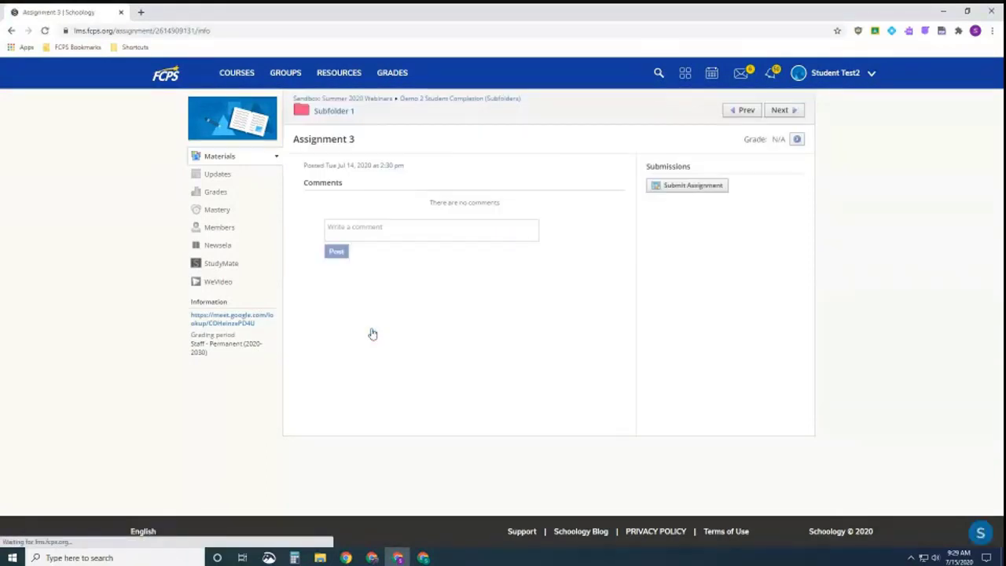
click(708, 187)
click(408, 179)
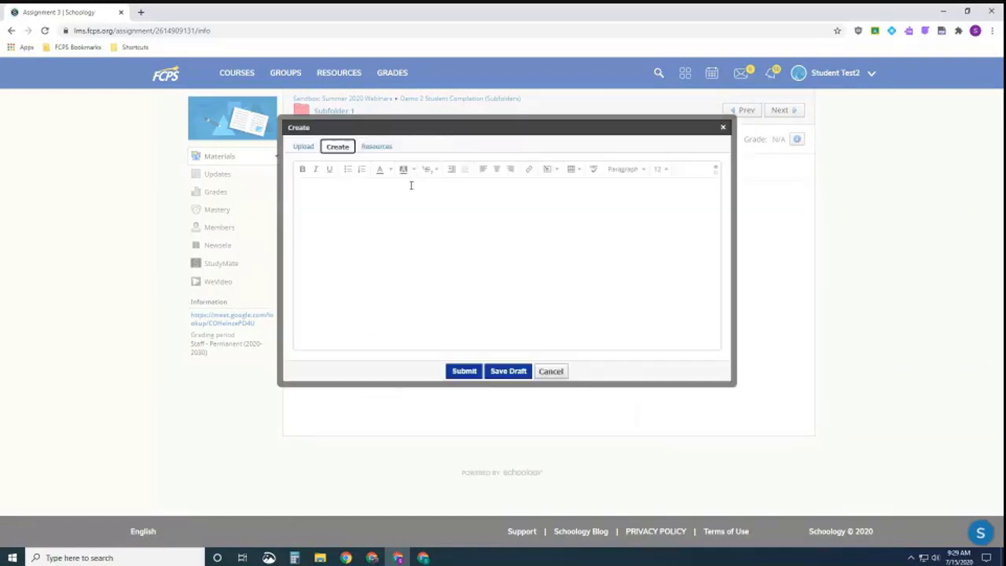
click(466, 373)
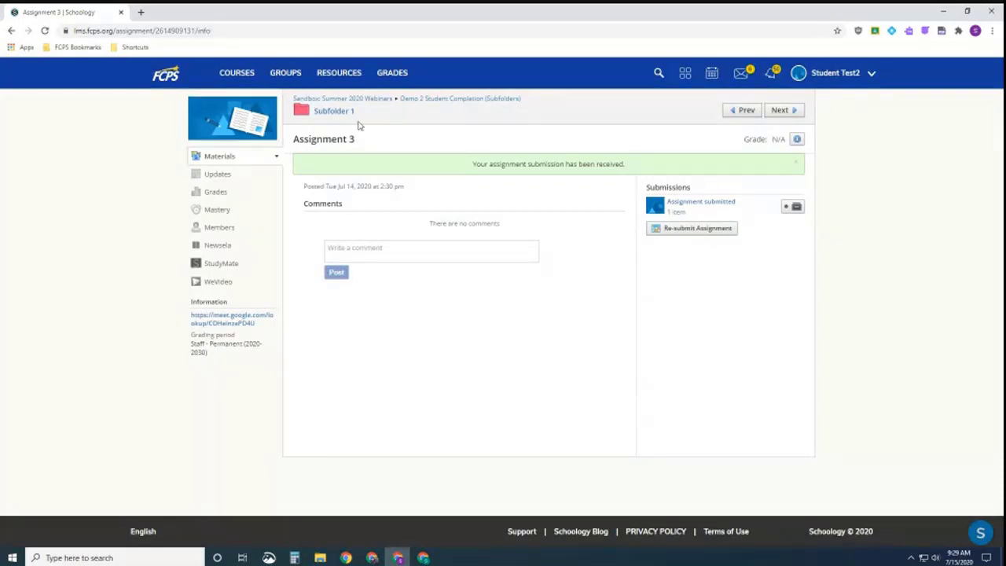
click(445, 101)
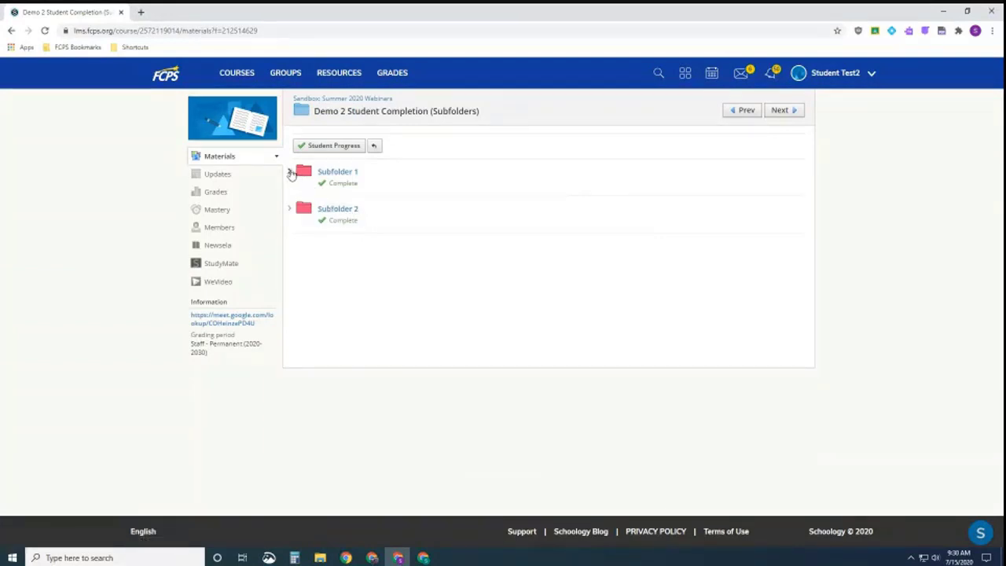
click(333, 173)
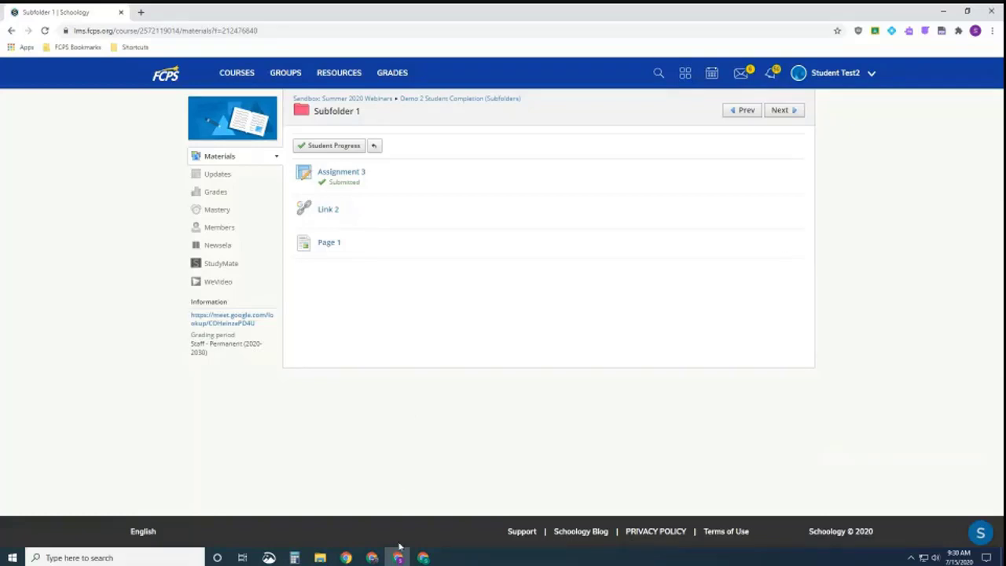
- Switch back to the teacher's course materials and expand the Demo 2 folder and Subfolder 1 to review the items
mouse_move(434, 560)
mouse_move(371, 557)
click(411, 515)
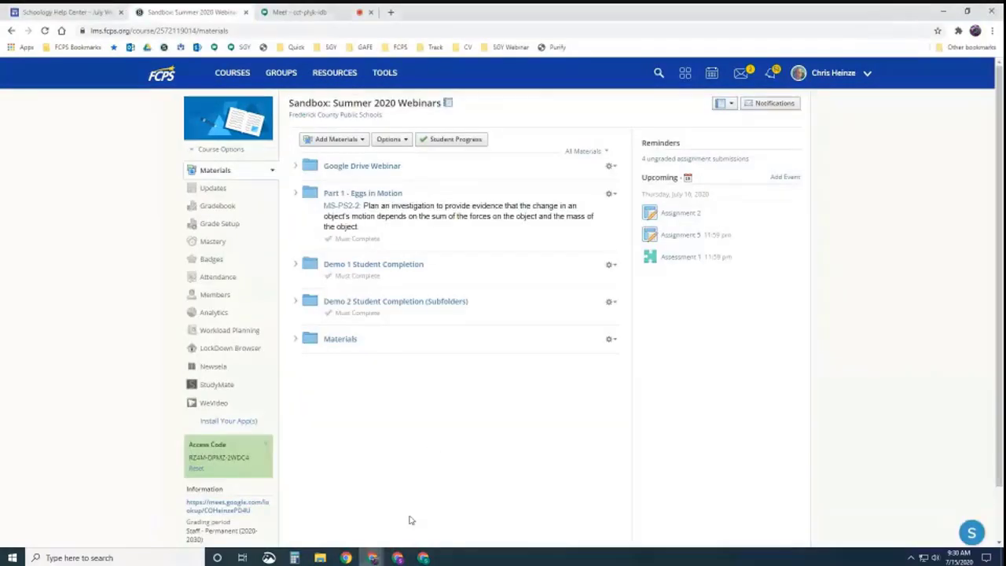
click(294, 302)
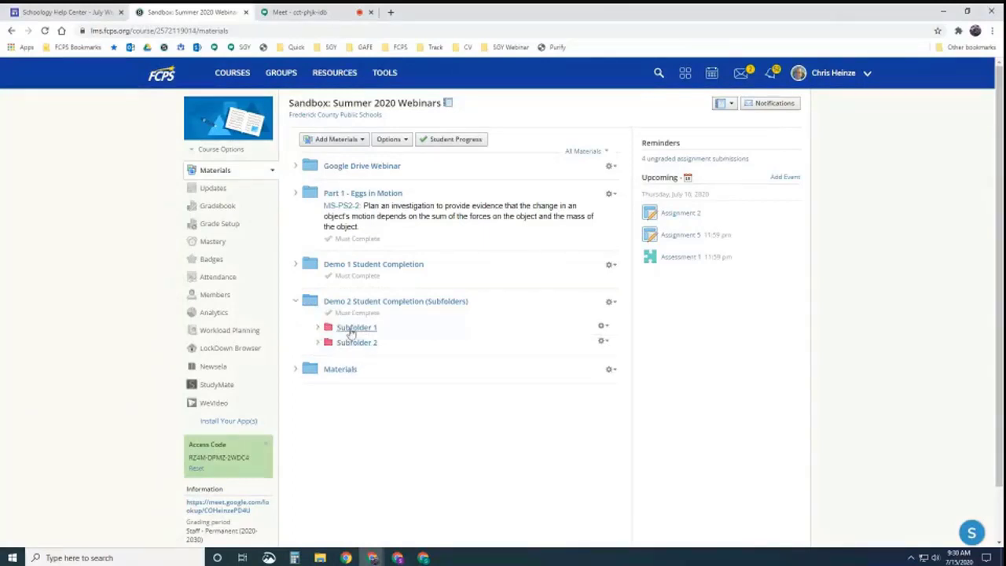
click(317, 327)
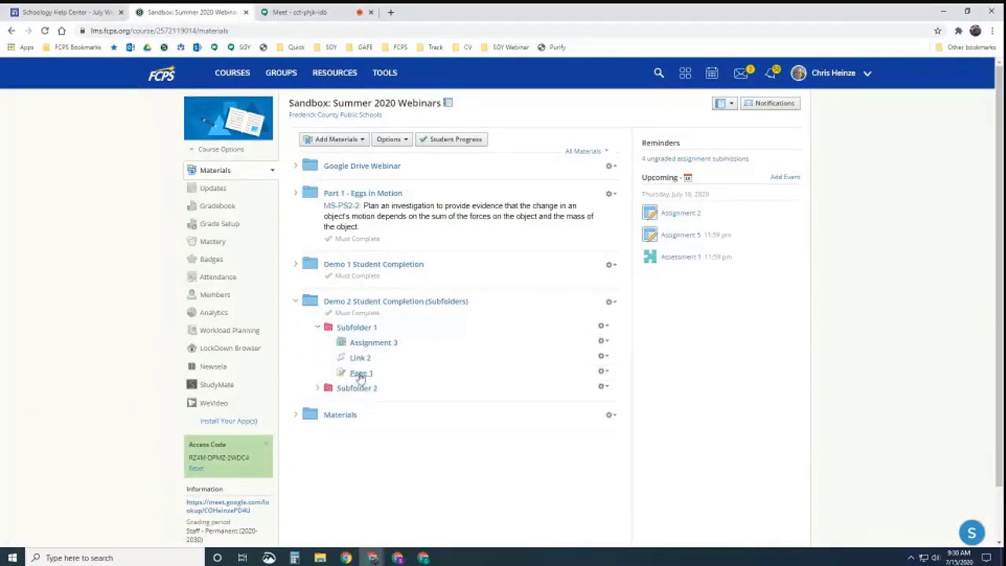
- Add two more completion requirements to Subfolder 1, one for Link 2 and one for Page 1
click(318, 388)
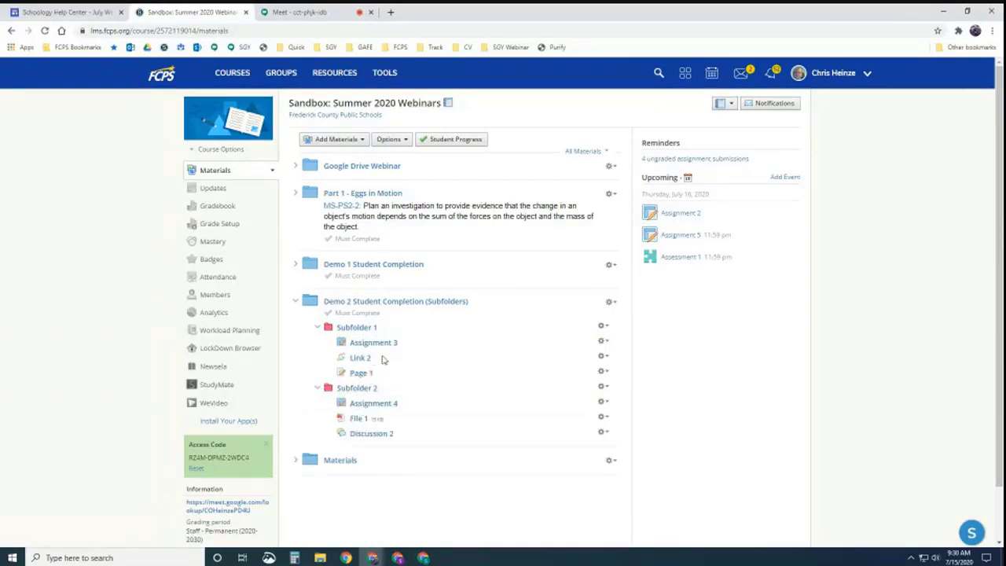
click(602, 324)
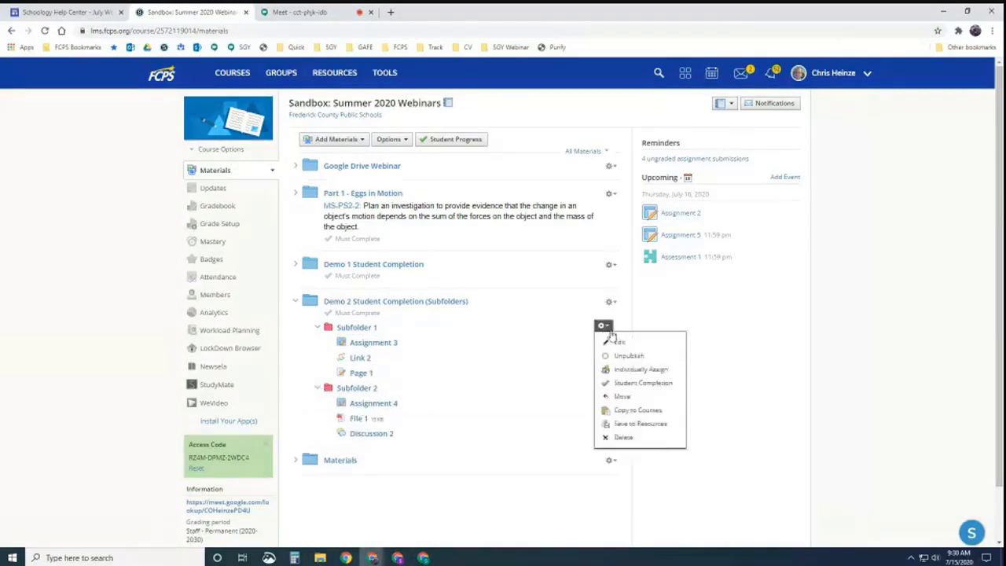
click(624, 385)
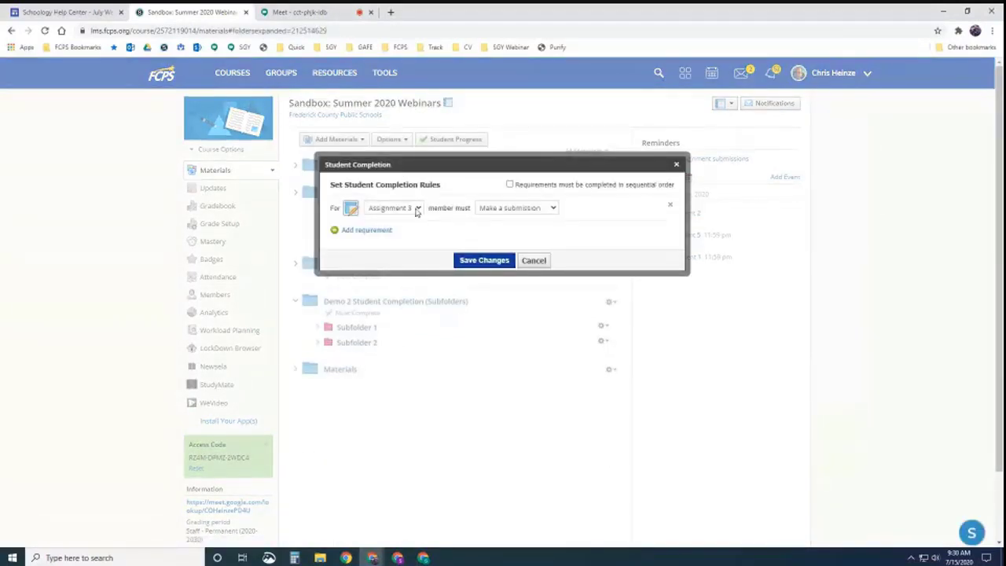
click(368, 233)
click(365, 250)
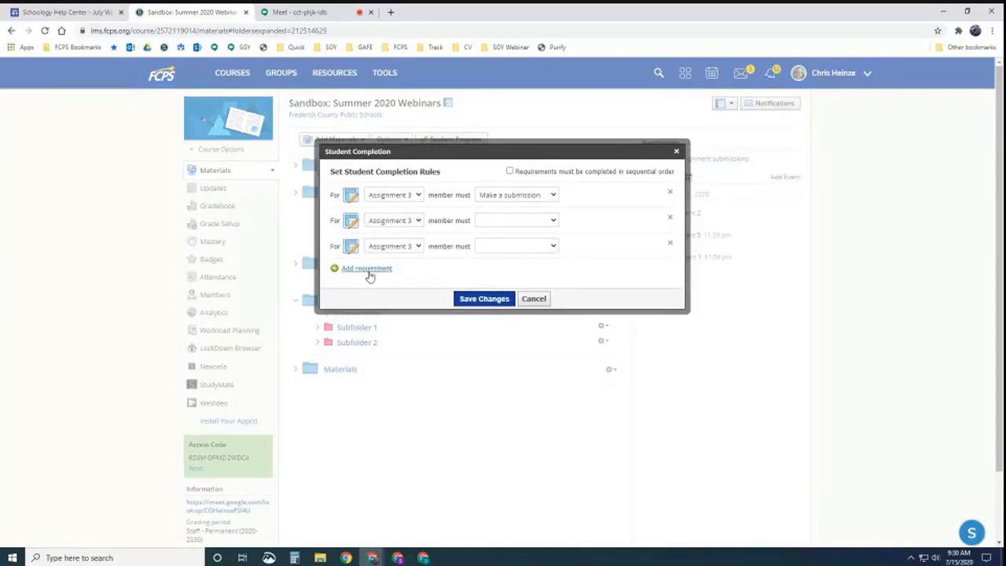
click(416, 221)
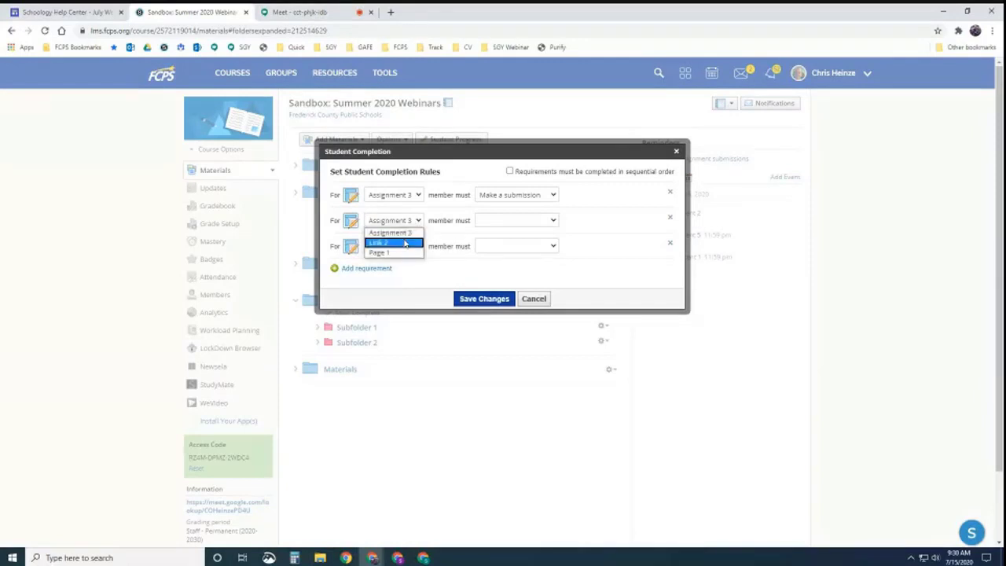
click(404, 243)
click(407, 247)
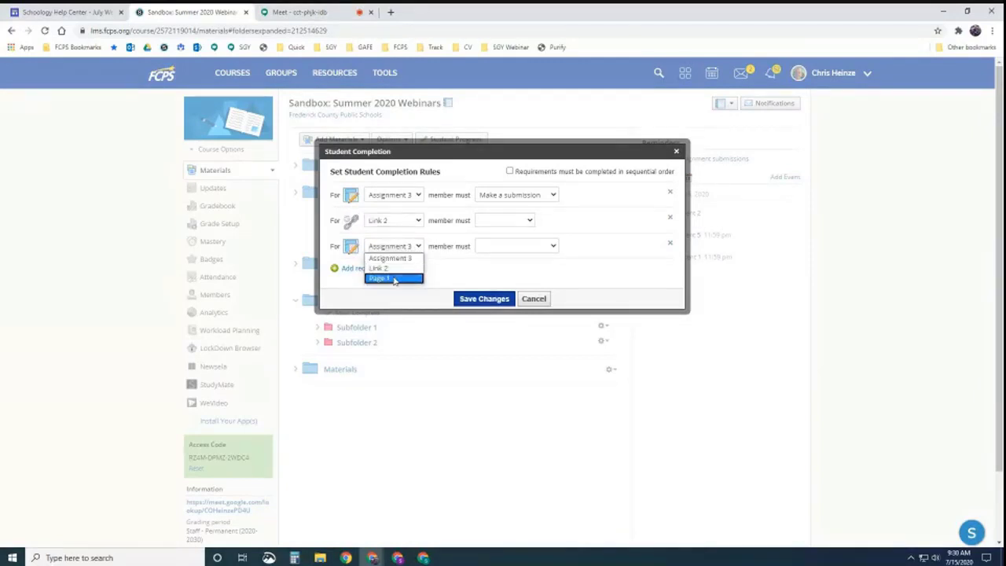
click(416, 279)
- Set the Link 2 and Page 1 requirements to View the item and save Subfolder 1's completion rules
click(531, 221)
click(505, 234)
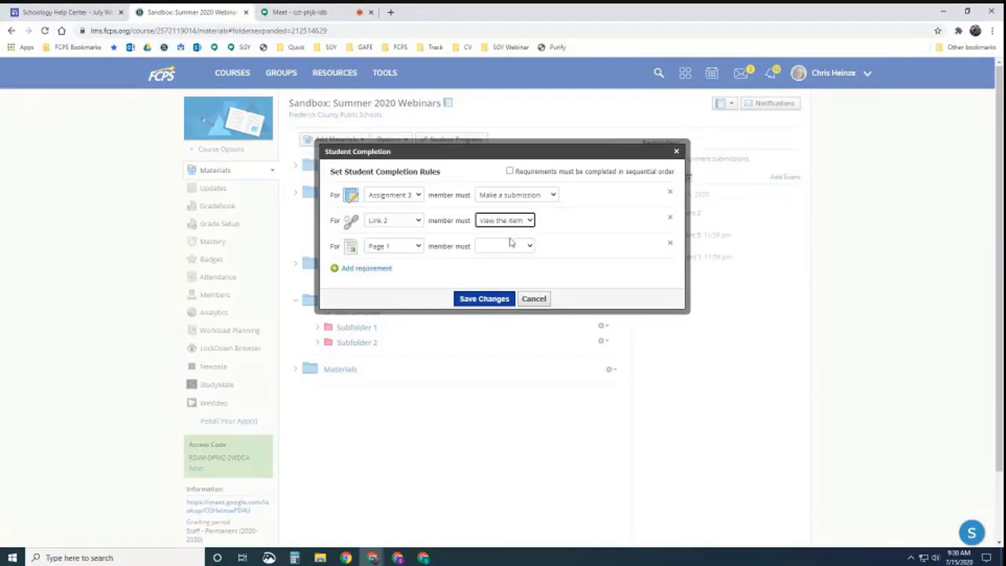
click(528, 246)
click(507, 258)
click(497, 299)
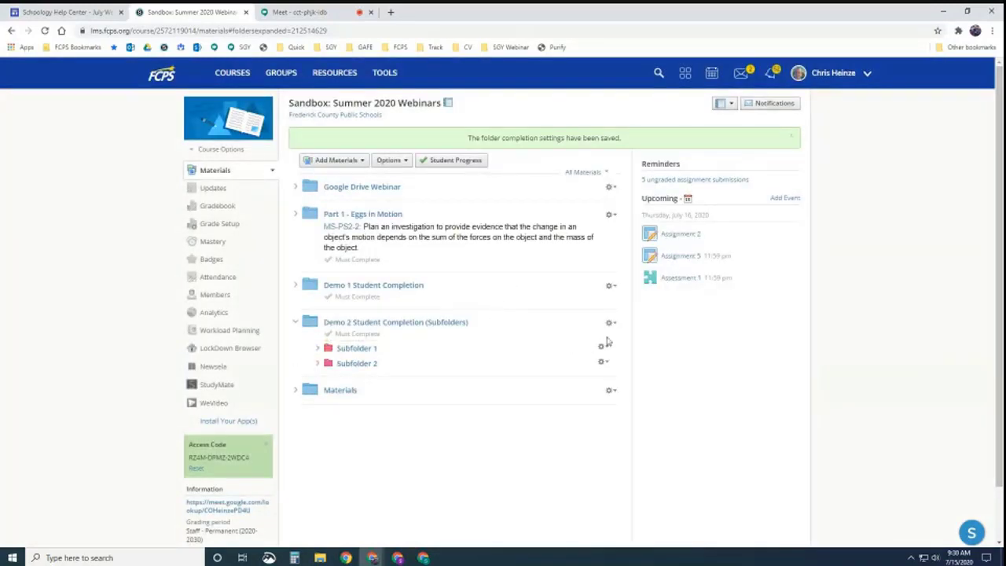
- Make Subfolder 1's requirements mandatory in sequential order, save the rules, and expand Subfolder 2
click(602, 347)
click(627, 405)
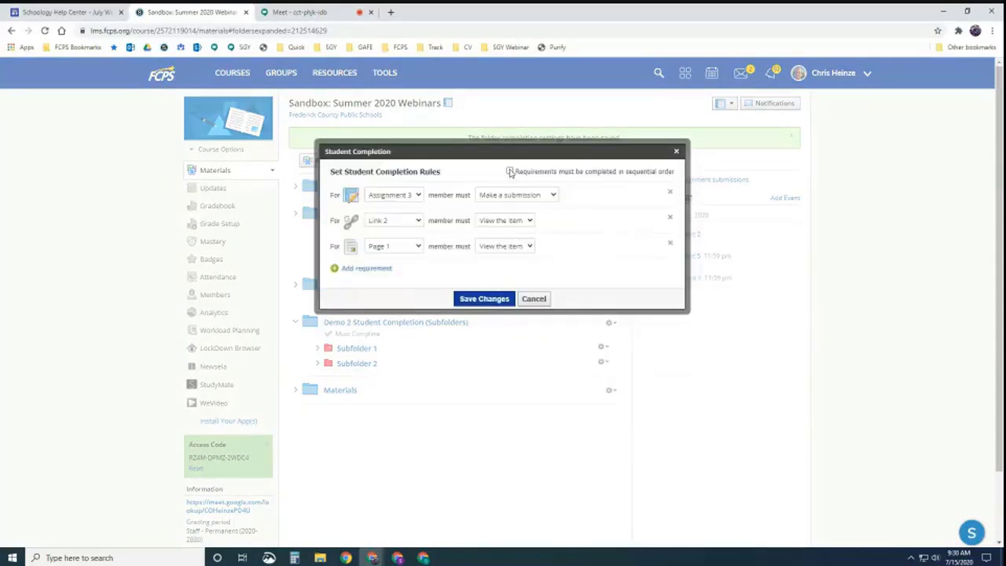
click(510, 171)
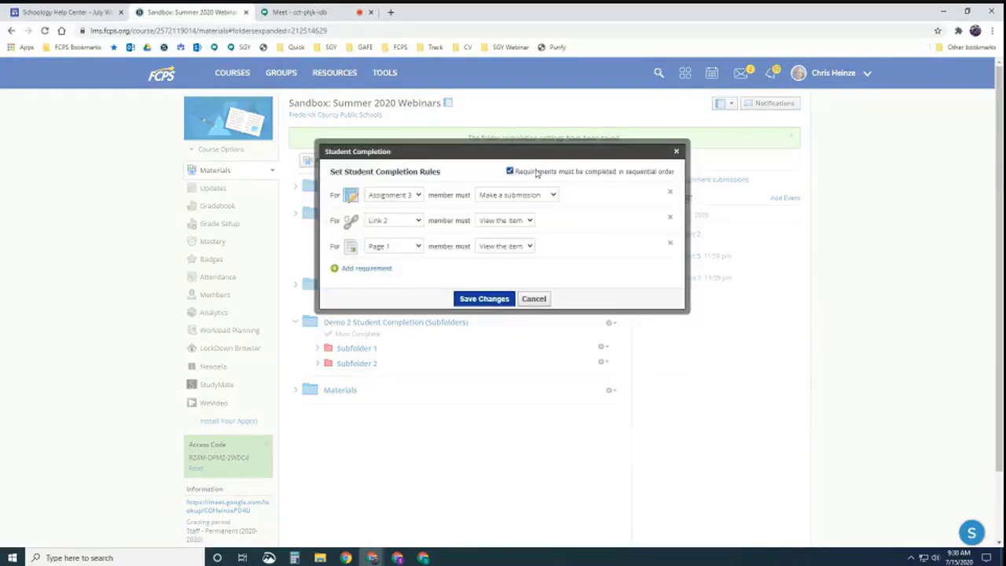
click(492, 298)
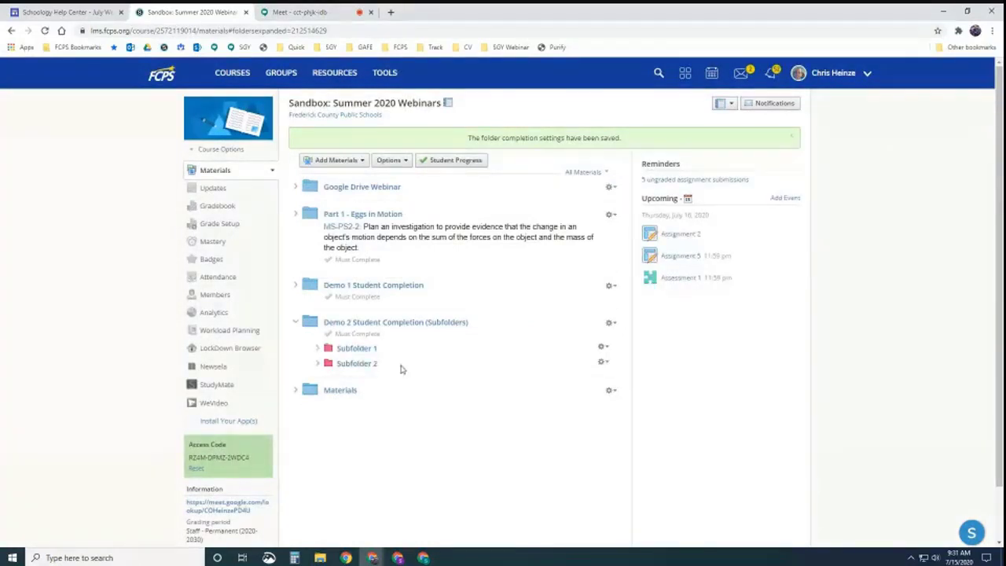
click(317, 363)
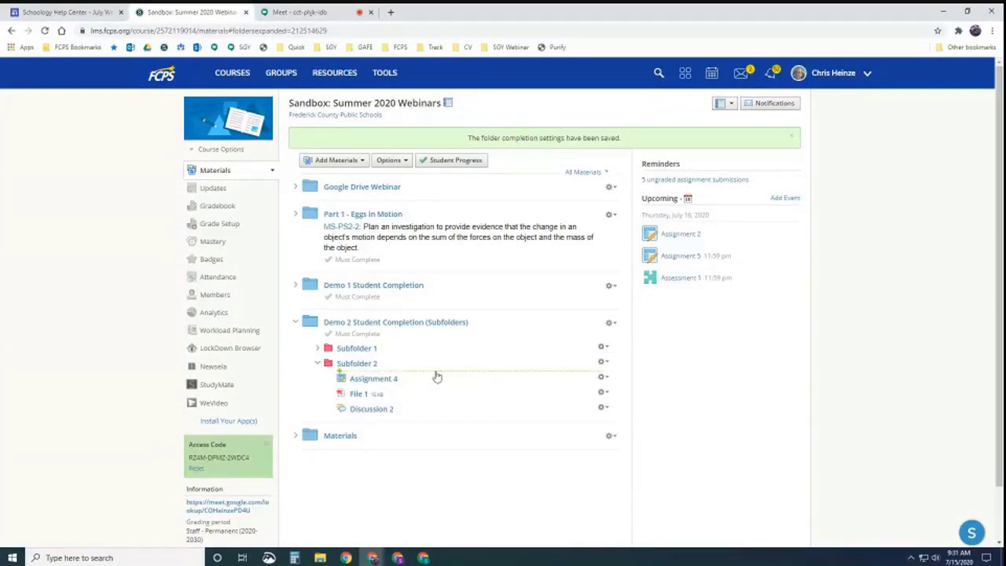
click(603, 362)
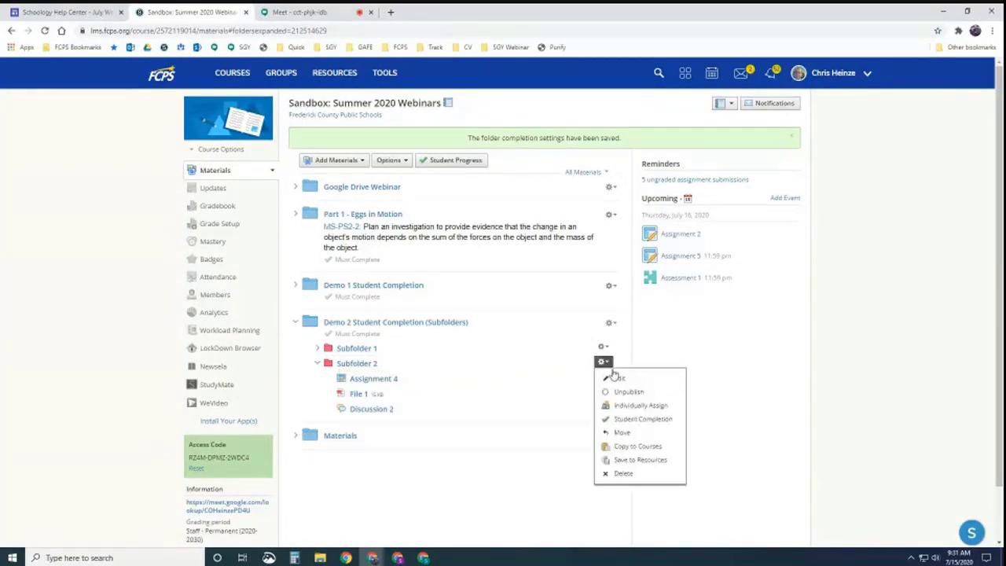
click(640, 425)
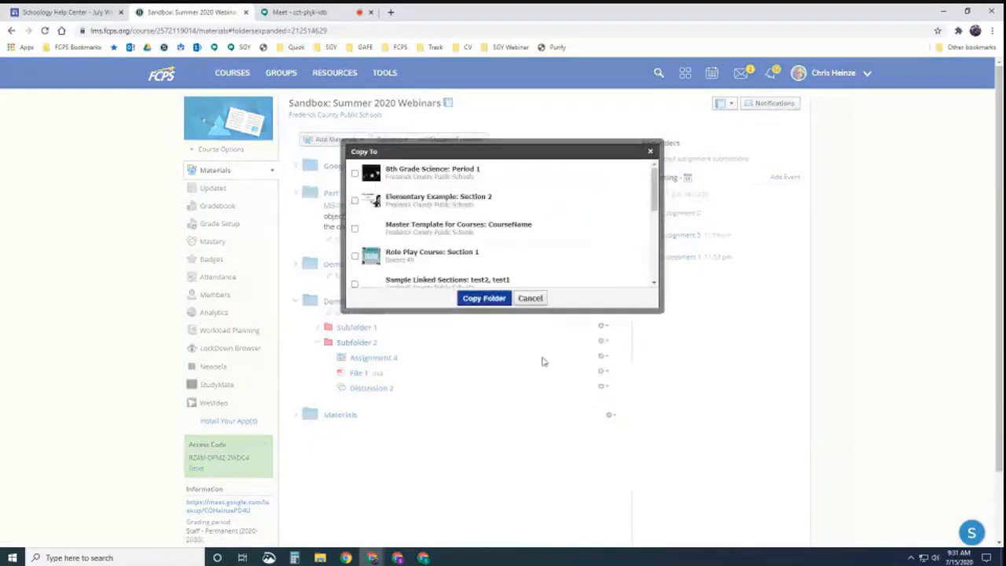
click(530, 298)
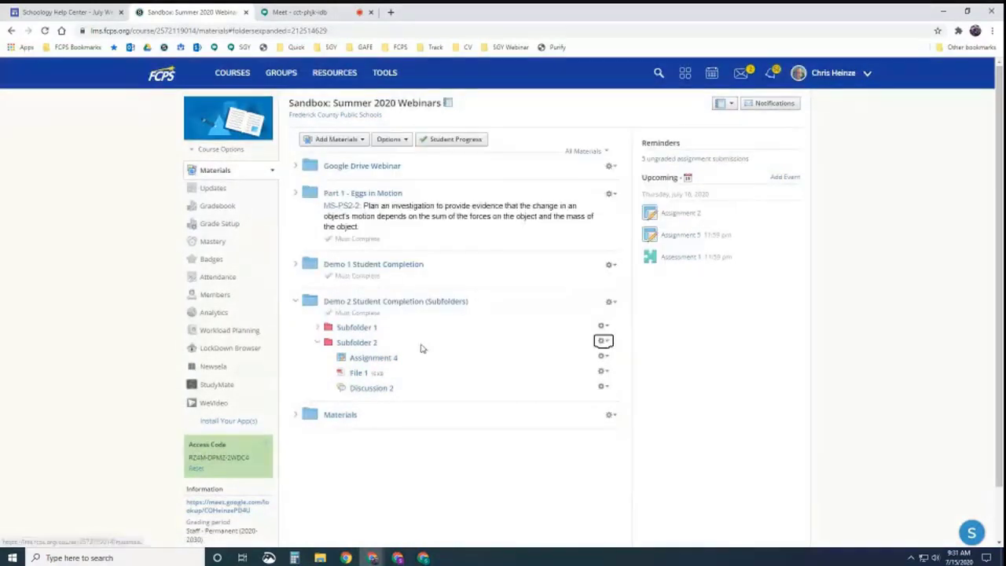
- Open Subfolder 2's student completion rules and add a Make a submission requirement for Assignment 4
click(603, 340)
click(640, 397)
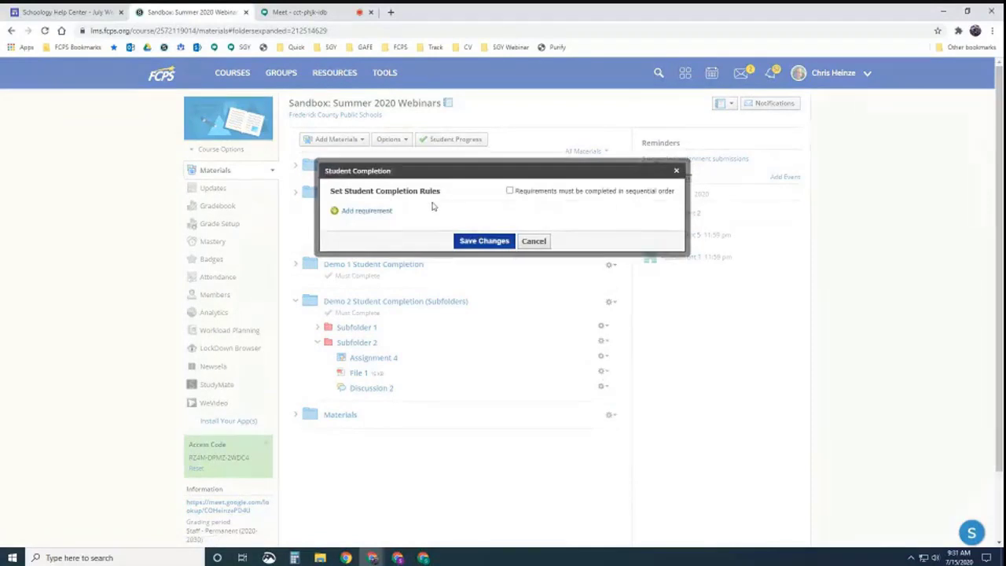
click(355, 211)
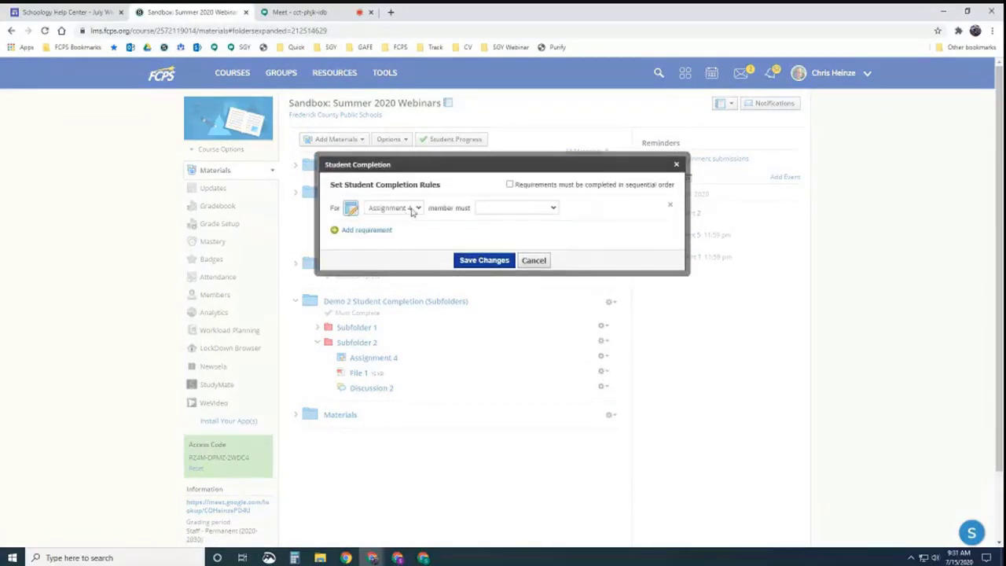
click(516, 208)
click(491, 246)
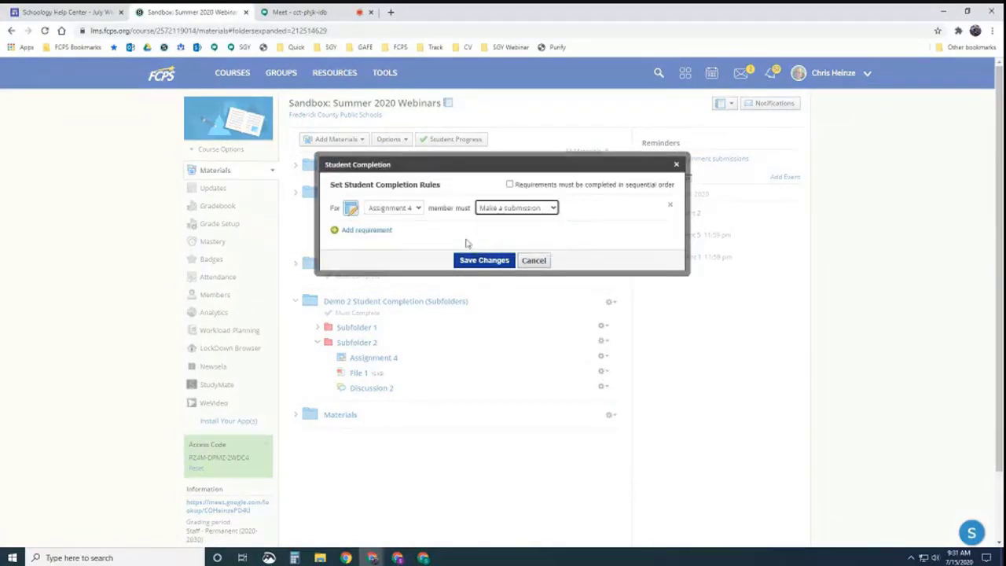
- Add a requirement to post a comment/reply in Discussion 2, and save Subfolder 2's rules with sequential order enabled
click(375, 233)
click(393, 226)
click(395, 260)
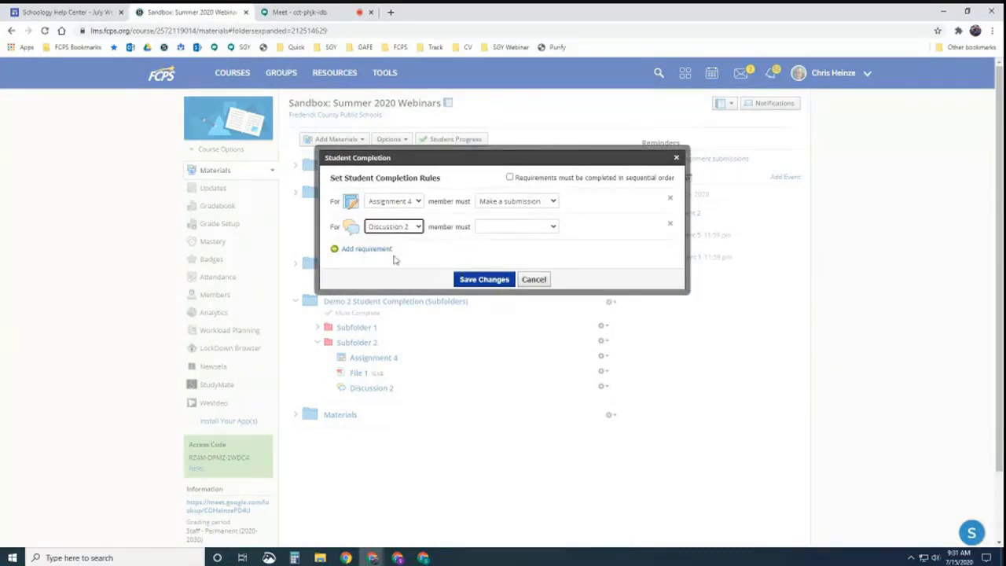
click(525, 227)
click(518, 247)
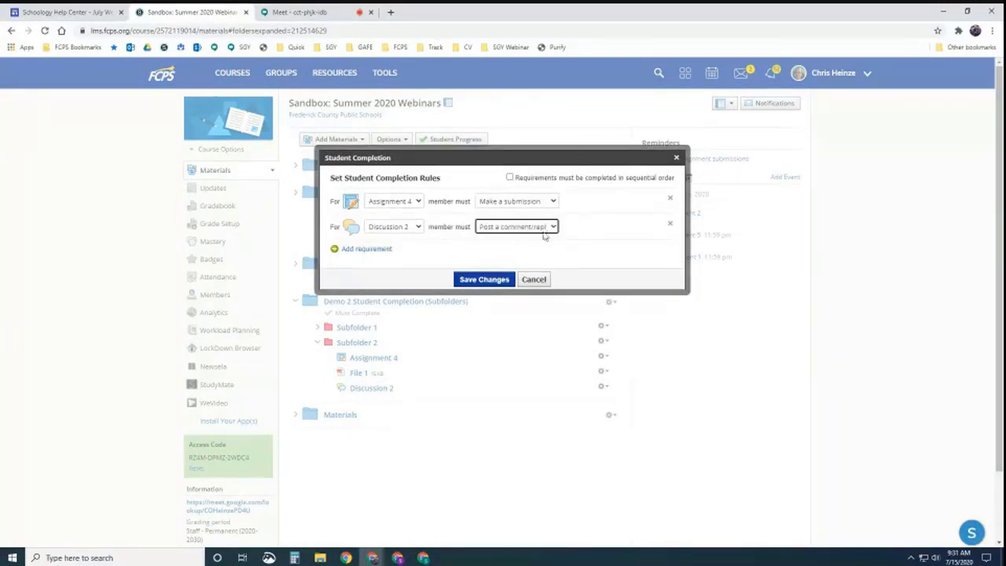
click(510, 177)
click(487, 280)
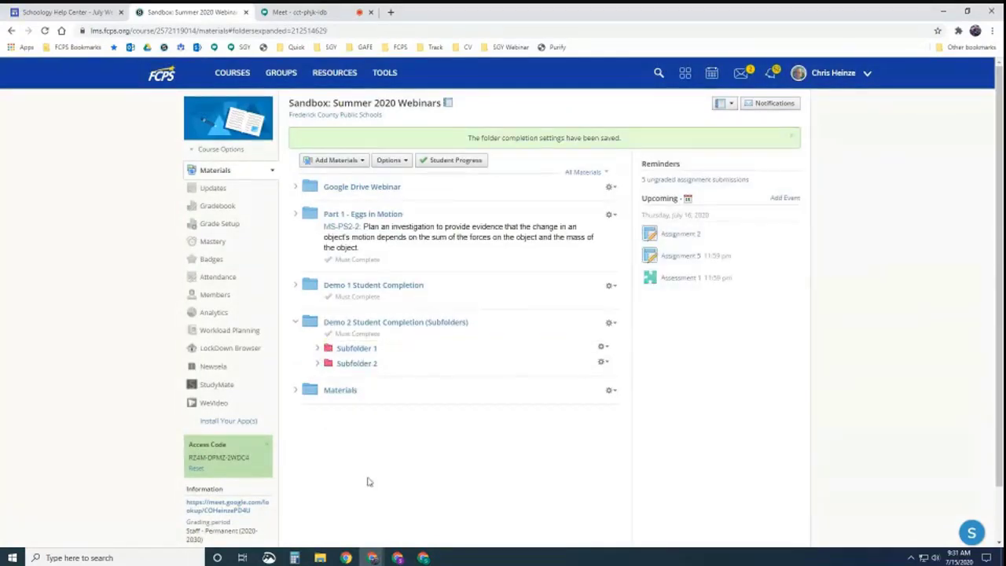
- Switch to the first test student's window, refresh it, and expand Demo 2 and Subfolder 1 in the course materials to check item access
click(424, 558)
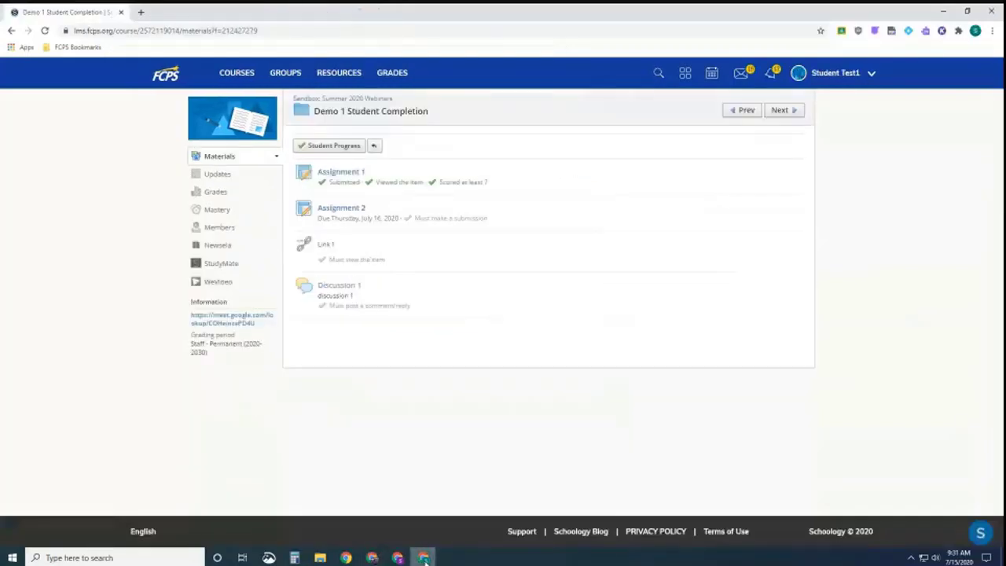
click(44, 30)
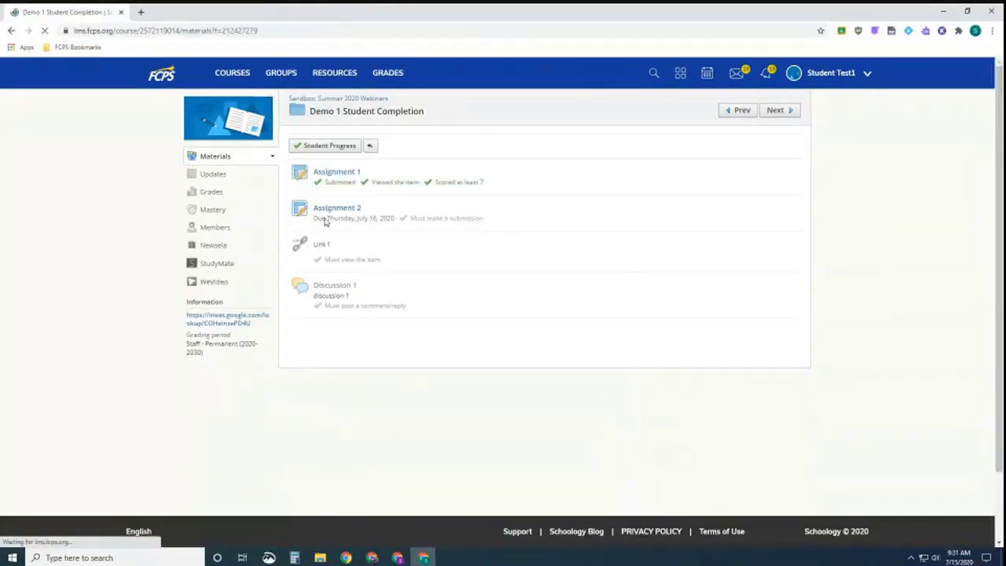
click(373, 100)
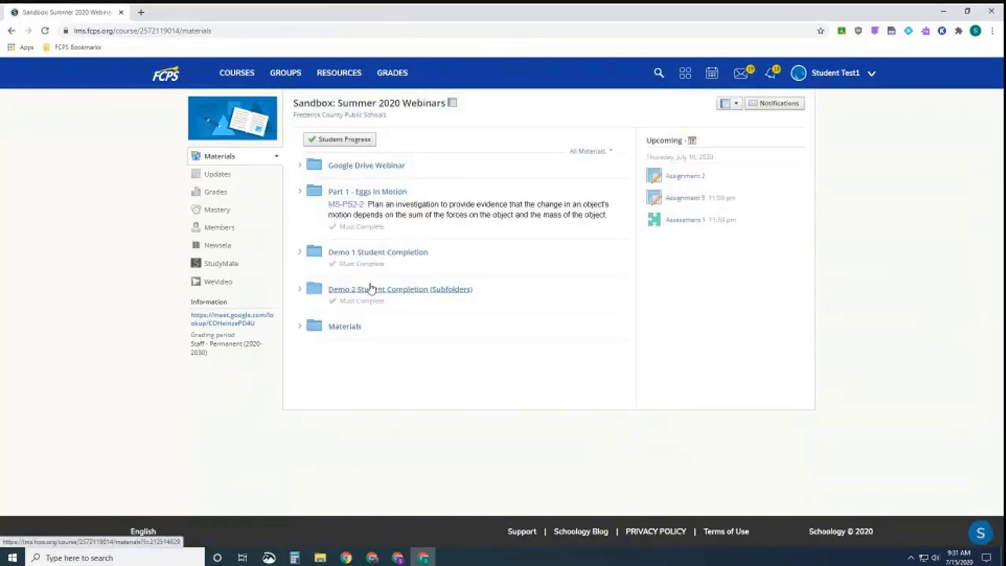
click(299, 289)
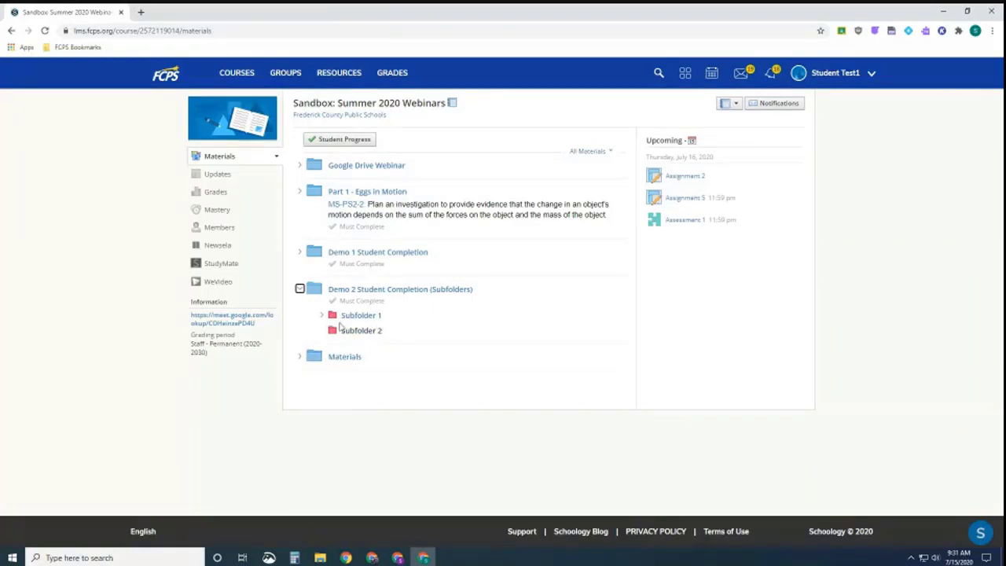
click(321, 316)
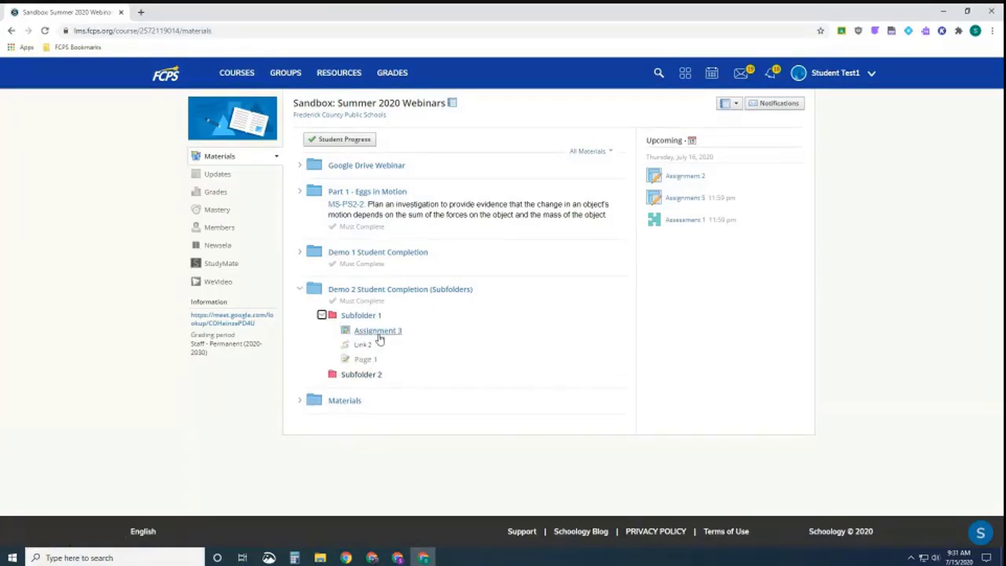
- Switch to the second test student's window, refresh Subfolder 1, and expand Demo 2 and Subfolder 1 in the course materials to check item access
click(398, 557)
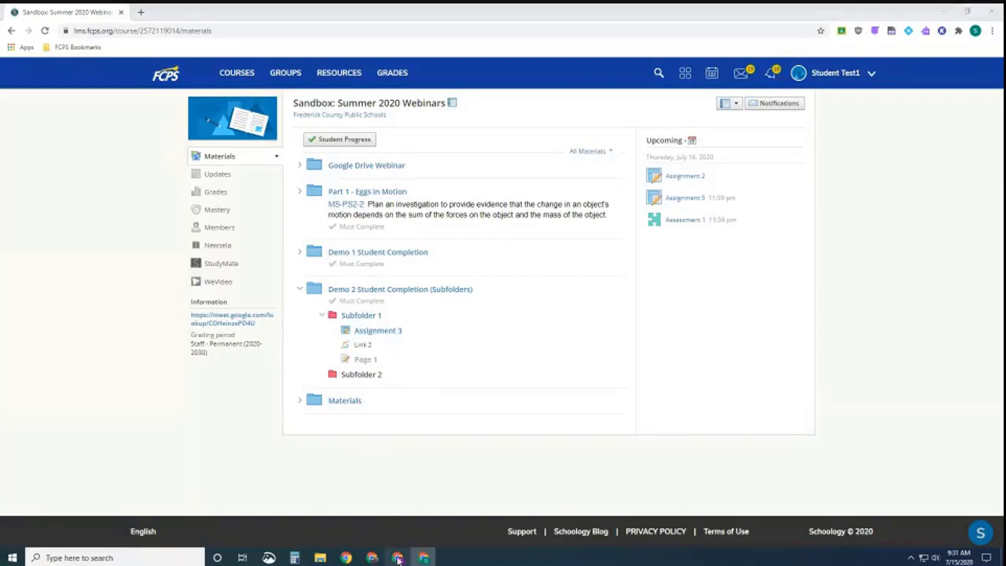
click(46, 31)
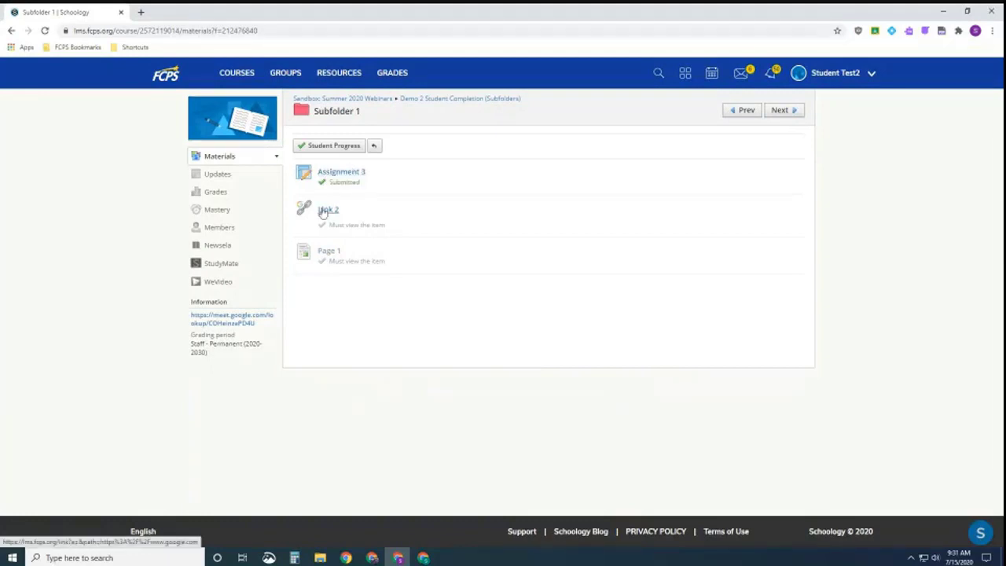
click(380, 101)
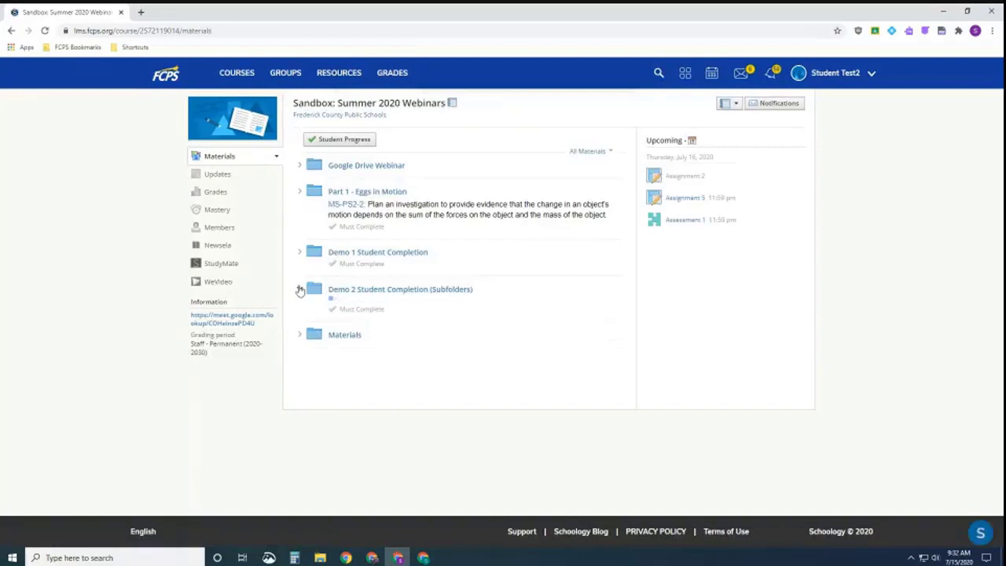
click(299, 289)
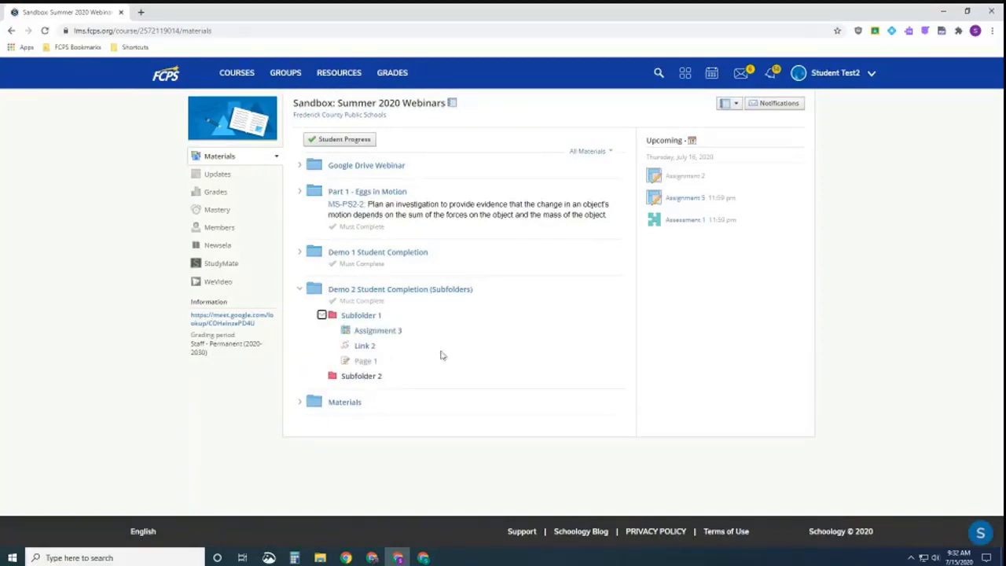
- View Link 2 as the second student, close the opened page, and refresh the course materials
click(362, 345)
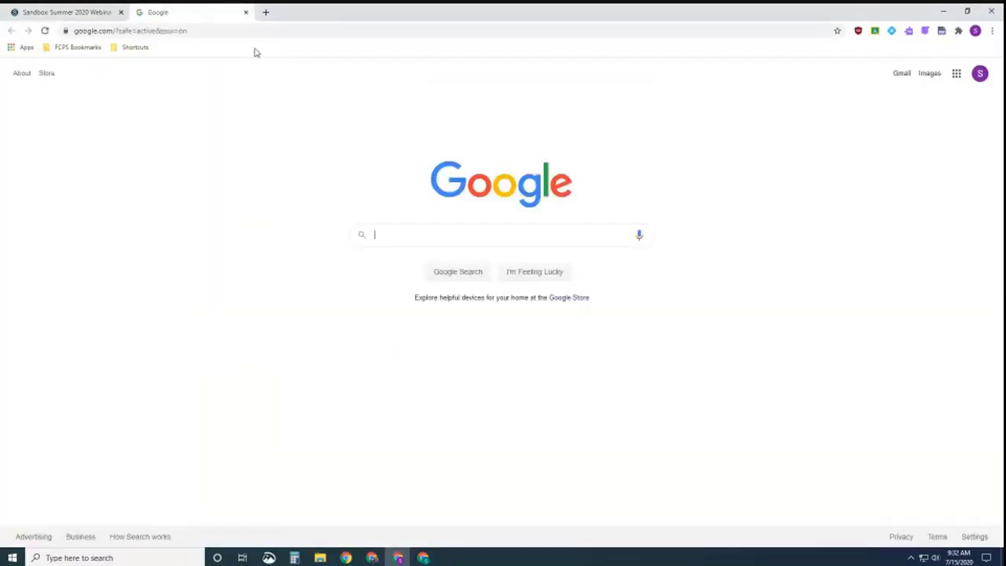
click(245, 13)
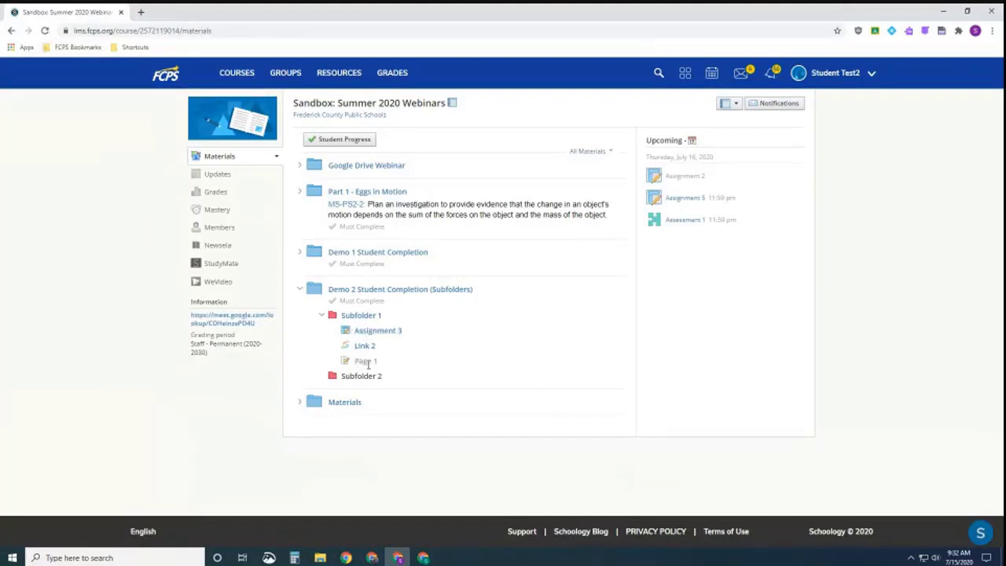
click(45, 31)
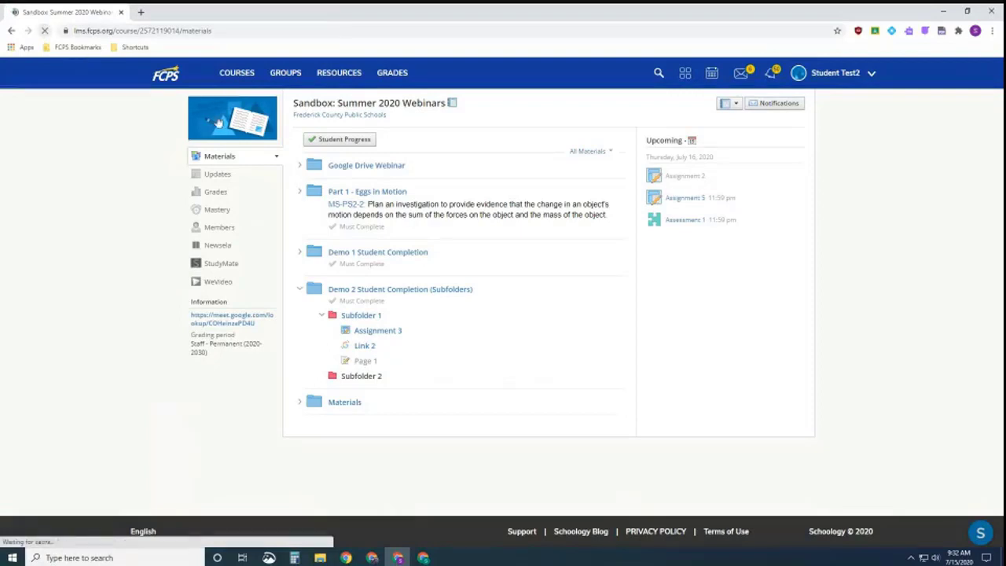
- Expand Demo 2 Student Completion (Subfolders) and Subfolder 1 as the student, visit Link 2, and close the page it opens
click(299, 289)
click(324, 315)
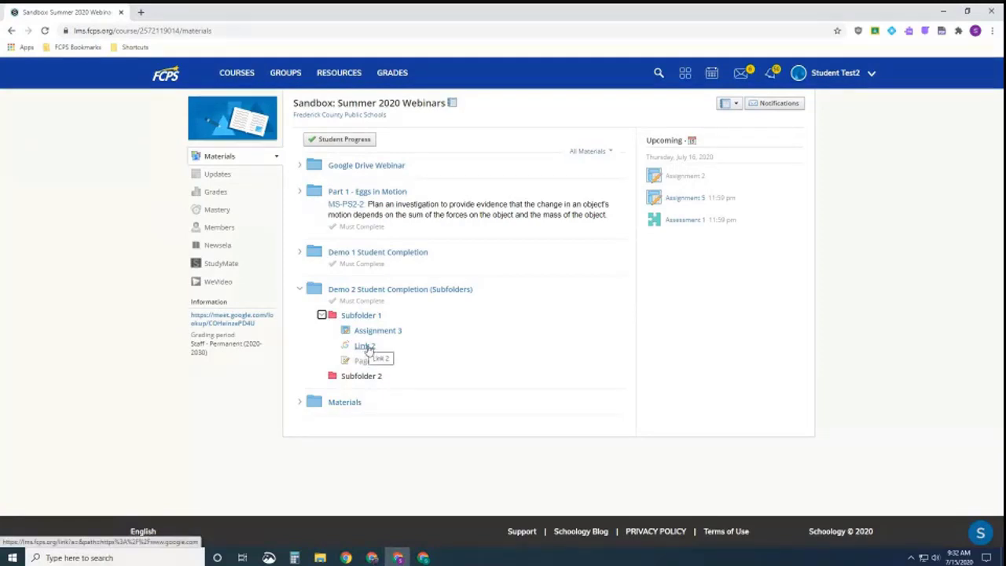
click(366, 348)
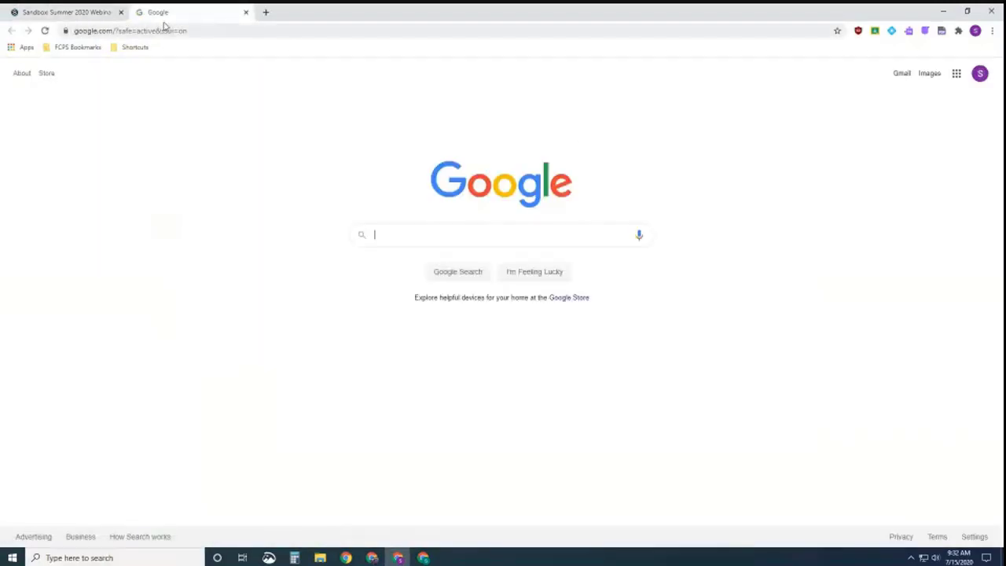
click(246, 12)
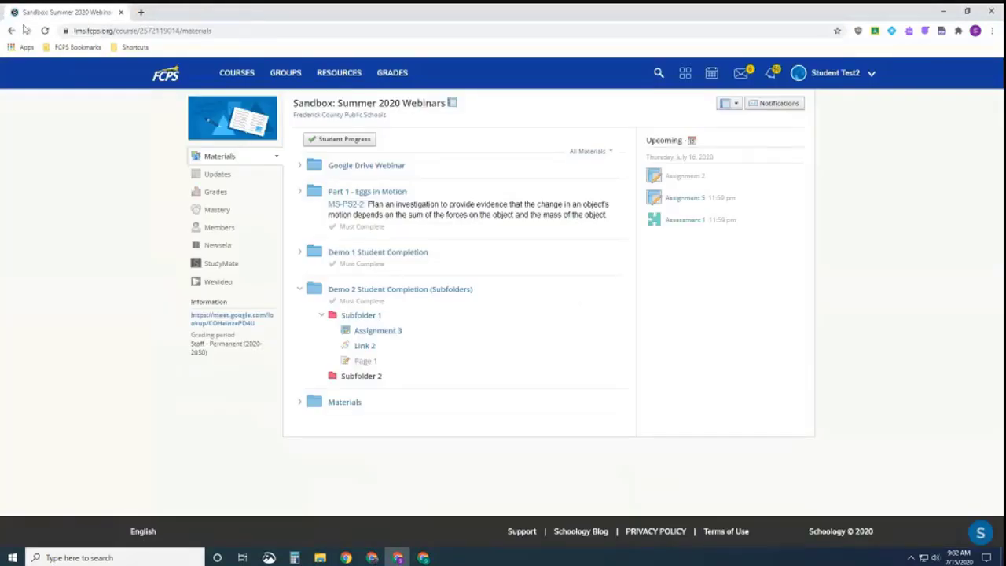
- Collapse and re-expand the Demo 2 folder and its Subfolder 1 to check whether Page 1 is unlocked
click(300, 290)
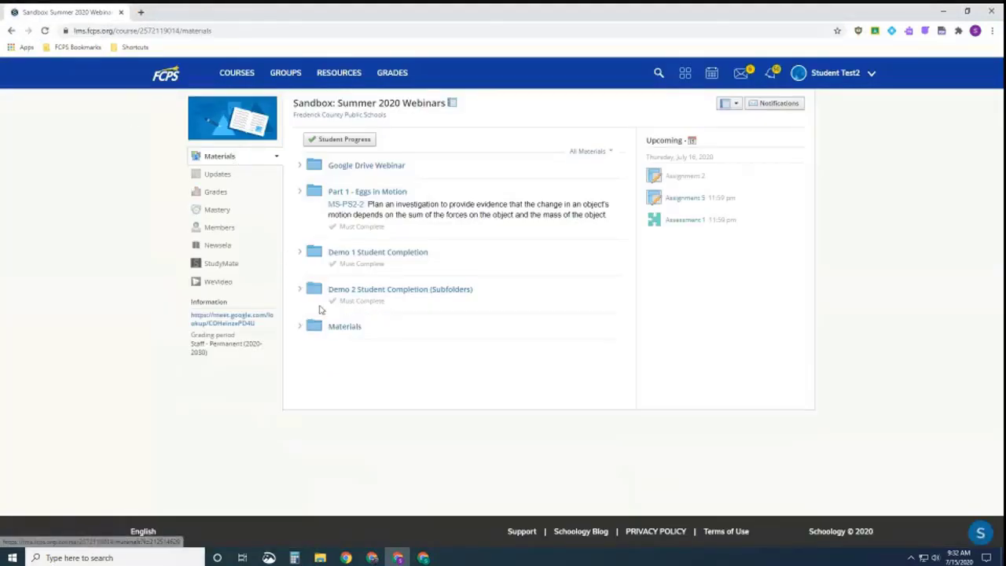
click(300, 290)
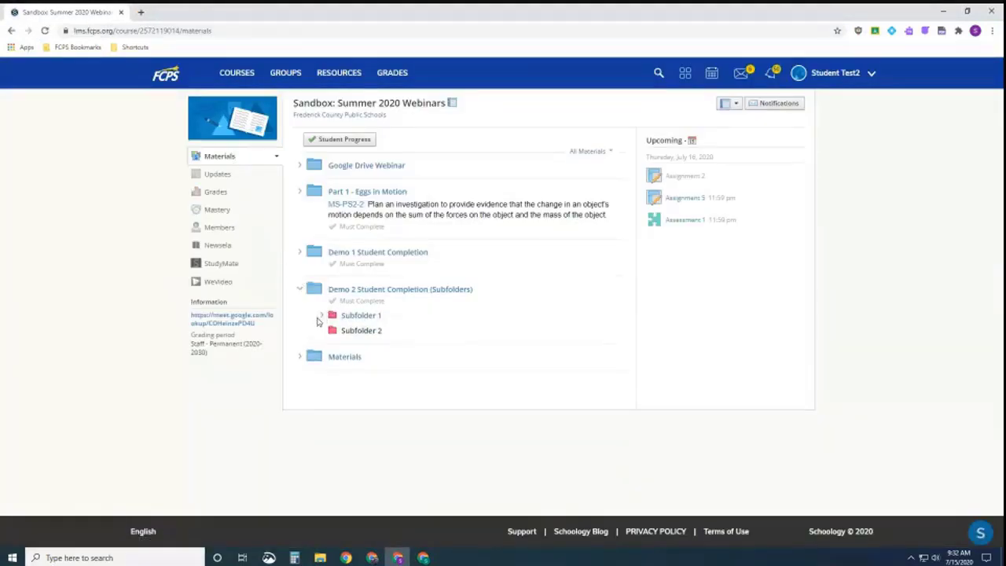
click(320, 317)
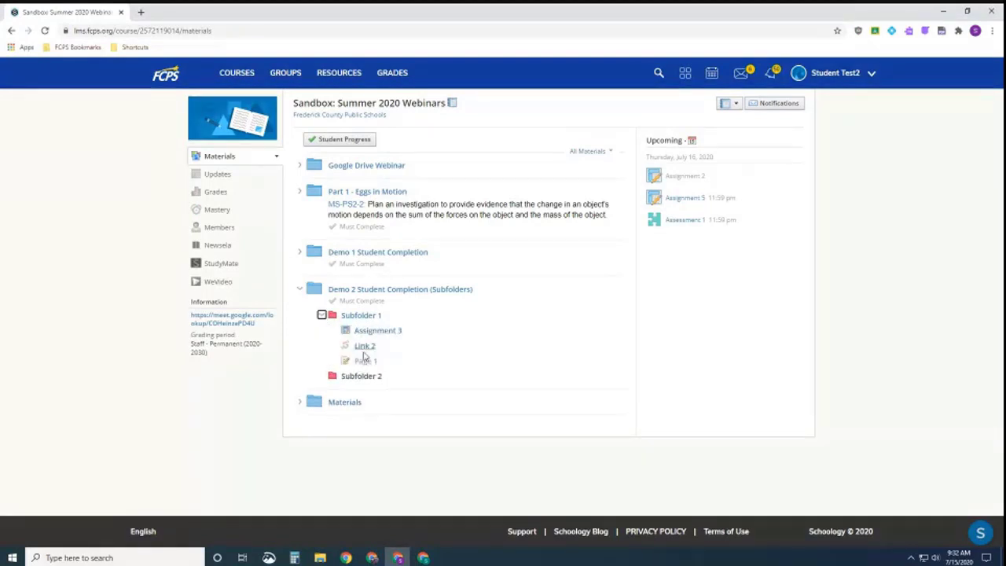
- Switch to the teacher's course window, recheck Student Progress for the whole course, and close the progress list
mouse_move(372, 557)
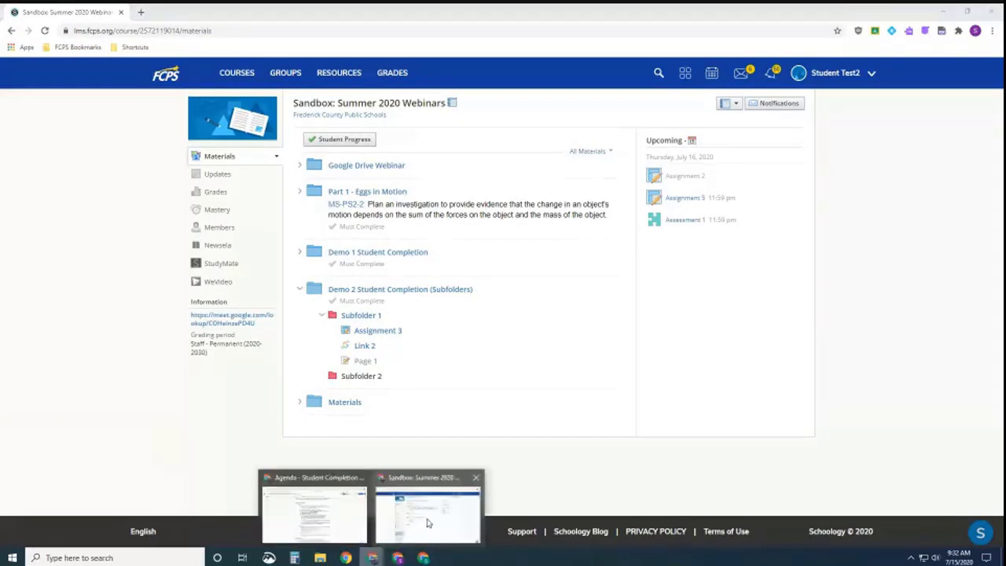
click(427, 511)
click(450, 139)
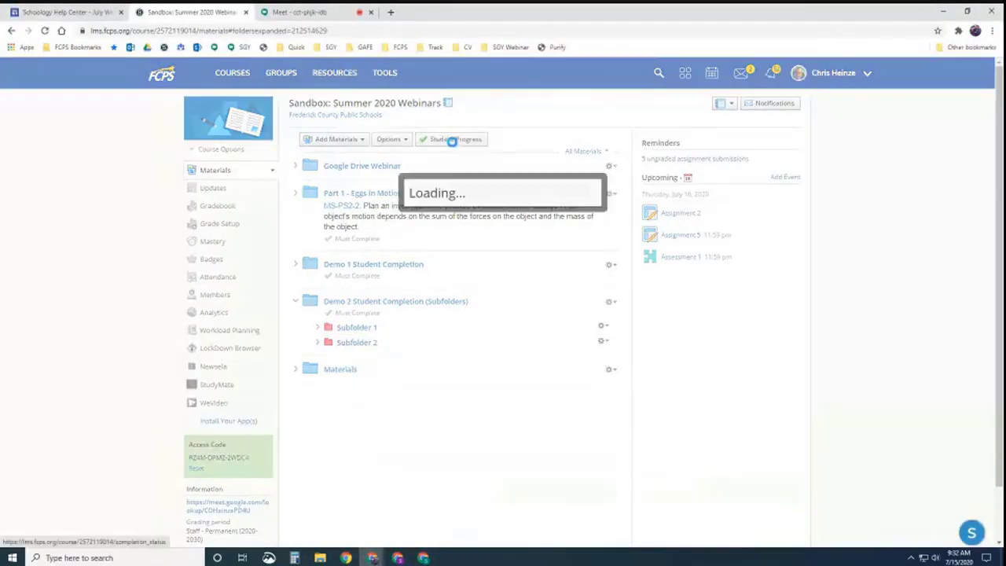
click(491, 301)
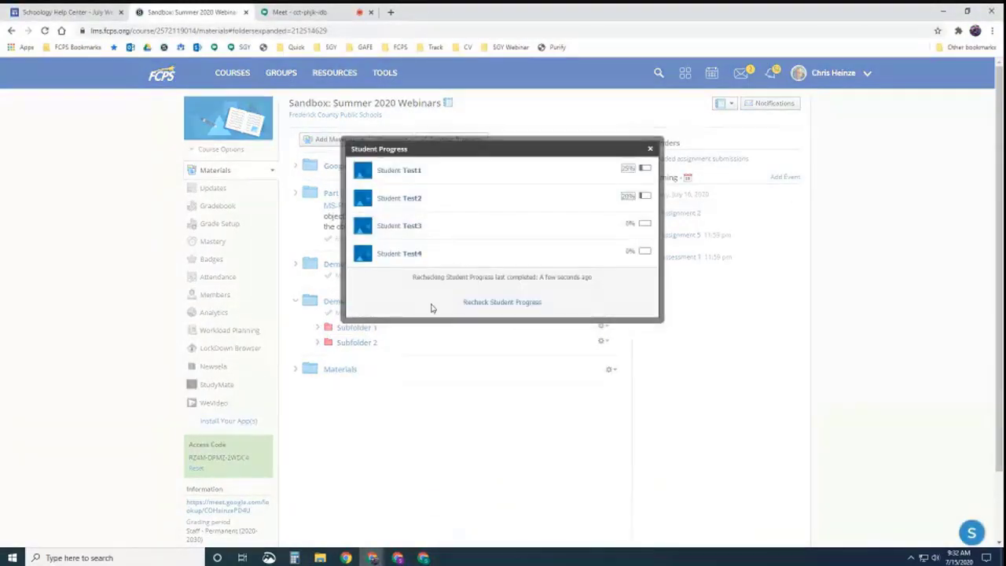
click(650, 149)
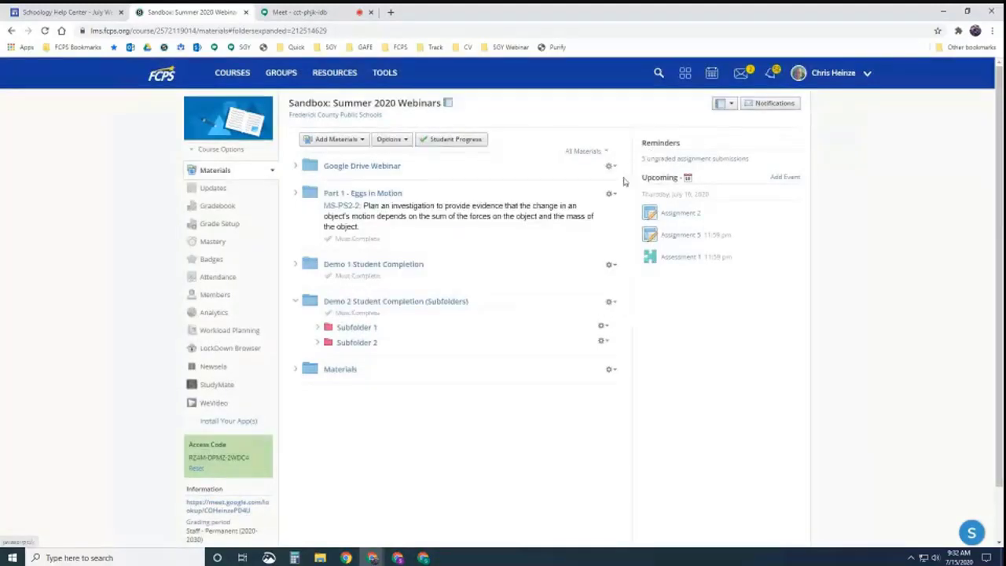
- Return to the student window, reload the course materials, and expand Demo 2 and Subfolder 1 to check Page 1's availability
click(397, 557)
click(44, 31)
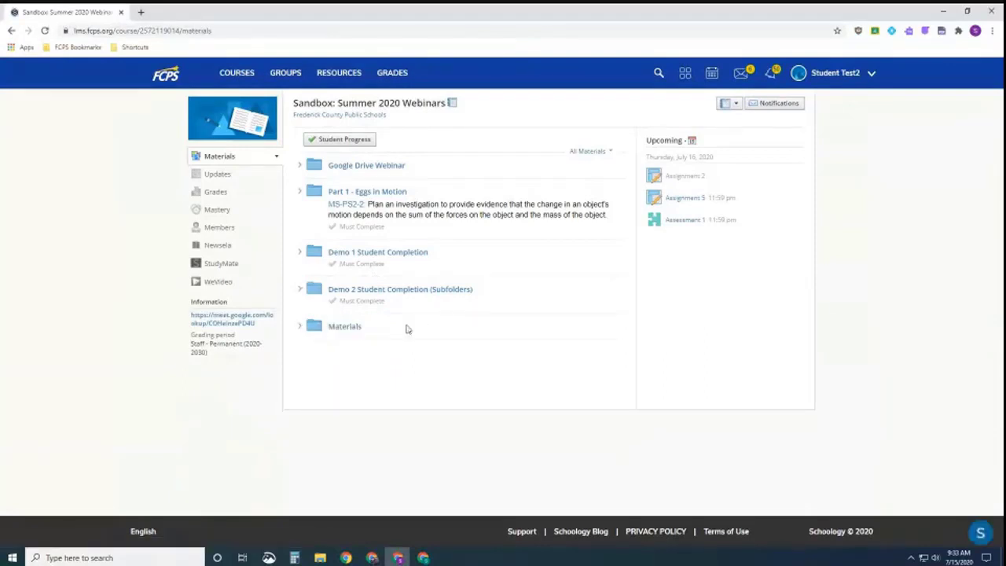
click(300, 290)
click(322, 315)
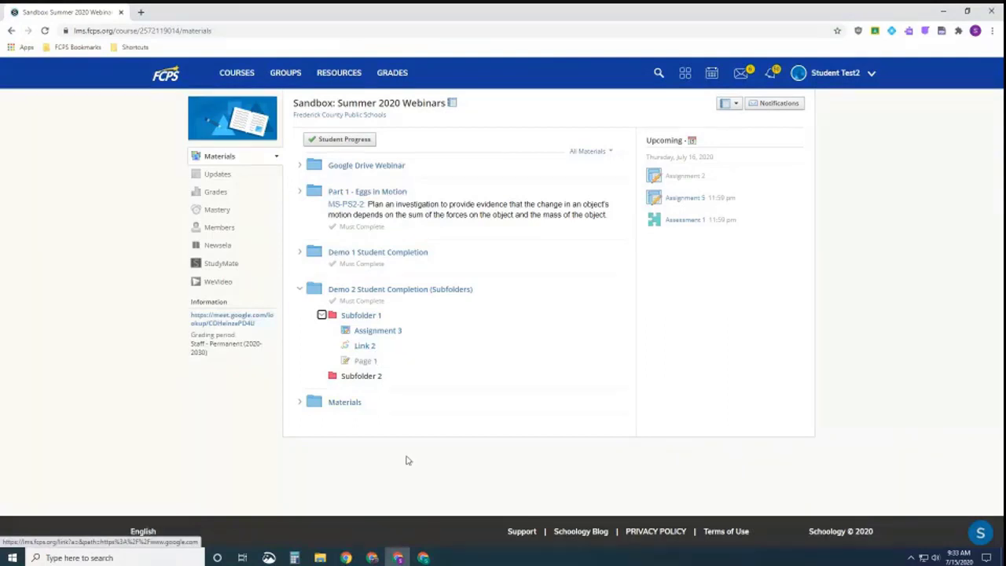
- In the teacher window, review Subfolder 1's student completion rules without changing them, and expand the subfolder's contents
key(alt+Tab)
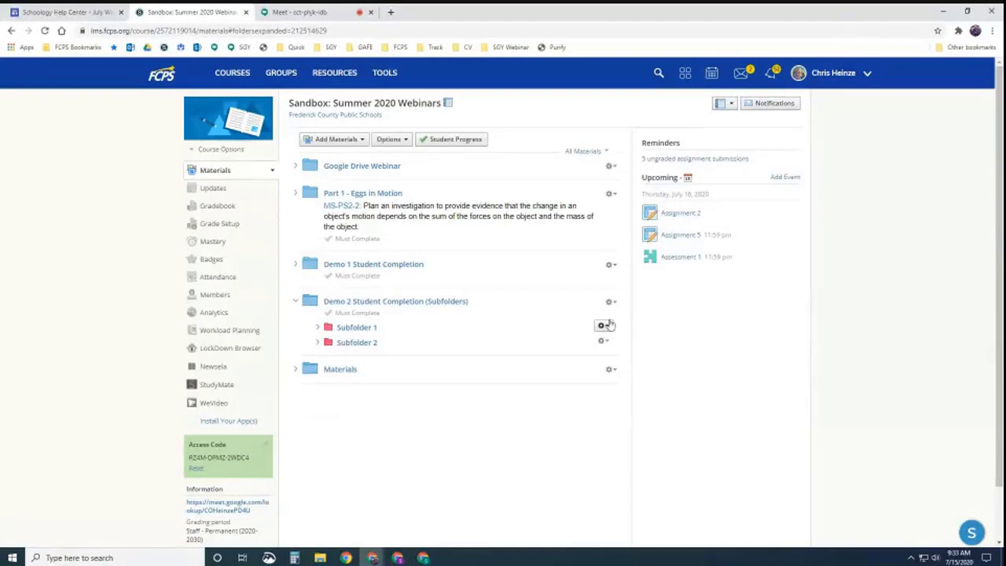
click(604, 326)
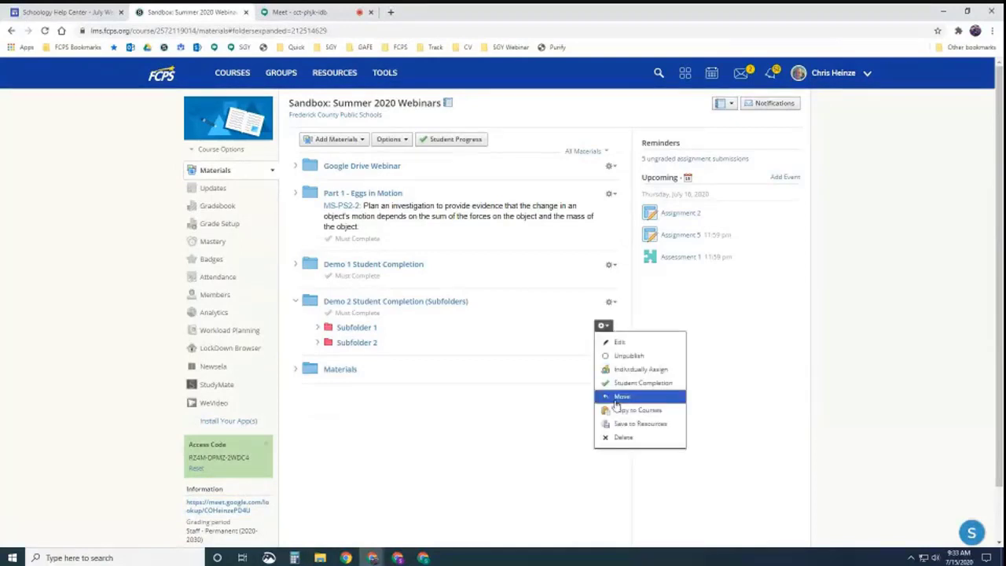
click(629, 381)
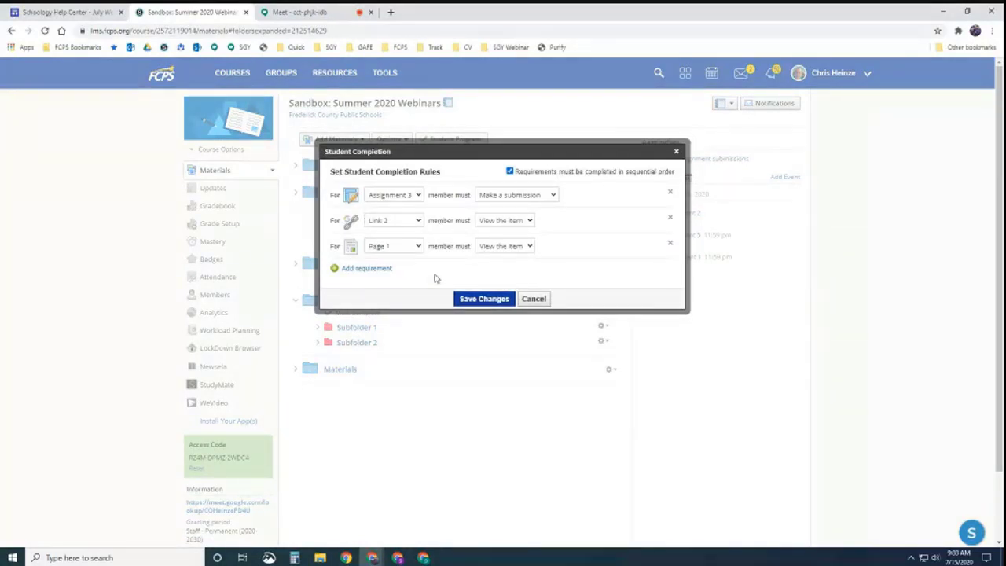
click(531, 300)
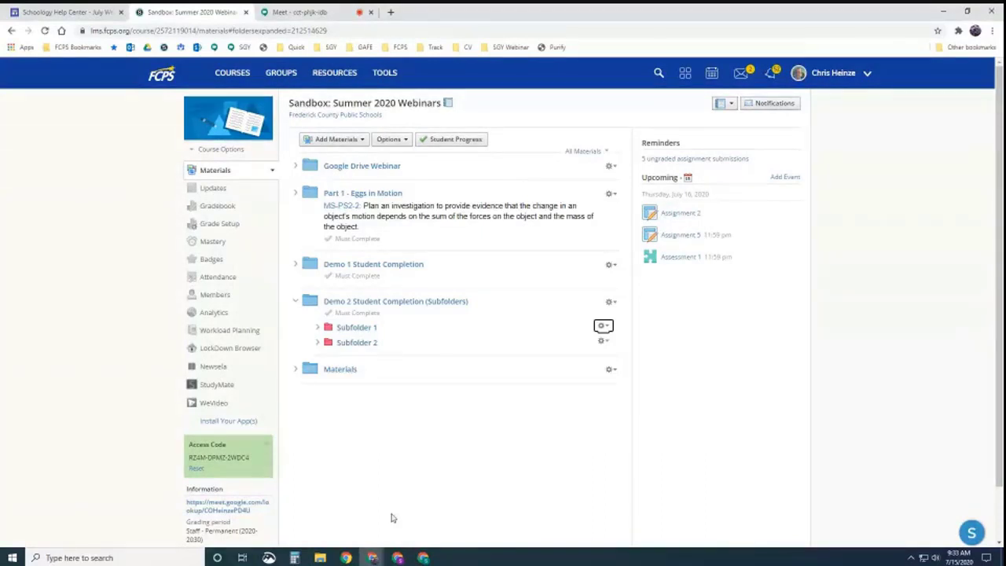
click(318, 328)
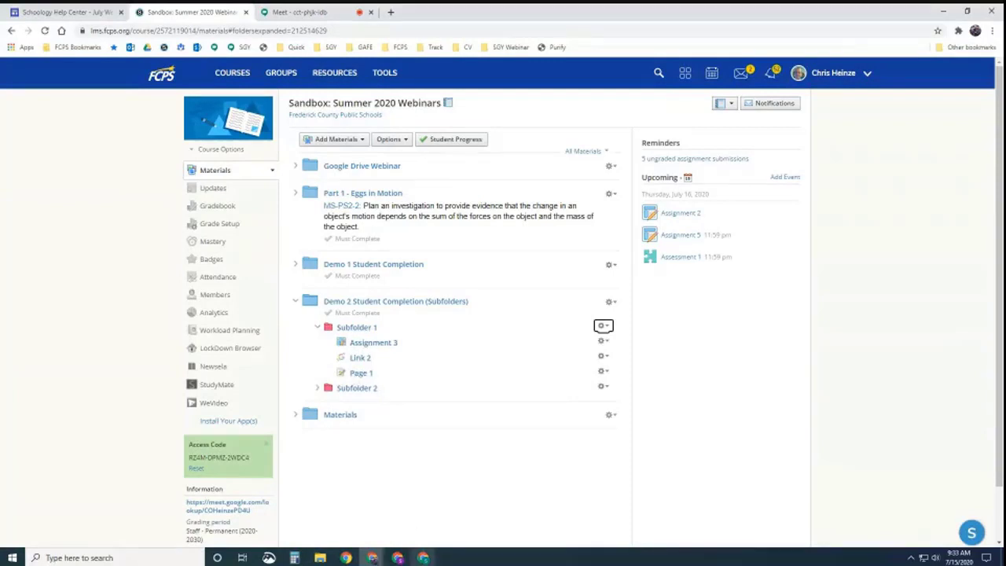
- Return to the student window, reload the course, expand Demo 2 and Subfolder 1, and visit Link 2 again
click(398, 557)
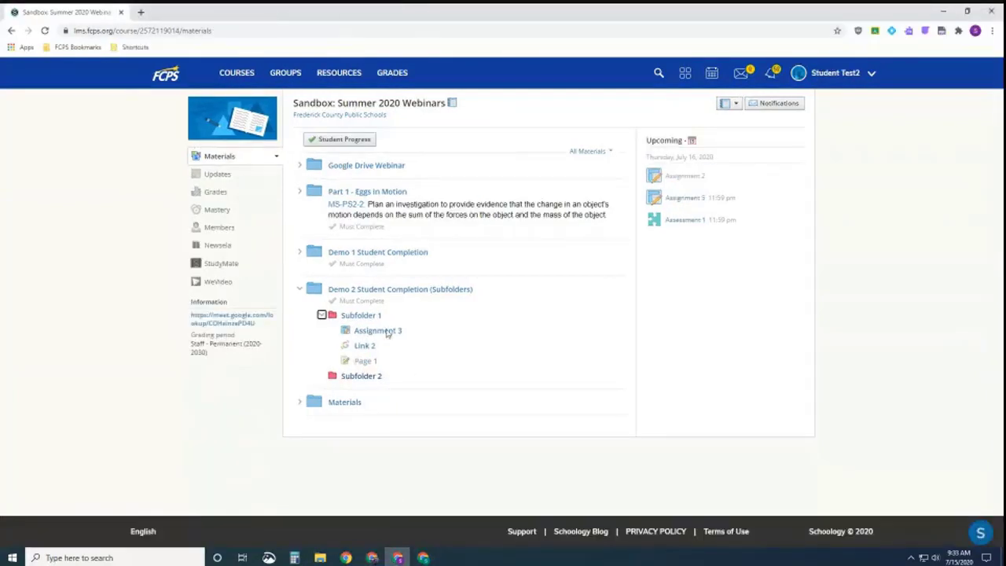
click(45, 30)
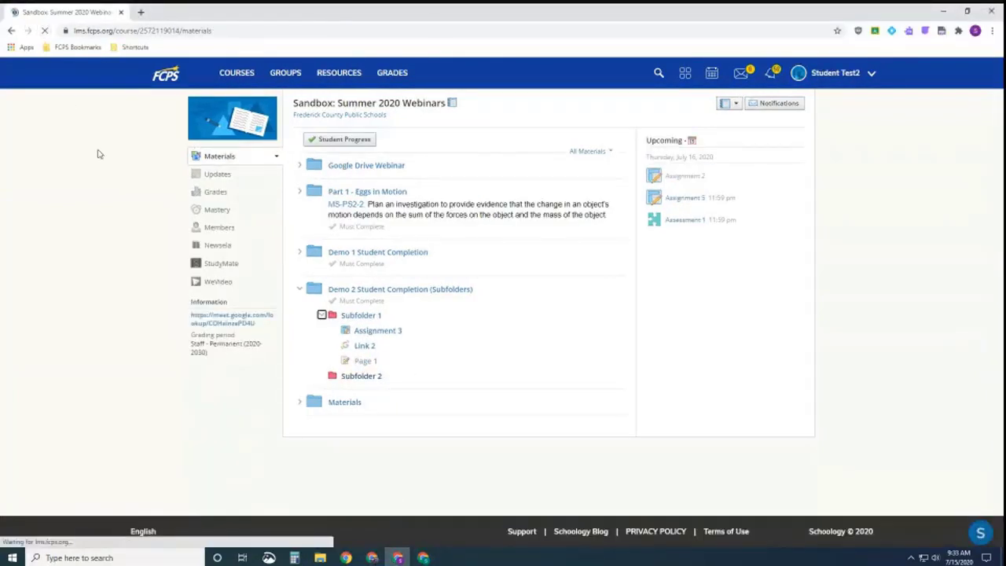
click(299, 289)
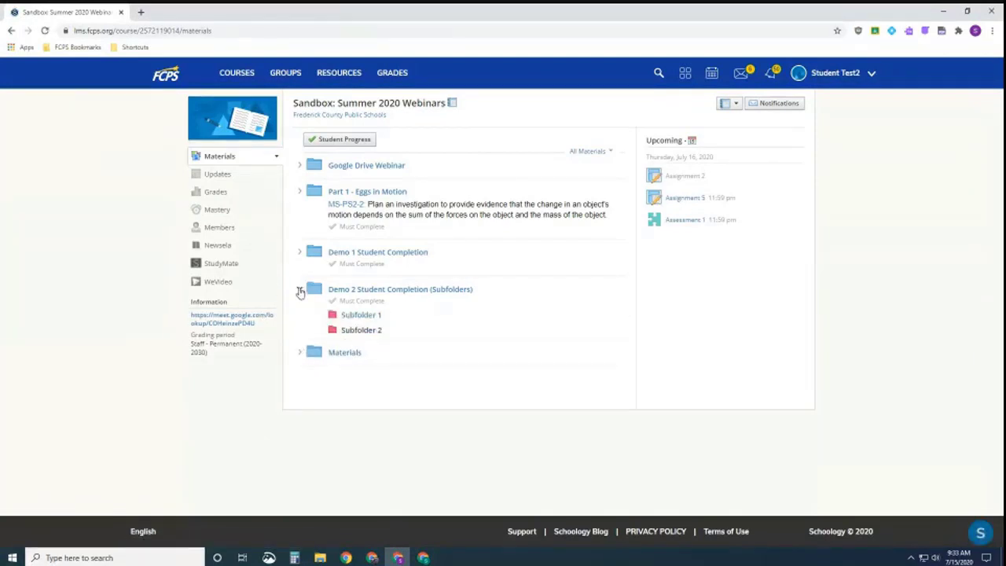
click(322, 314)
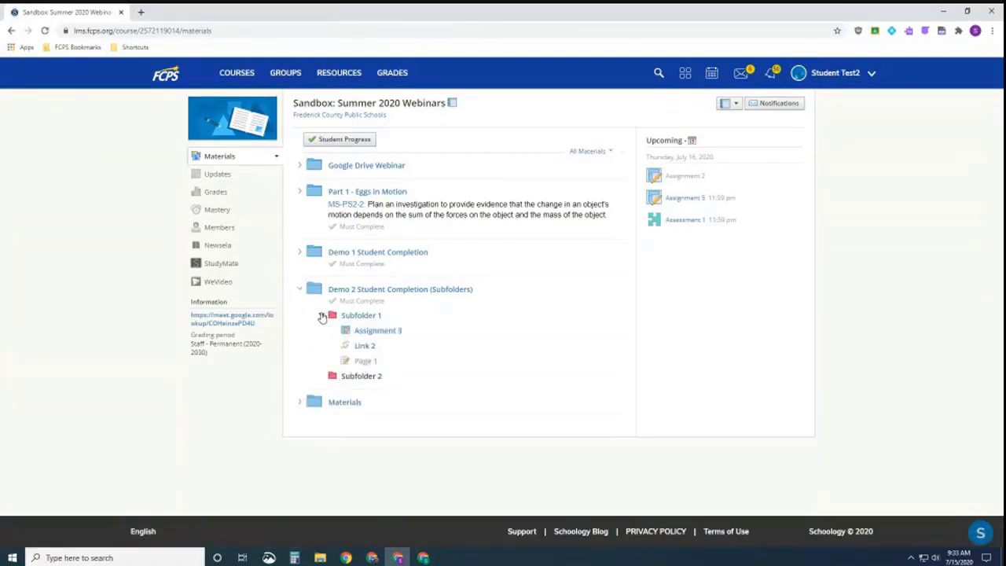
click(365, 347)
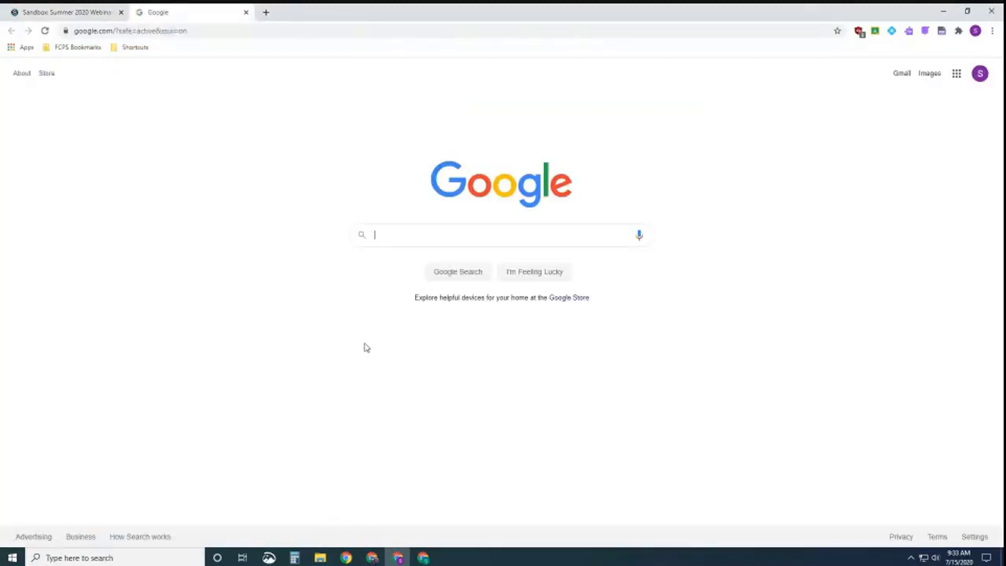
- Go back to the student's course page, leaving the link page open, reload it, and re-expand Subfolder 1 to check Page 1
click(85, 13)
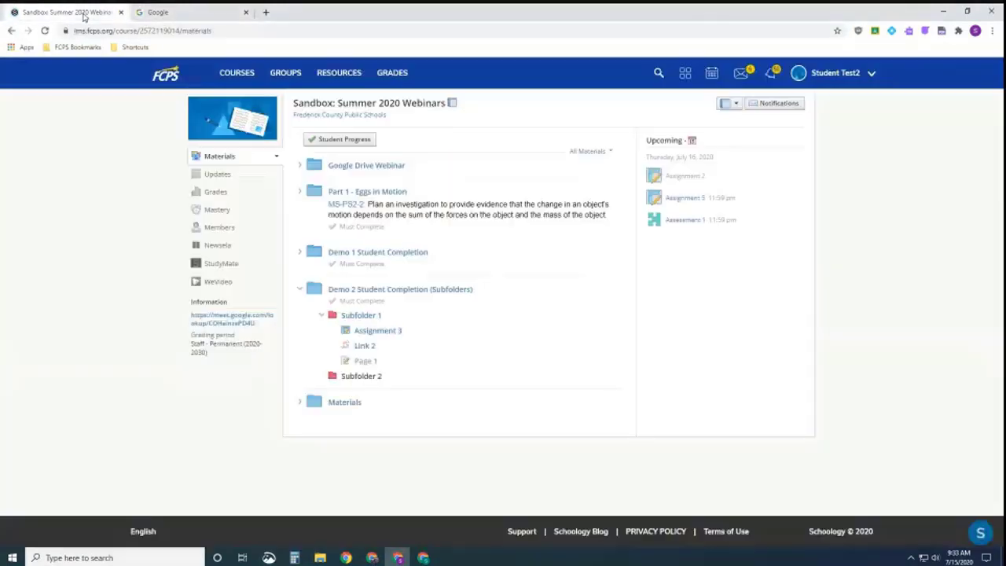
click(44, 31)
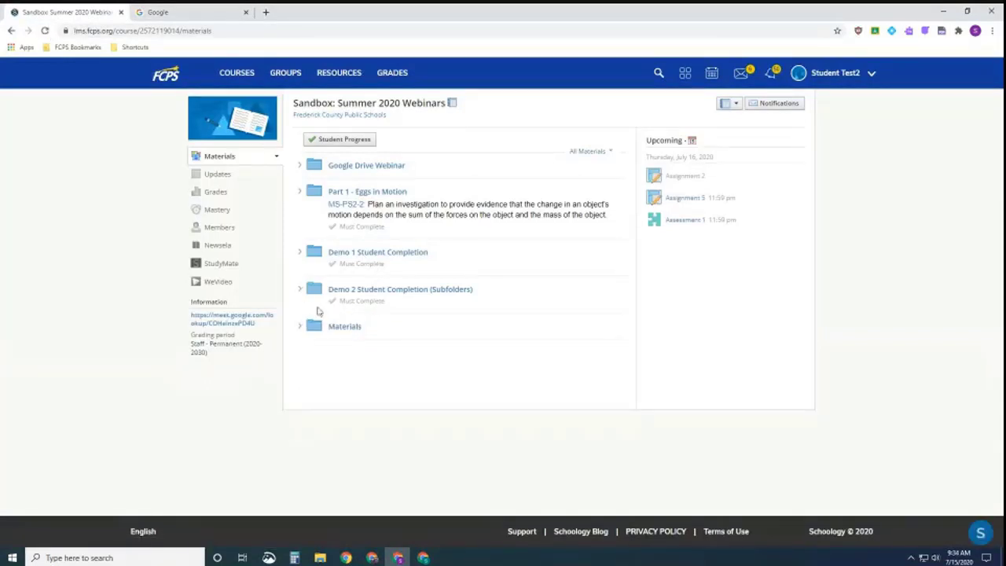
click(300, 289)
click(321, 315)
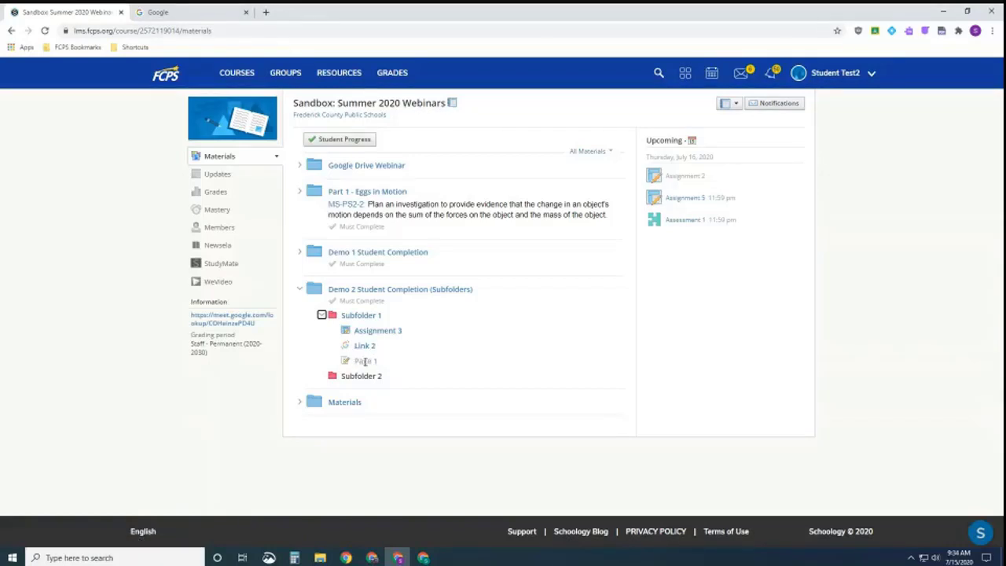
- Open Subfolder 1 in the teacher window, recheck its Student Progress, and view the students' completion again
mouse_move(371, 557)
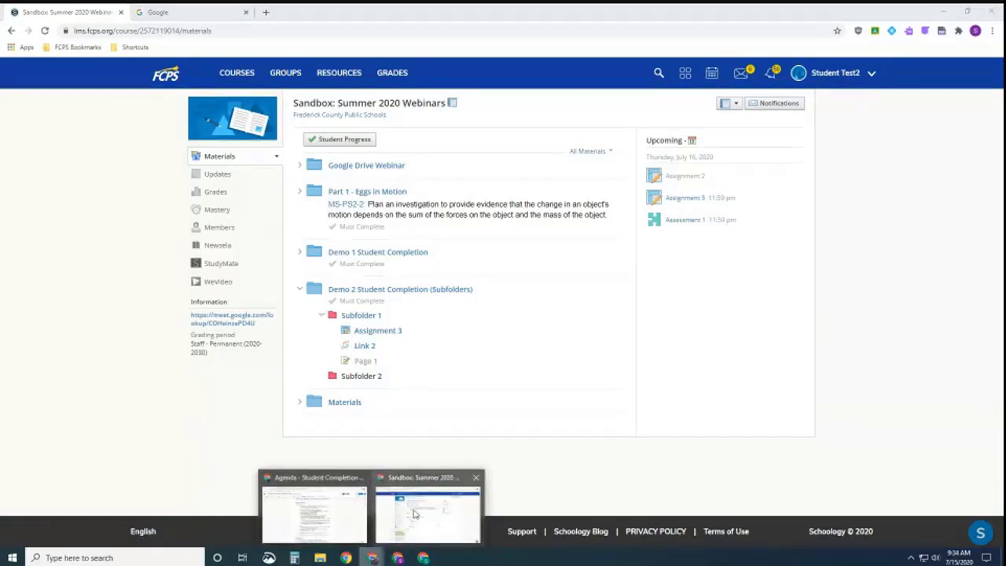
click(424, 515)
mouse_move(371, 331)
mouse_down()
mouse_move(384, 292)
mouse_move(360, 328)
mouse_up()
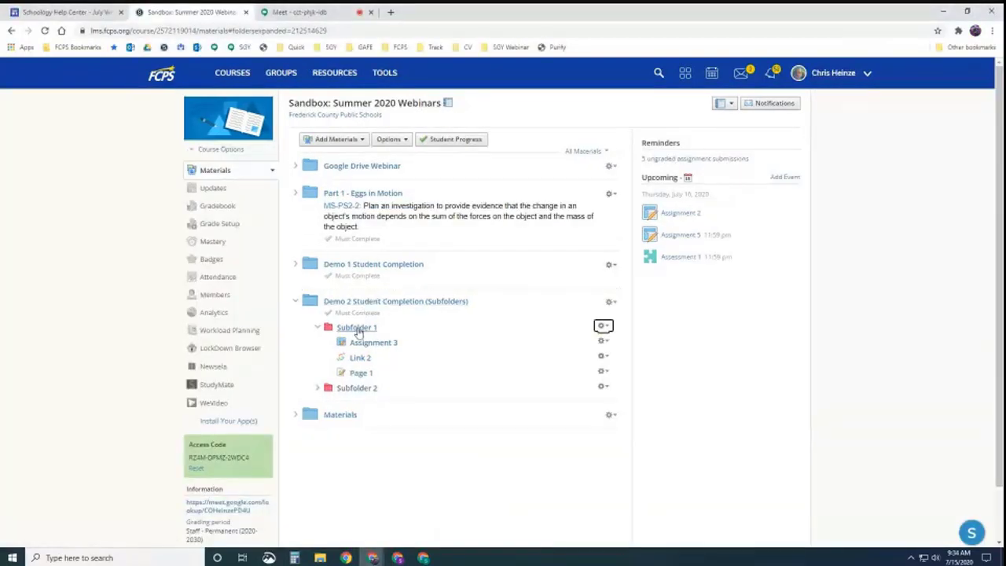
click(360, 328)
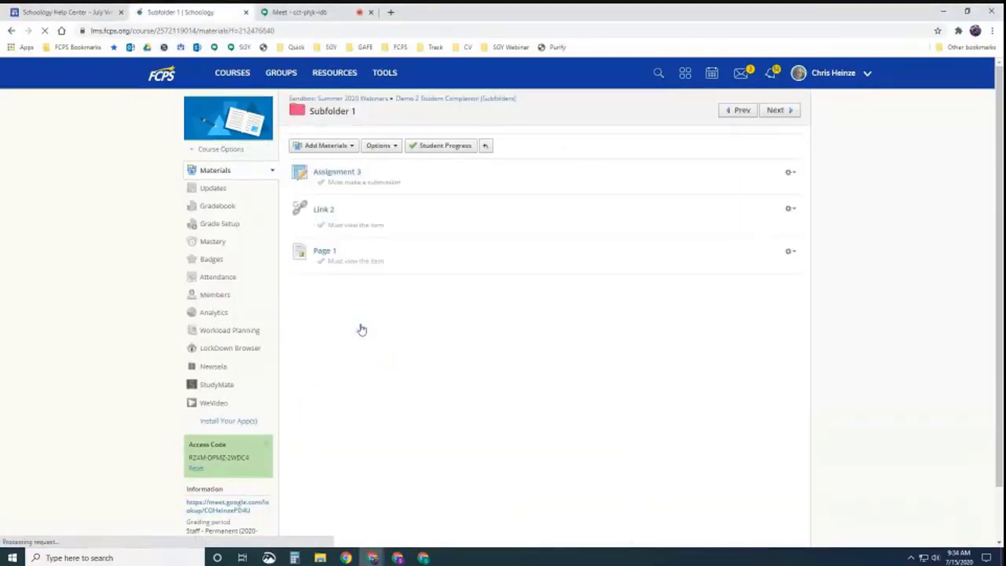
click(447, 147)
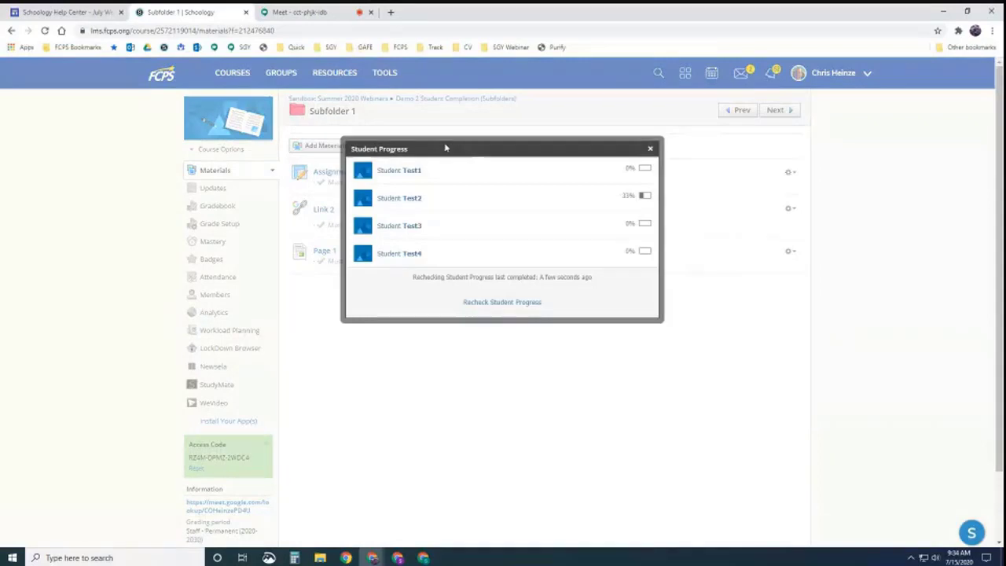
click(464, 301)
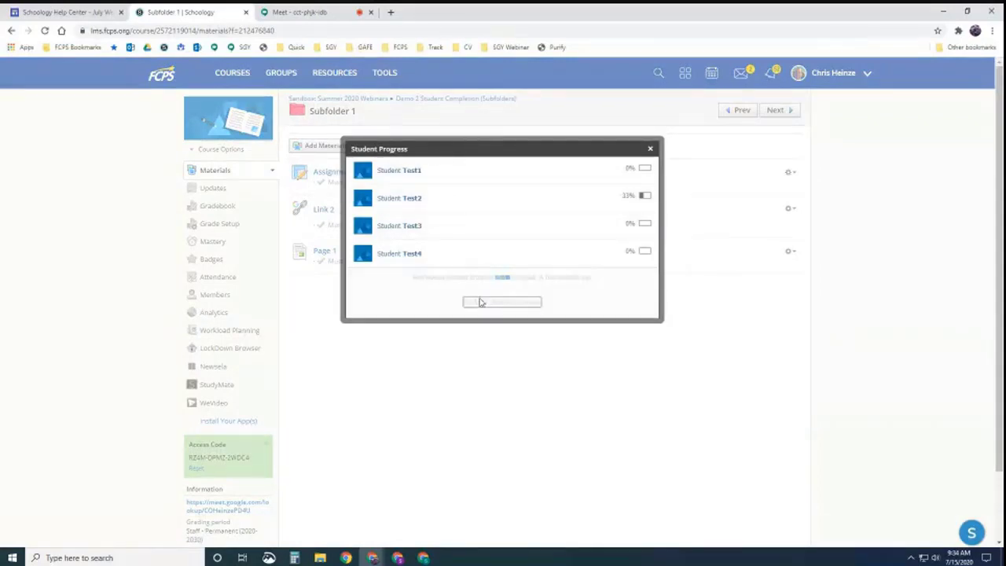
click(650, 149)
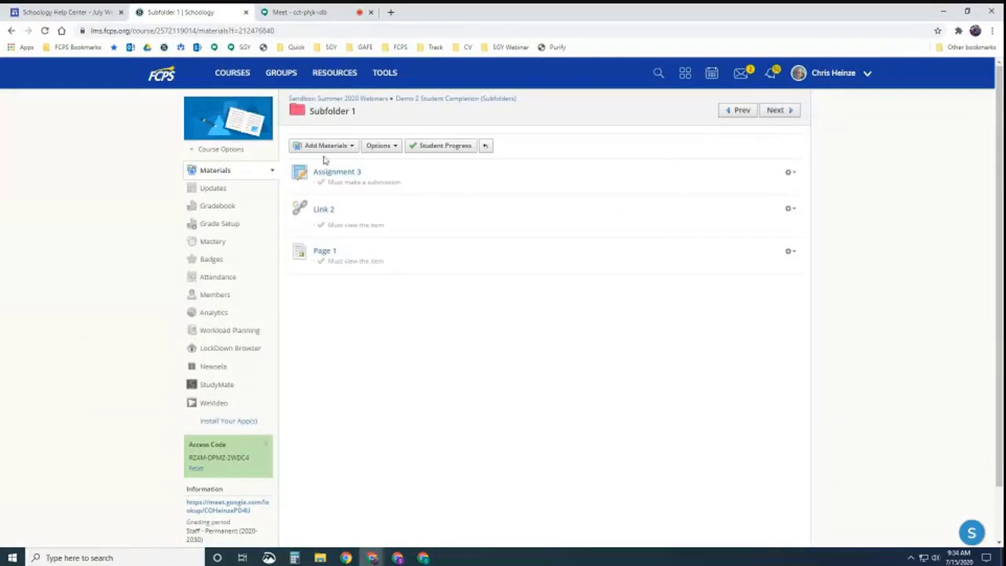
click(448, 146)
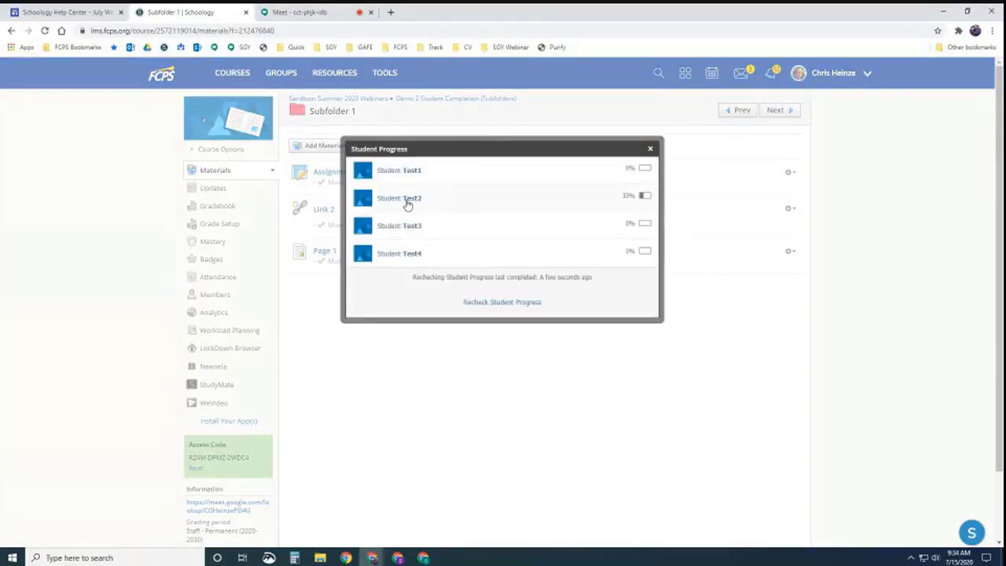
click(650, 149)
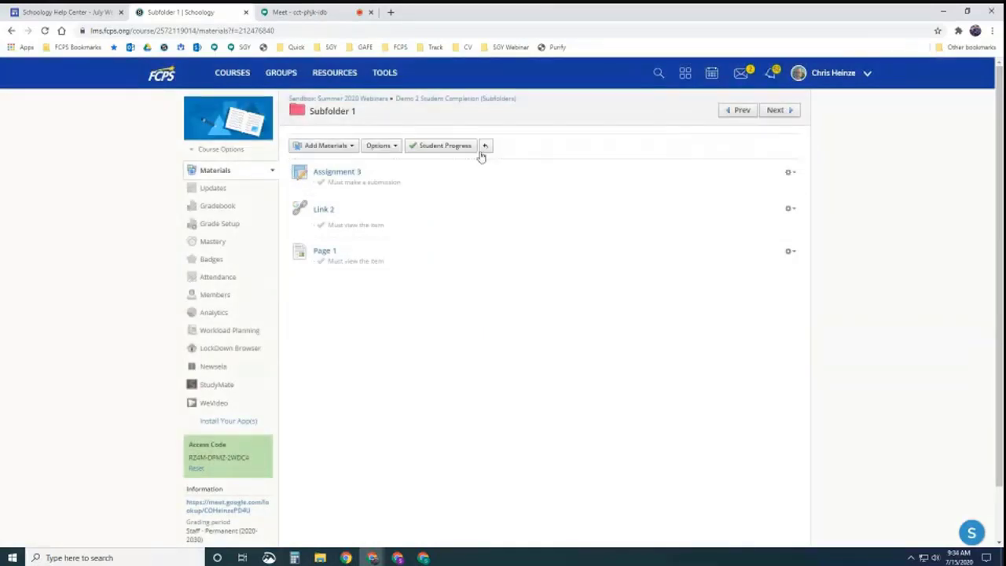
- Remove the Page 1 and Link 2 requirements from Subfolder 1's student completion rules, keep only the Assignment 3 submission, and save
click(383, 146)
click(393, 177)
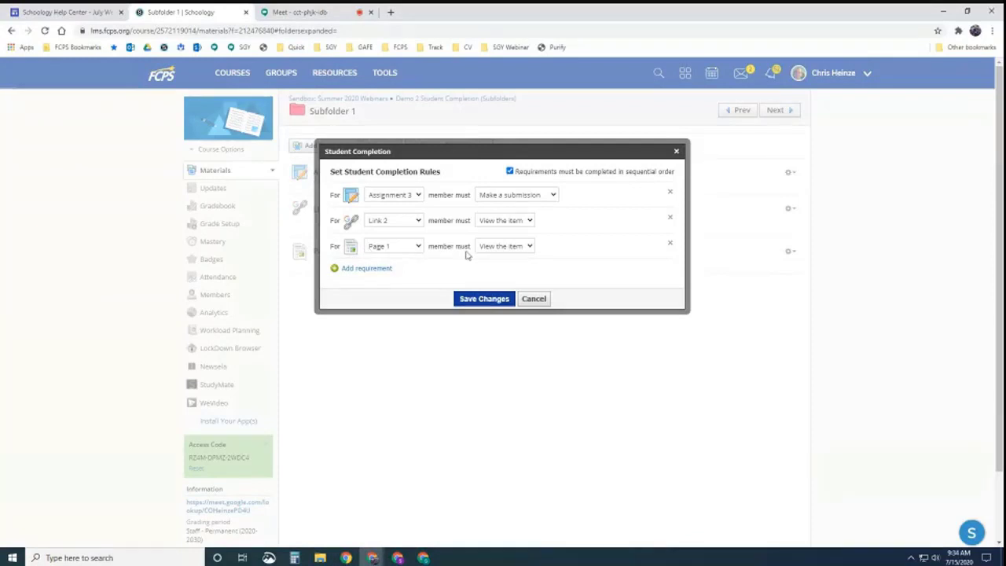
click(668, 244)
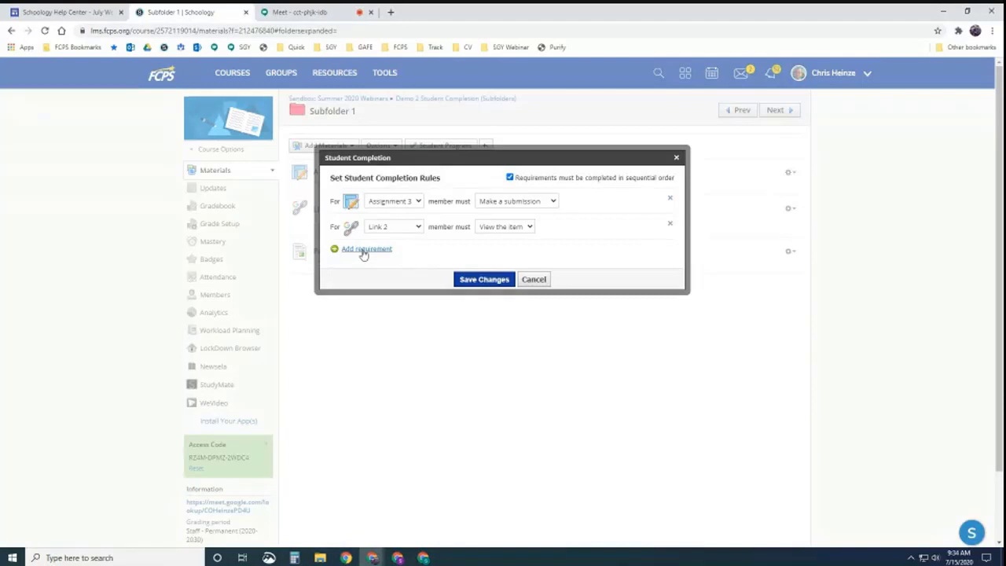
click(668, 226)
click(479, 264)
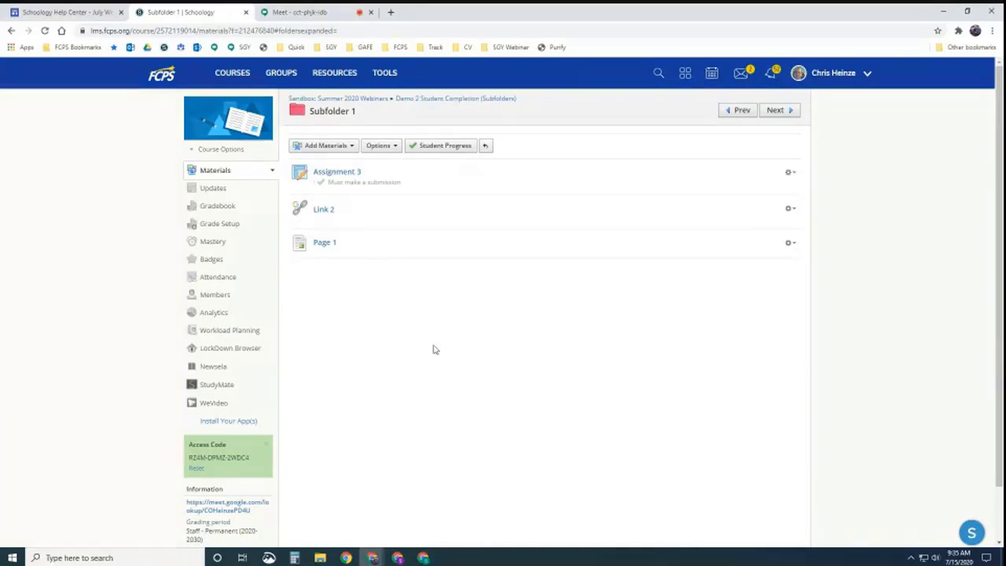
- Switch to the second test student's window, reload the course, and expand Demo 2 with Subfolder 1 and Subfolder 2 to check access
click(398, 557)
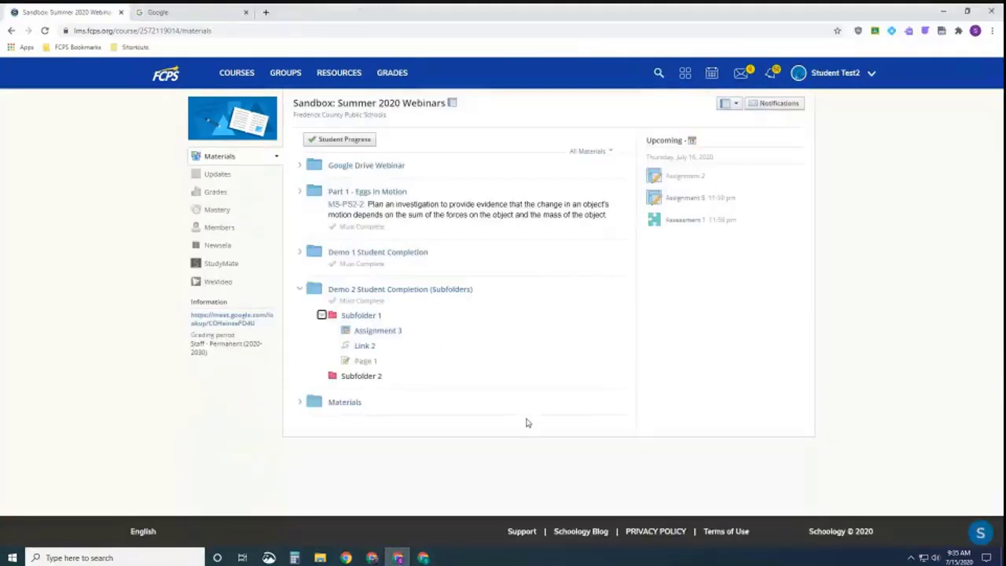
click(45, 30)
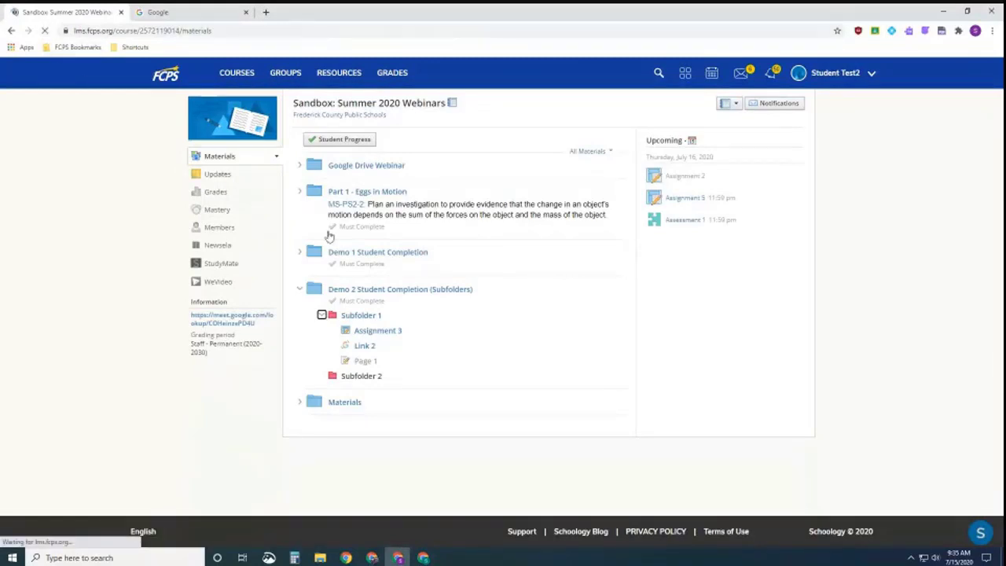
click(300, 291)
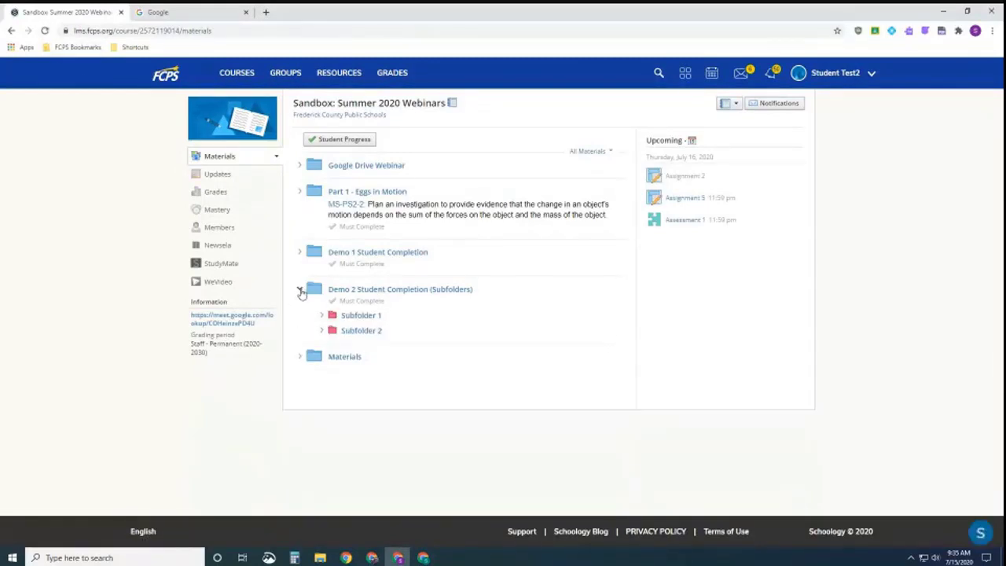
click(321, 314)
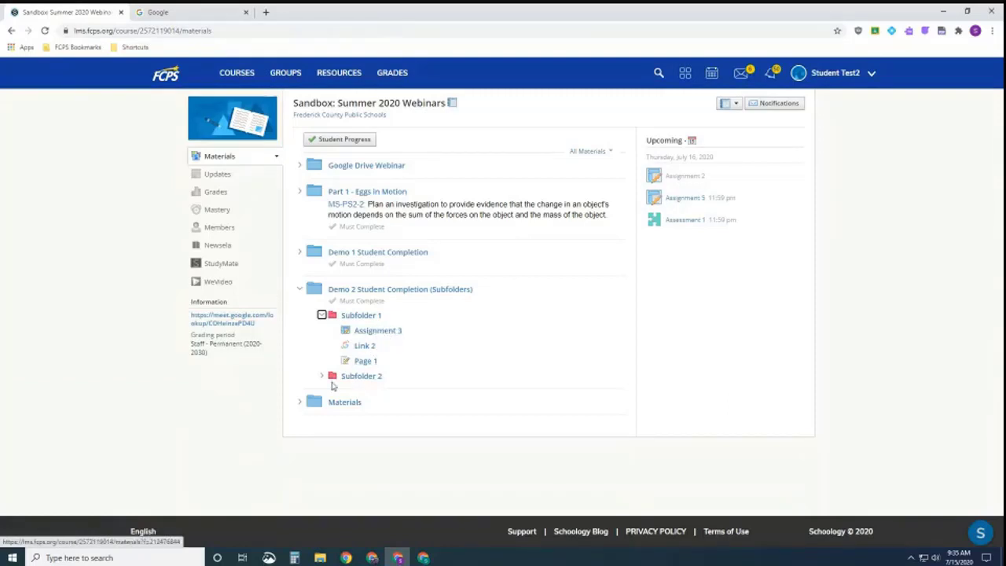
click(378, 392)
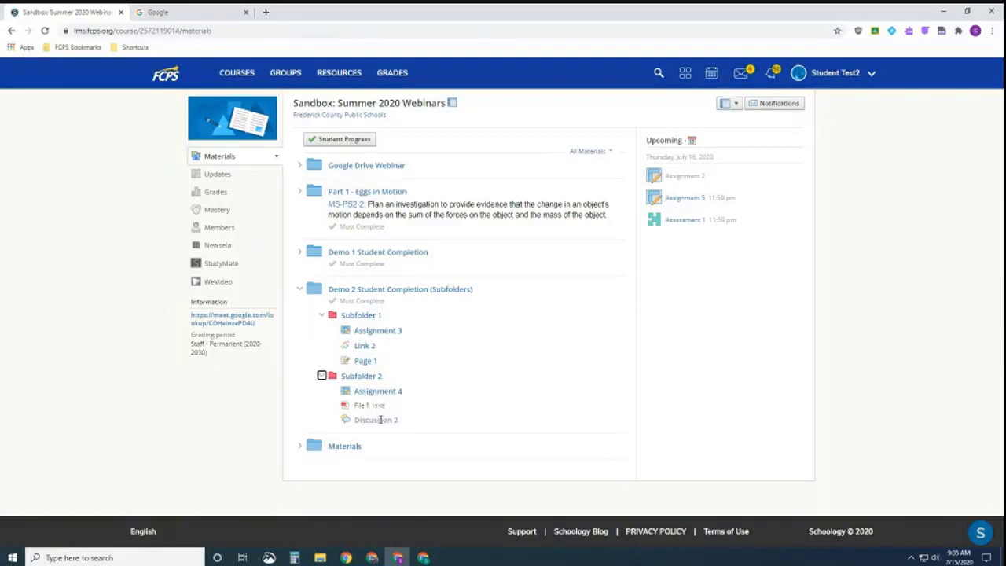
- Open Assignment 4 in Subfolder 2 as the student and submit a blank created document
click(379, 395)
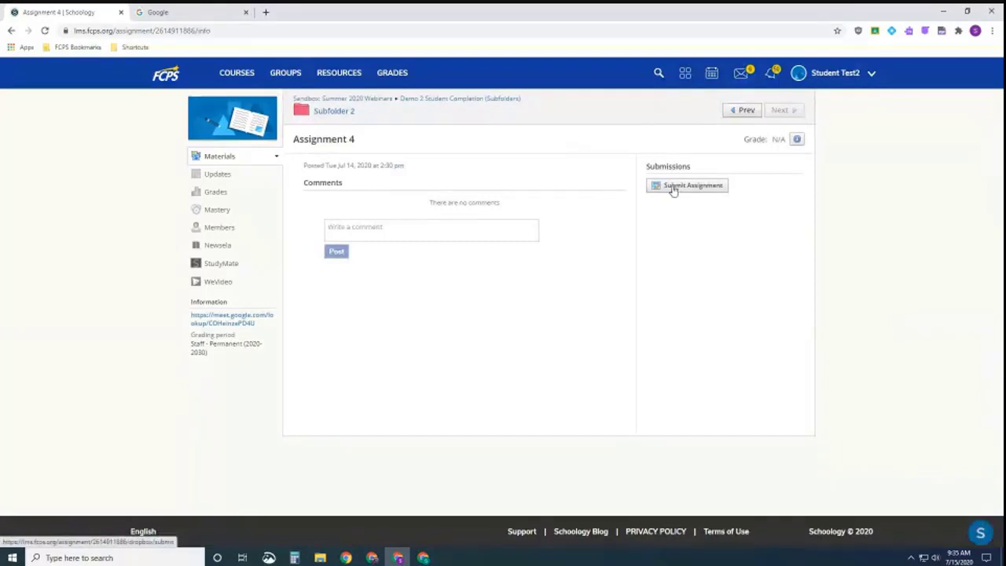
click(670, 190)
click(408, 178)
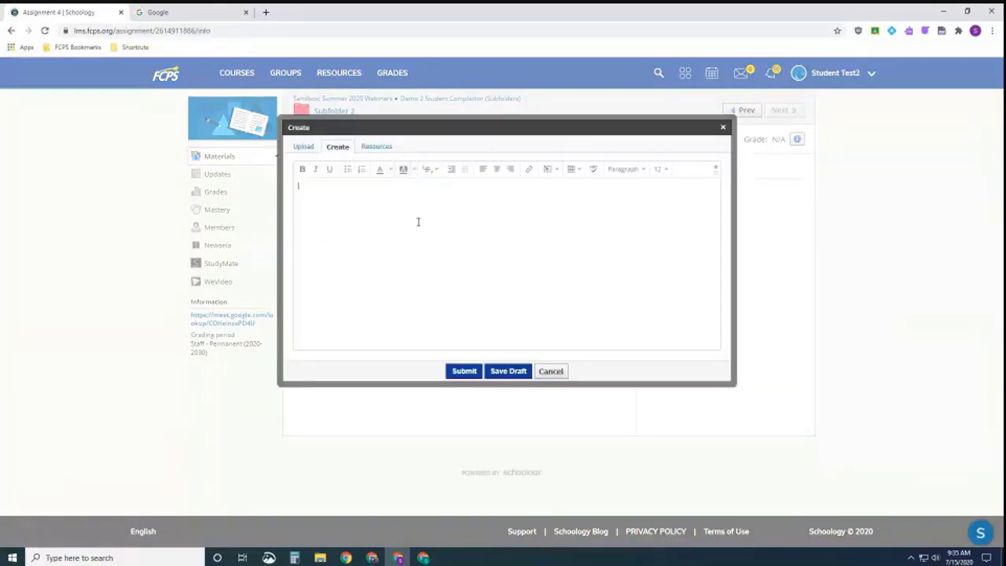
click(465, 371)
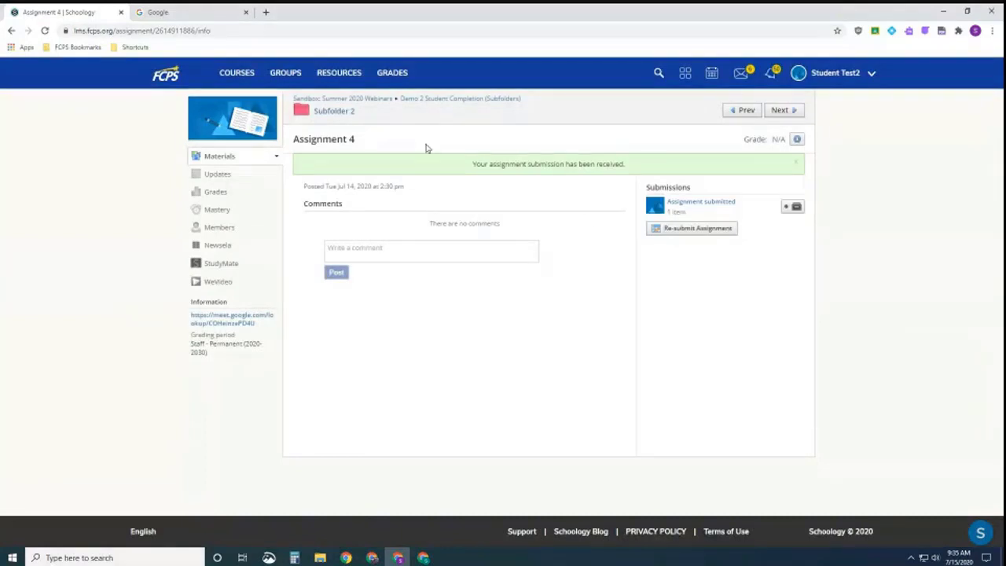
- Return to the Sandbox: Summer 2020 Webinars course page and expand Demo 2 and Subfolder 2 to check the remaining items
click(374, 98)
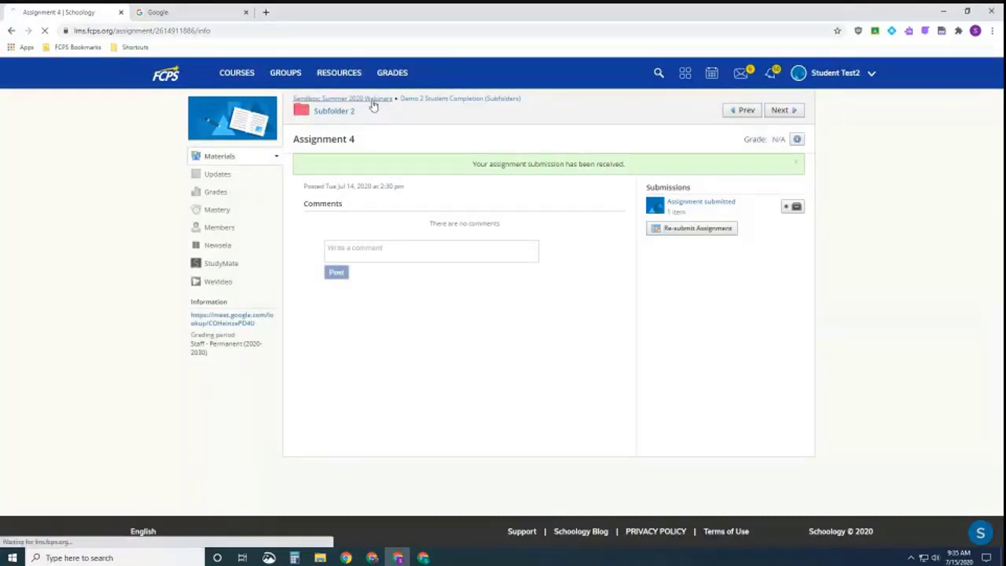
click(299, 289)
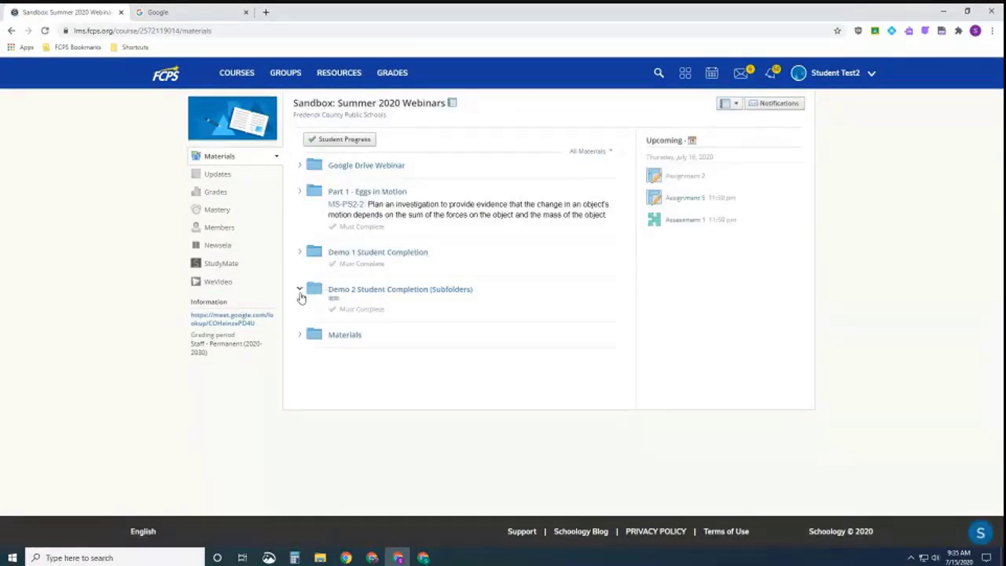
click(321, 331)
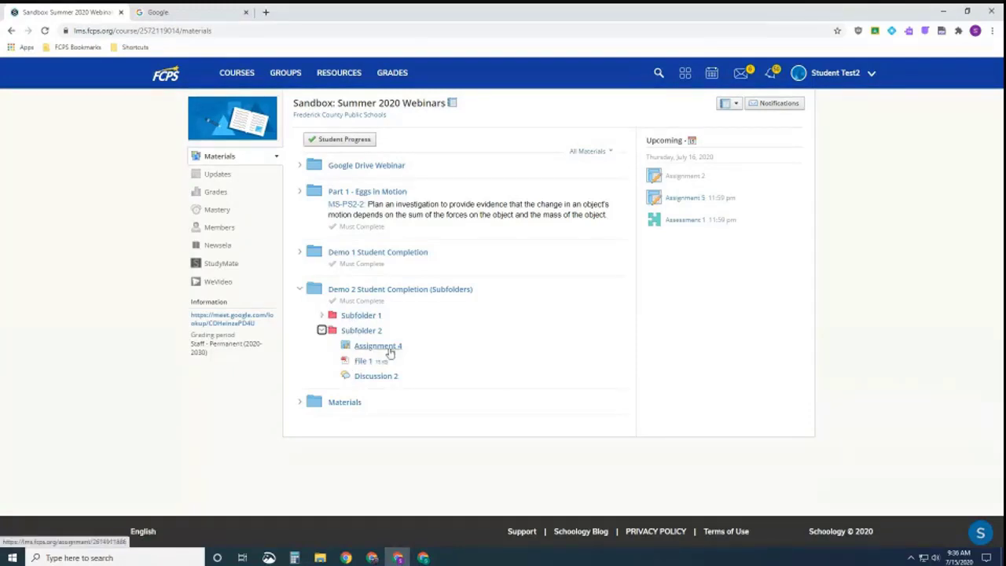
- Switch to the teacher window, open the Demo 2 Student Completion (Subfolders) folder, and expand Subfolder 2
mouse_move(370, 559)
click(411, 532)
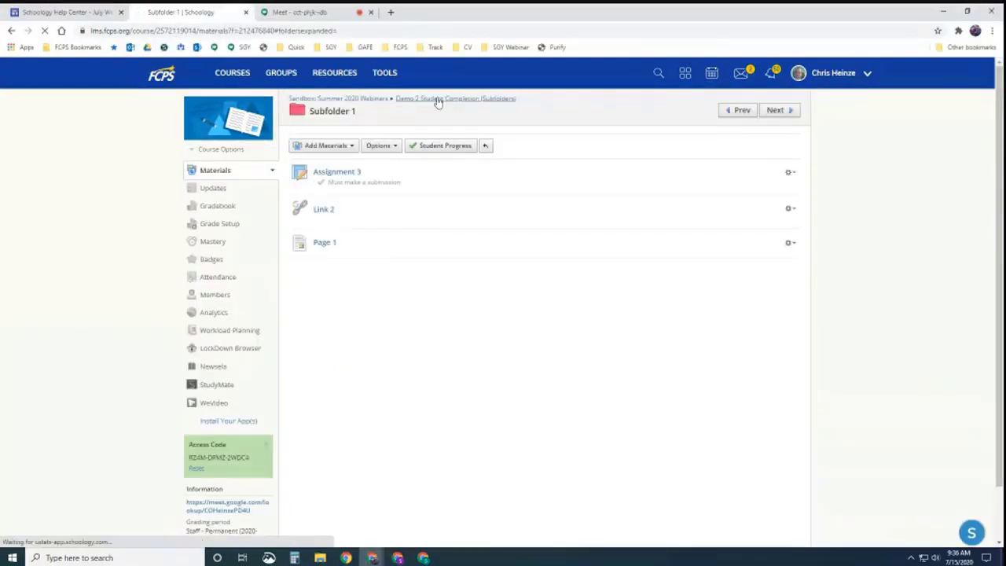
click(440, 100)
click(285, 209)
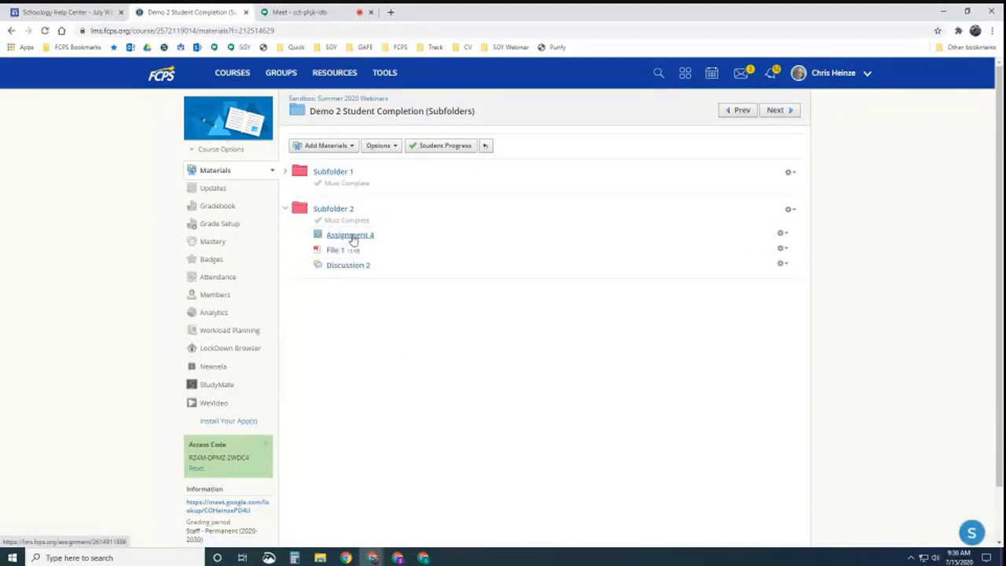
- Edit Assignment 4 so that it is individually assigned to the second test student only, and save the changes
click(781, 233)
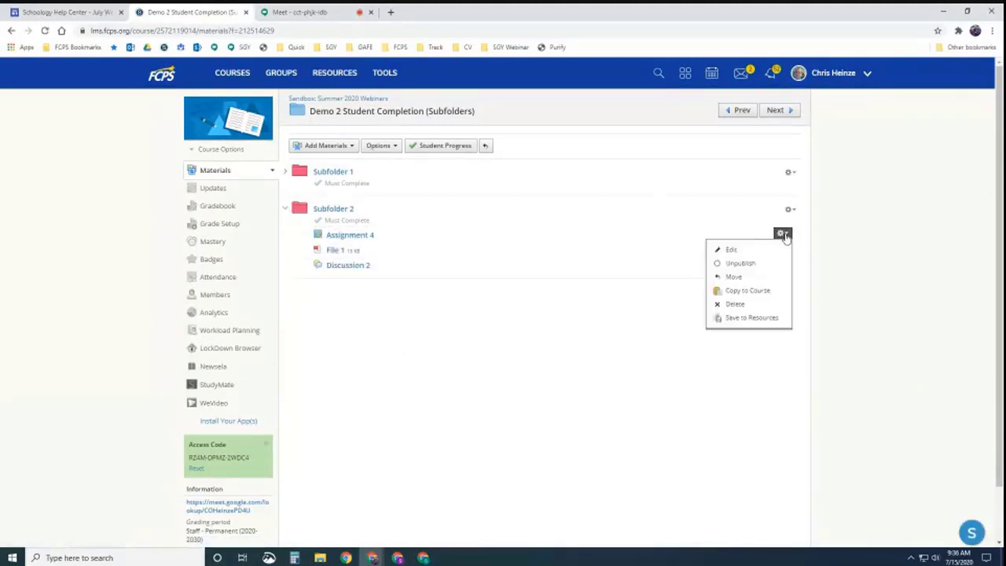
click(721, 250)
scroll(348, 319, down, 3)
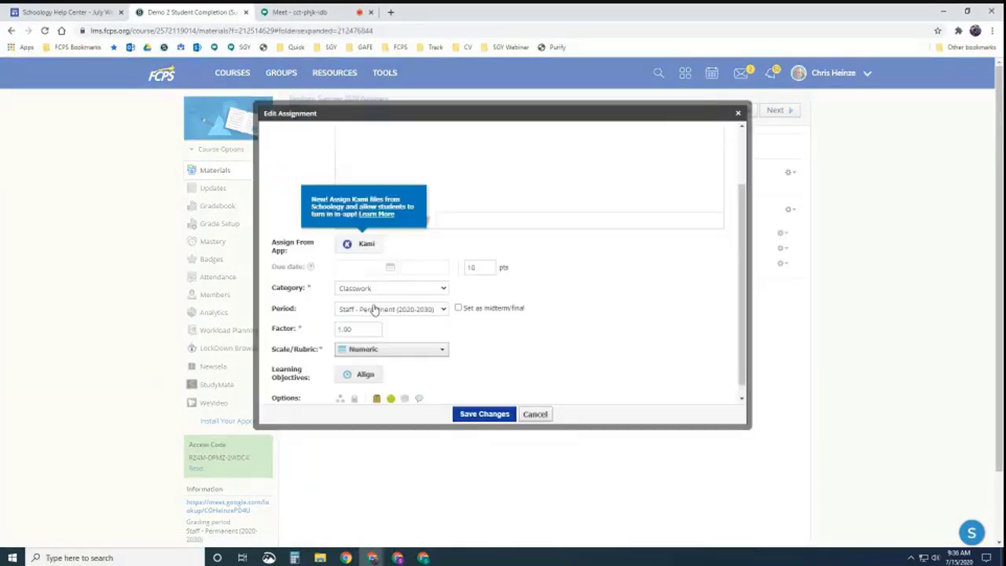
click(341, 389)
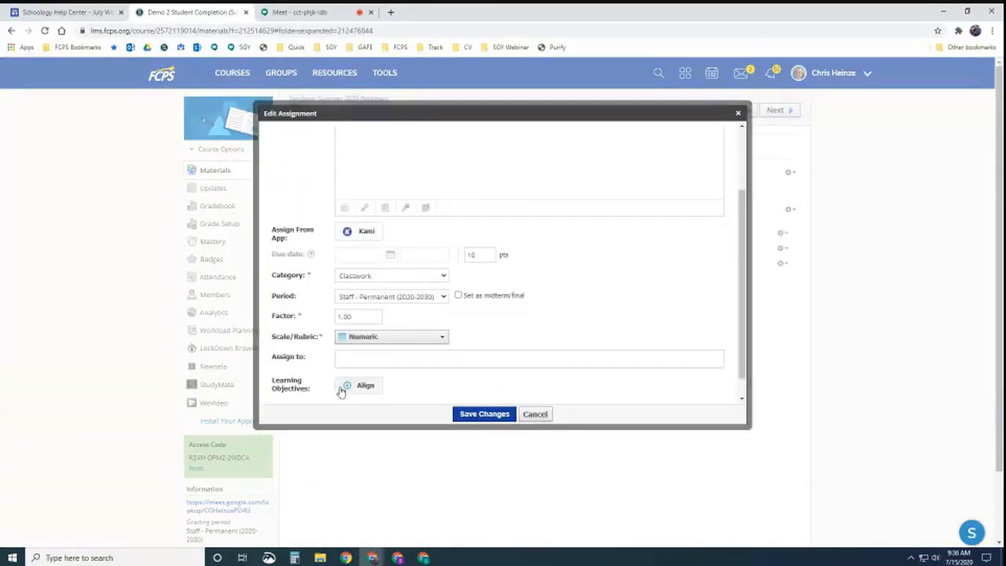
click(351, 359)
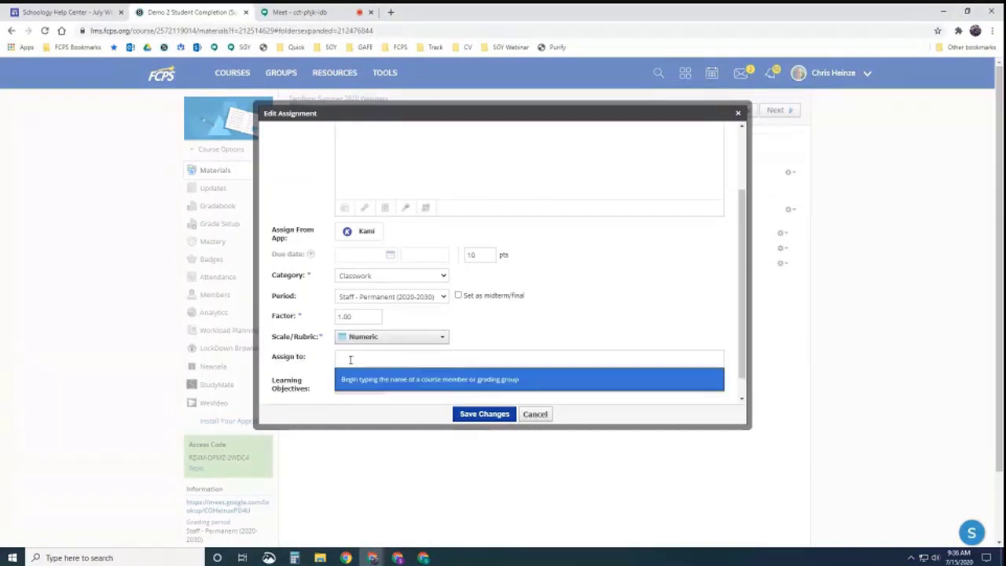
text(st)
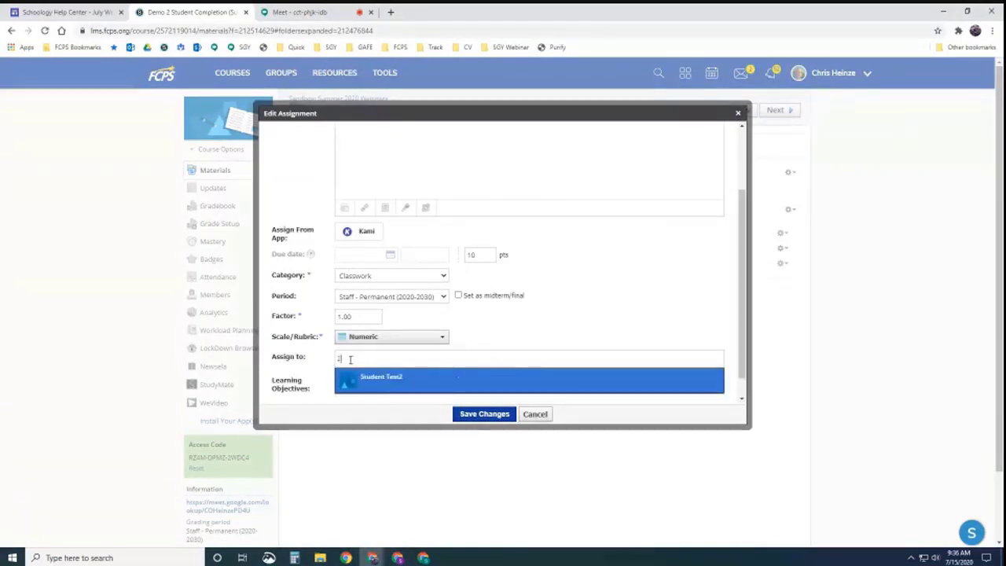
click(373, 380)
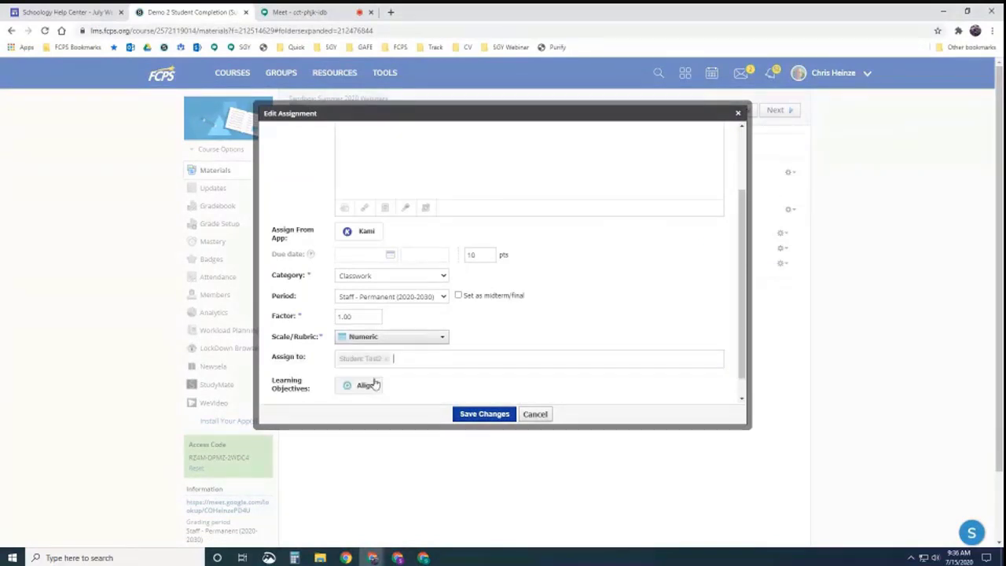
click(485, 414)
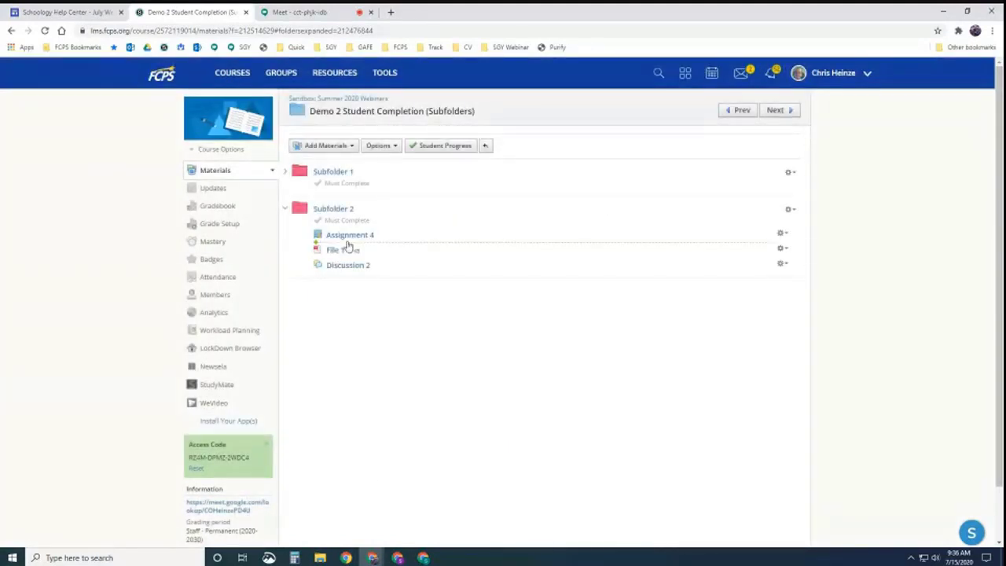
- Return to the second test student's window, reload the course, and expand Demo 2 and both subfolders to check Assignment 4
click(399, 557)
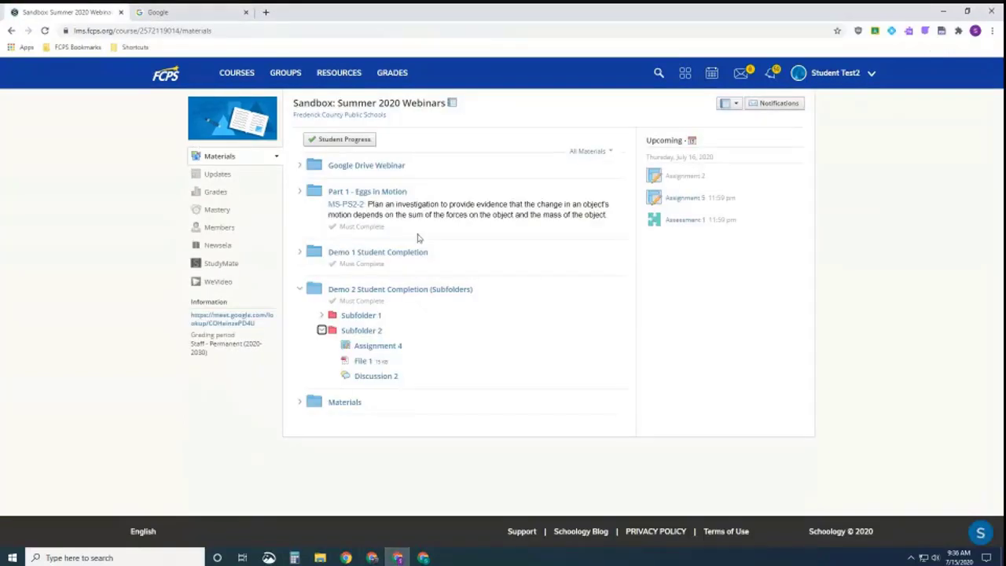
click(45, 30)
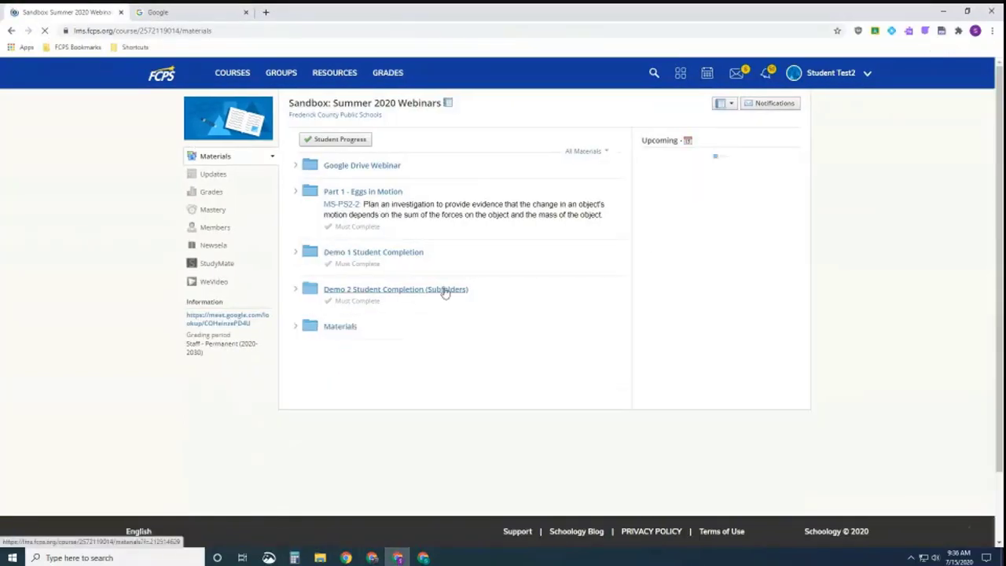
click(300, 290)
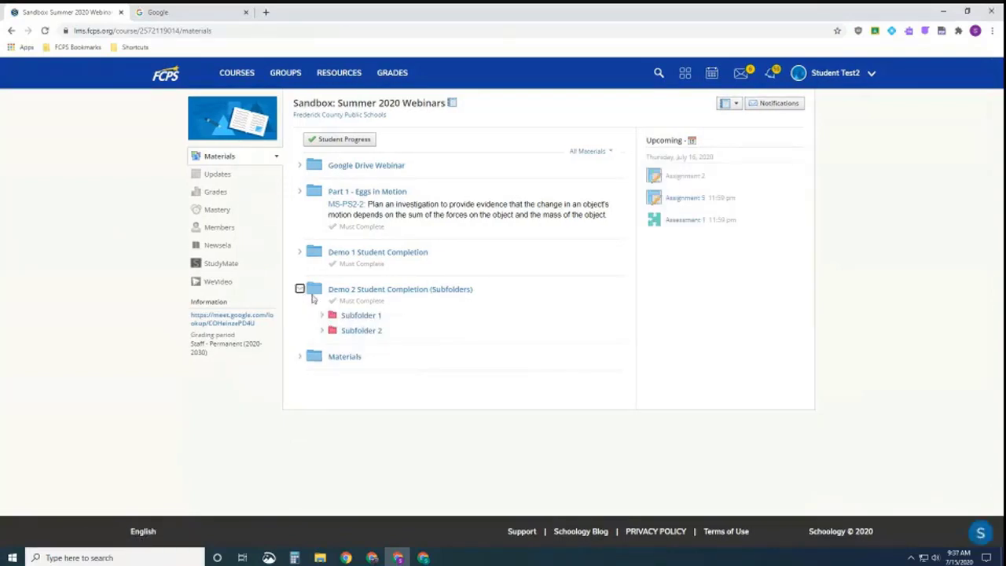
click(322, 316)
click(321, 376)
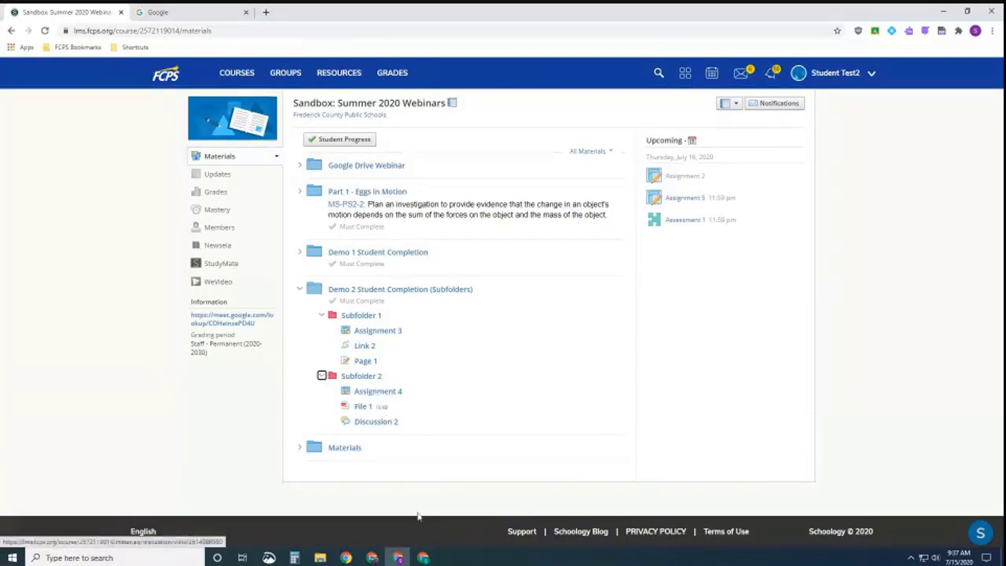
- Switch to the first test student's window, reload the course, and expand Demo 2 and Subfolder 1 to check item access
click(423, 557)
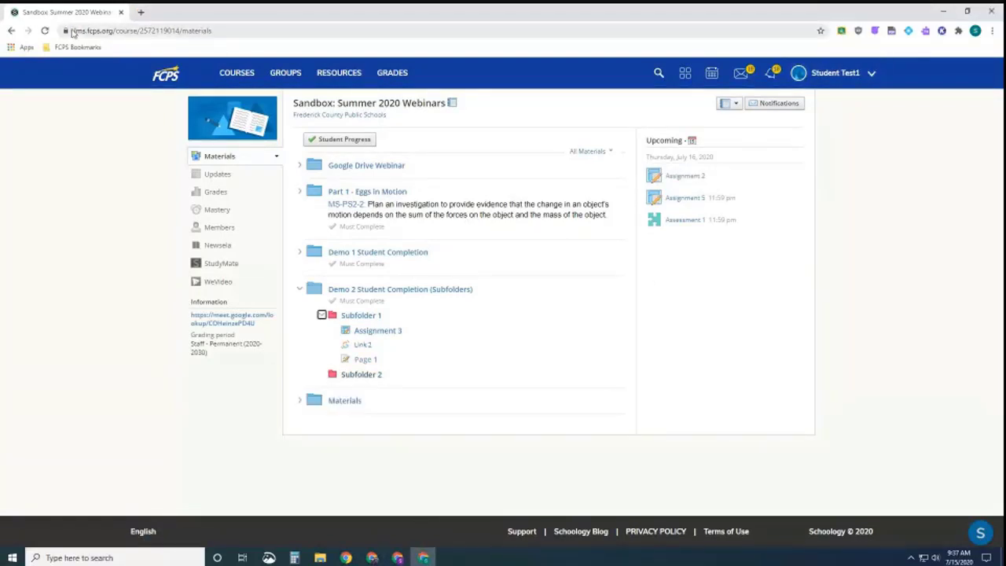
click(45, 31)
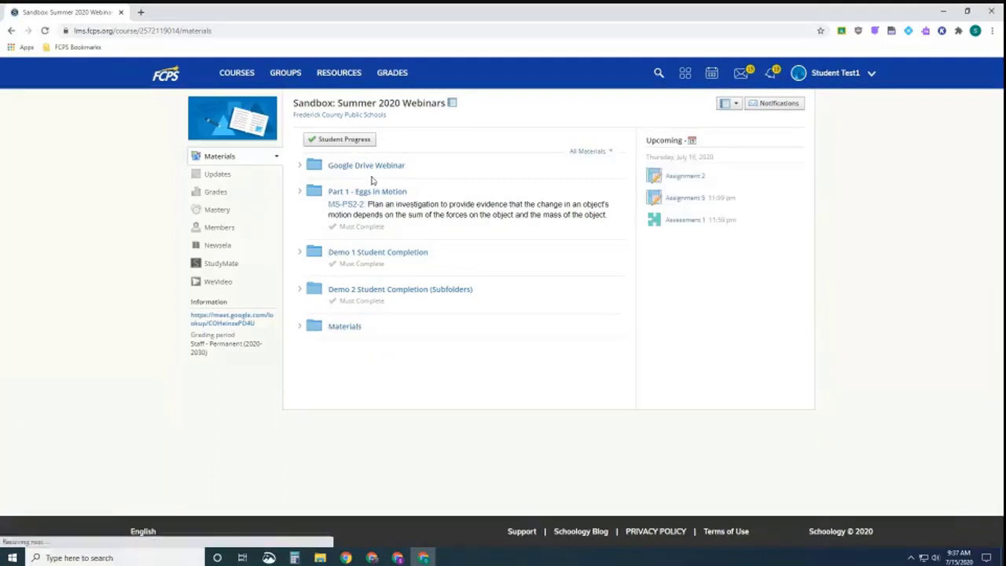
click(301, 290)
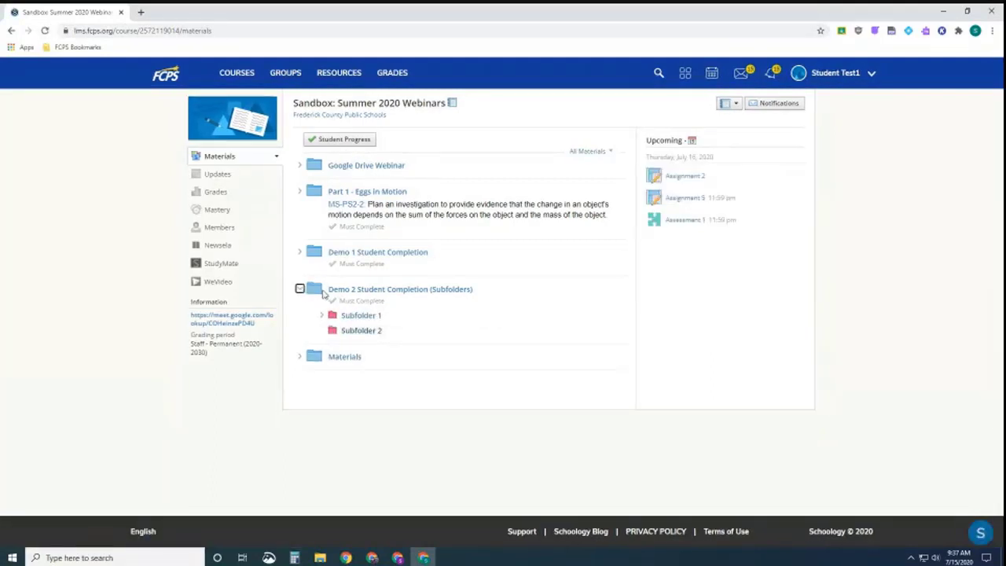
click(323, 315)
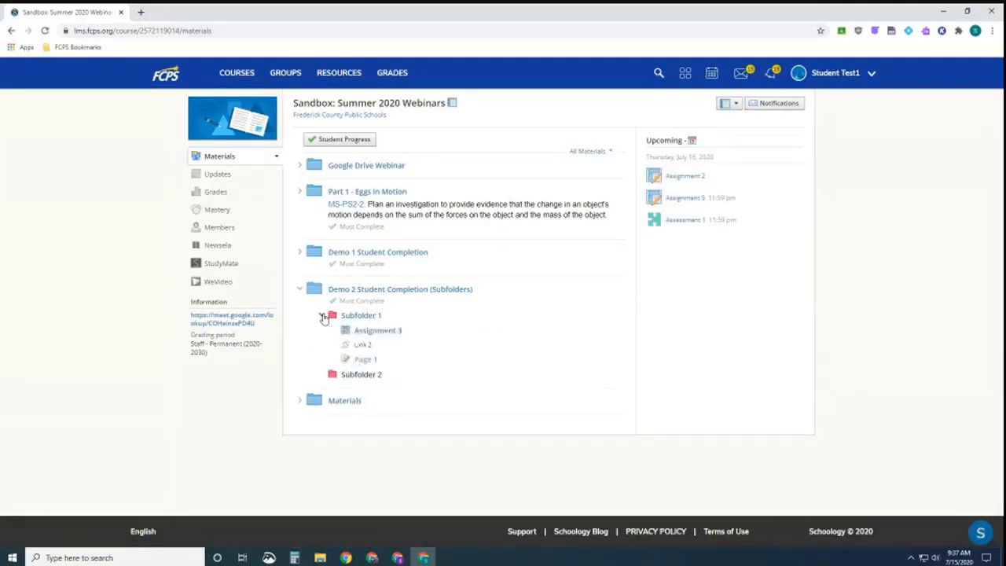
- Submit a blank created document for Assignment 3 as the first test student, and go to the Demo 2 folder
click(379, 331)
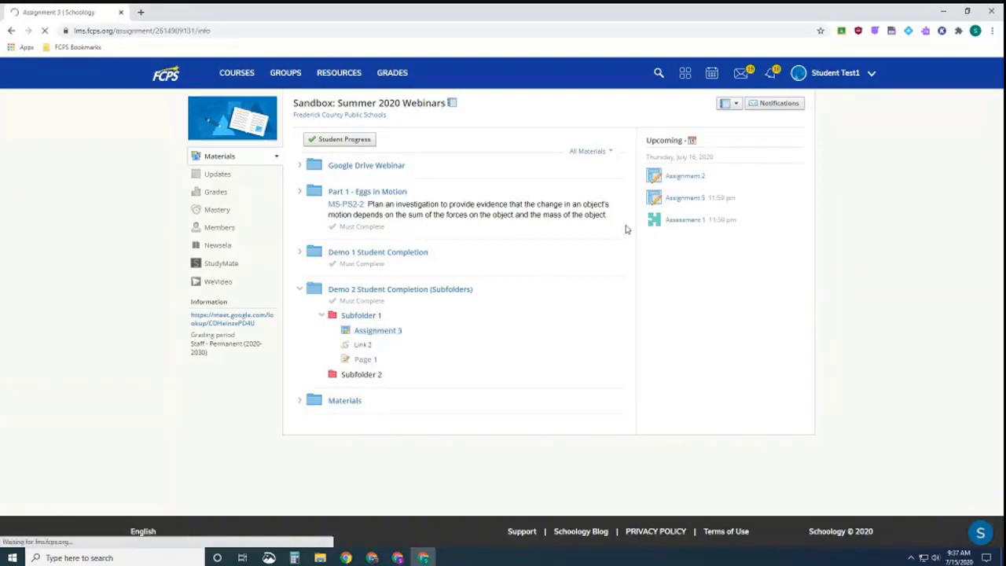
click(691, 190)
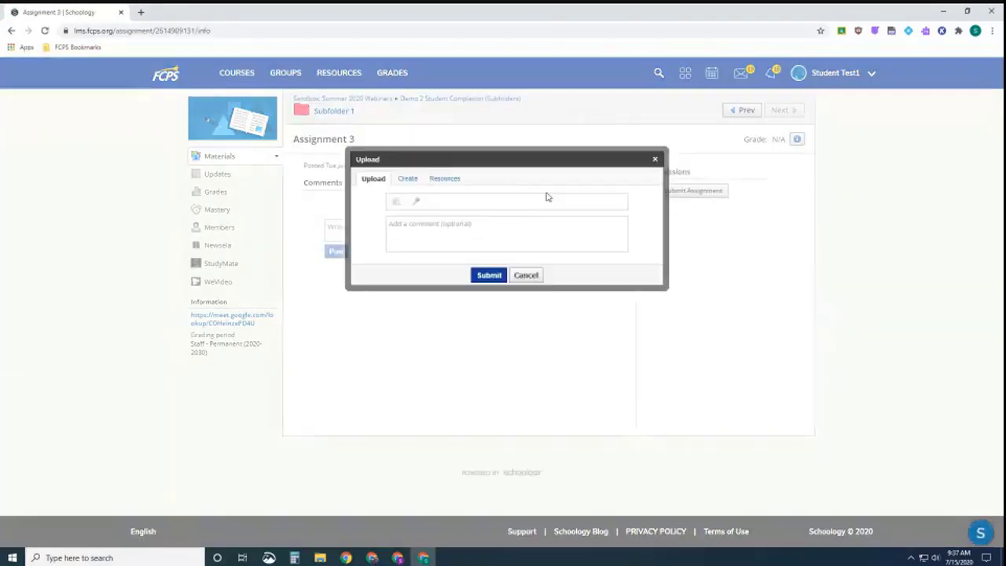
click(406, 178)
click(464, 371)
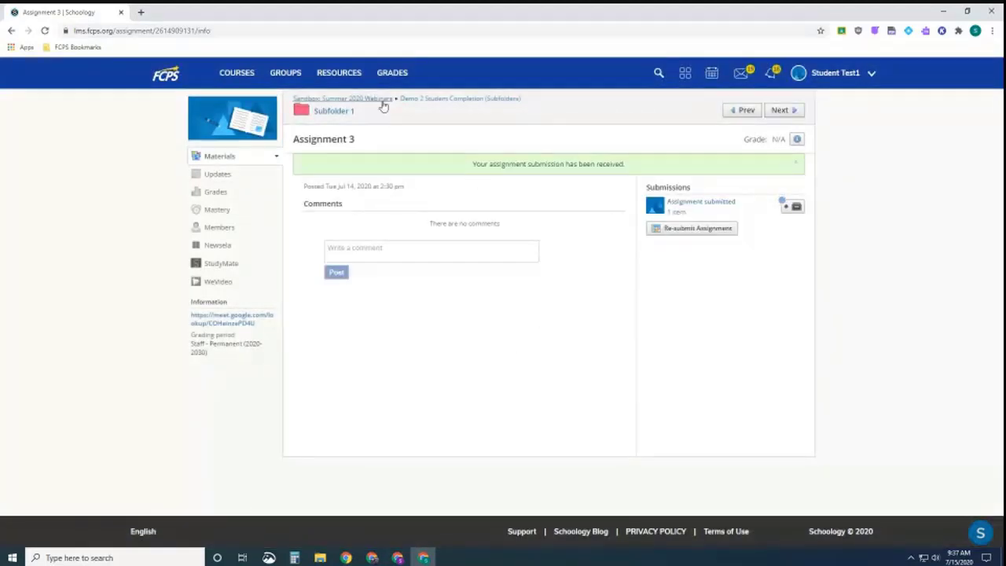
click(407, 99)
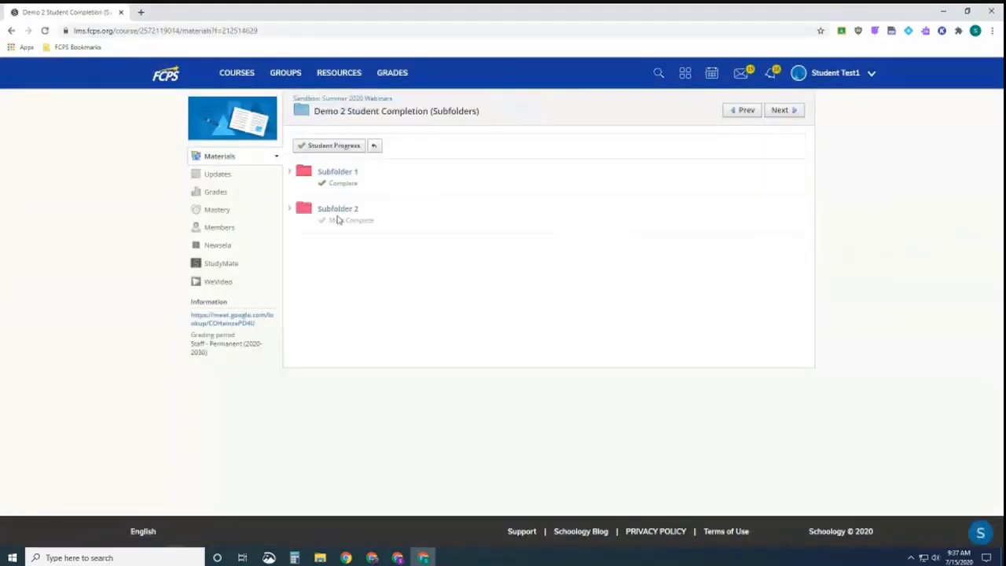
- Expand Subfolder 2 to check the first test student's available items, and switch to the teacher's window
click(289, 209)
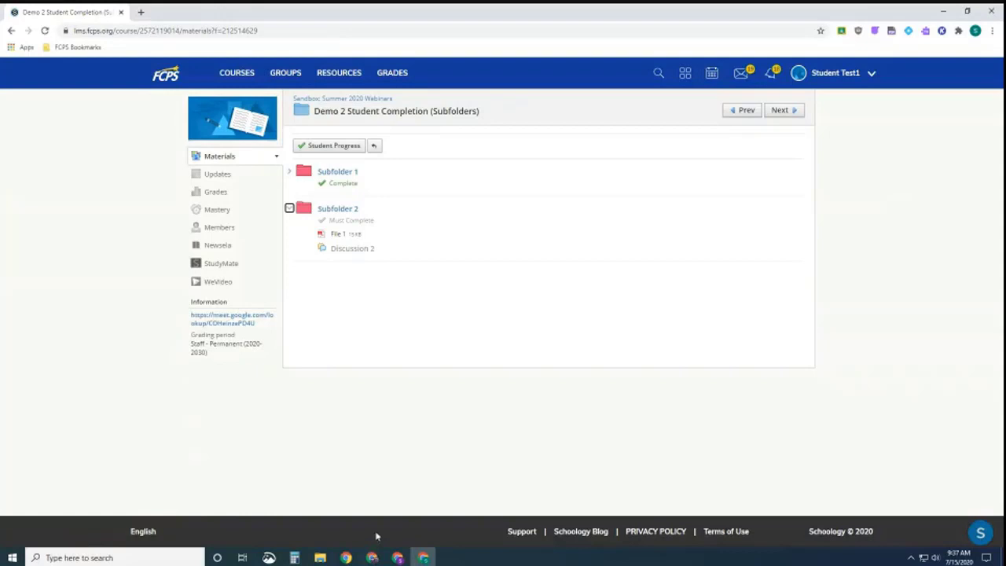
mouse_move(371, 557)
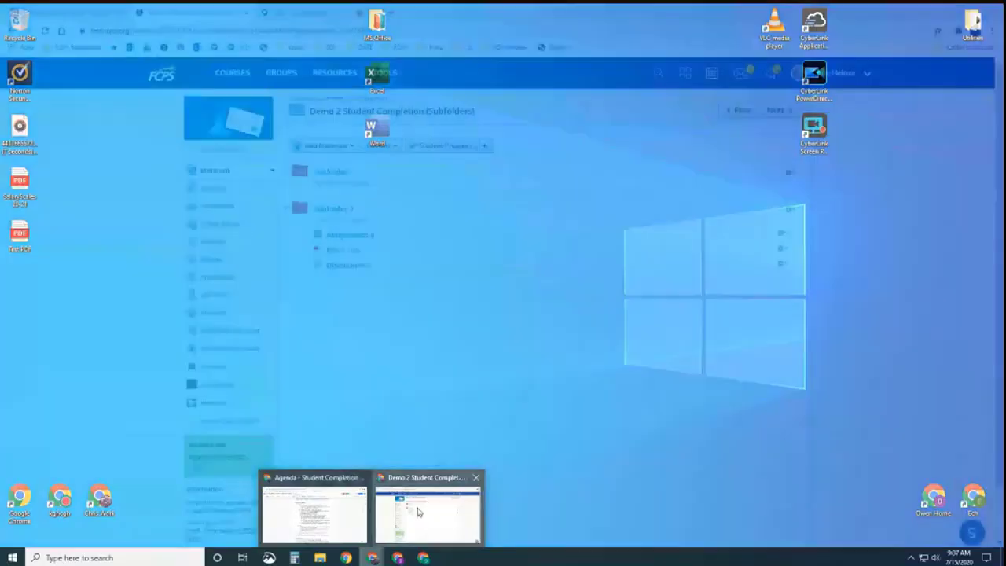
click(399, 523)
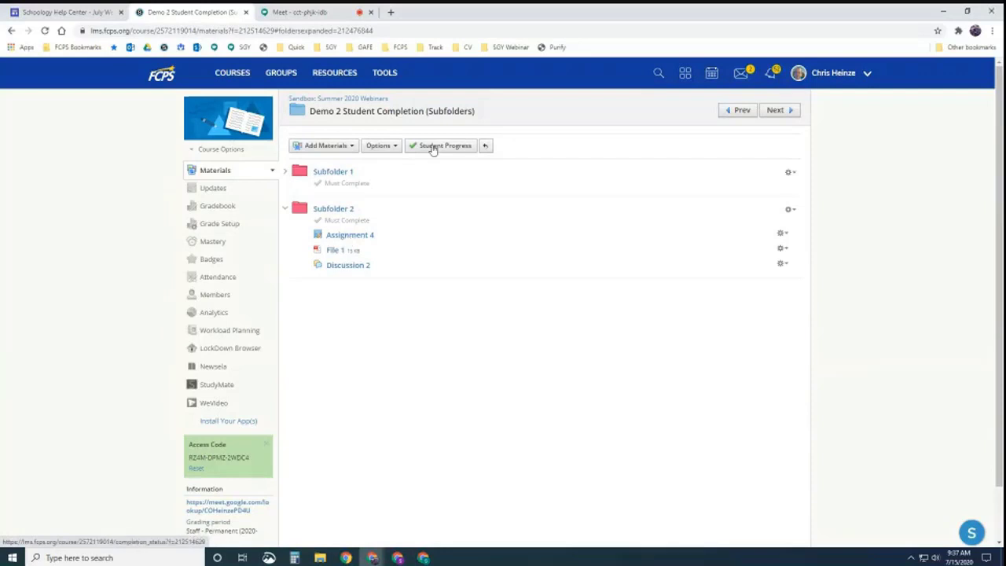
- Open Subfolder 2 and review each test student's progress in it
click(335, 210)
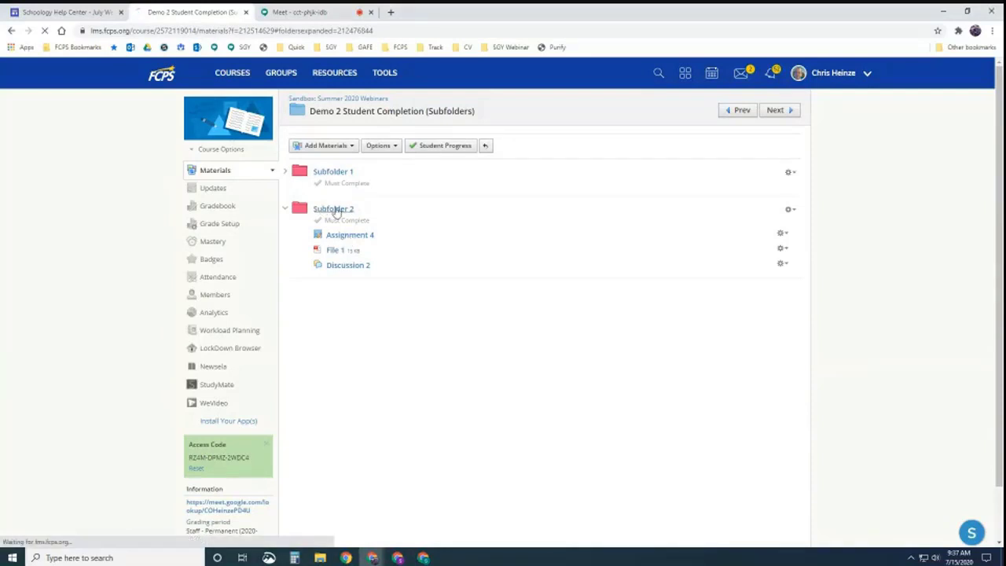
click(438, 147)
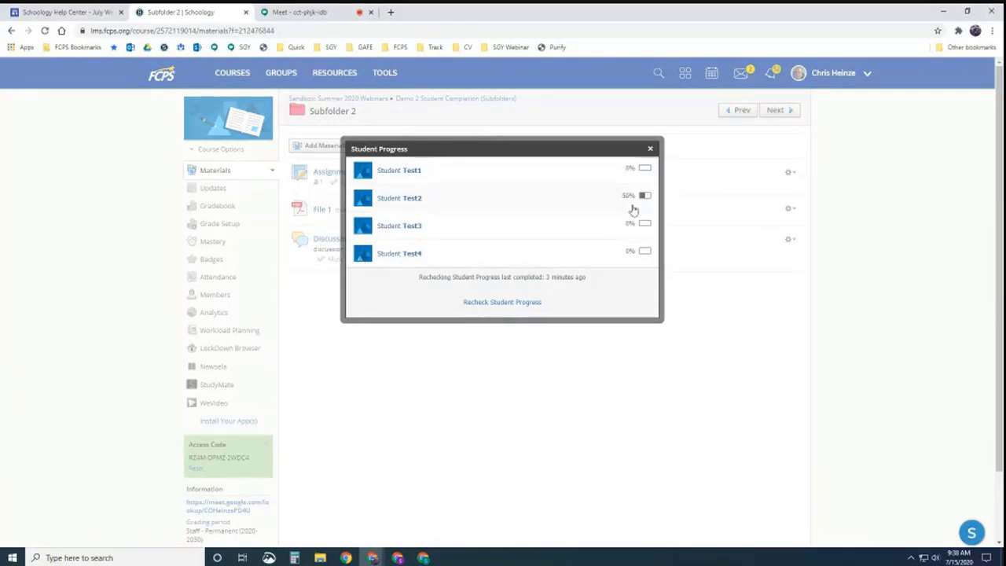
click(650, 149)
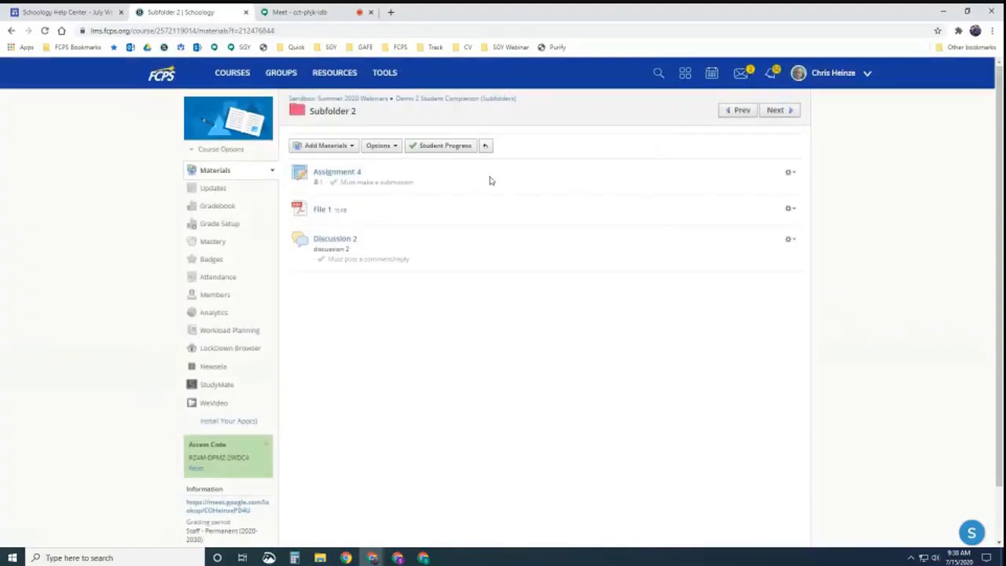
- Review the student progress for the parent Demo 2 folder, and return to the course materials page
click(429, 102)
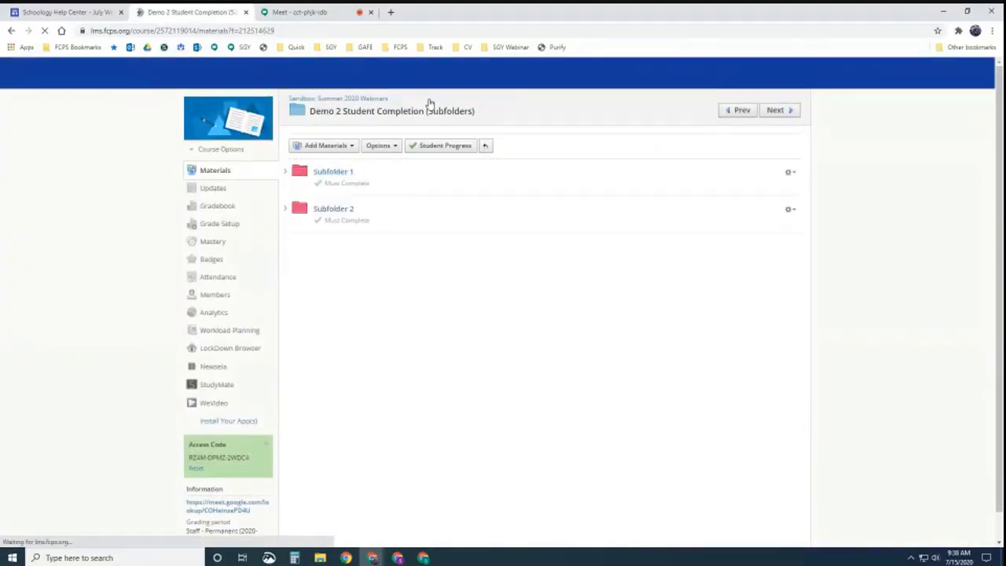
click(431, 146)
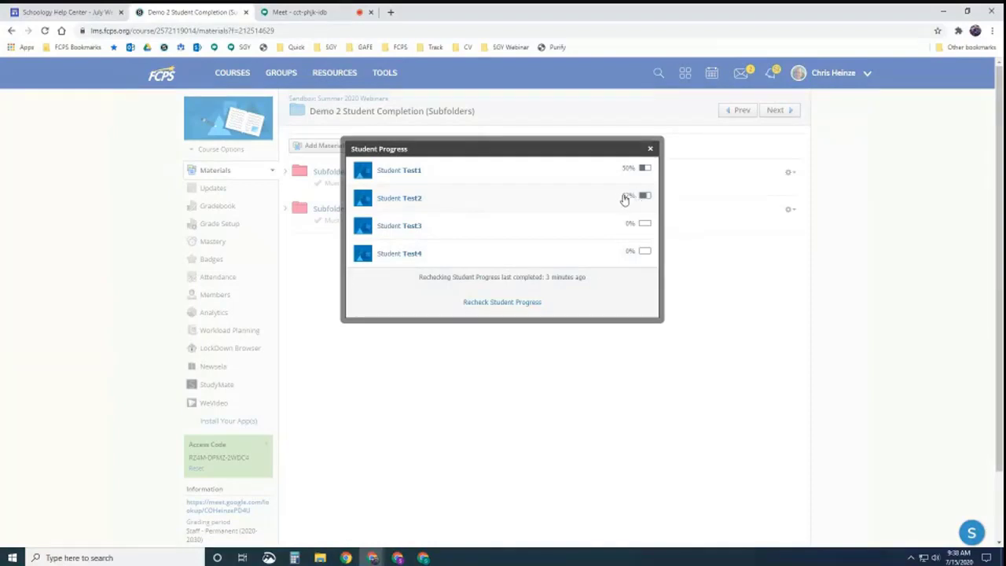
click(650, 149)
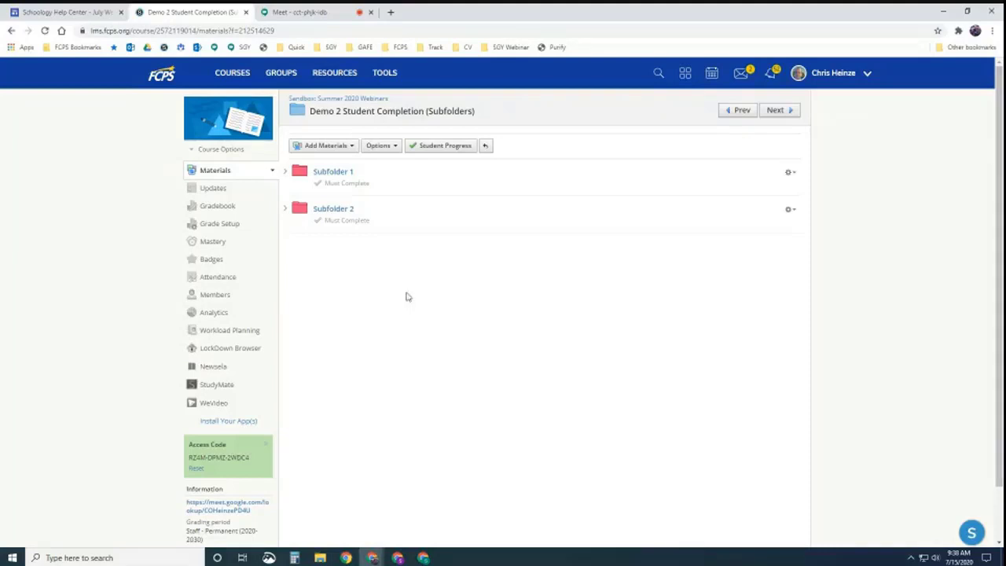
drag(352, 175, 385, 127)
click(366, 99)
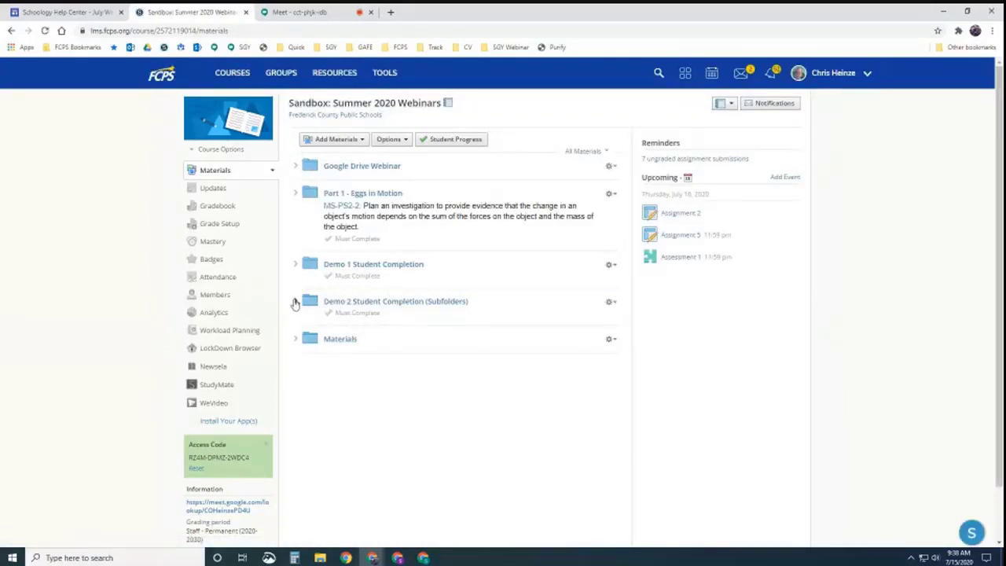
- Remove the Subfolder 1 and Subfolder 2 requirements from the Demo 2 folder's student completion rules and save the changes
click(610, 302)
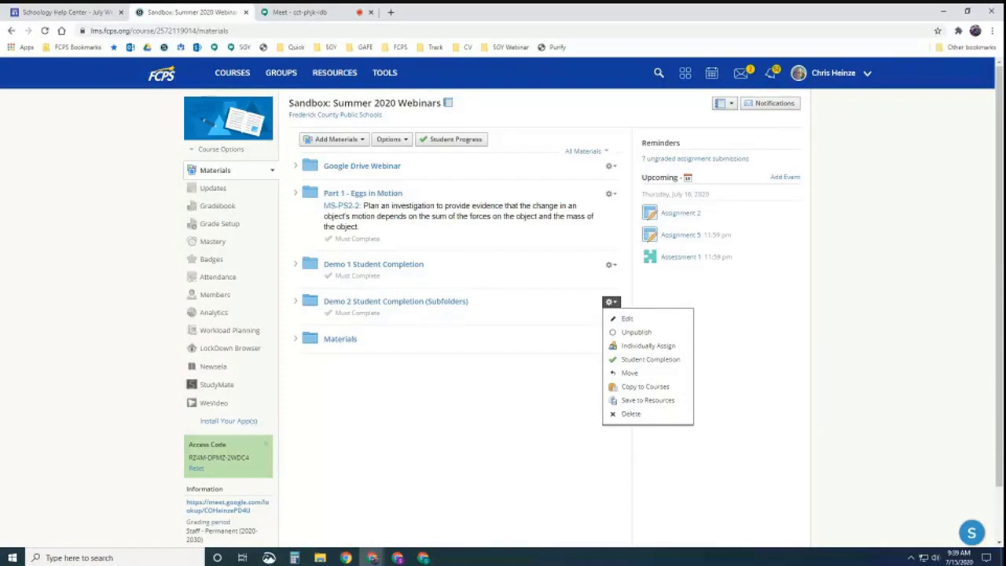
click(296, 302)
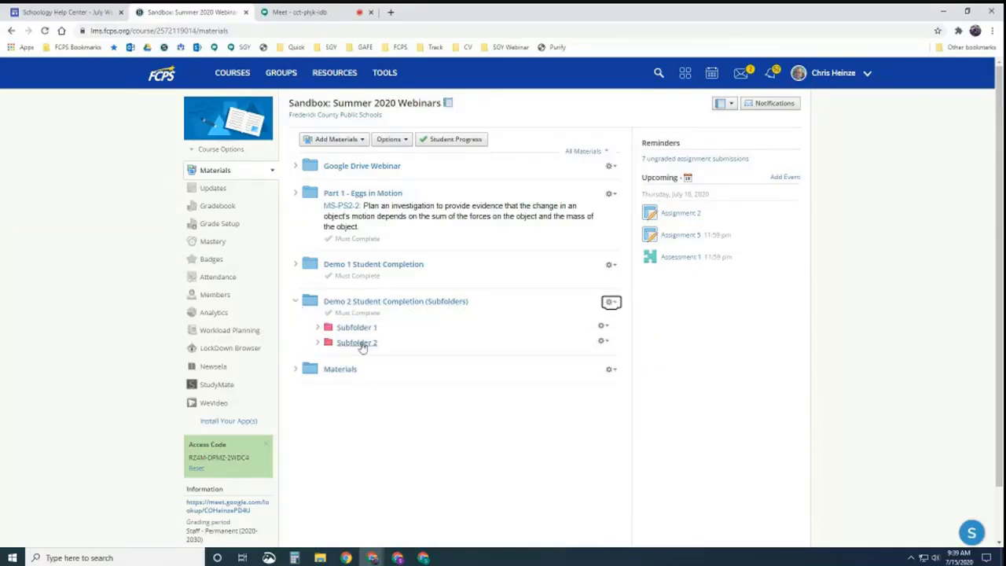
click(612, 304)
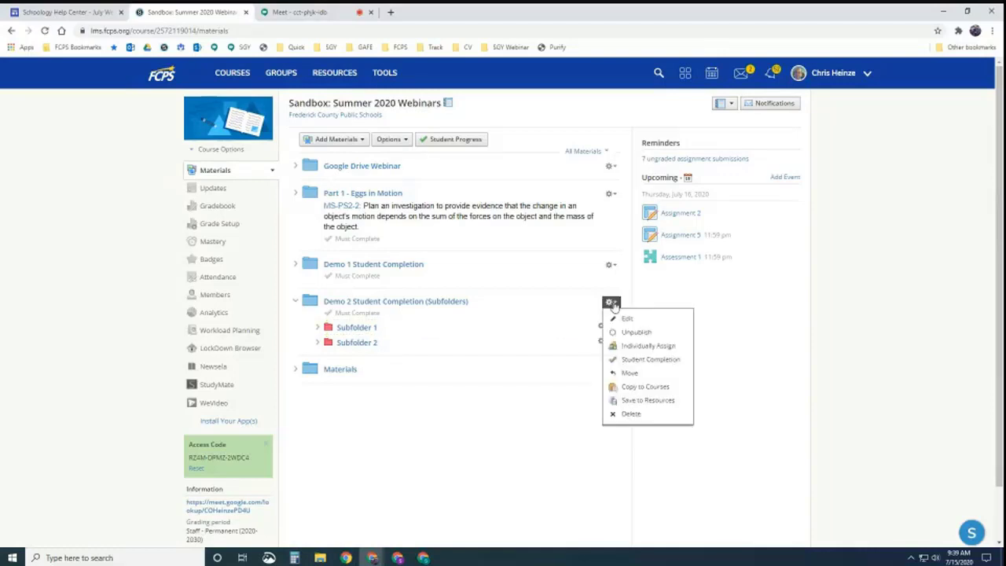
click(632, 361)
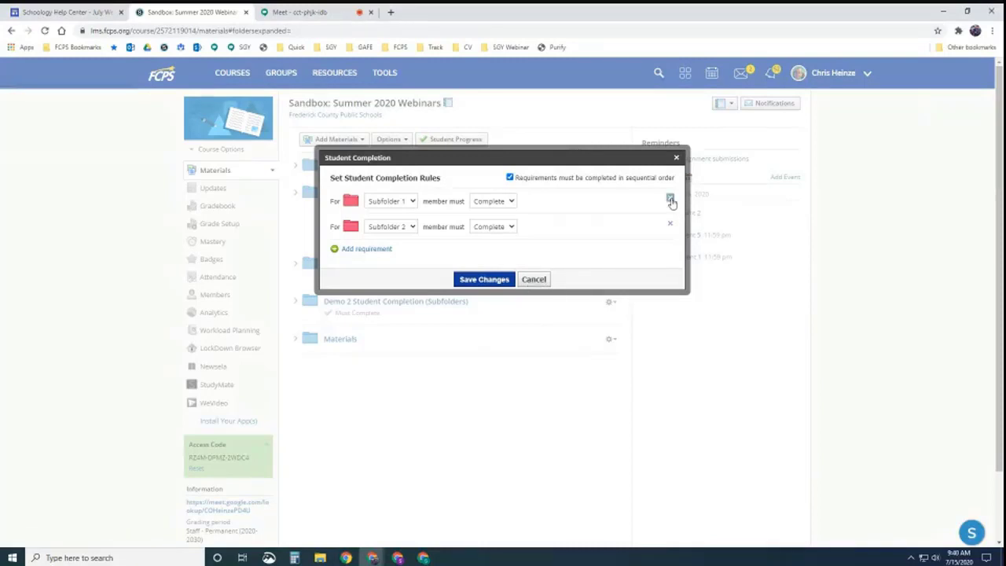
click(672, 227)
click(669, 206)
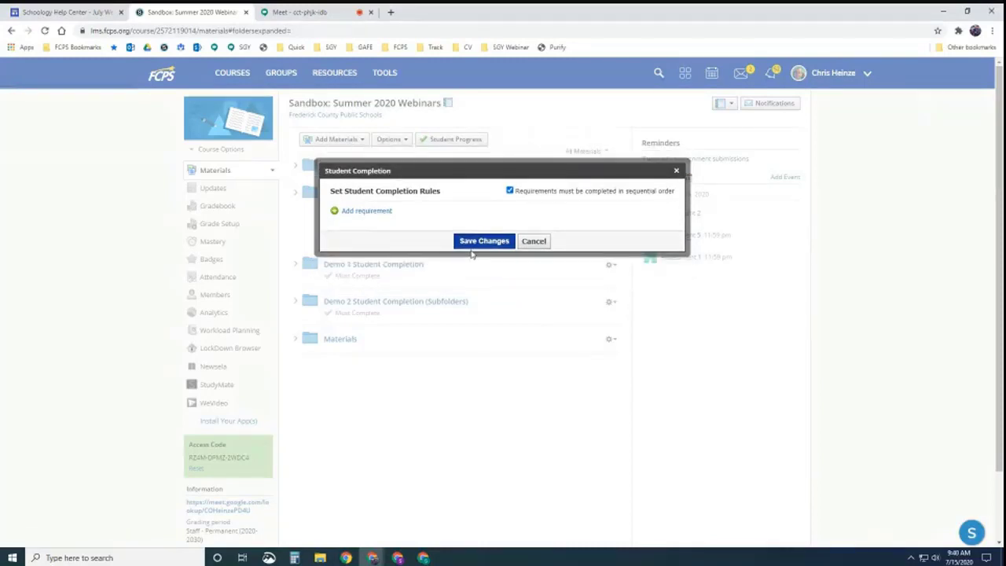
click(483, 241)
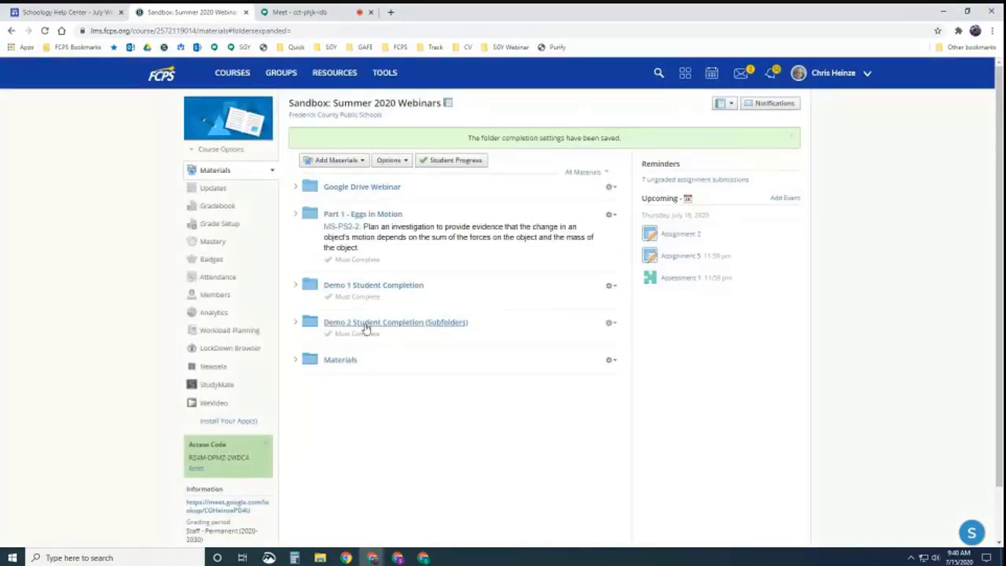
- Turn off the sequential order requirement in the Demo 2 folder's student completion rules and save the changes
click(295, 321)
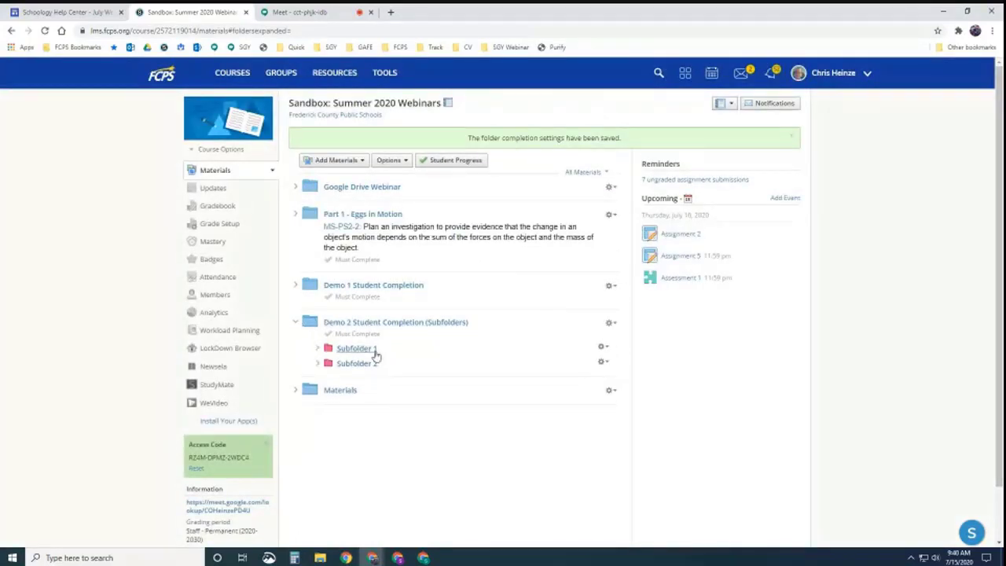
click(610, 322)
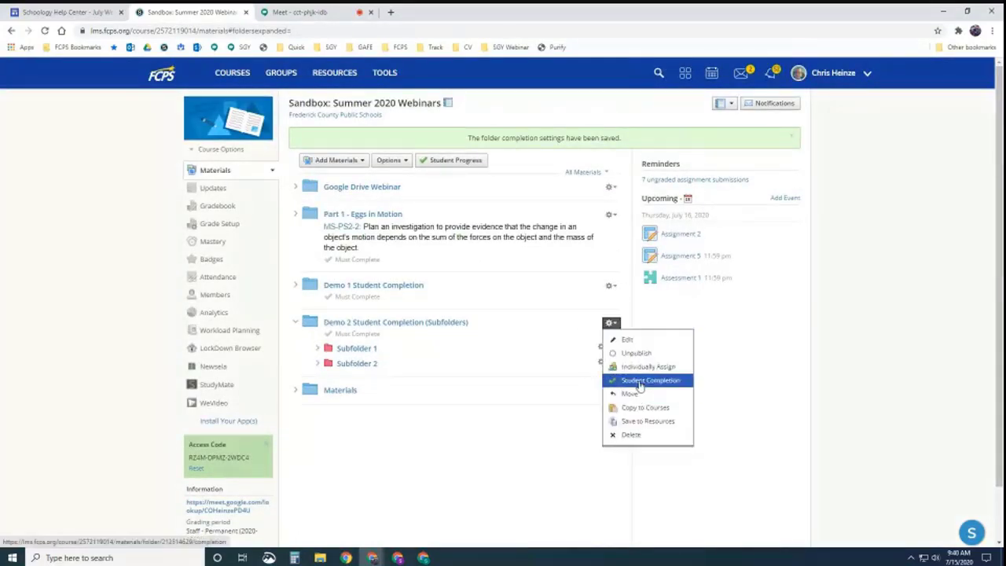
click(650, 380)
click(519, 193)
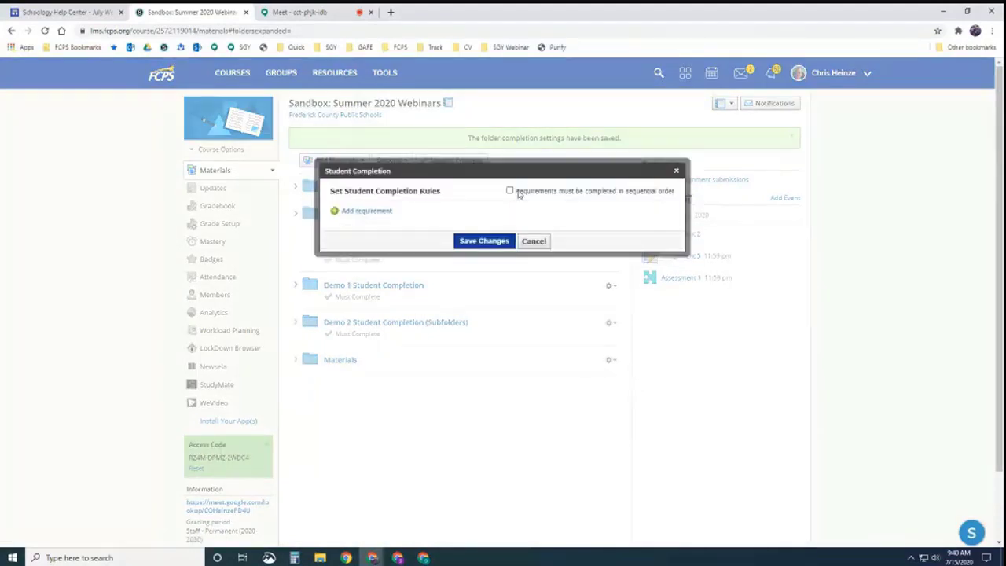
click(494, 240)
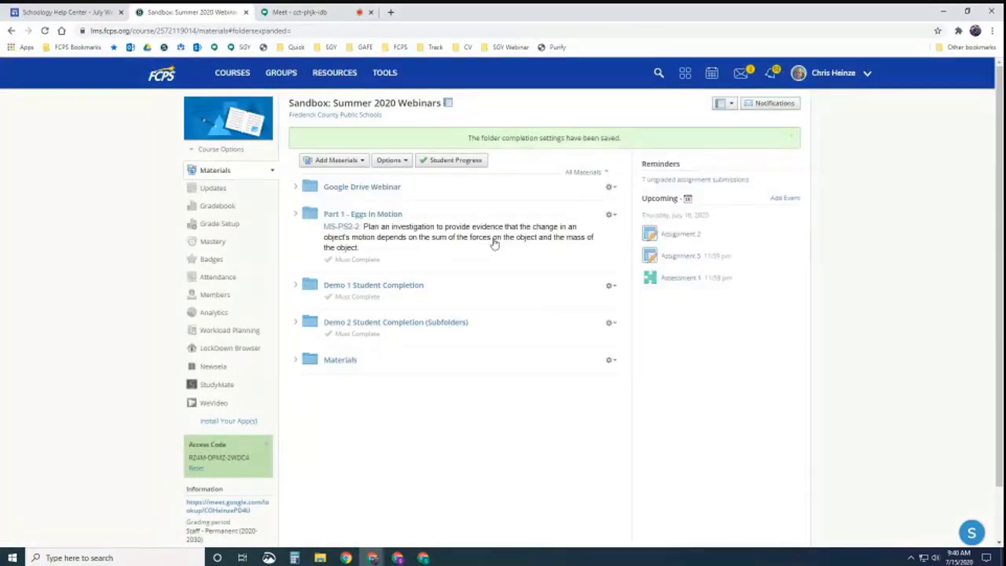
- Turn off sequential order for Subfolder 1, remove its Assignment 3 completion requirement, and save the changes
click(295, 323)
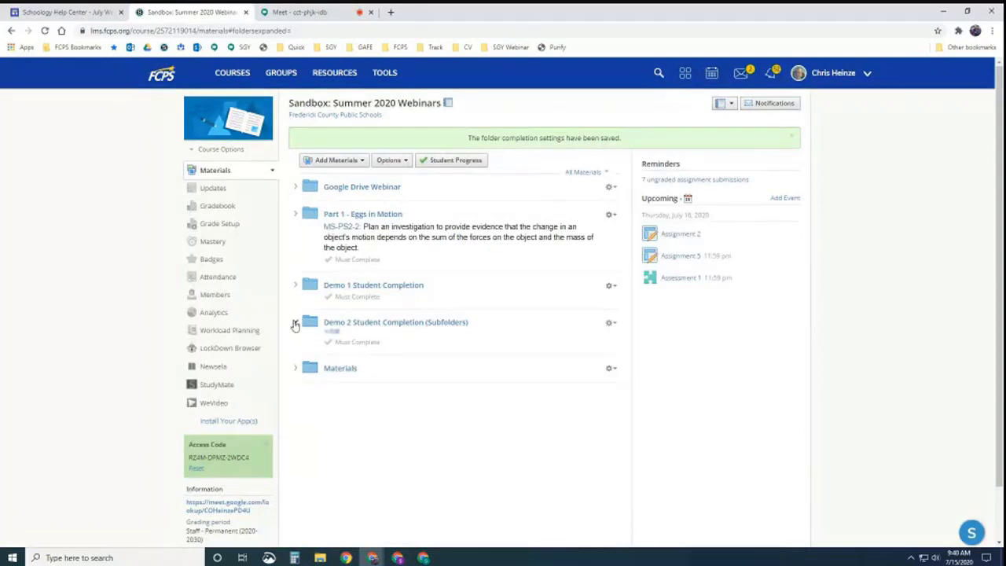
click(602, 346)
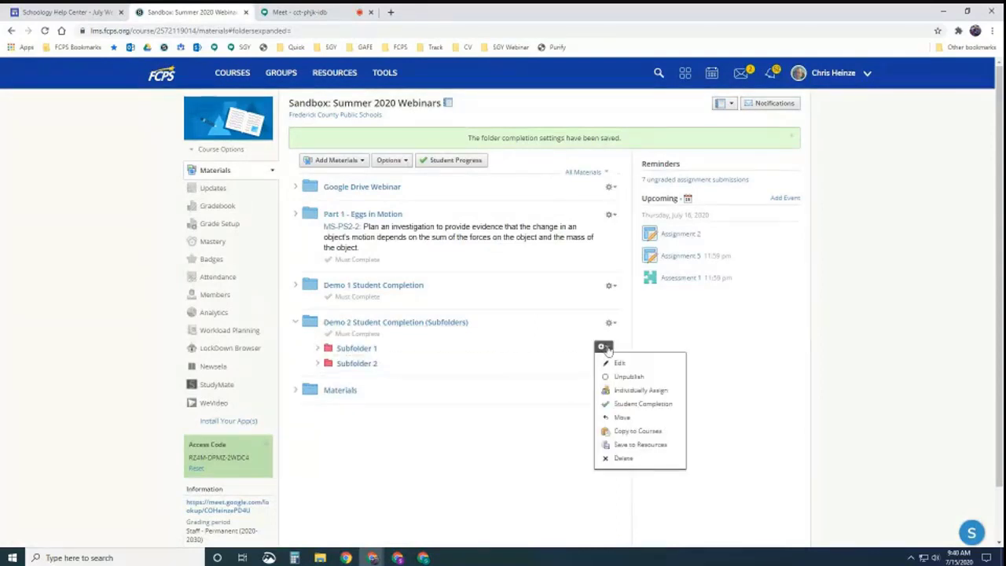
click(646, 407)
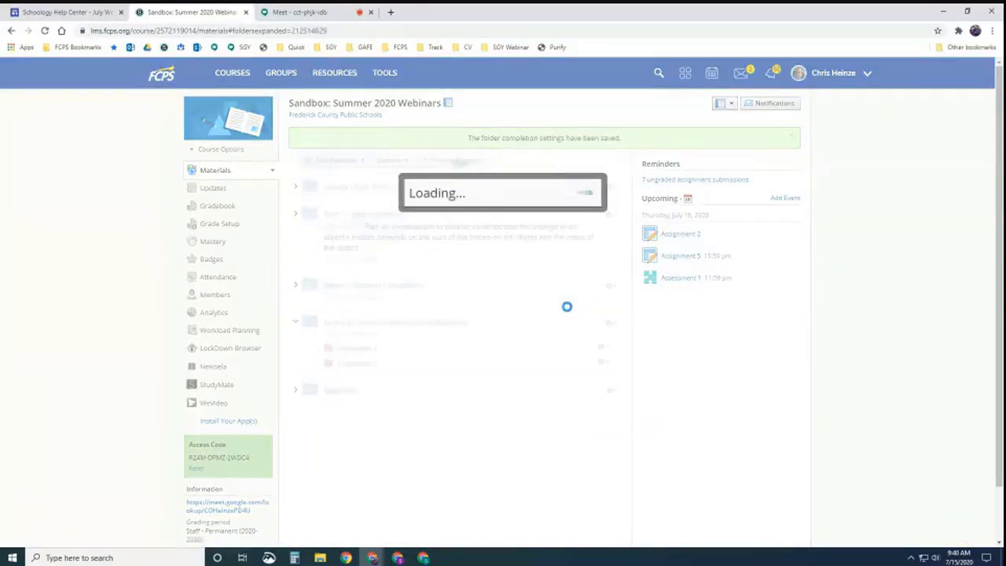
click(509, 184)
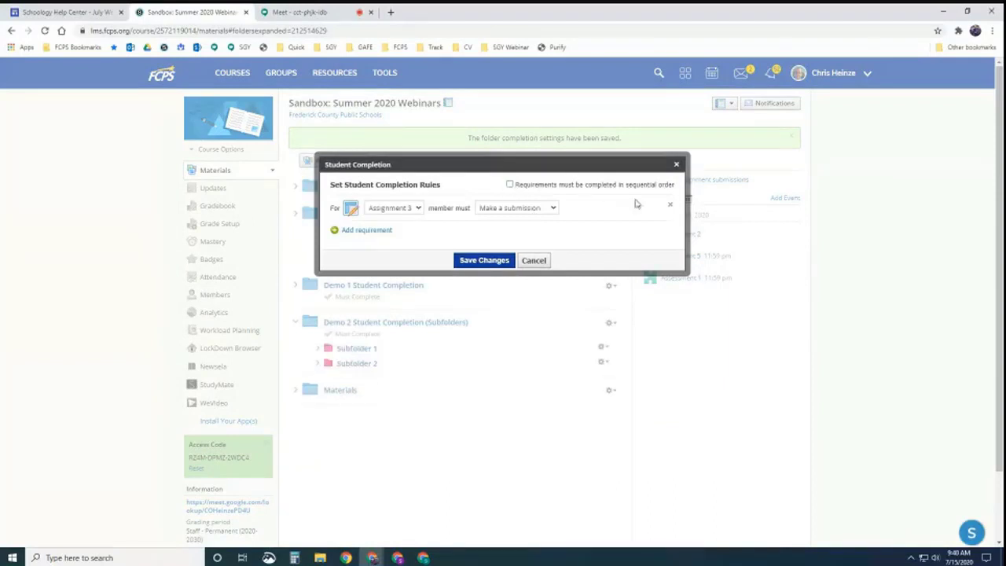
click(667, 207)
click(481, 243)
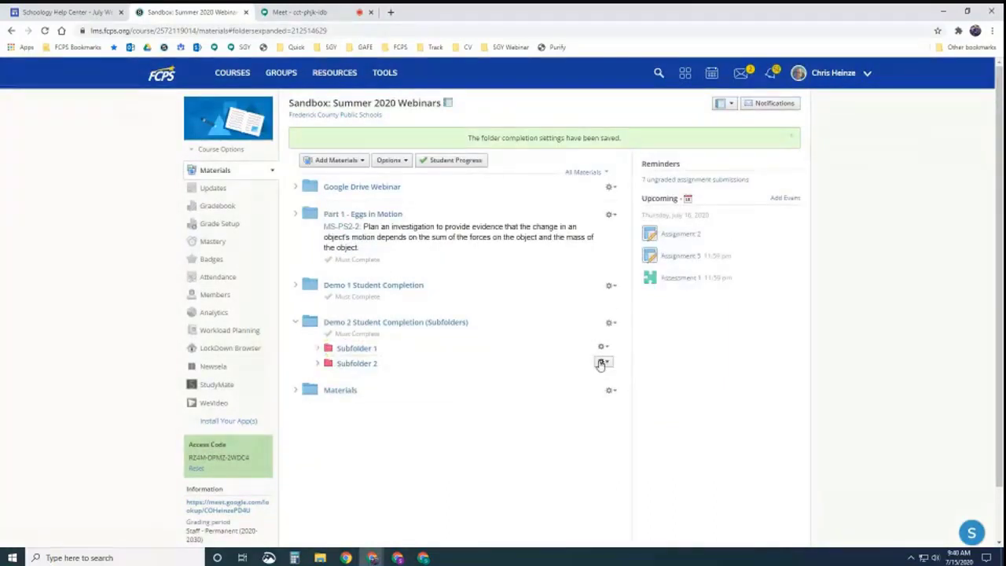
- Remove the Assignment 4 and Discussion 2 requirements from Subfolder 2's student completion rules and save the changes
click(601, 362)
click(628, 419)
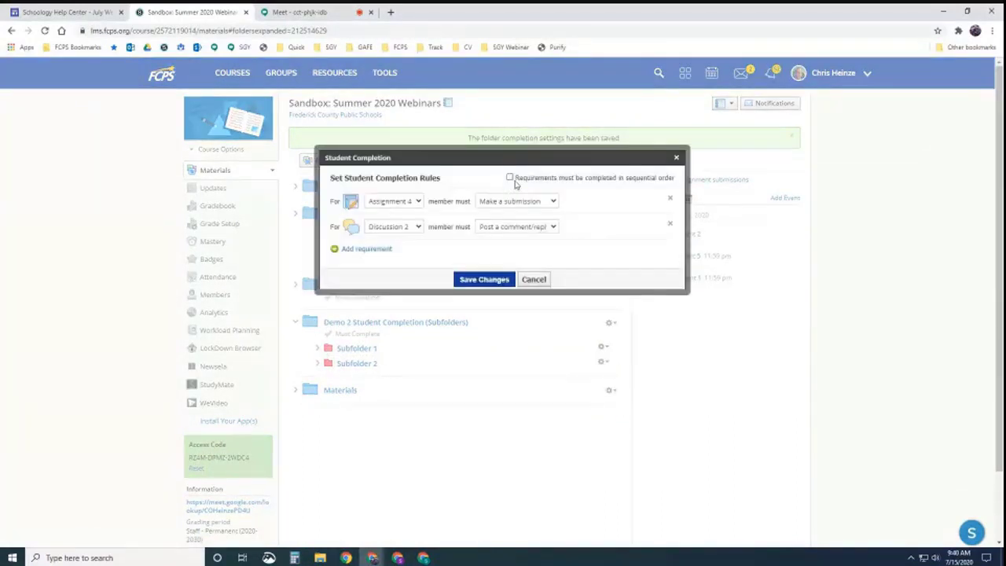
click(669, 197)
click(670, 202)
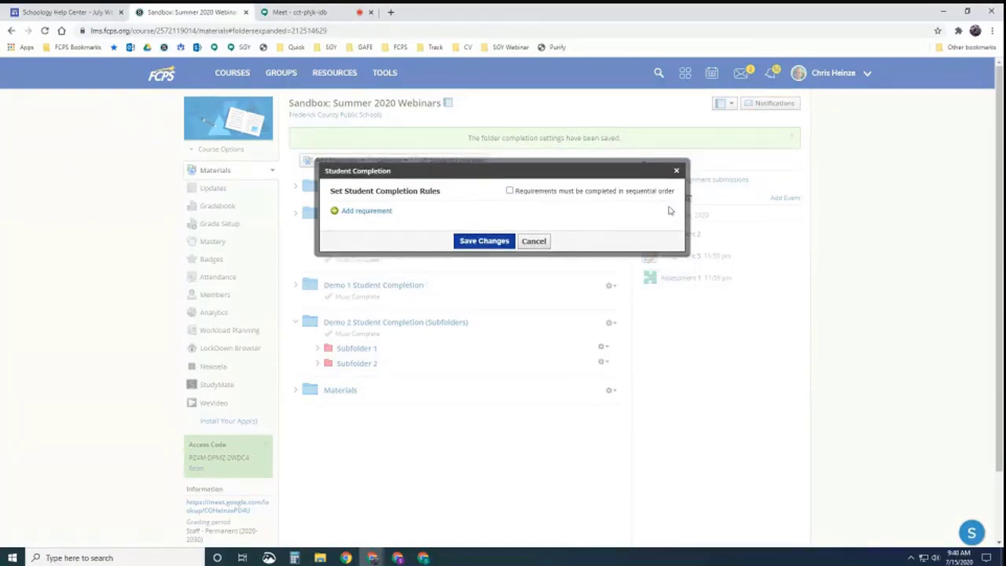
click(484, 238)
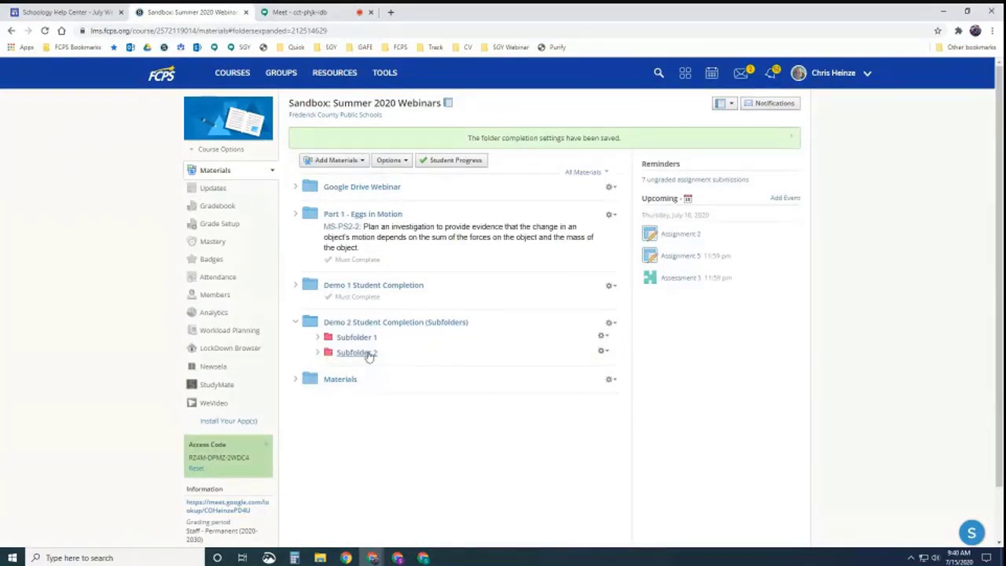
- Open the Demo 2 folder to check its subfolders without completion rules, and return to the course materials page
click(603, 337)
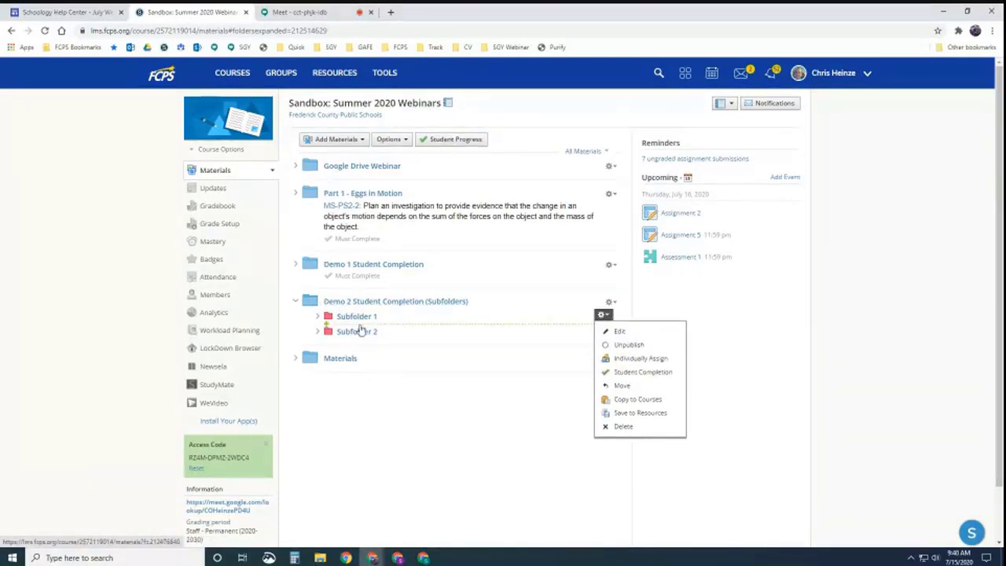
click(406, 305)
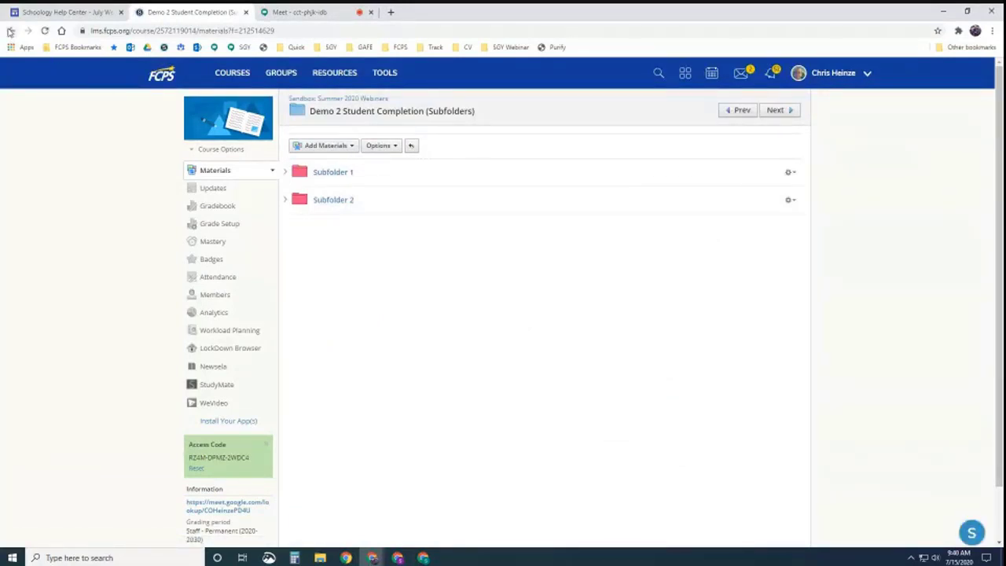
click(12, 33)
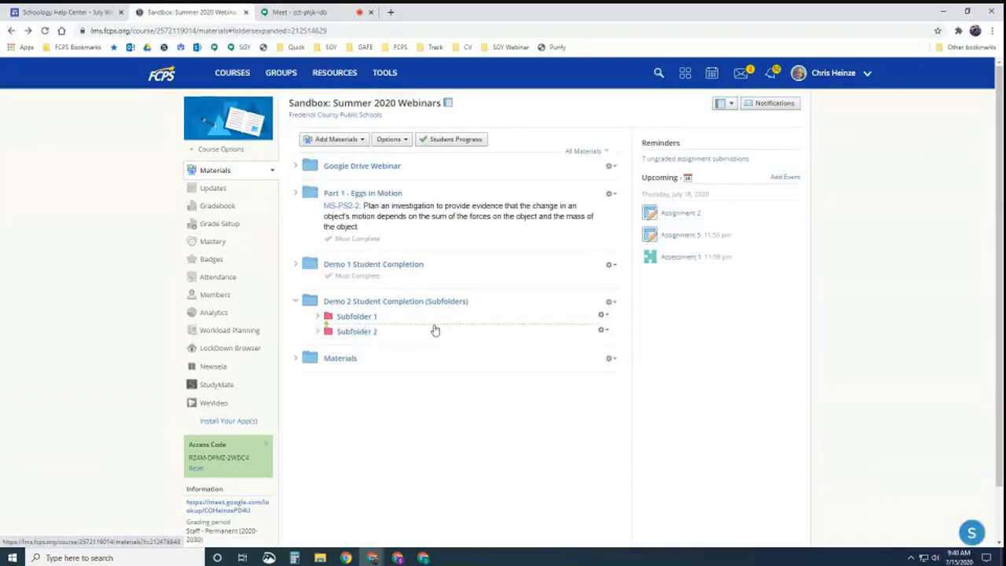
- Require sequential order in Subfolder 1's student completion rules, add a make-a-submission requirement for Assignment 3, and save the changes
click(602, 314)
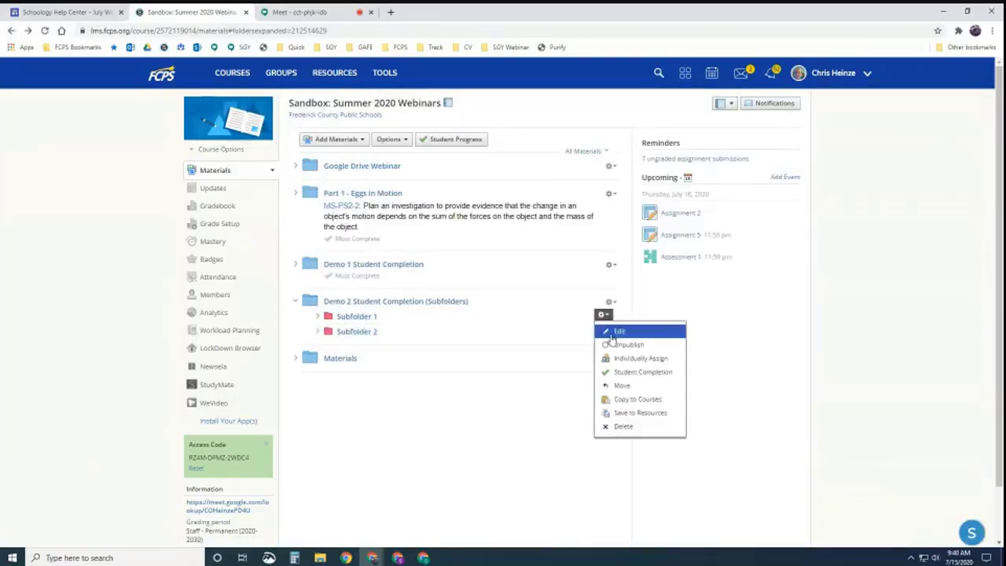
click(633, 374)
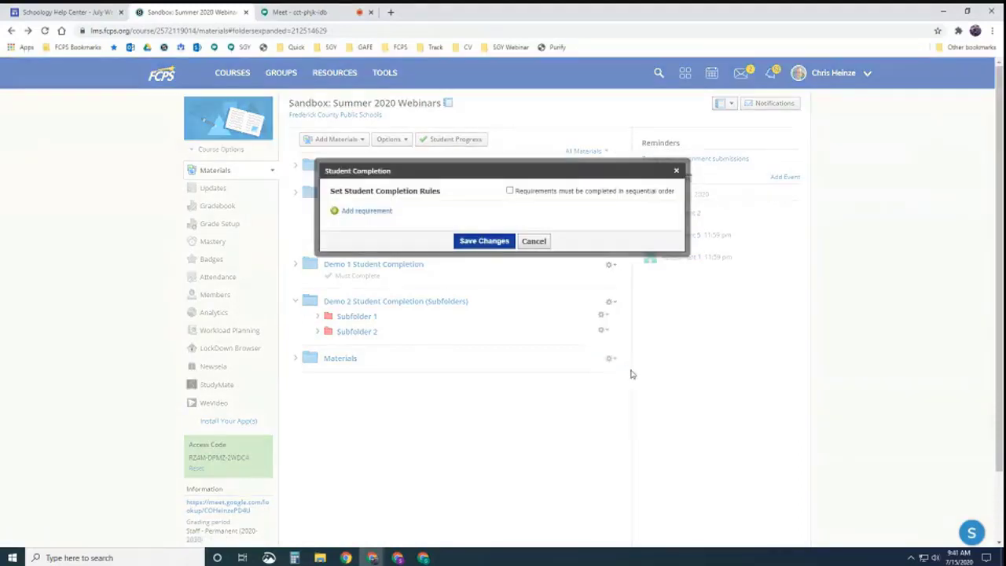
click(509, 190)
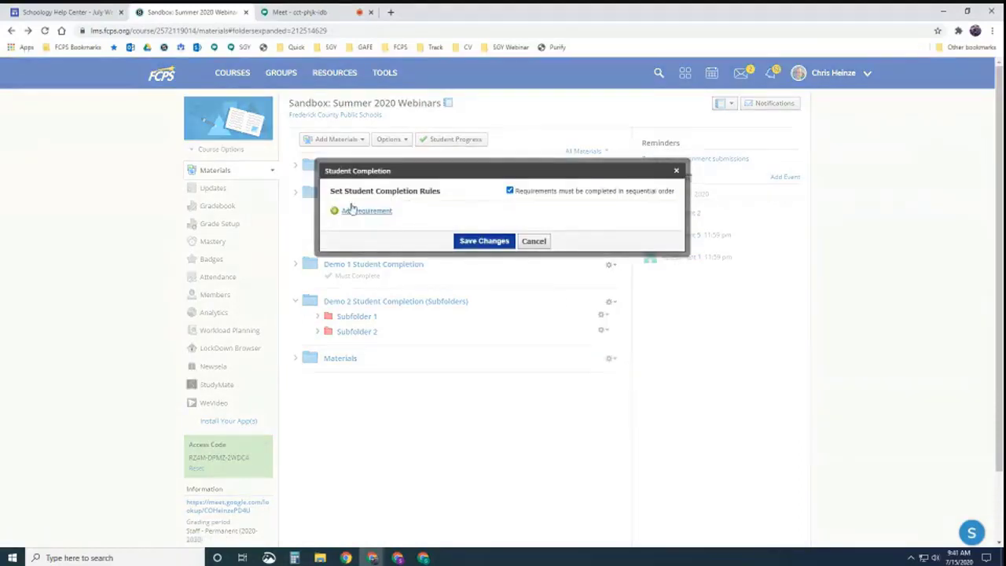
click(355, 211)
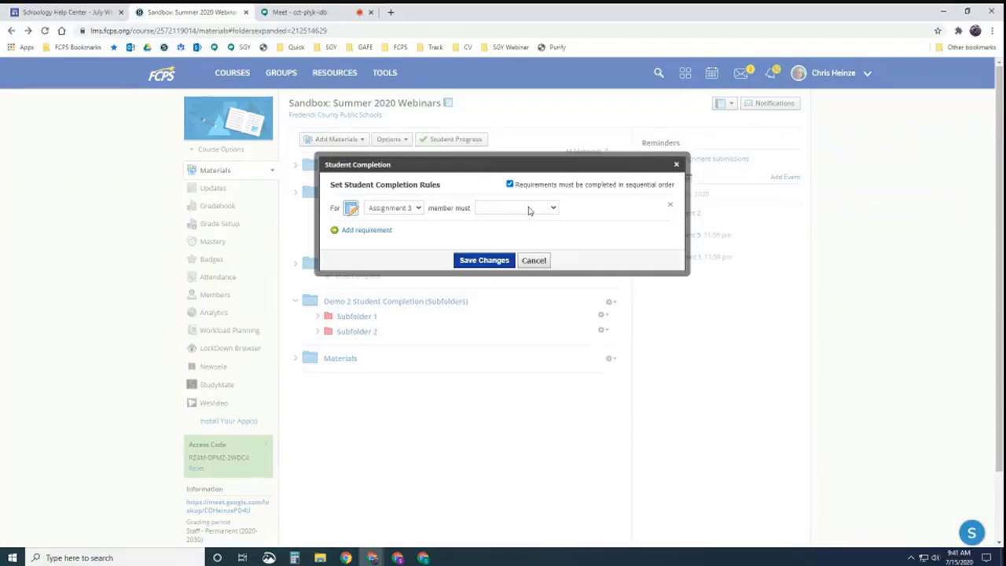
click(528, 208)
click(511, 239)
click(484, 260)
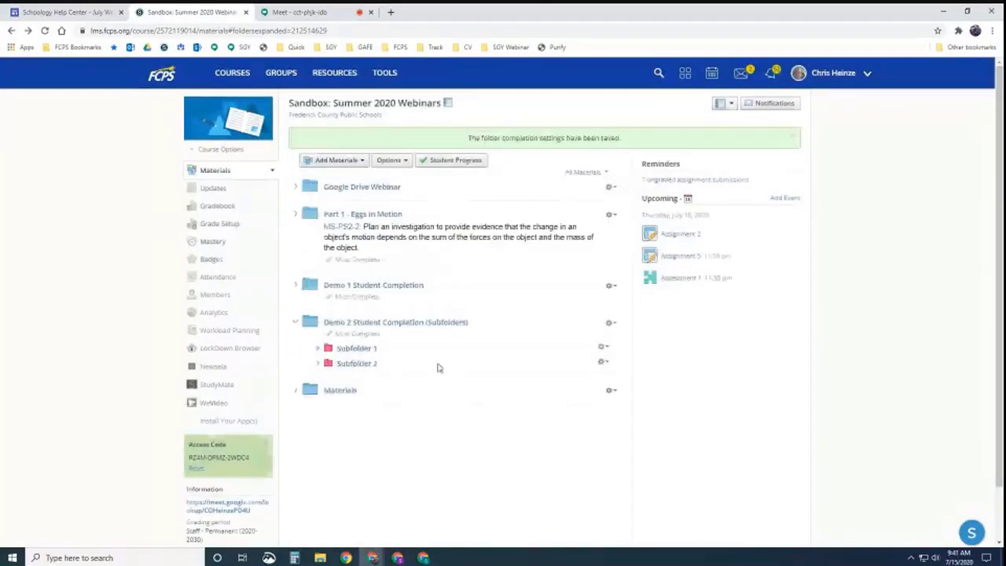
- Open Subfolder 1 and recheck its student progress, closing the progress window when done
click(360, 350)
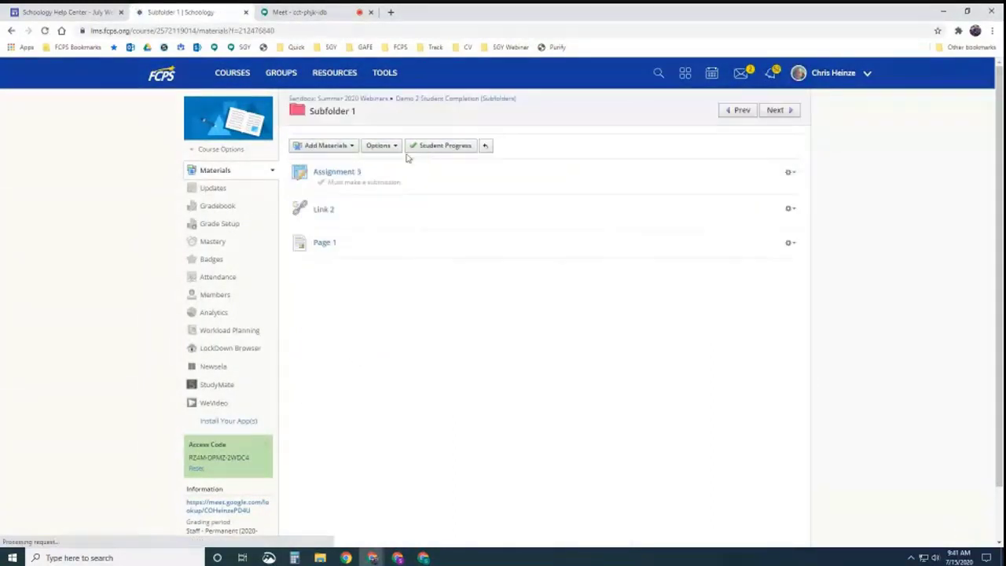
click(428, 144)
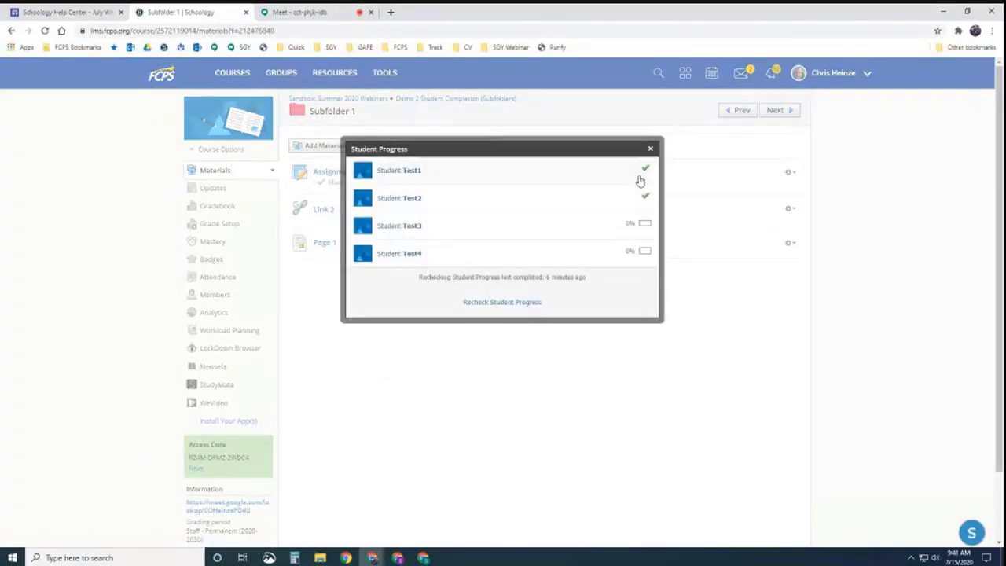
click(507, 305)
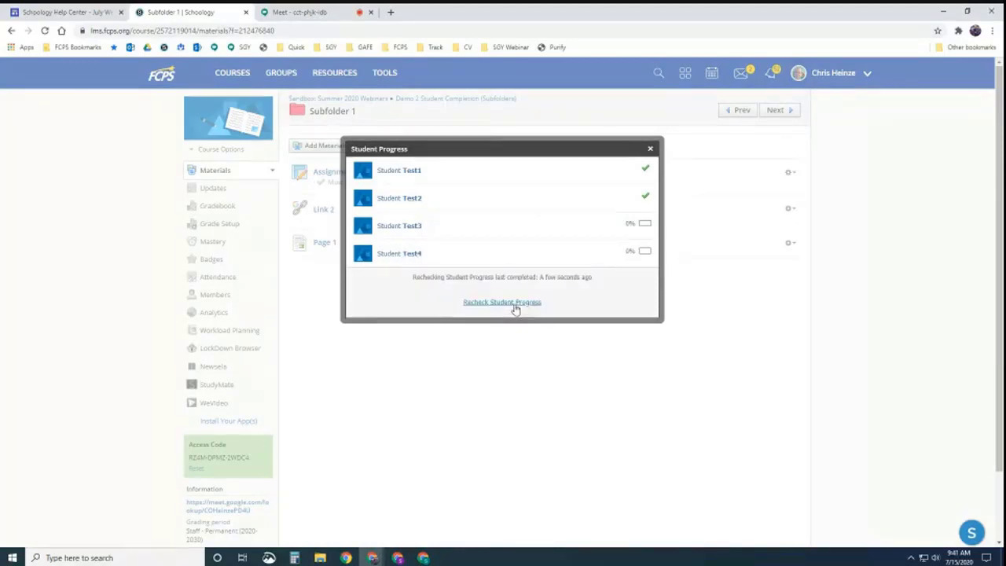
click(649, 148)
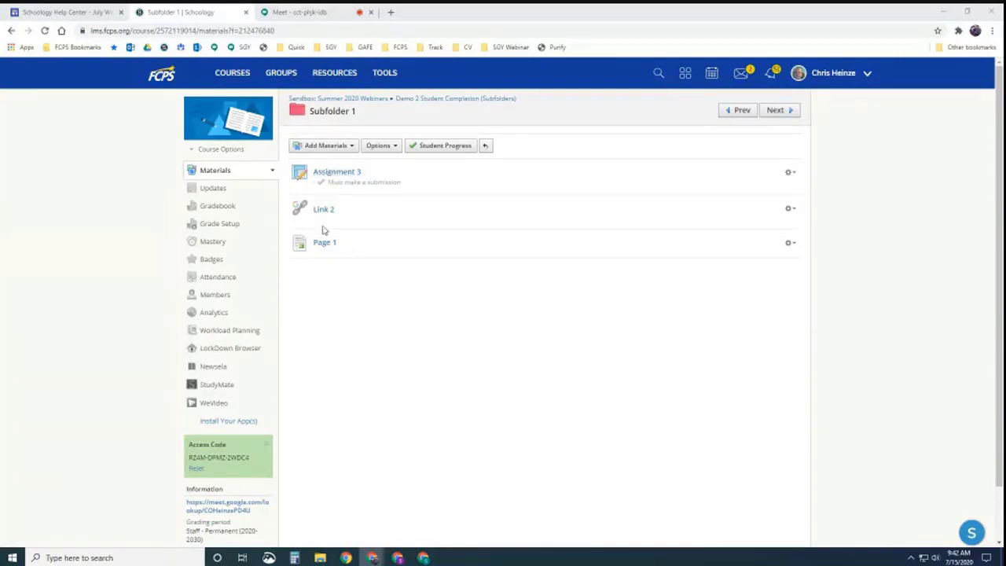
- Mark Assignment 3 as Excused for the third test student in the course gradebook
click(349, 174)
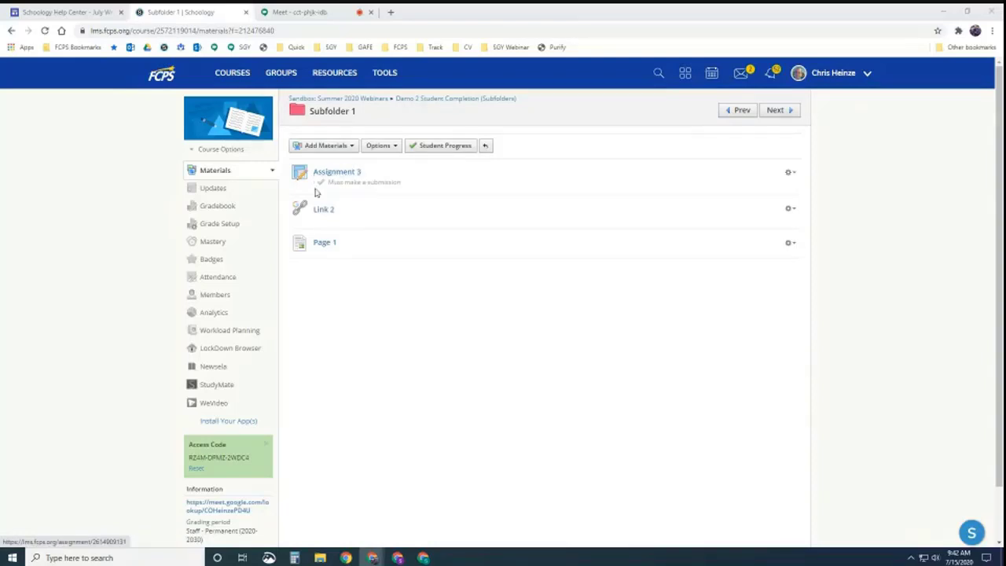
click(218, 208)
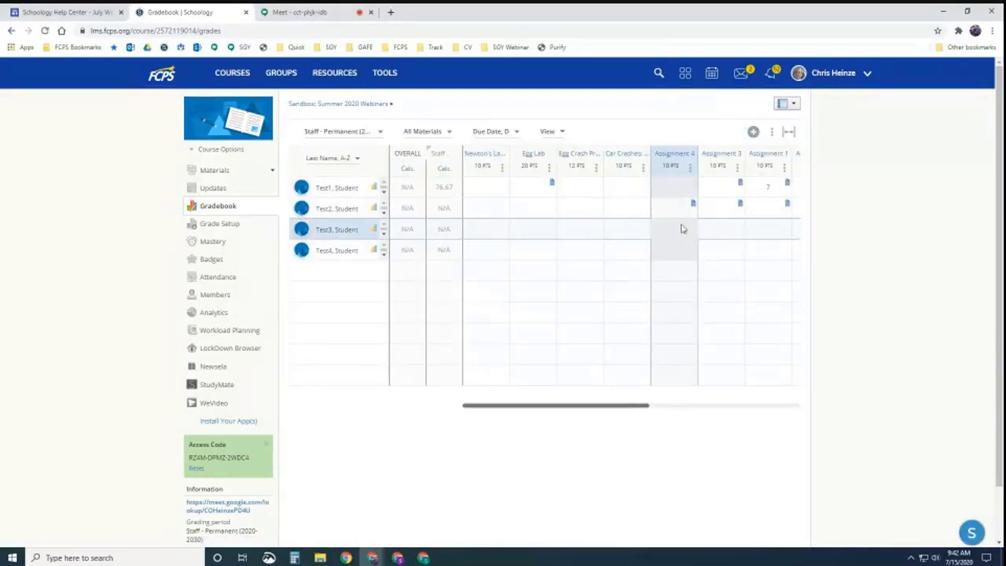
click(717, 226)
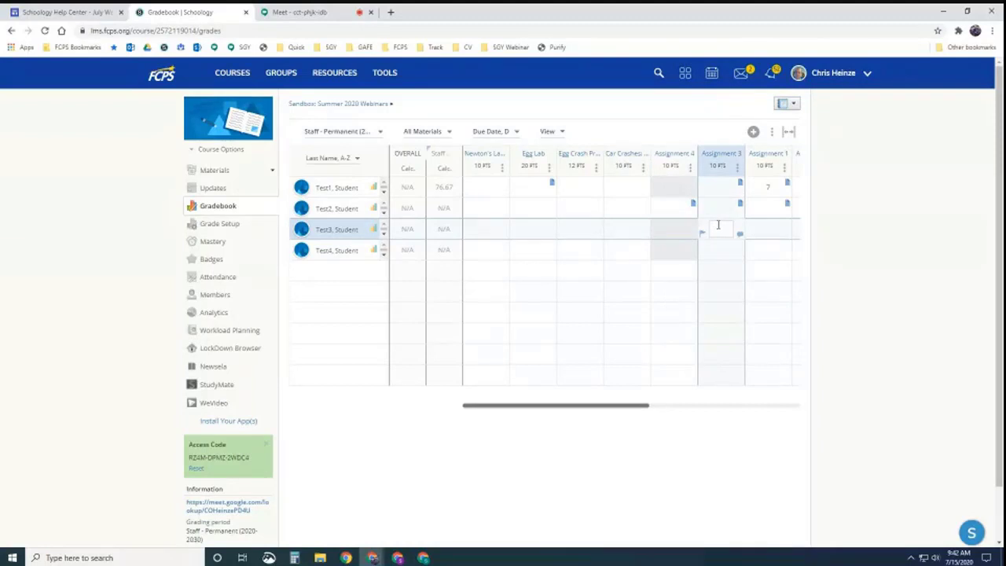
click(701, 233)
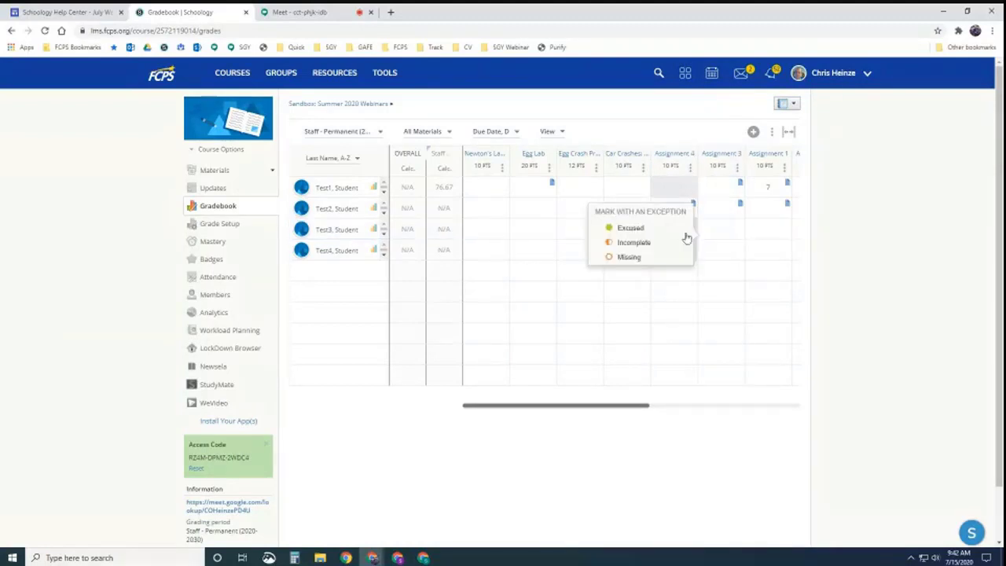
click(627, 228)
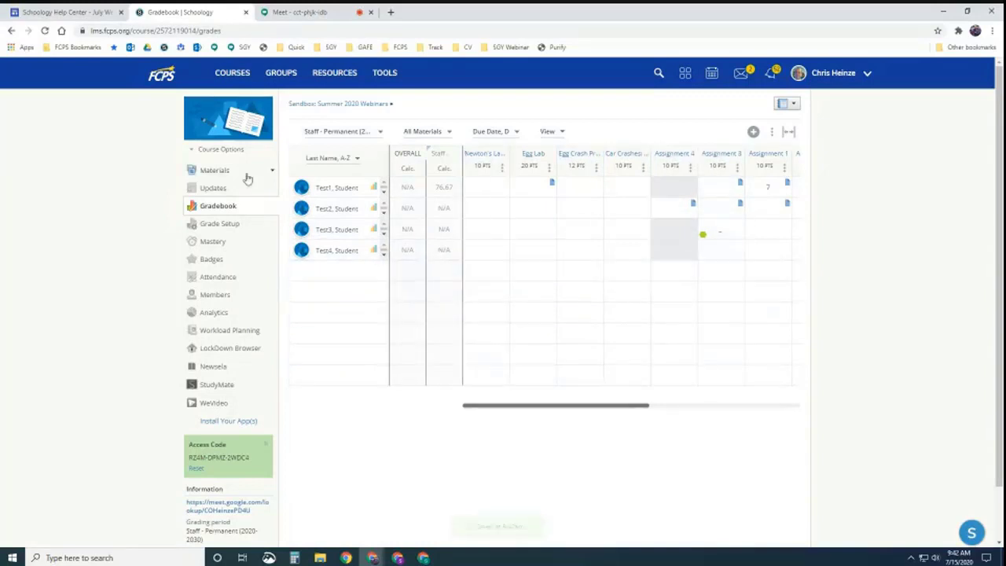
- View the course as the third test student and open Subfolder 1 inside the Demo 2 folder to check its completion status
click(215, 150)
click(225, 168)
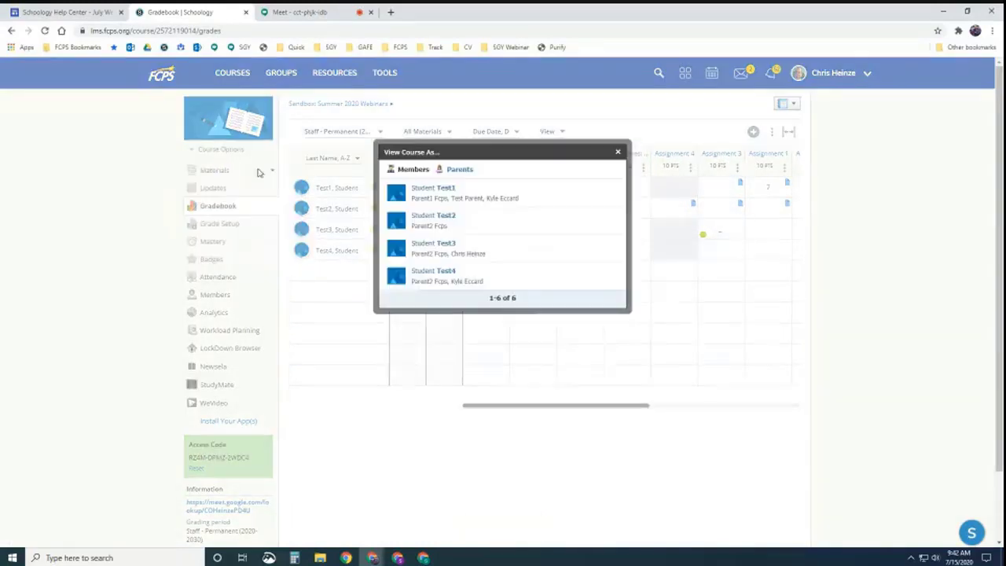
click(428, 248)
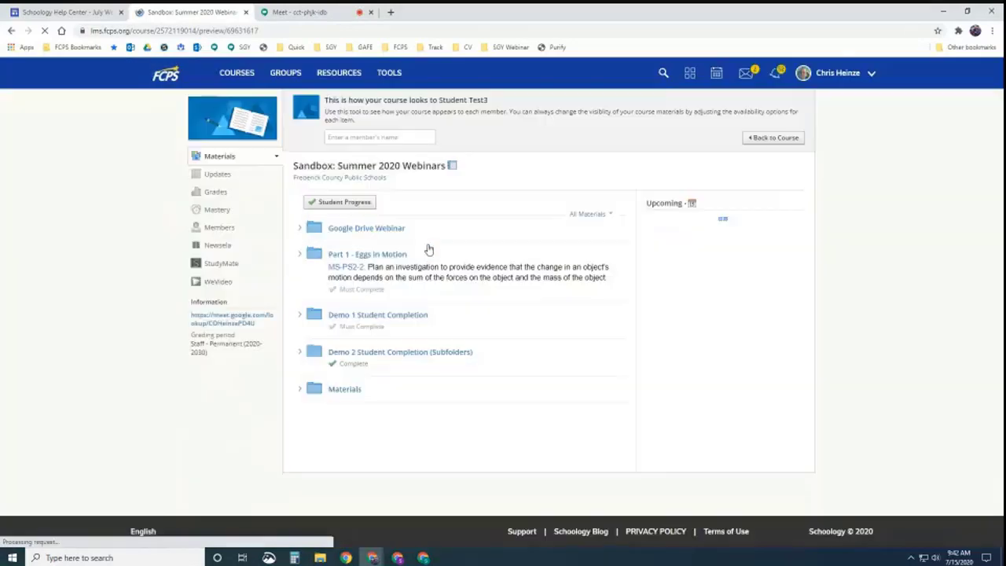
click(299, 352)
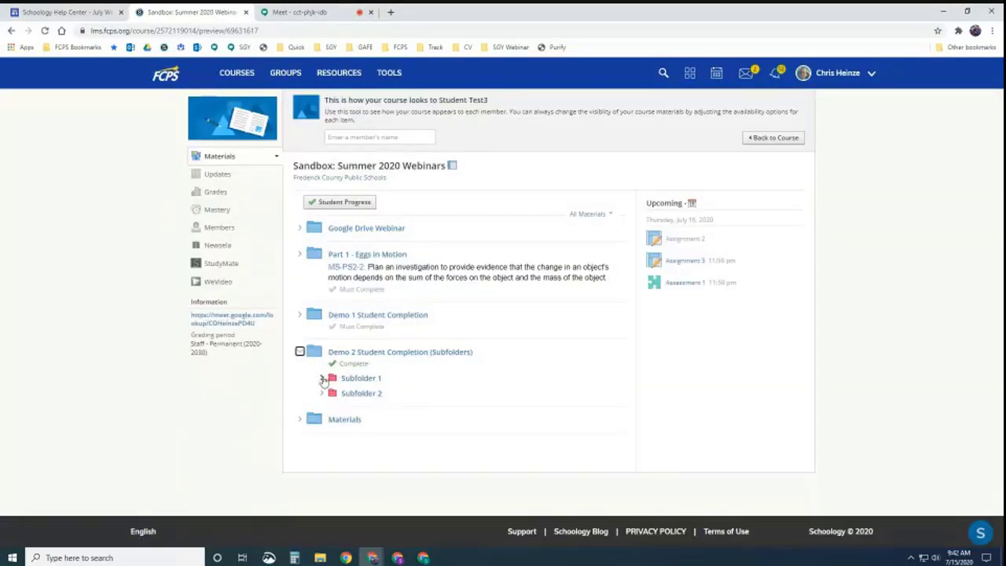
click(322, 378)
click(362, 380)
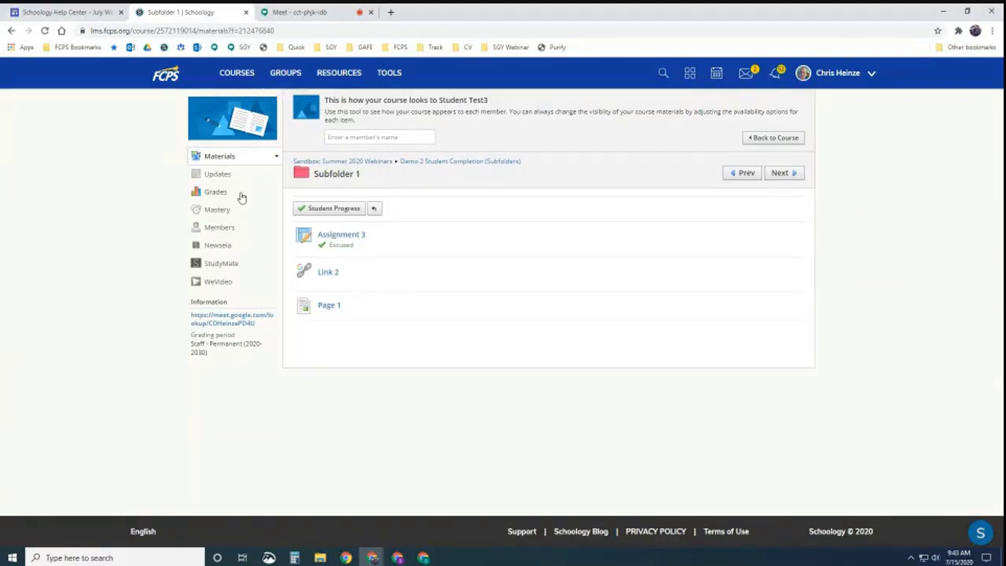
- Examine the contents of the Materials folder in the student preview, and return to the teacher's course view
click(222, 157)
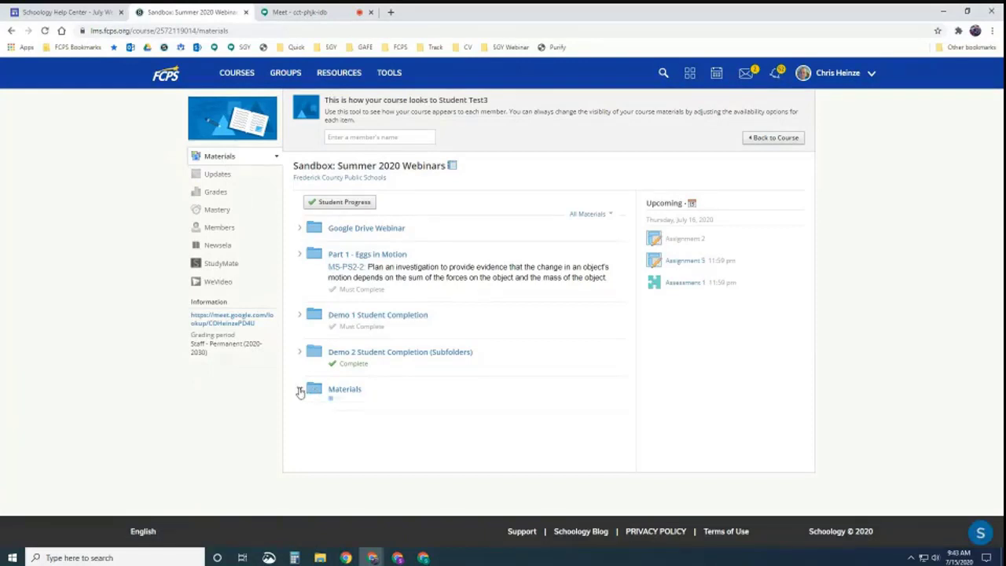
scroll(392, 363, down, 1)
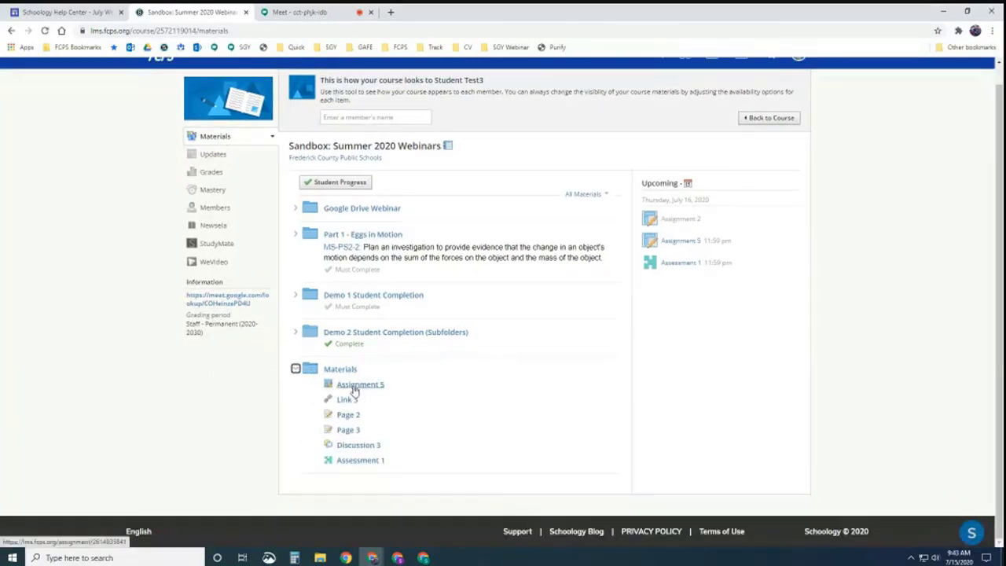
click(751, 118)
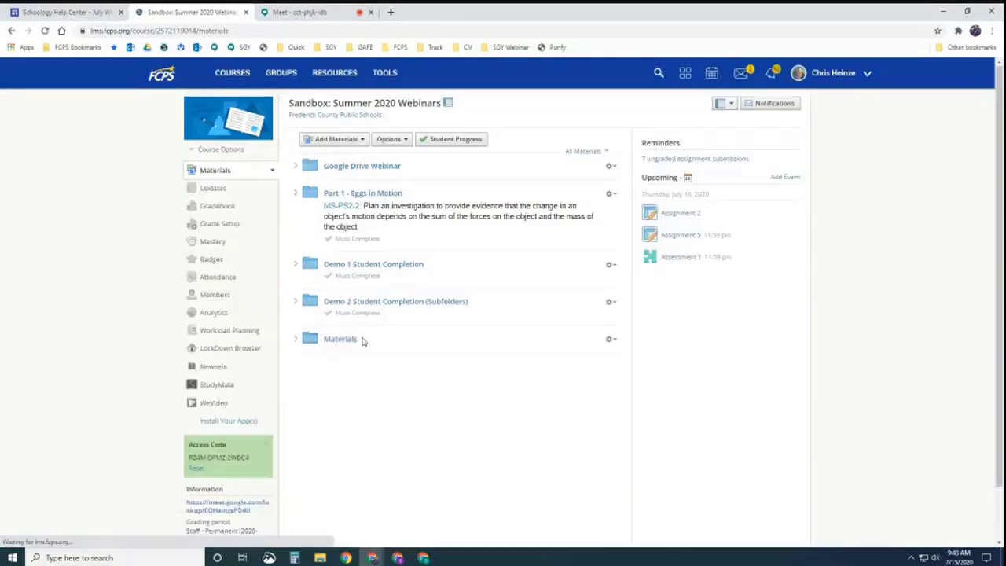
- Try individually assigning Assignment 5 in the Materials folder to the fourth test student, and cancel the edit
click(297, 339)
click(603, 353)
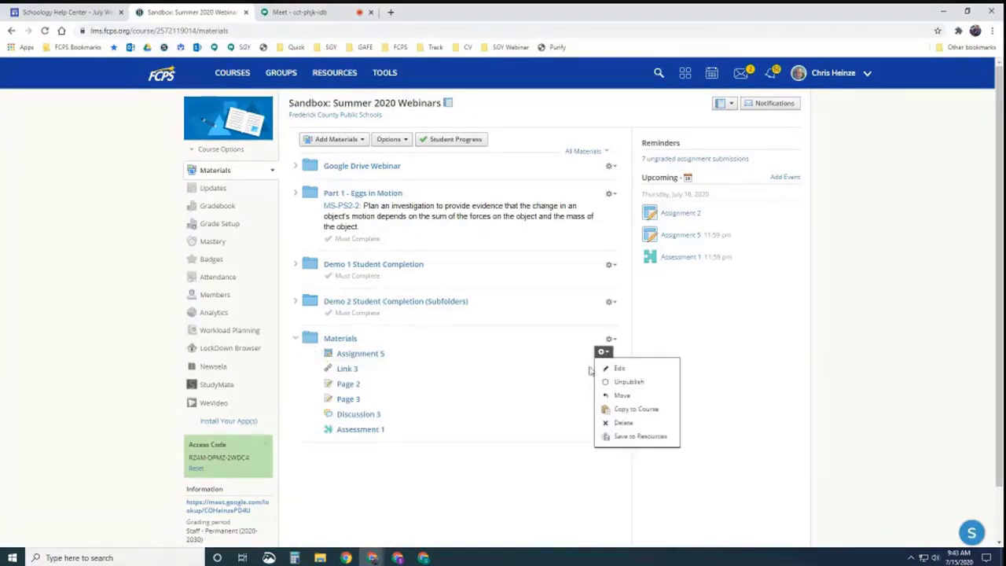
click(617, 369)
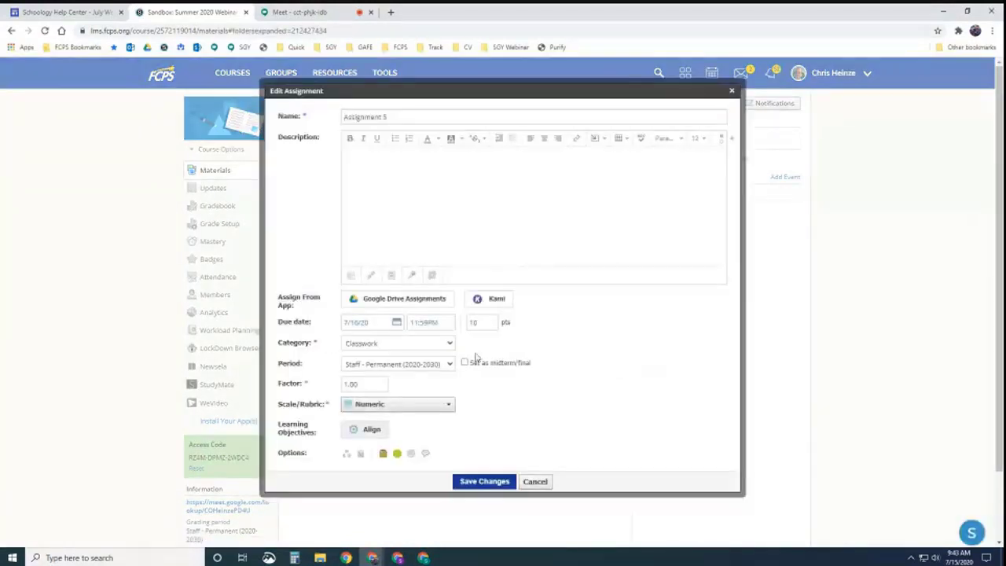
click(345, 453)
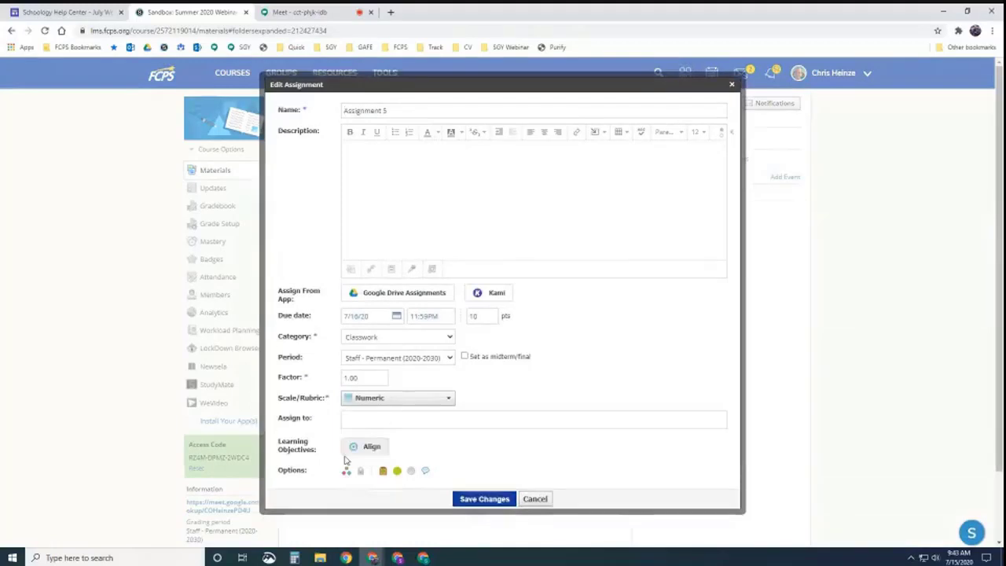
click(366, 419)
text(4)
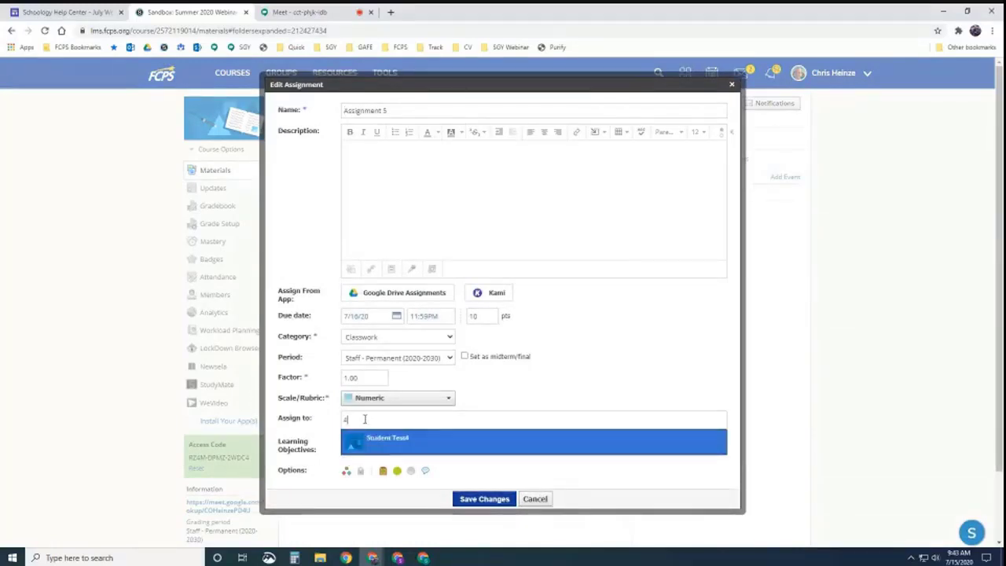
click(378, 442)
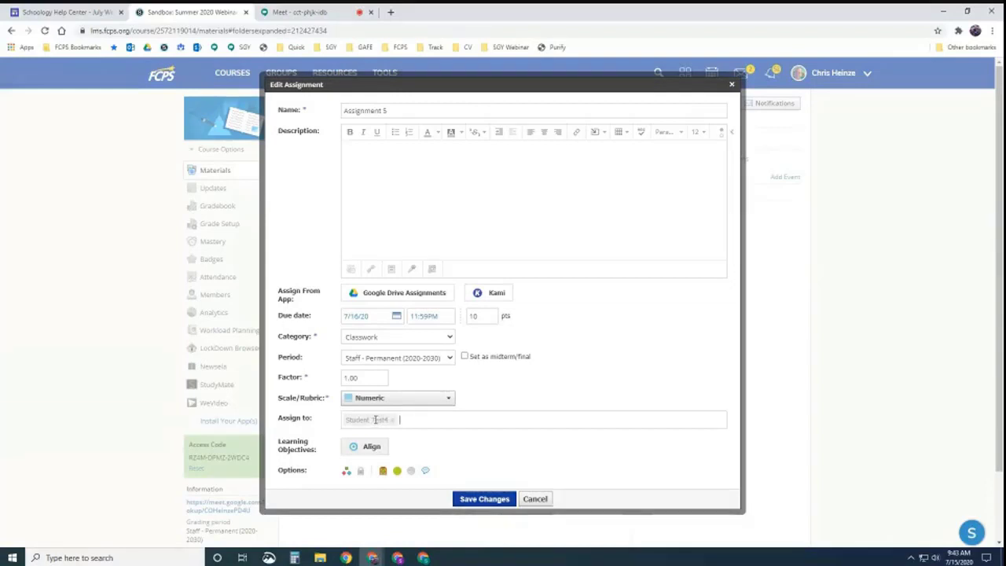
click(537, 500)
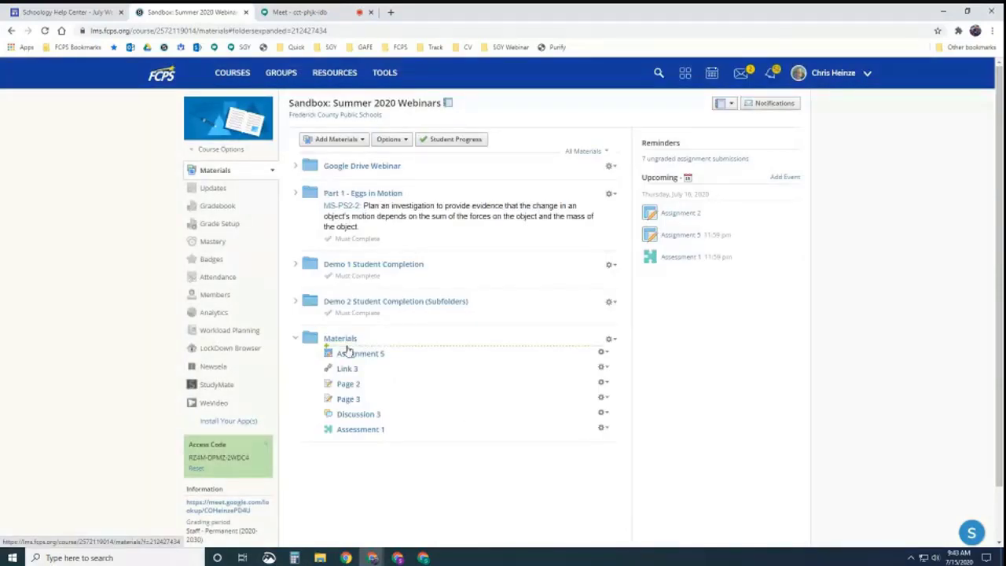
- Individually assign the whole Materials folder to the fourth test student and confirm the assignment
click(612, 340)
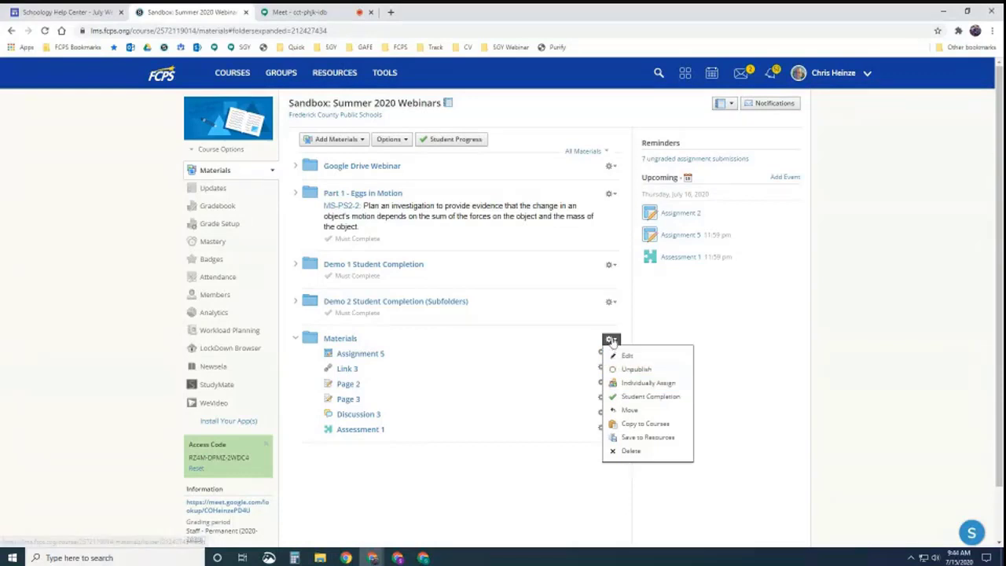
click(636, 384)
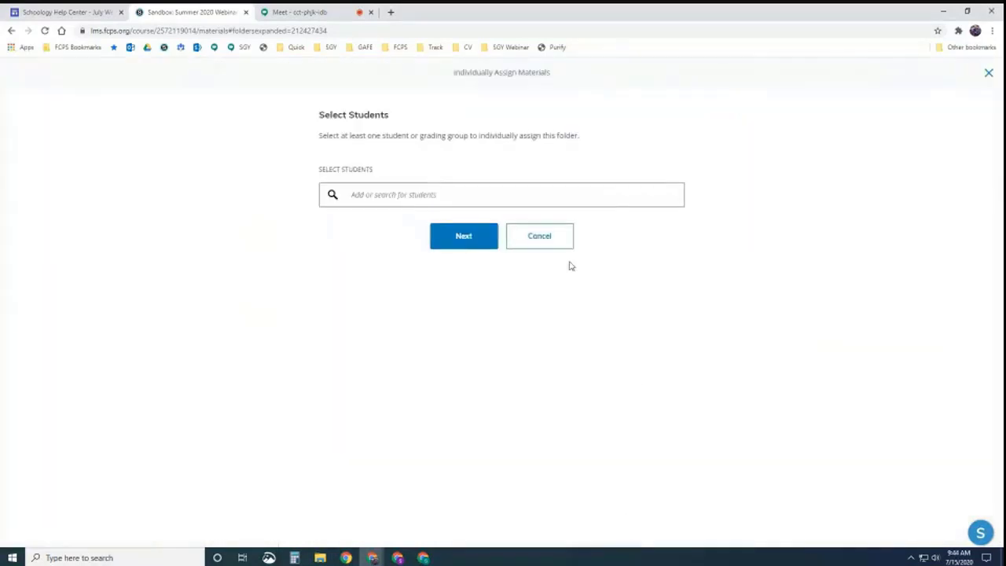
click(367, 194)
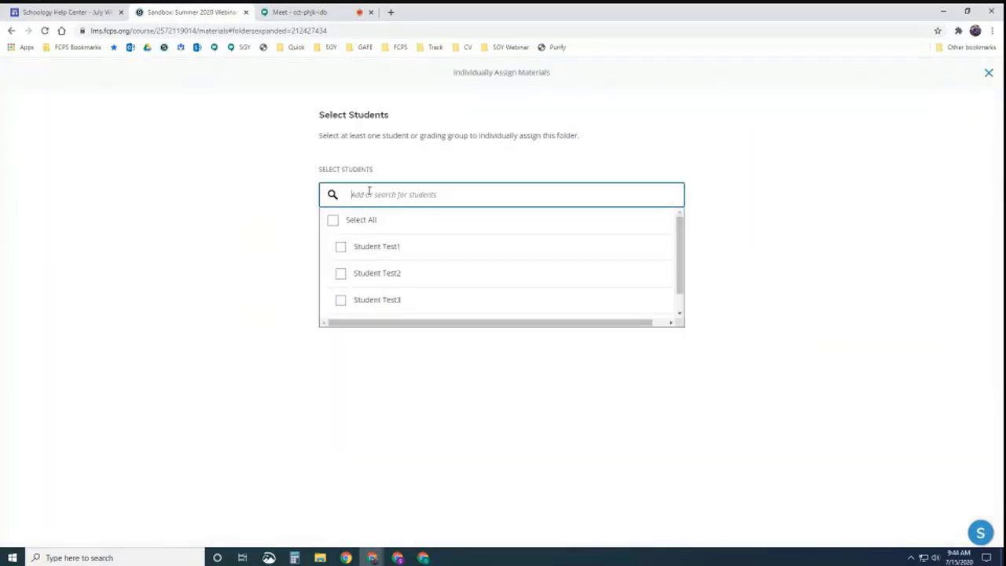
scroll(456, 272, down, 1)
click(341, 305)
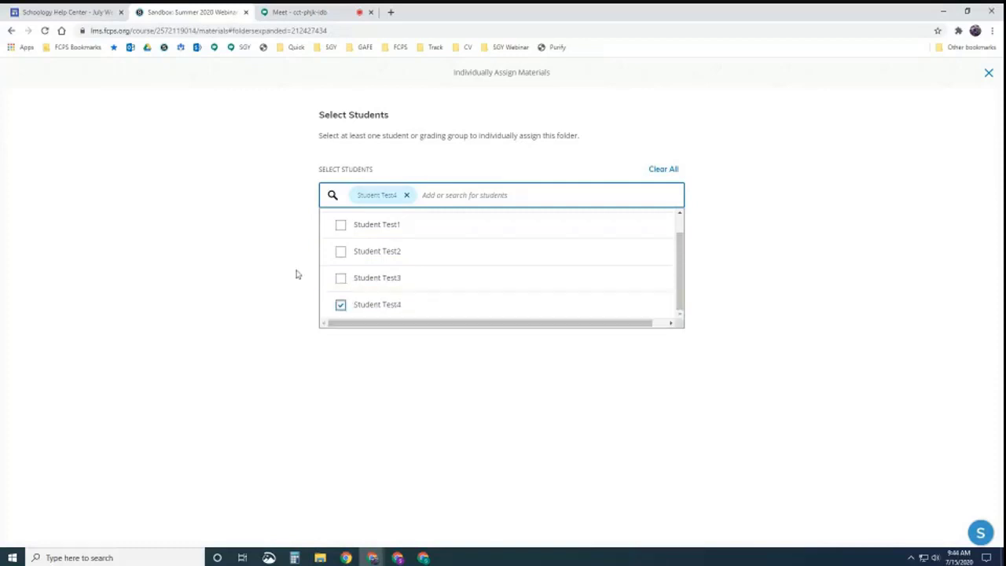
click(245, 273)
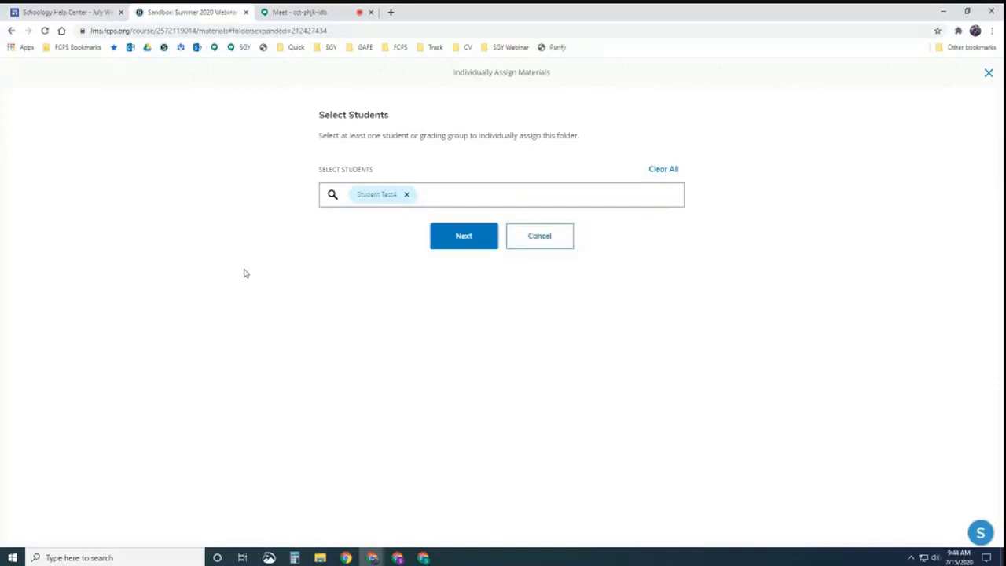
click(459, 238)
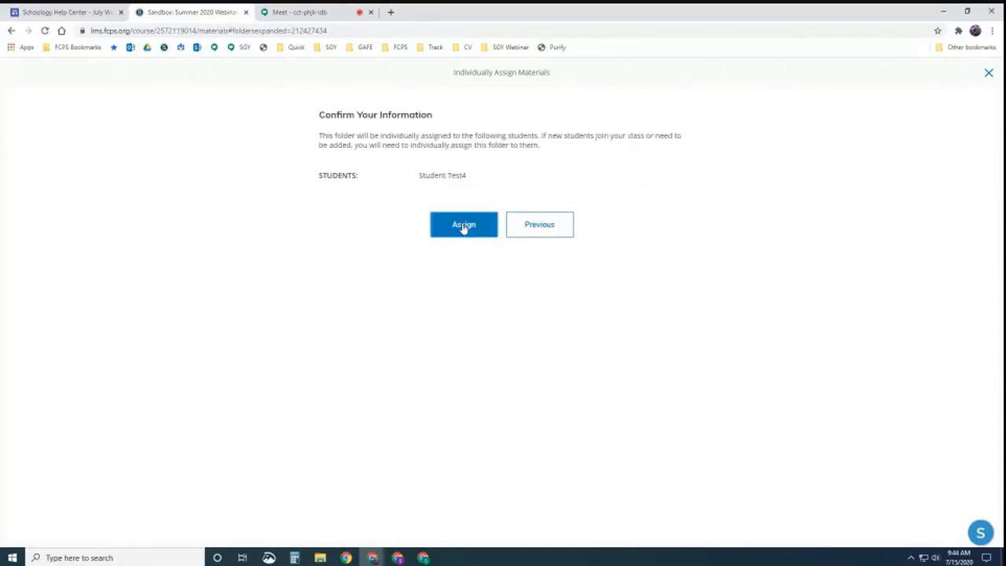
click(462, 227)
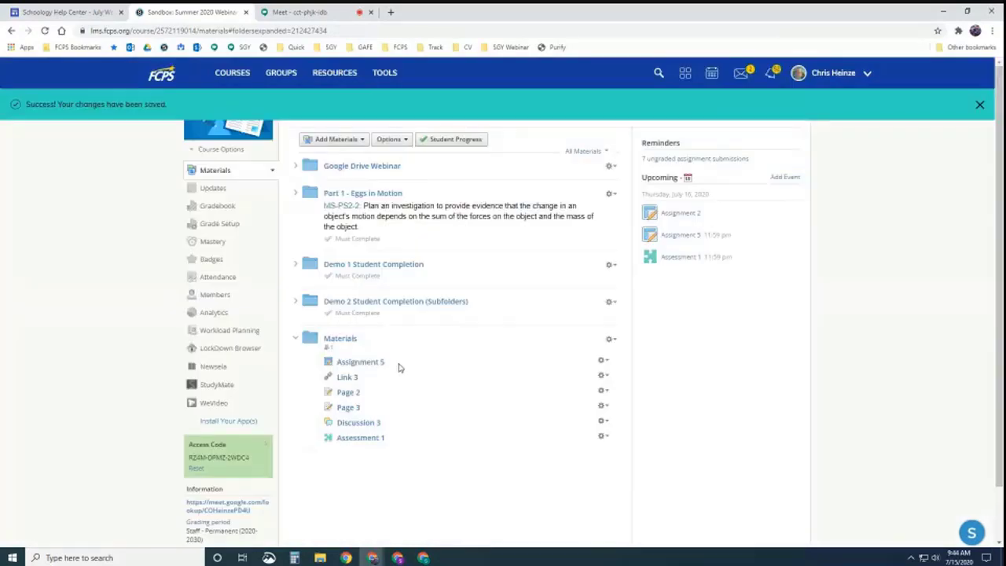
drag(400, 365, 397, 374)
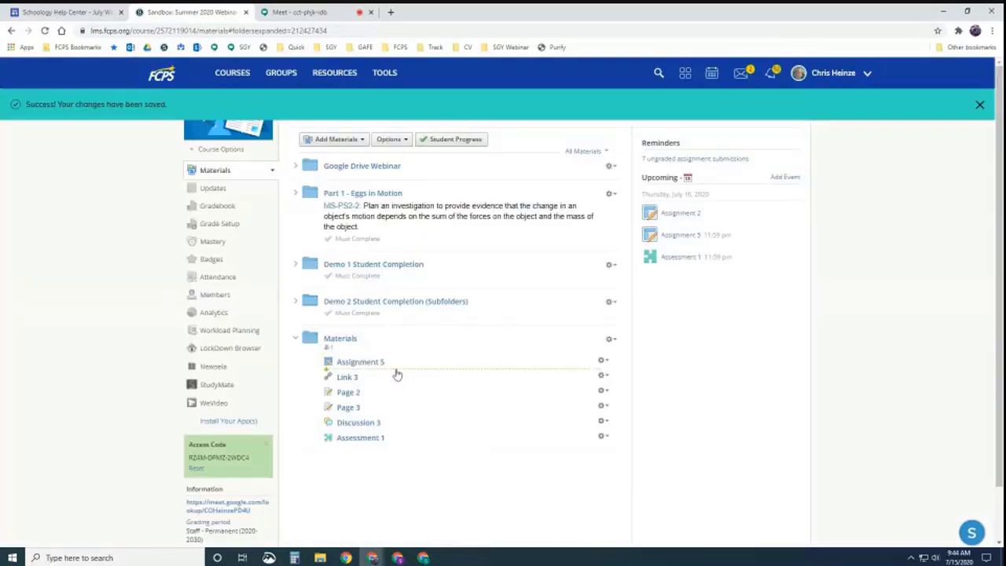
- Switch to the second test student's browser window, reload the course materials to check the individually assigned folder, and return to the teacher's window
click(398, 558)
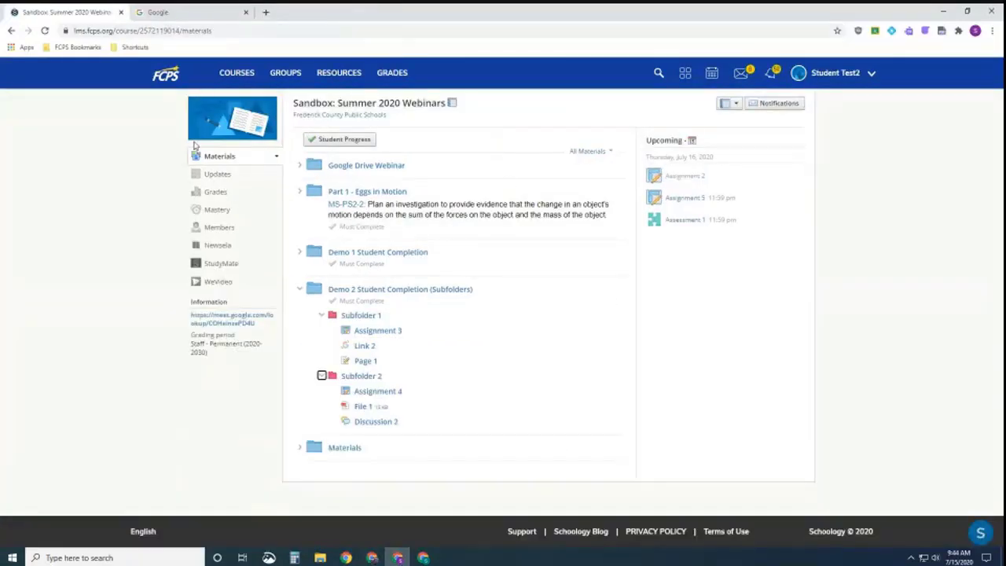
click(45, 31)
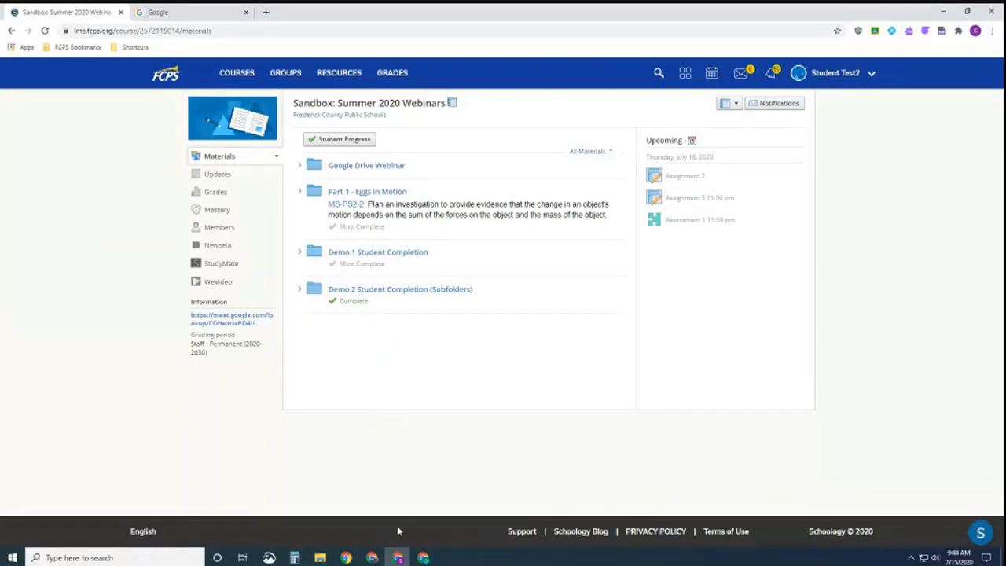
mouse_move(372, 557)
click(425, 511)
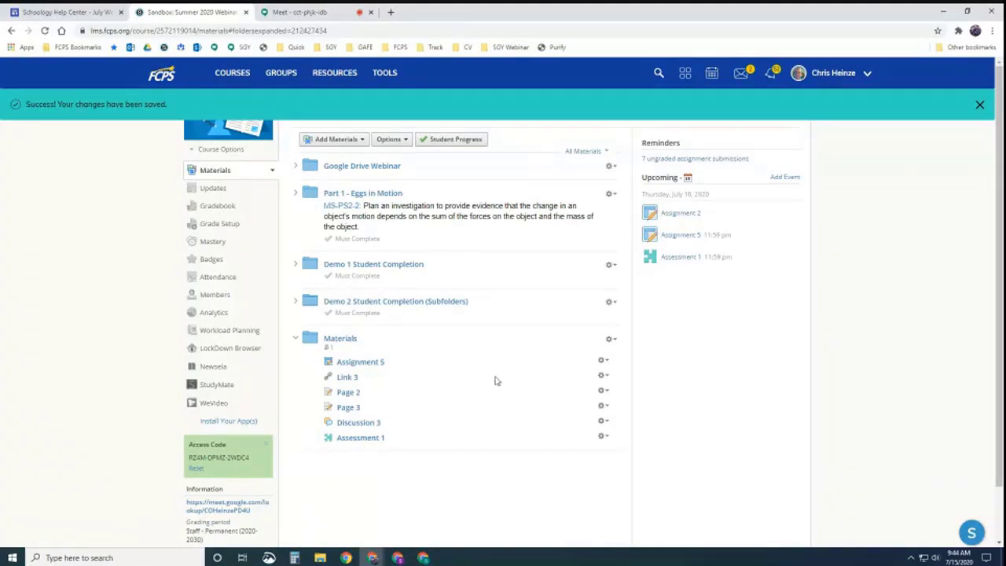
- Rename the Materials folder to "Tom Thumb" and save the changes
click(607, 340)
click(626, 355)
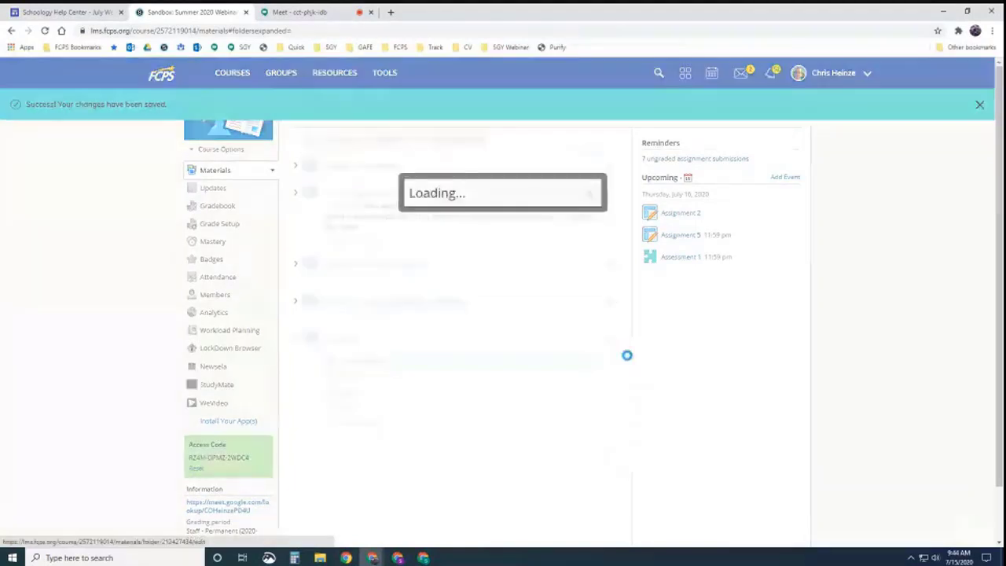
drag(395, 148, 287, 160)
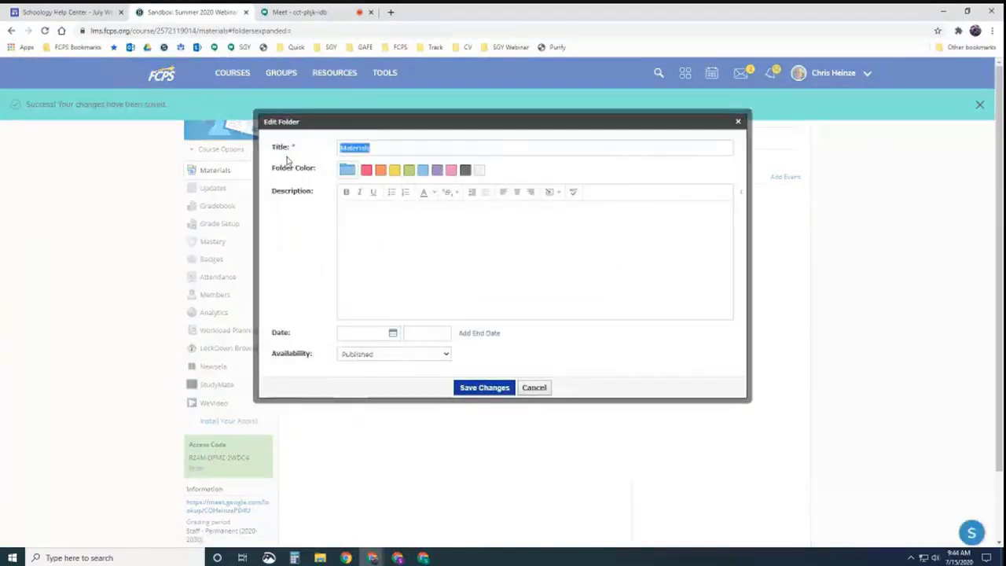
text(Tom Thumb)
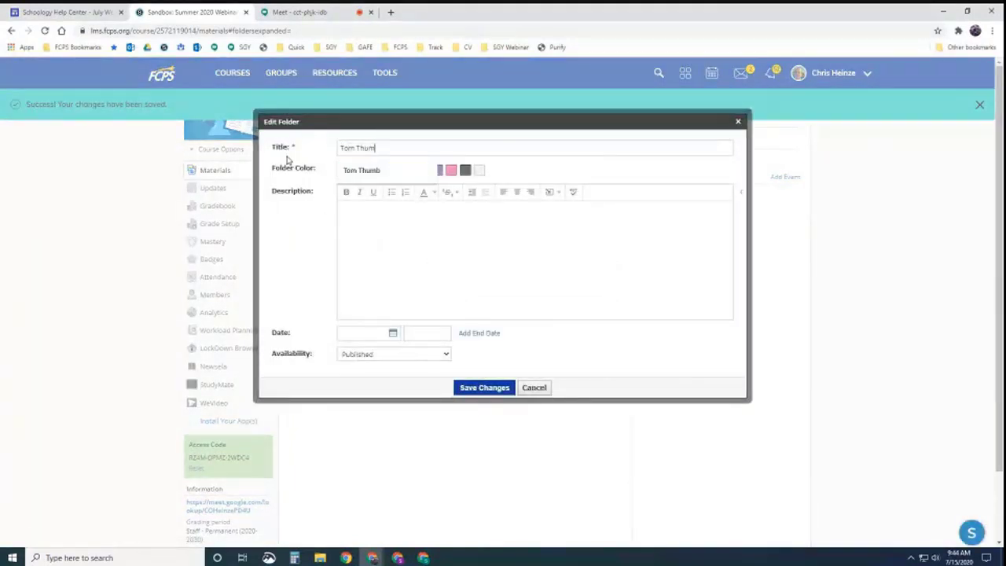
click(472, 389)
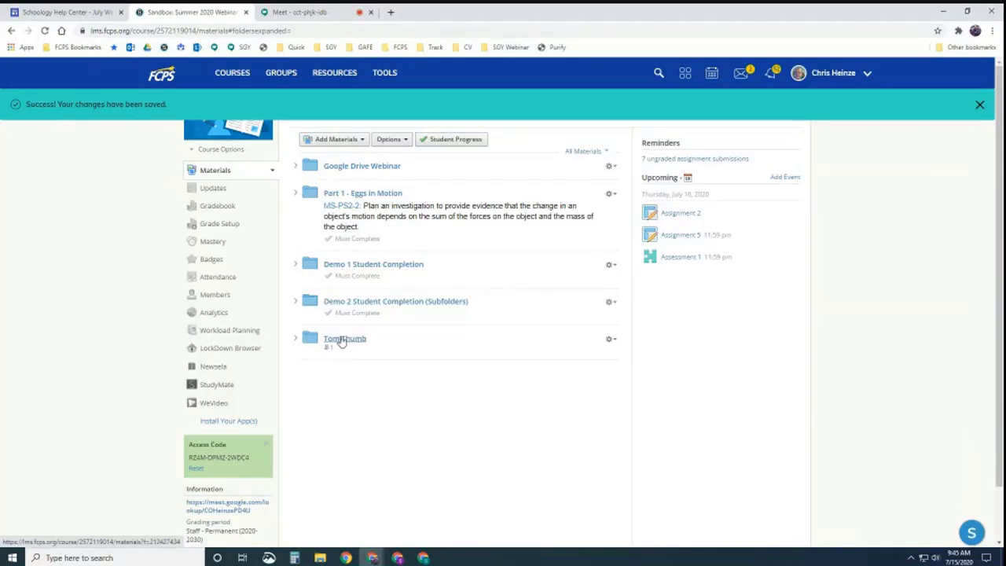
- Examine the Tom Thumb folder's contents and its available folder options
click(611, 341)
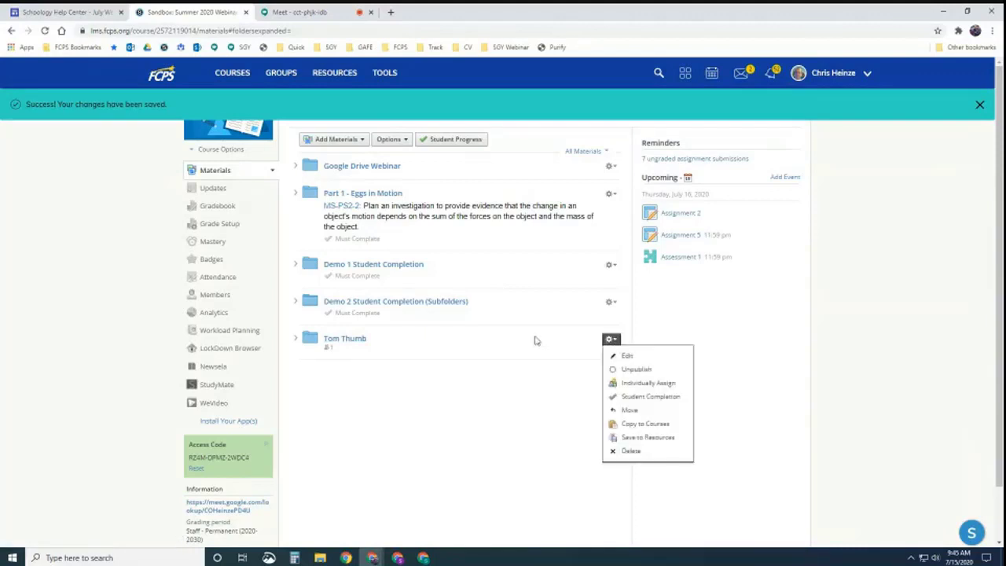
click(295, 339)
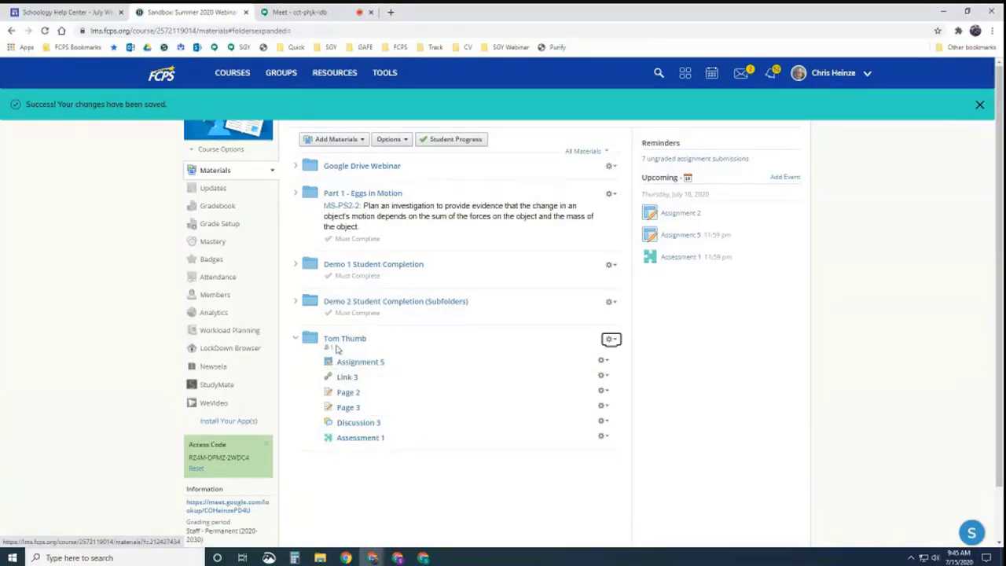
drag(336, 348, 352, 363)
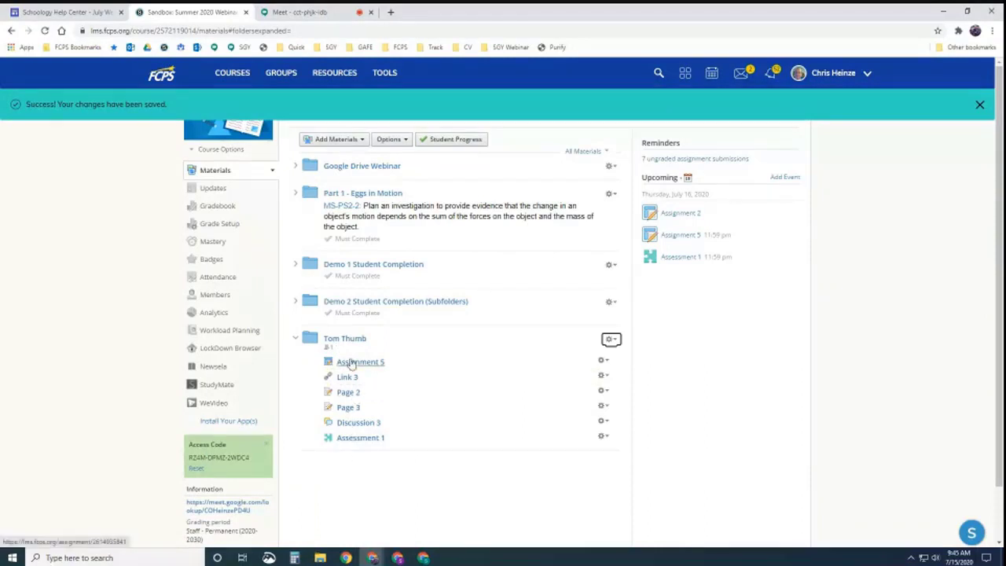
click(612, 339)
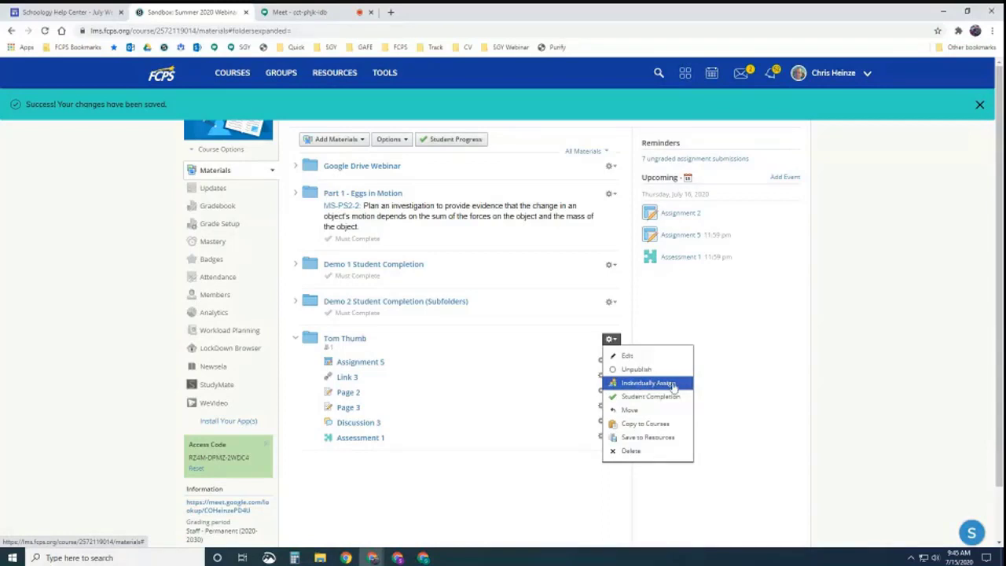
click(723, 378)
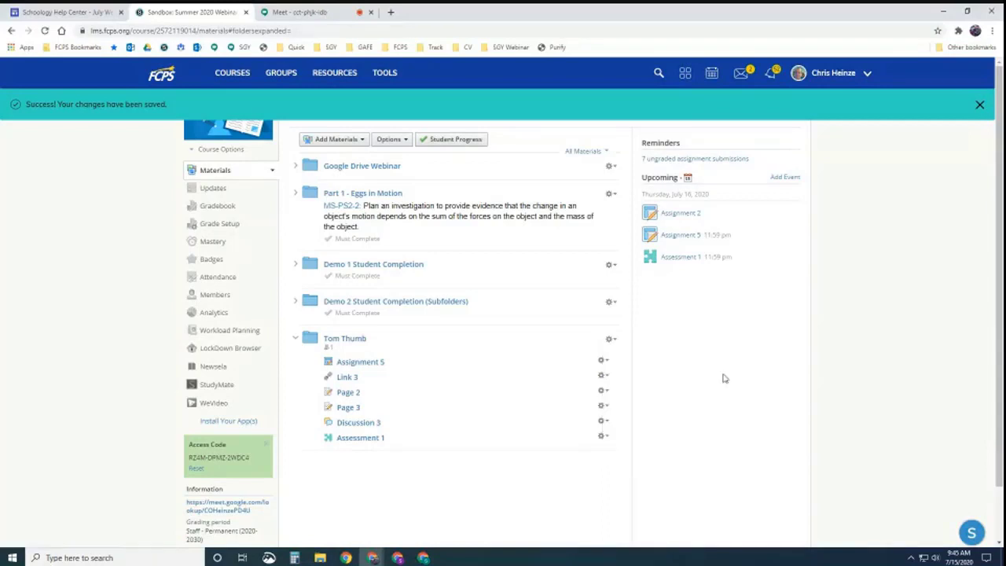
- Make the Tom Thumb folder available to everyone instead of individually assigned, and dismiss the confirmation messages
click(610, 339)
click(636, 383)
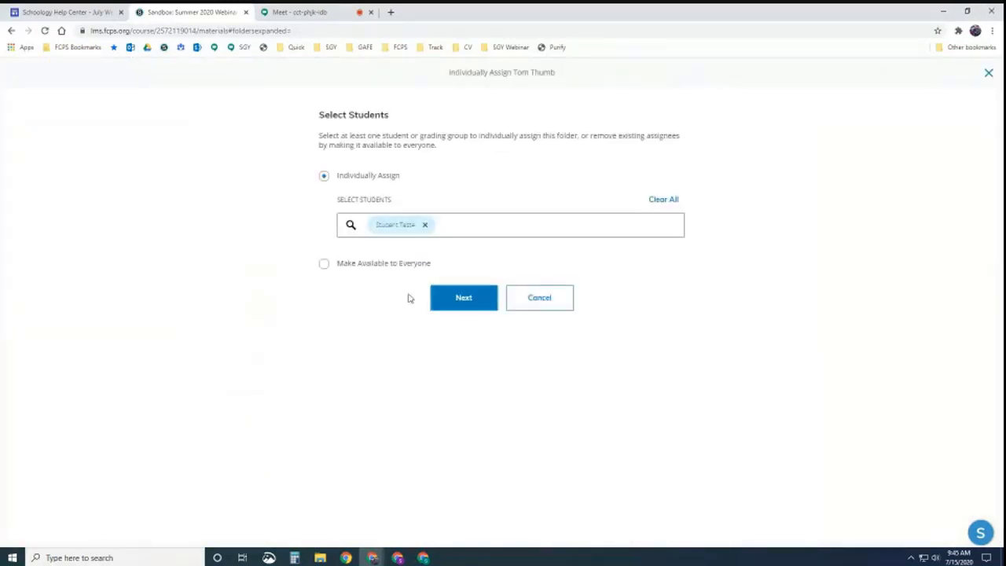
click(324, 266)
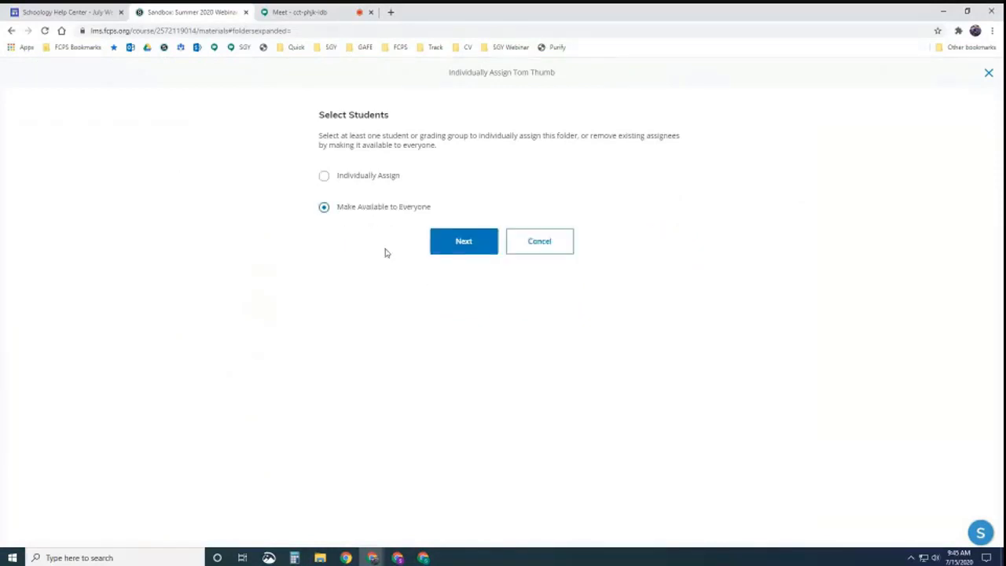
click(460, 244)
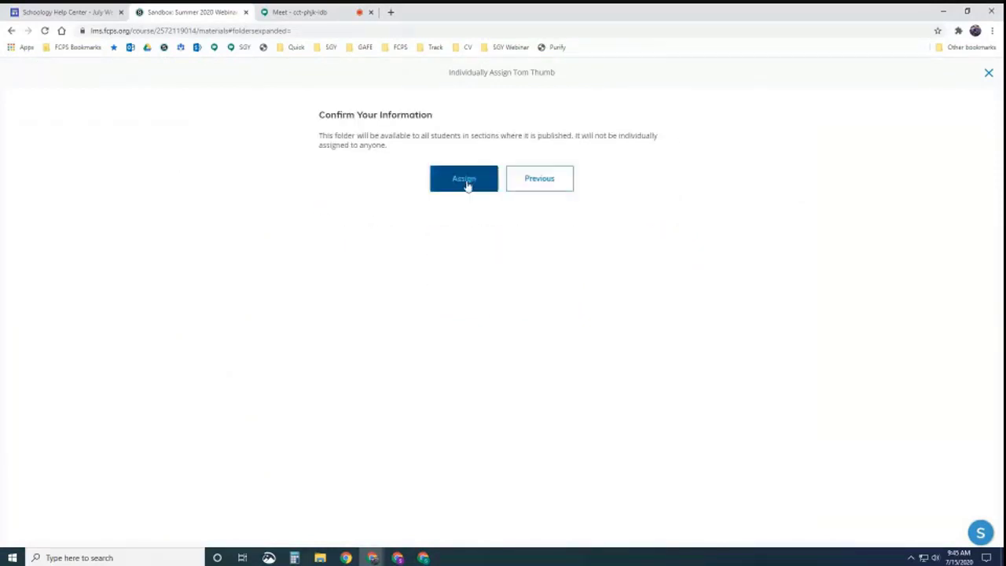
click(467, 185)
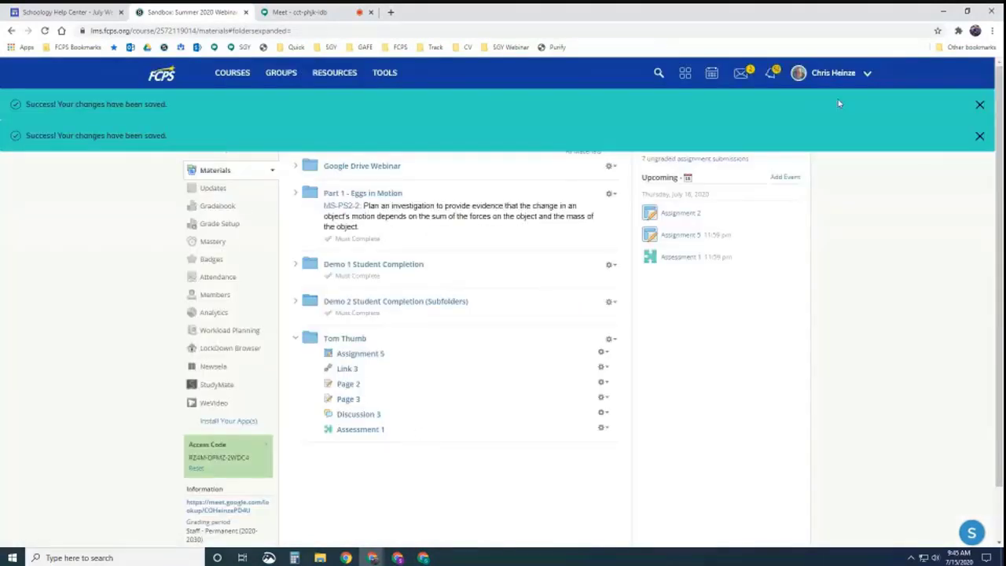
click(980, 105)
click(980, 104)
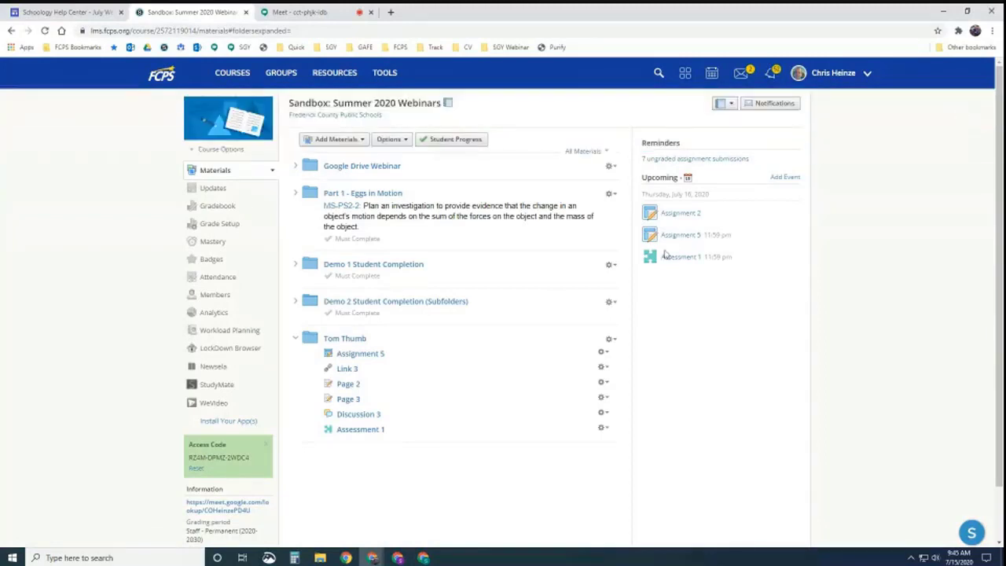
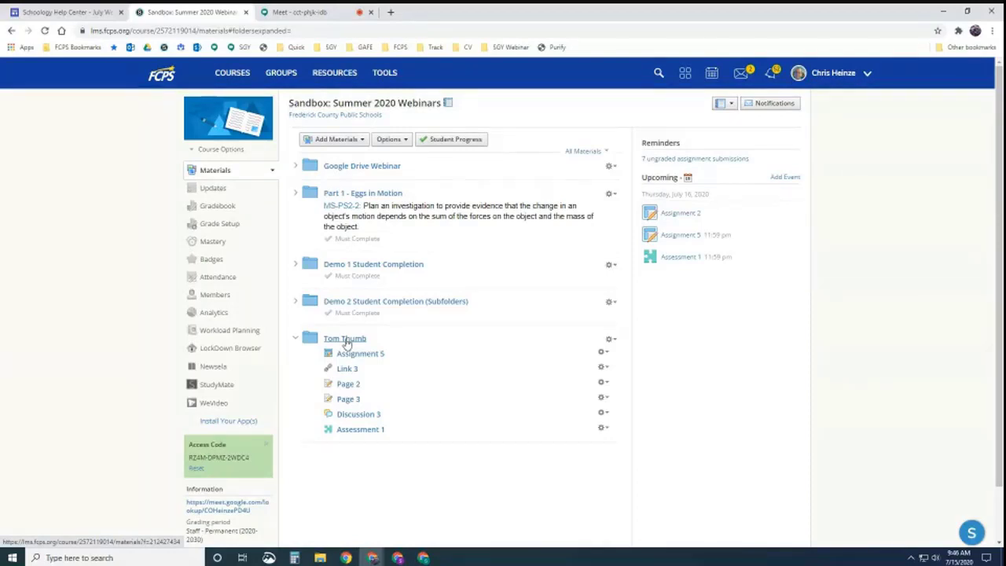
- Create a grading group named "23" containing the second and third test students from the course members
click(210, 297)
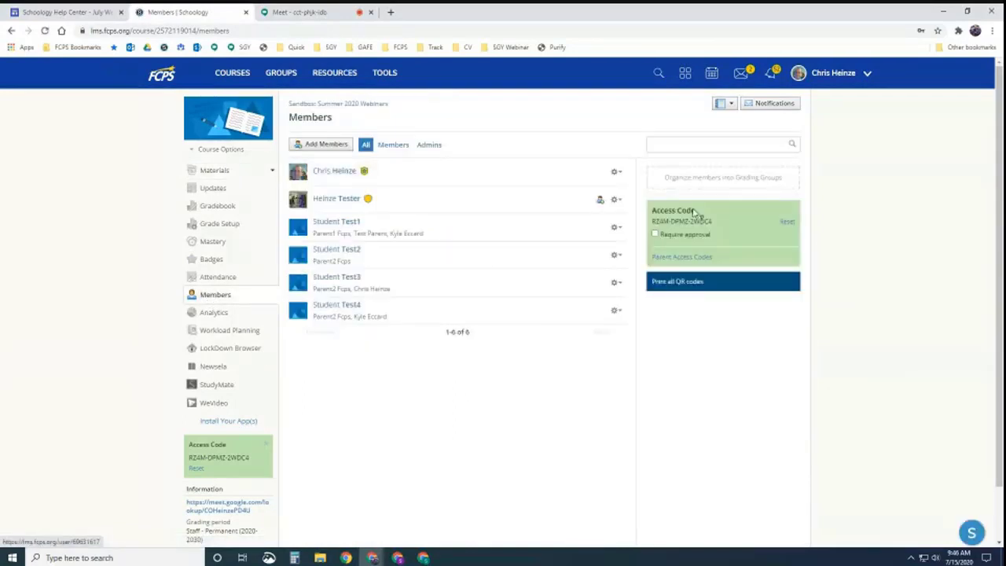
click(726, 180)
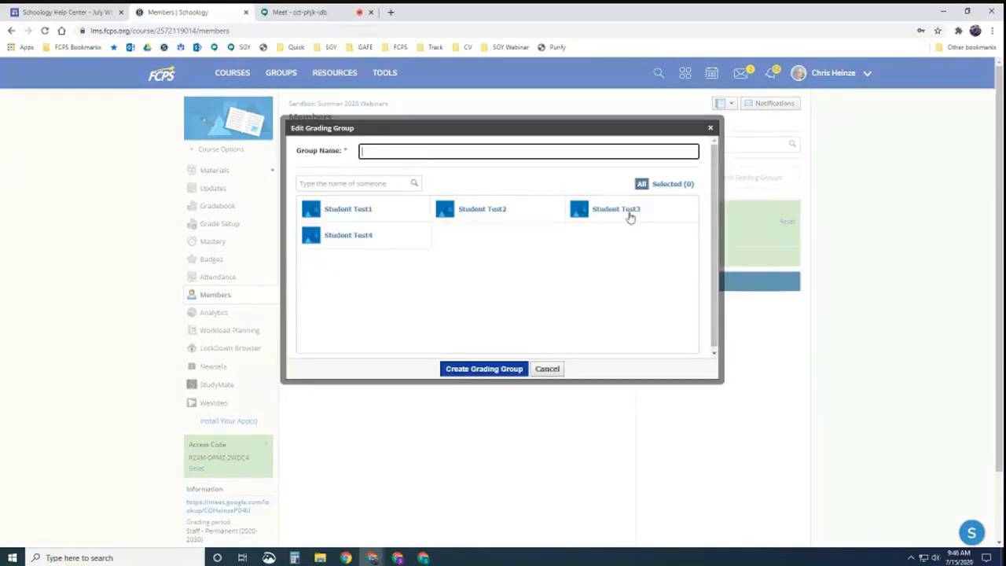
click(395, 216)
click(487, 213)
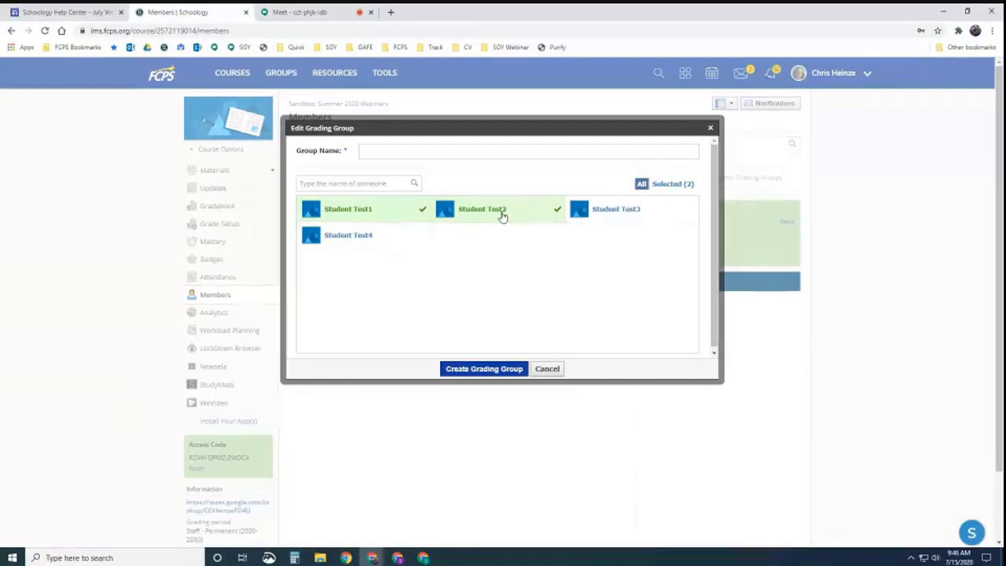
click(401, 214)
click(617, 209)
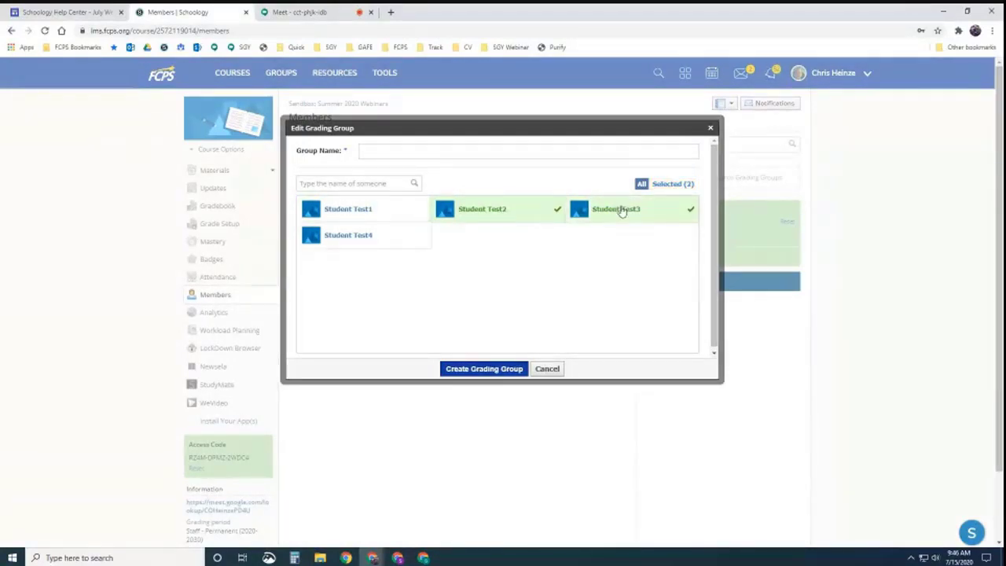
click(386, 149)
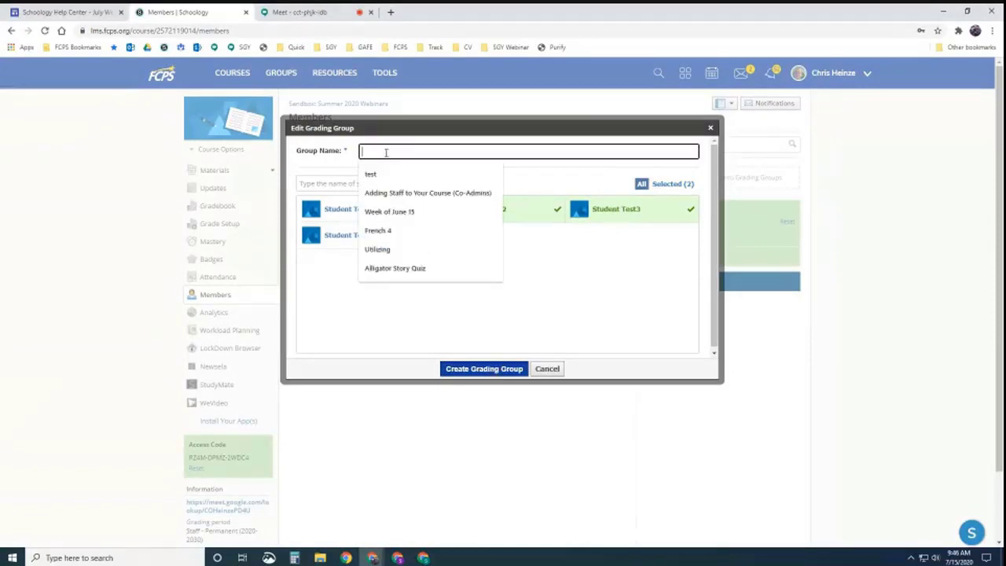
text(23)
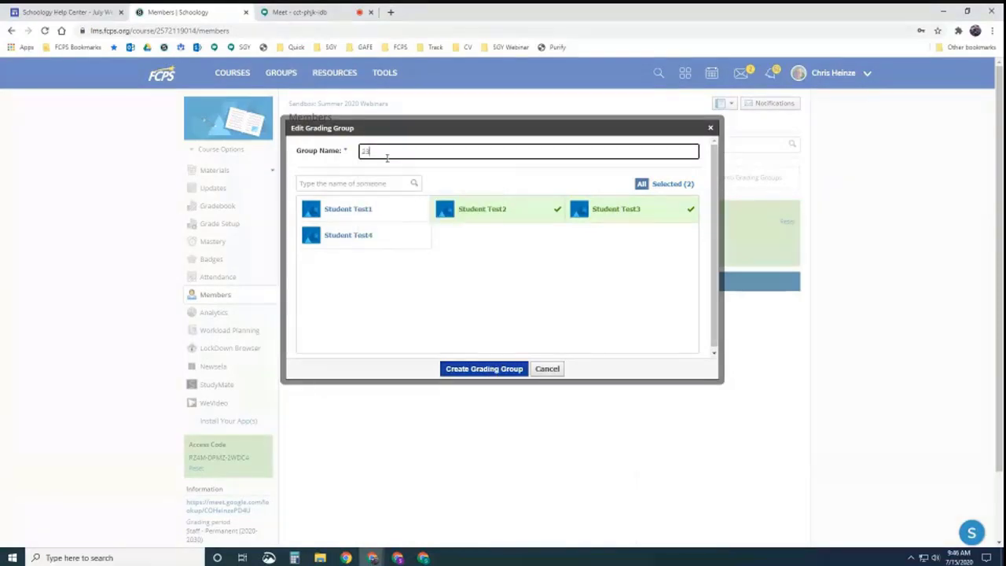
click(478, 370)
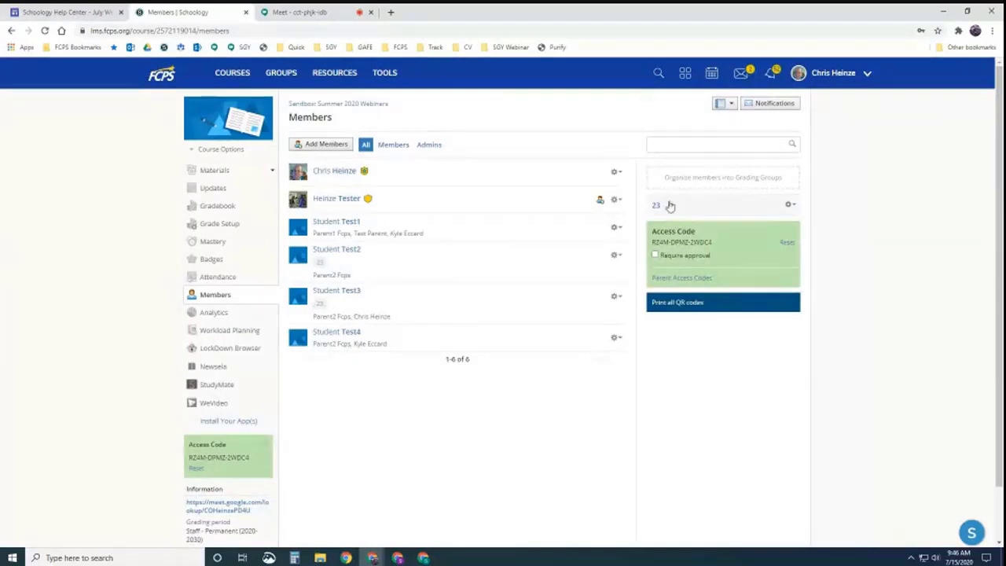
- Try individually assigning Assignment 5 in the Tom Thumb folder to grading group 23, and cancel the edit
click(212, 171)
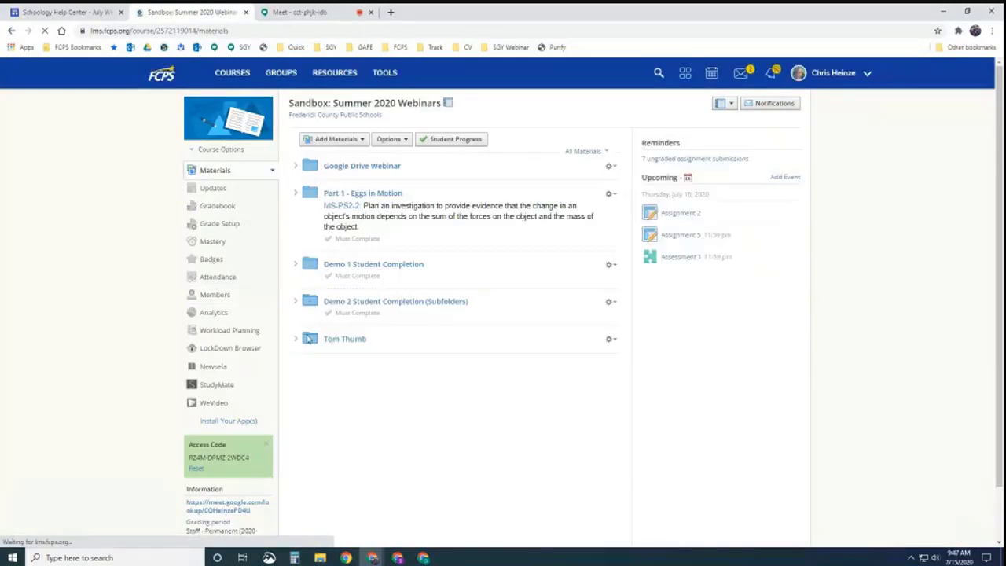
click(343, 340)
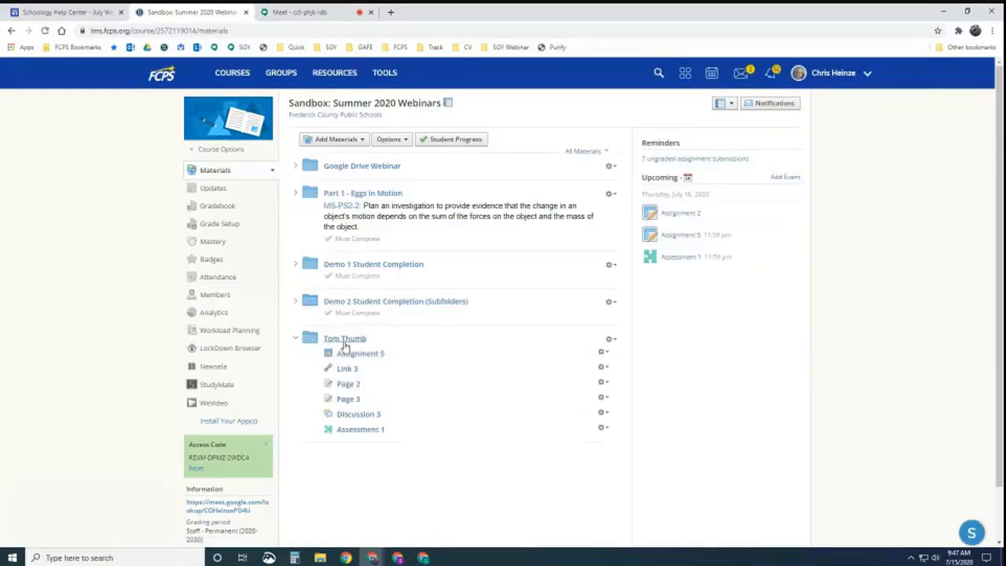
click(602, 352)
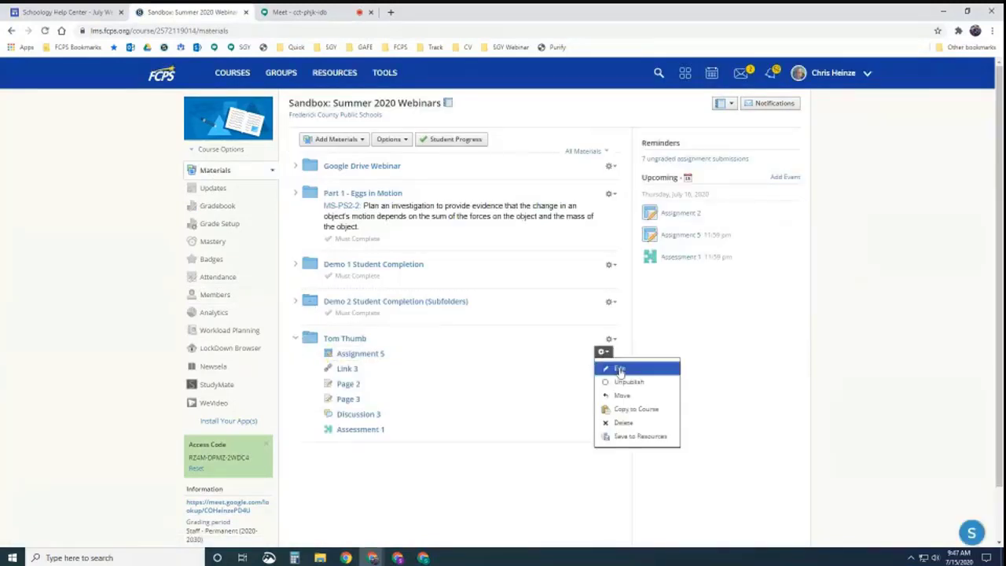
click(620, 370)
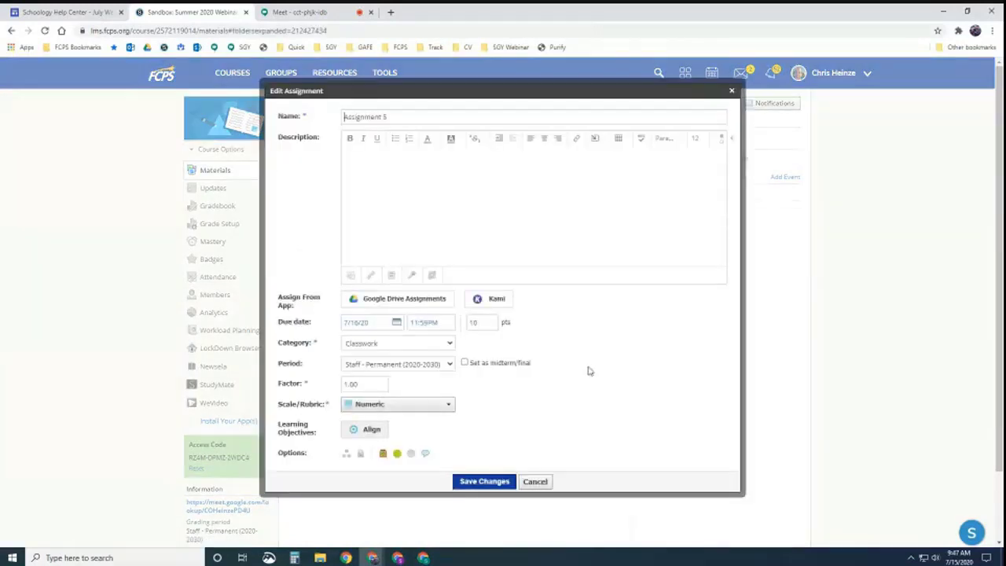
click(348, 454)
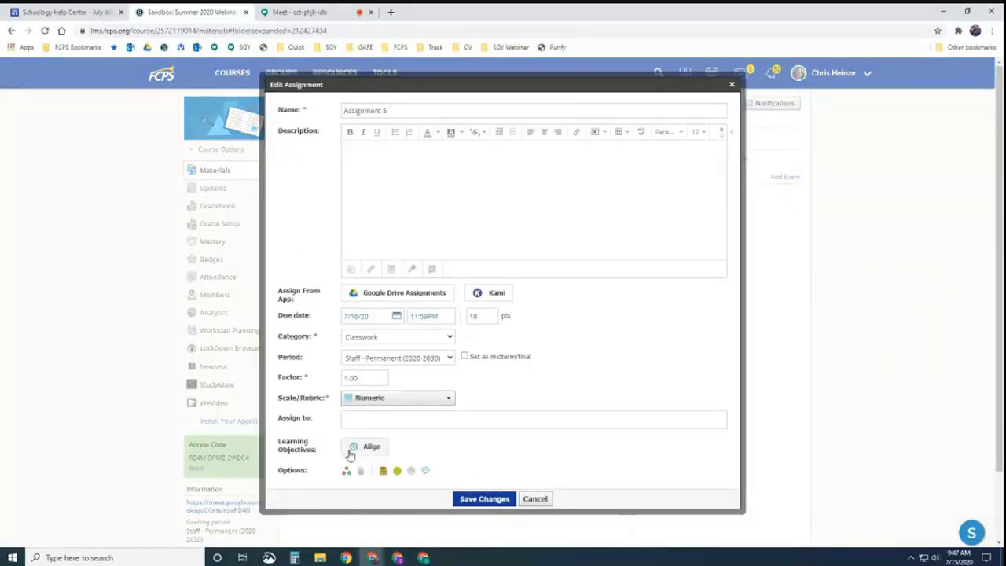
click(356, 421)
text(2)
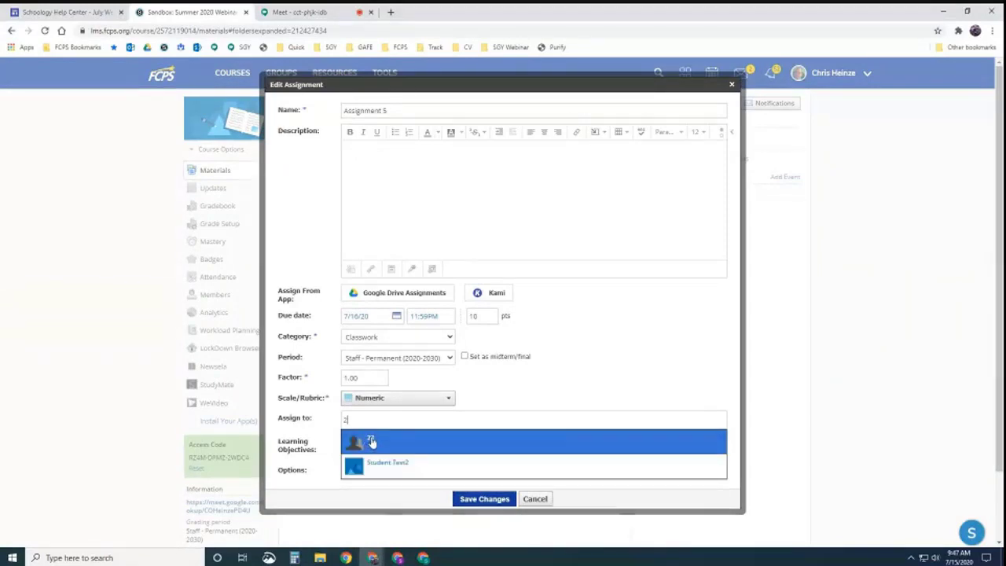
click(534, 499)
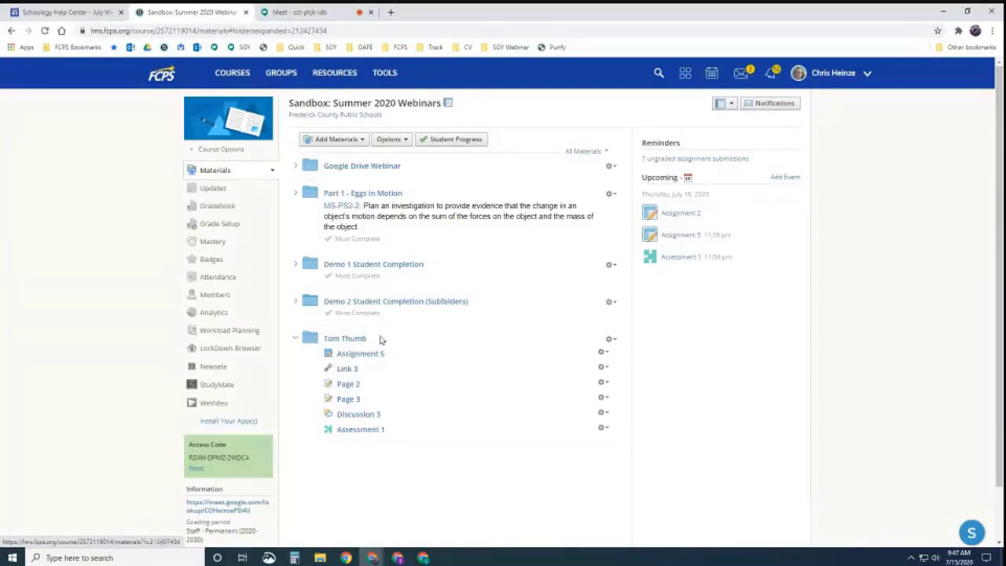
- Rename the Tom Thumb folder to "Yellow", set its folder color to yellow, and save the changes
click(614, 341)
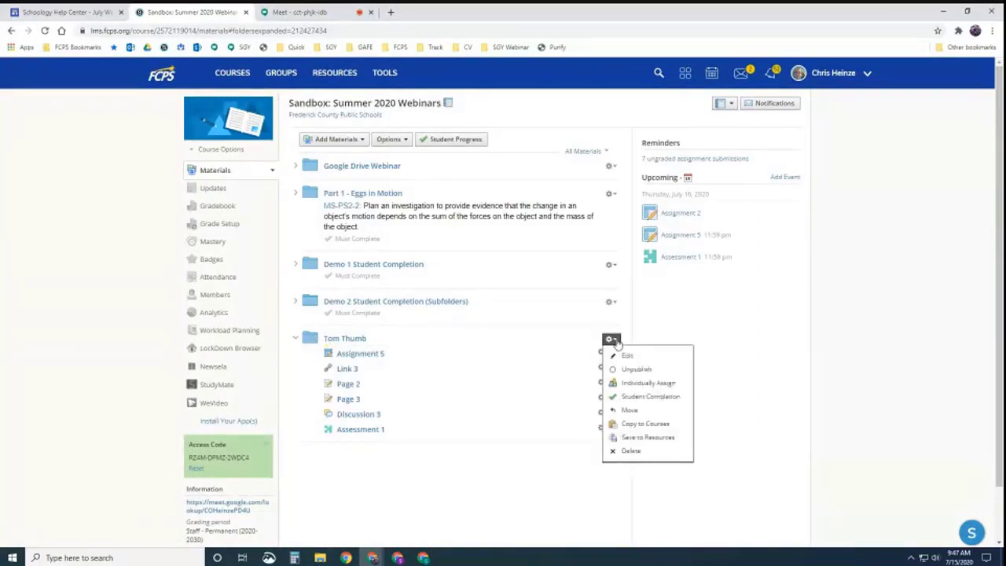
click(625, 356)
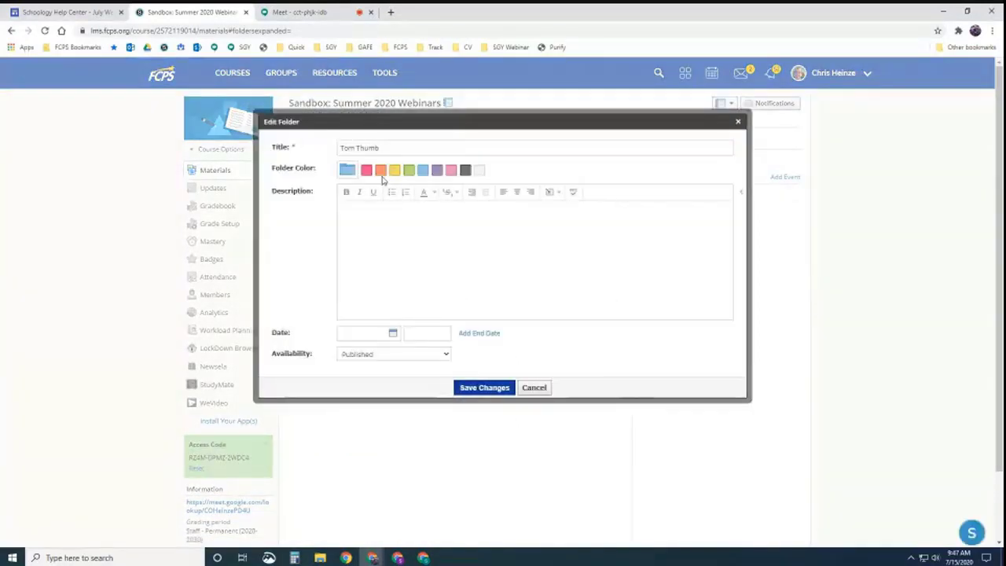
click(394, 170)
drag(380, 148, 332, 148)
key(BackSpace)
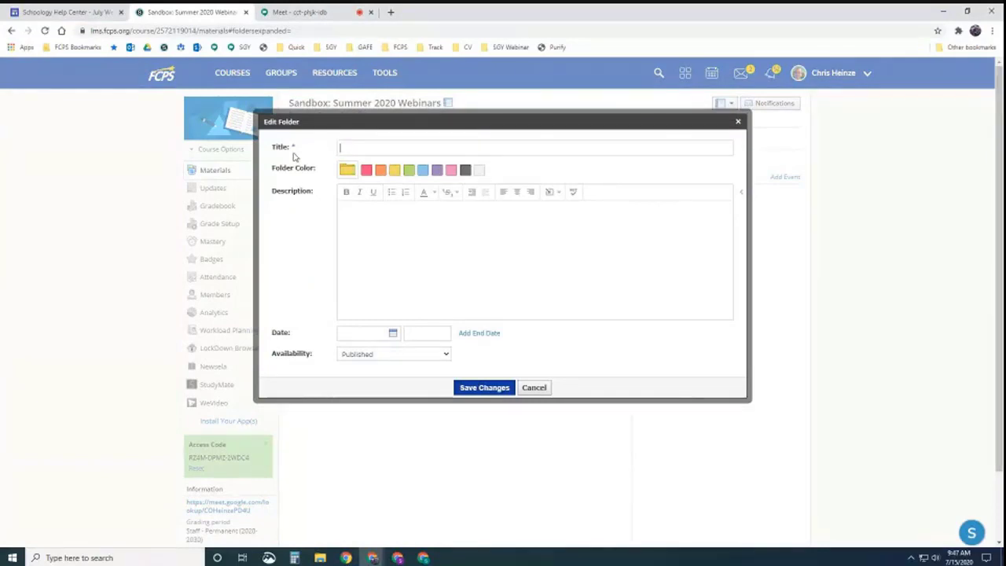
text(Yellow)
click(482, 387)
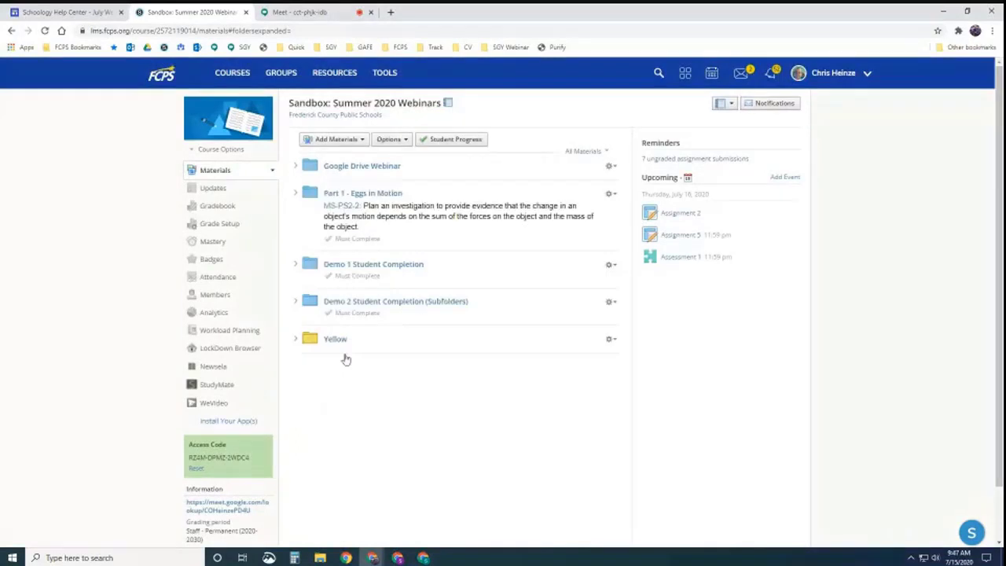
- Individually assign the Yellow folder to grading group 23
click(611, 340)
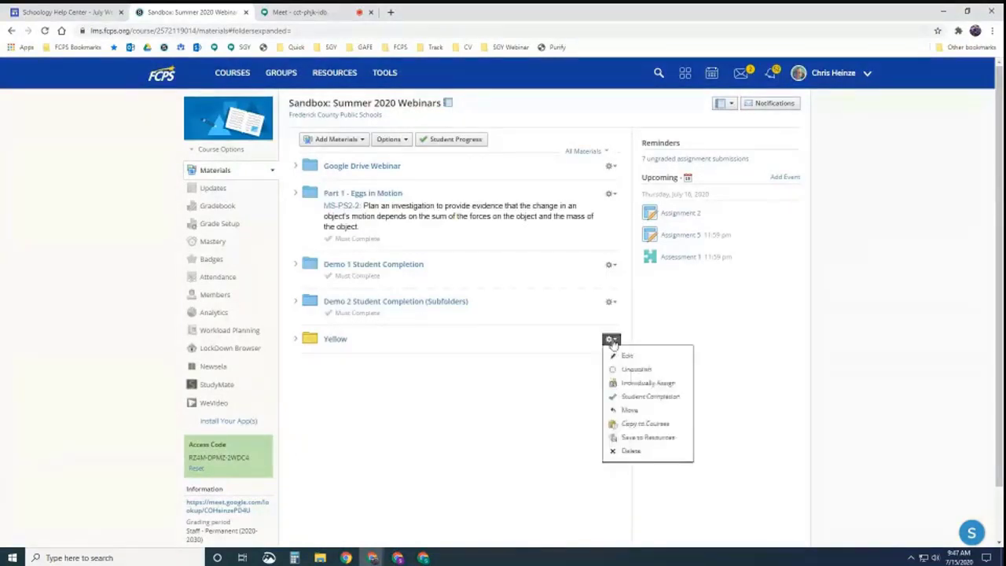
click(639, 384)
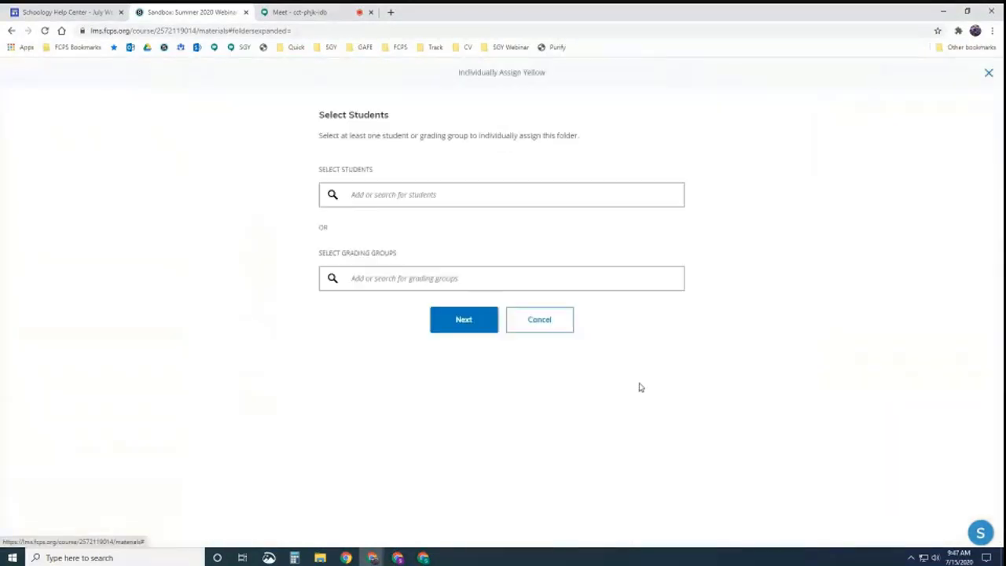
click(377, 278)
click(342, 315)
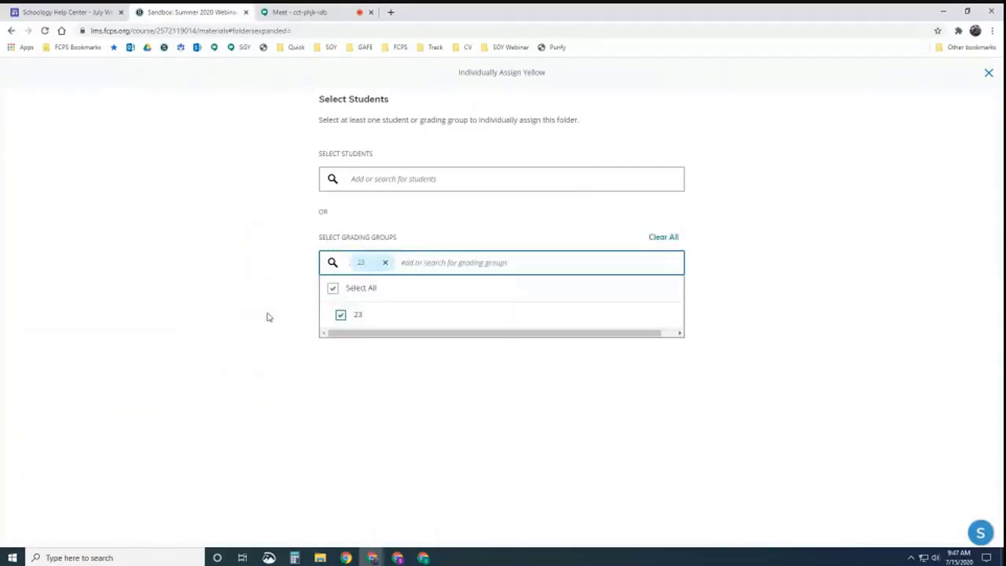
click(267, 314)
click(464, 325)
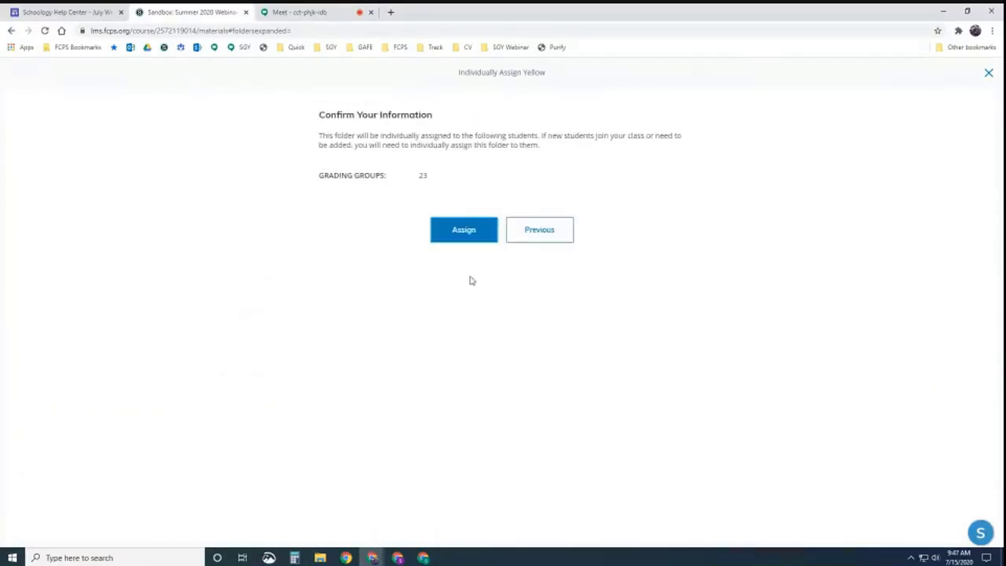
click(460, 230)
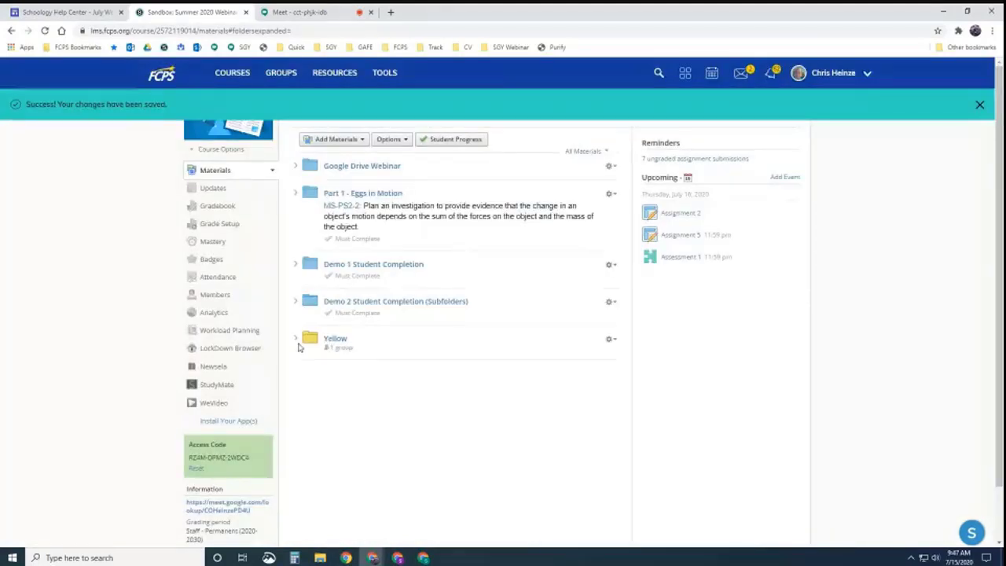
- Expand the Yellow folder in the teacher view and in the second test student's refreshed course materials
click(349, 351)
drag(359, 435, 415, 451)
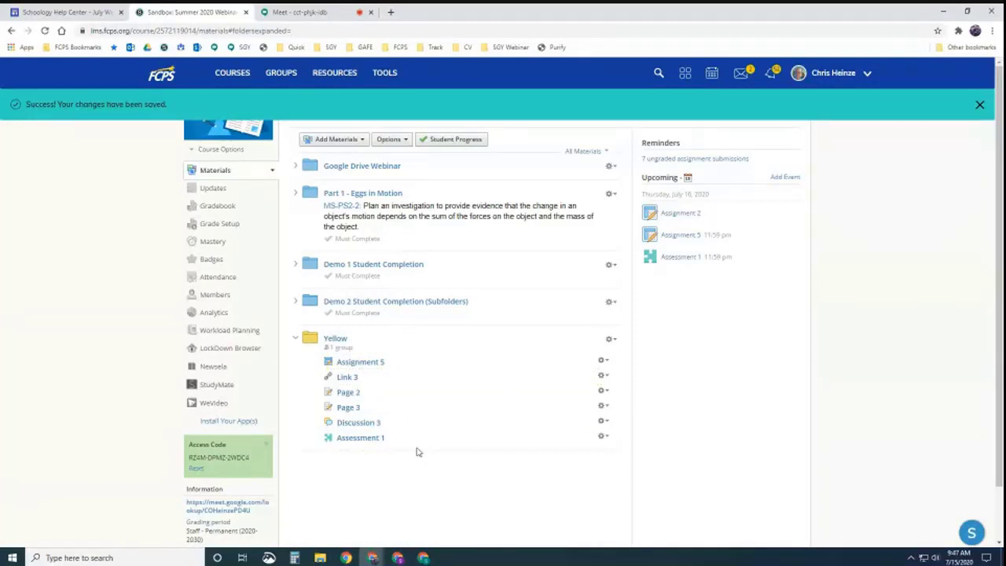
click(396, 557)
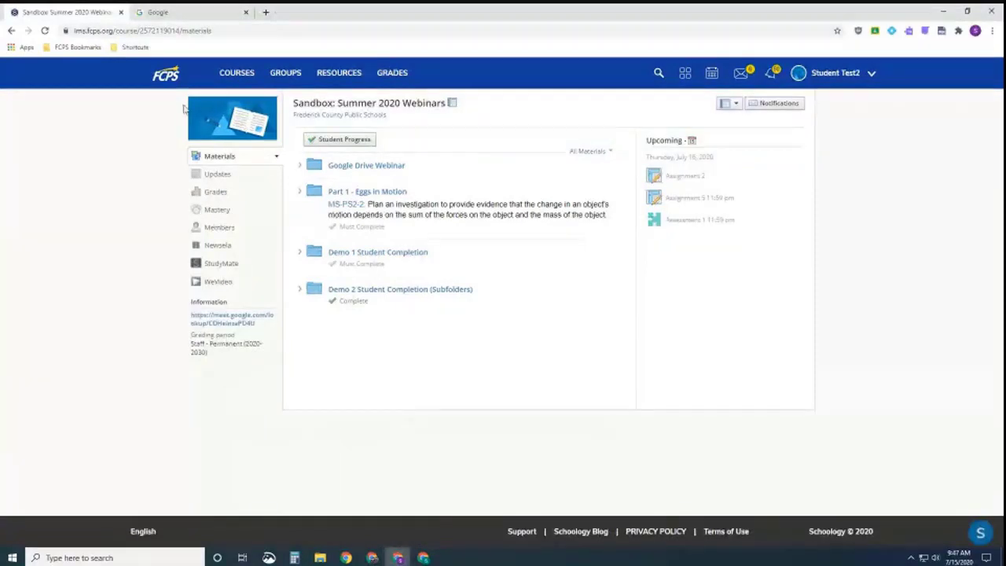
click(45, 30)
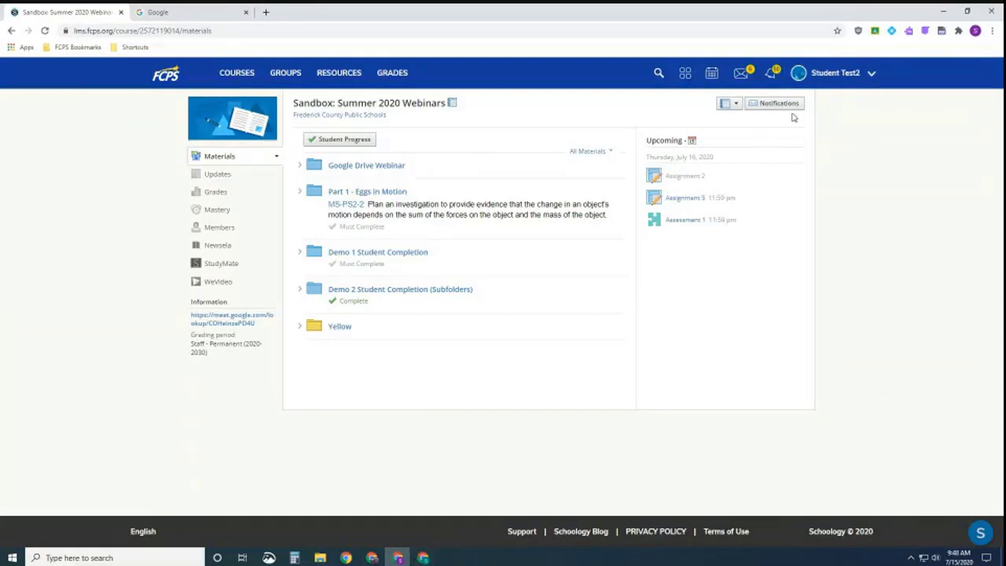
click(301, 326)
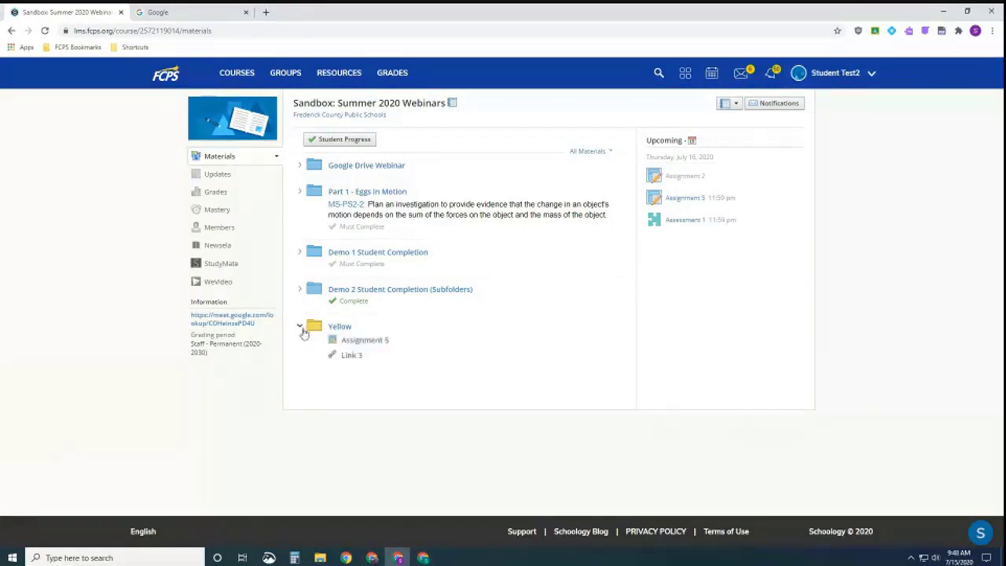
- Check the refreshed top-level course materials in the first test student's browser window
click(424, 557)
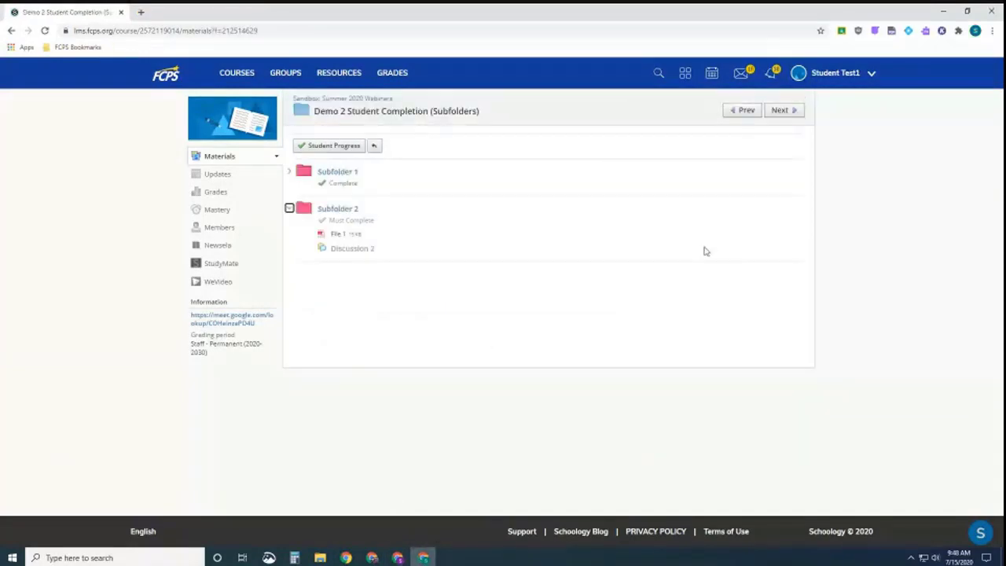
click(344, 100)
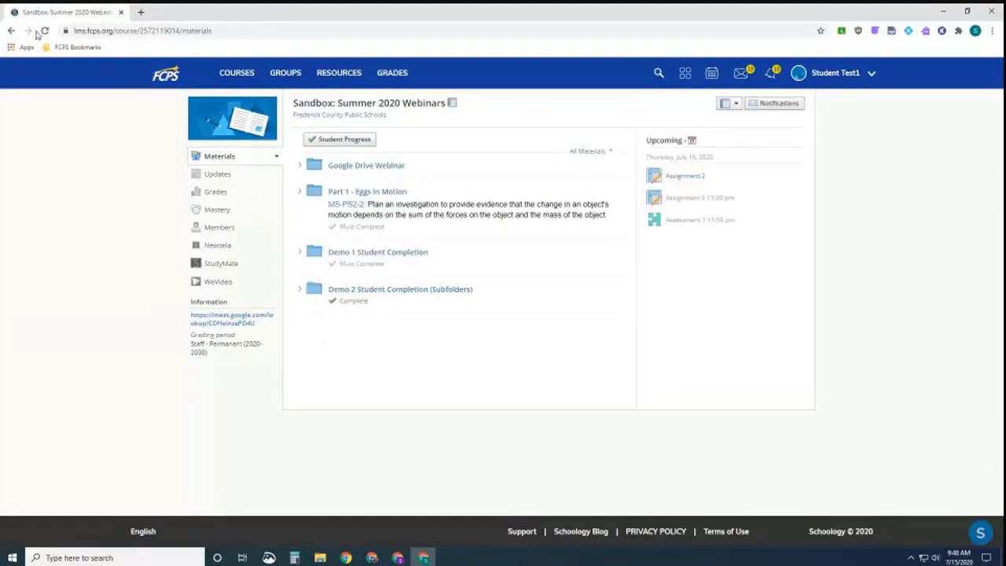
click(44, 32)
- As the second test student, open Assignment 5 in the Yellow folder and submit a created text response
click(398, 558)
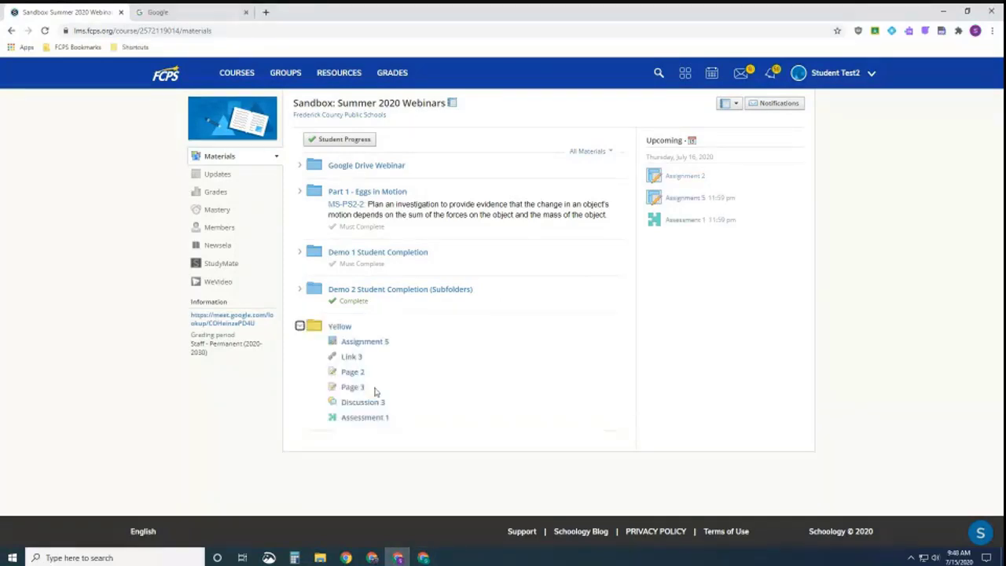
click(374, 344)
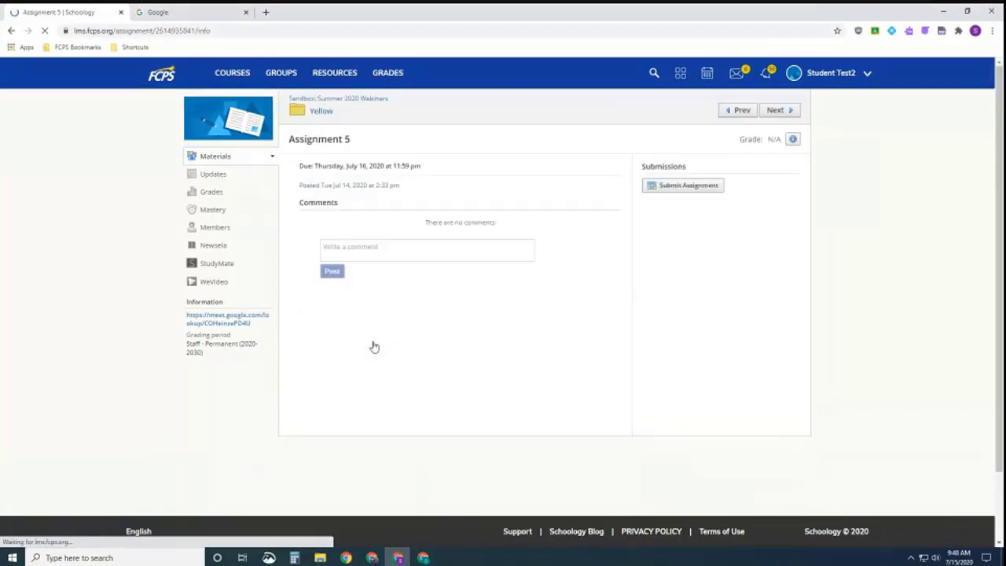
click(684, 188)
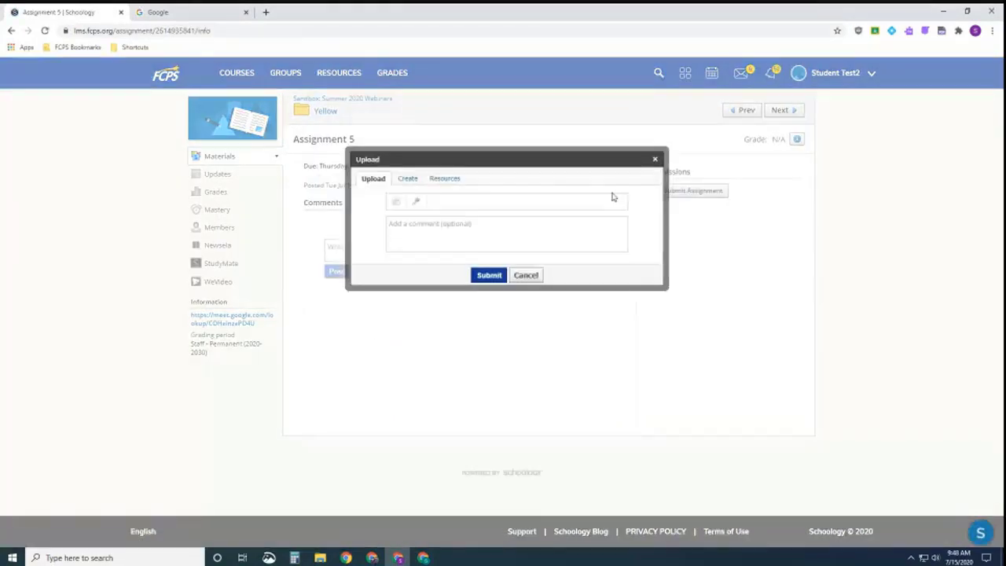
click(407, 180)
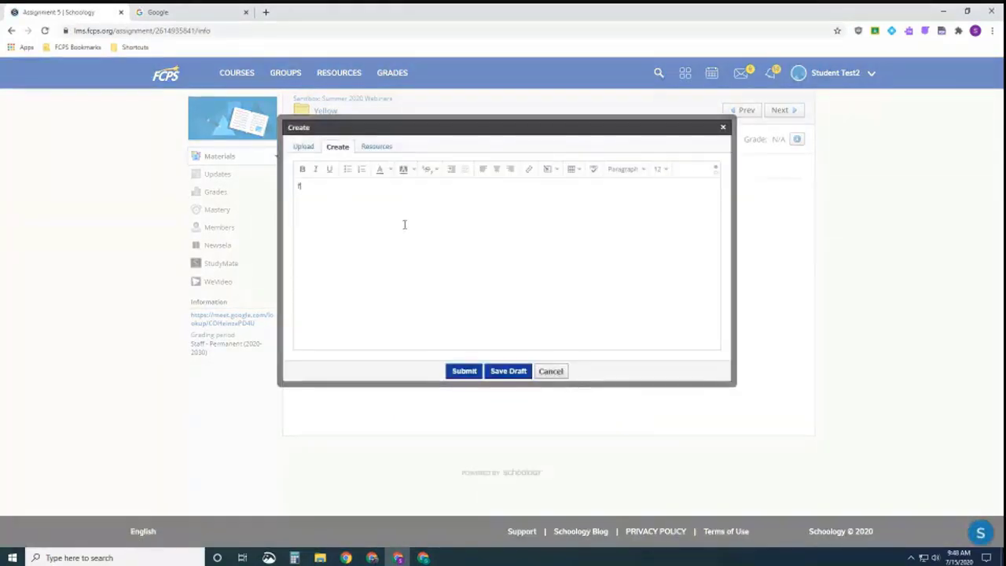
click(464, 371)
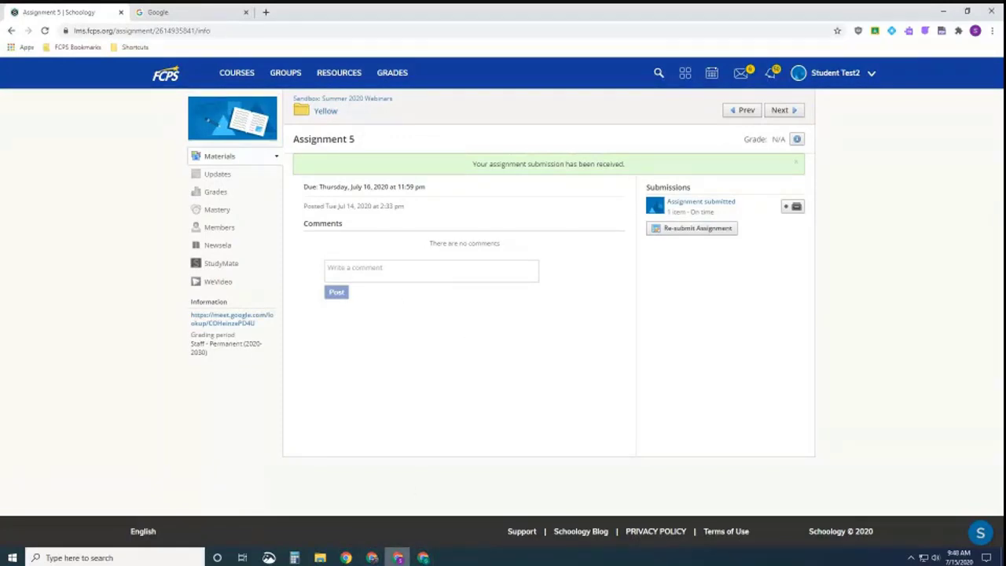
- Return to the teacher's course window and open Assignment 5 to review its submissions
mouse_move(372, 558)
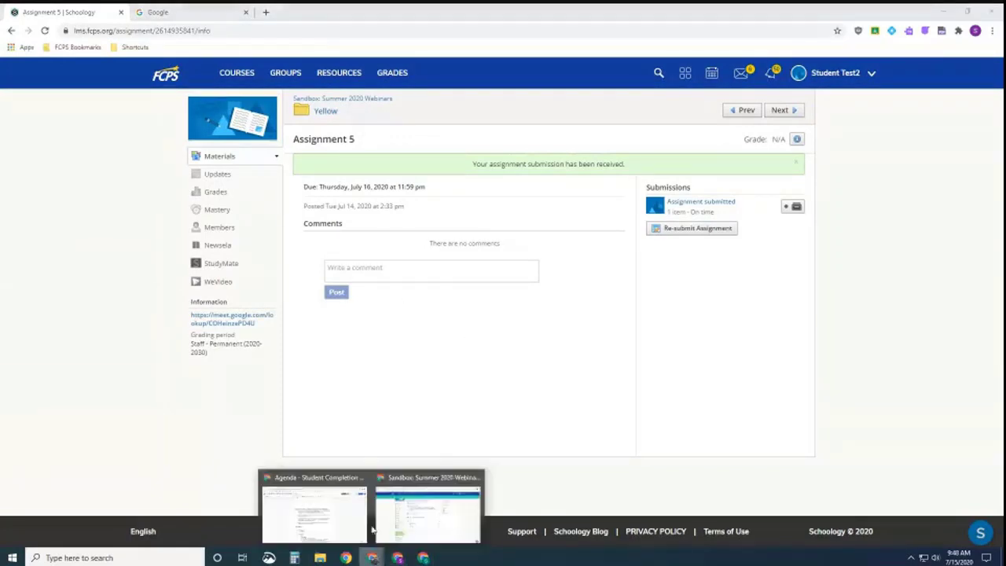
click(421, 514)
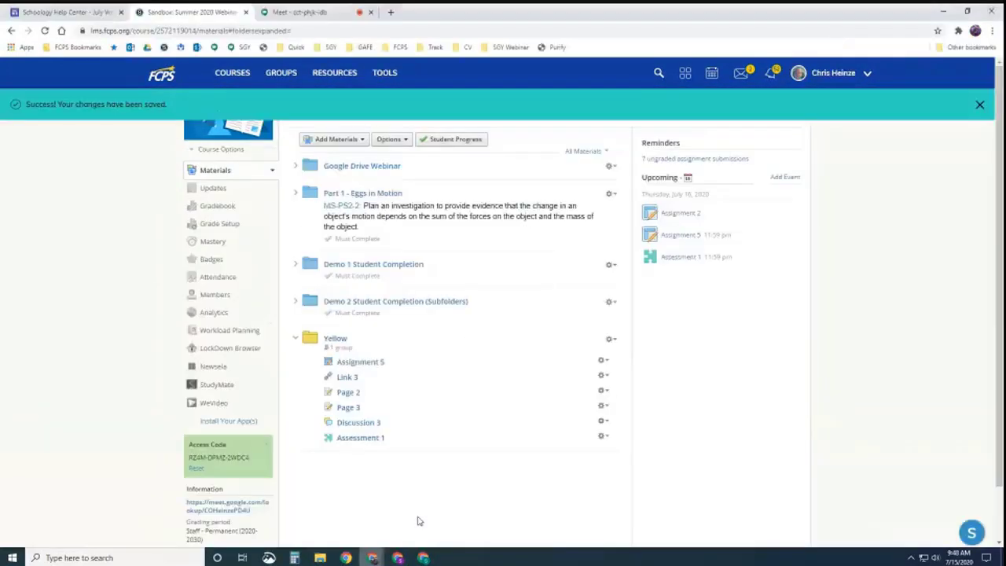
click(362, 362)
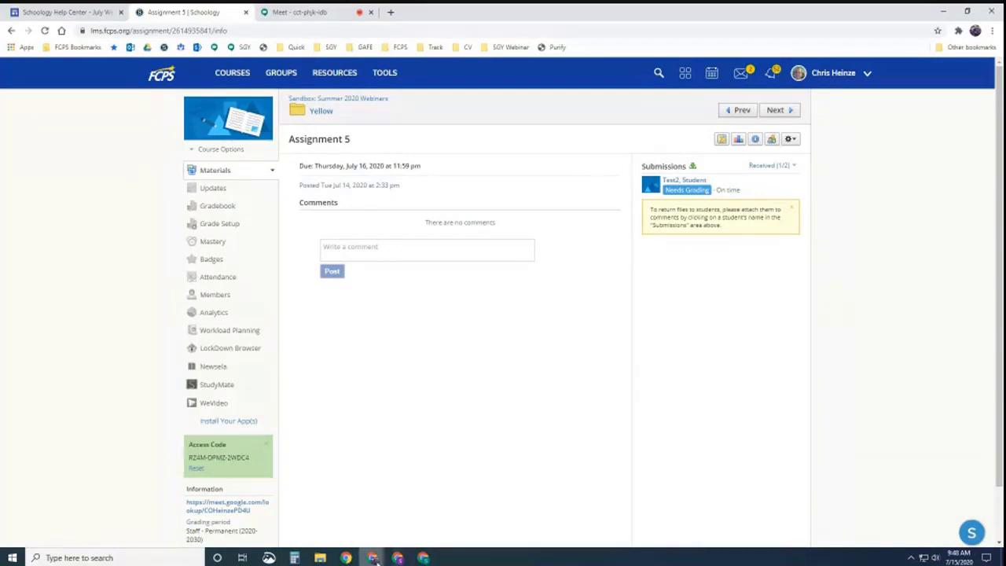
- In the course members, filter by grading group 23 and remove the second test student from it
mouse_move(398, 557)
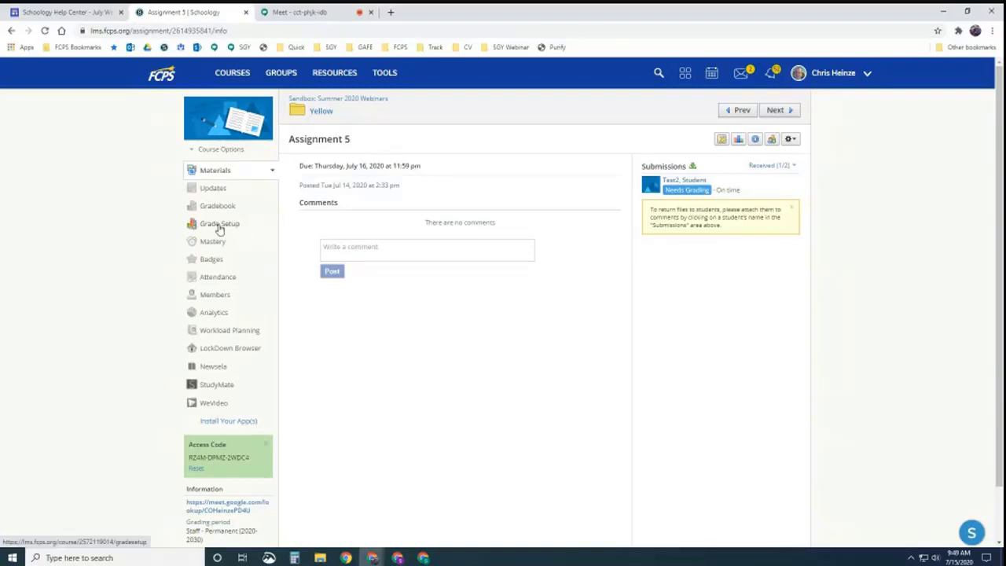
click(219, 293)
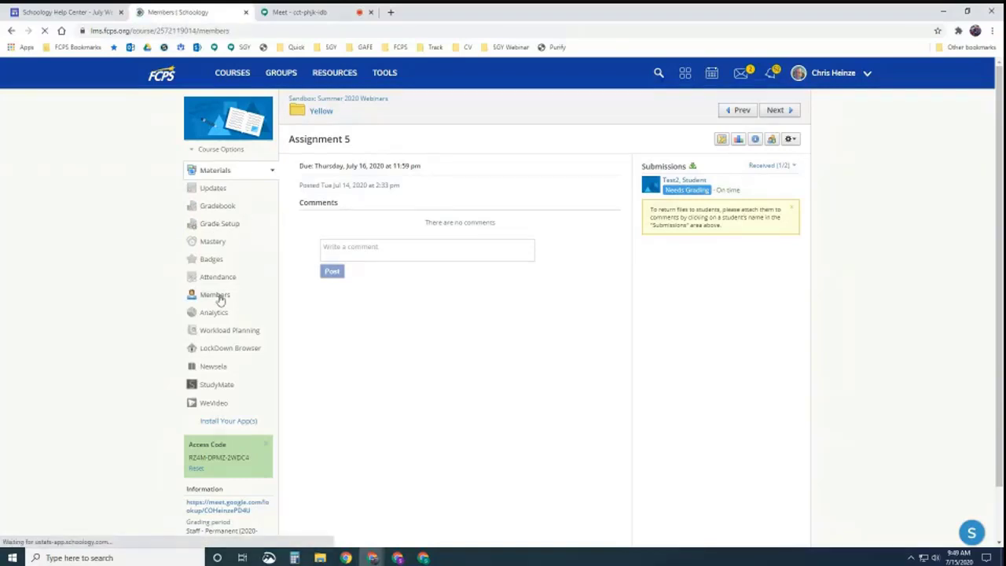
click(655, 205)
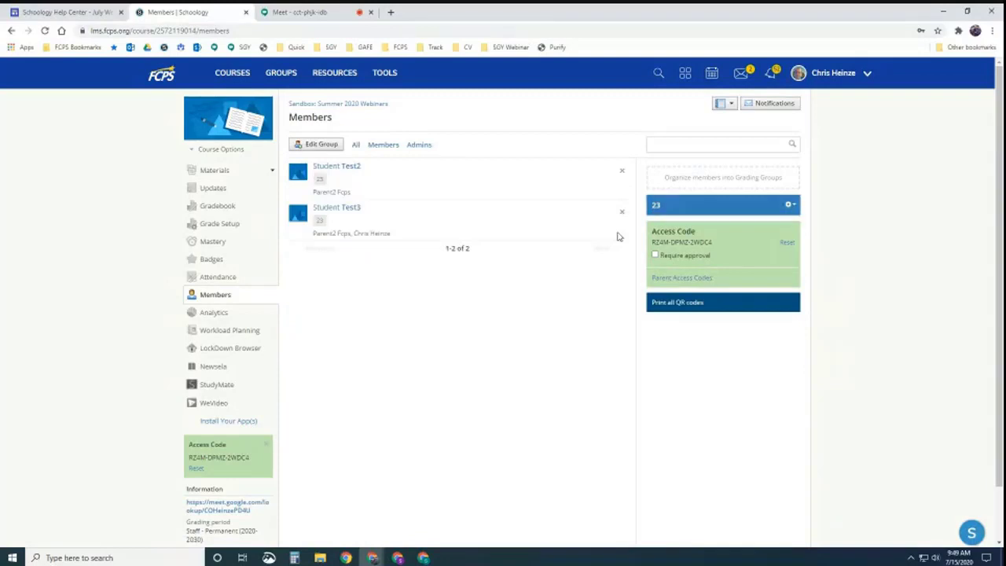
click(622, 170)
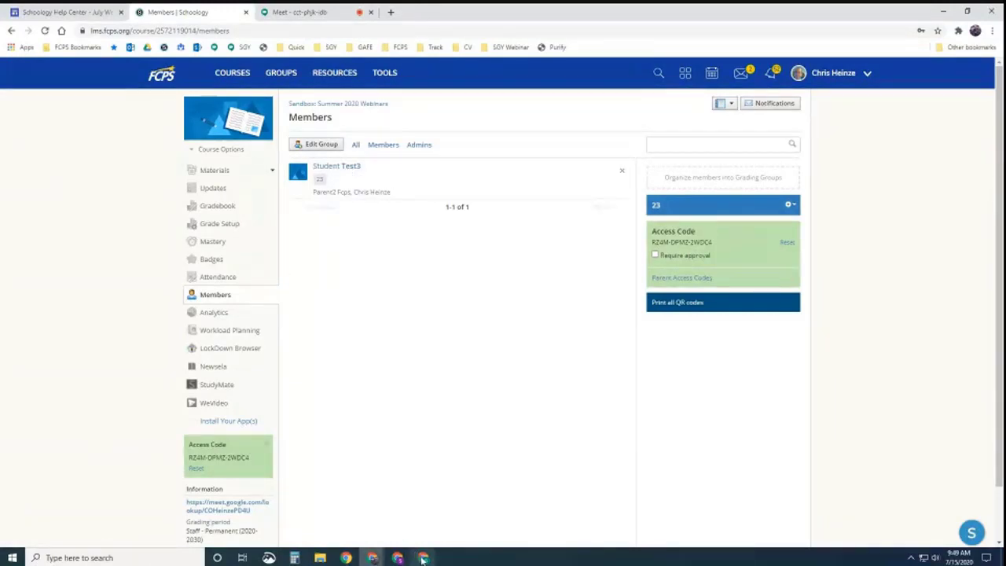
- Open the teacher's course materials and check the second test student's course materials for the Yellow folder
click(222, 175)
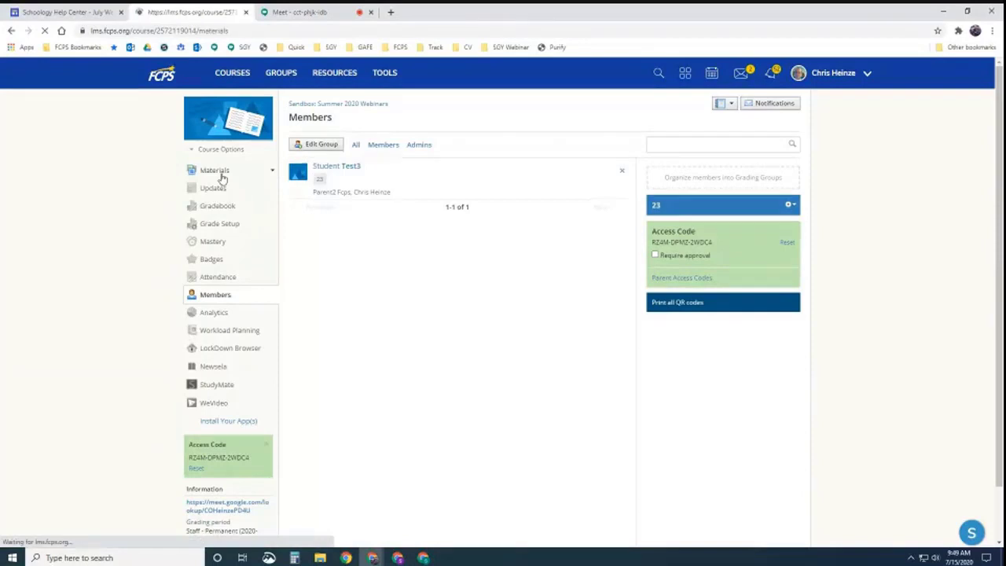
click(398, 557)
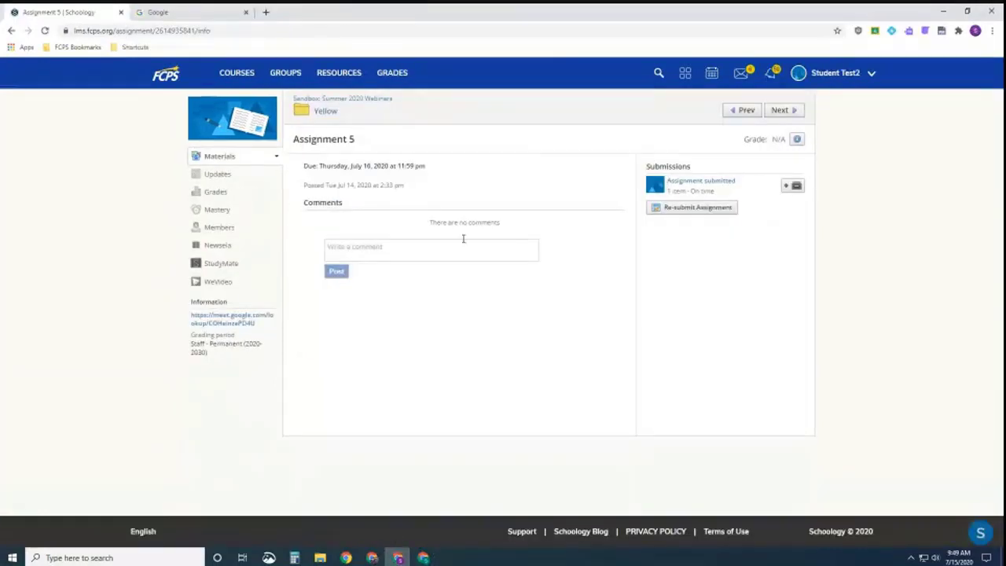
click(334, 100)
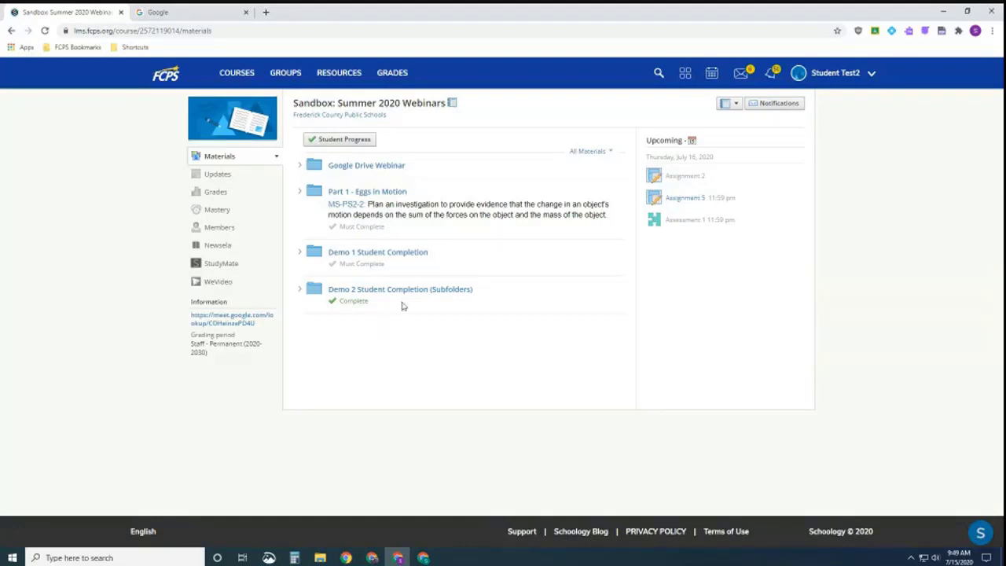
- Open Assignment 5 from the second test student's grades, try opening its Yellow folder, and return to the assignment
click(216, 191)
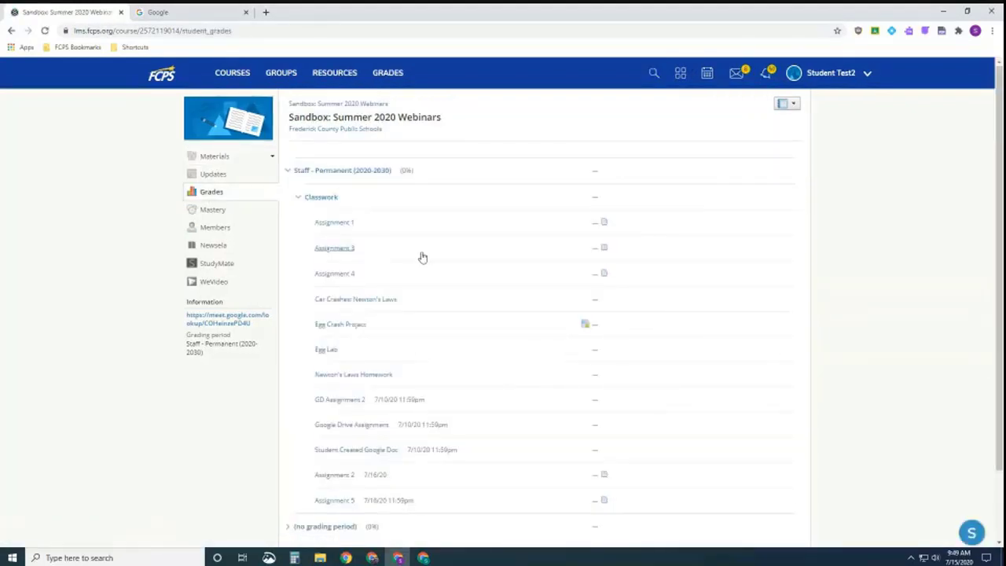
scroll(420, 256, down, 1)
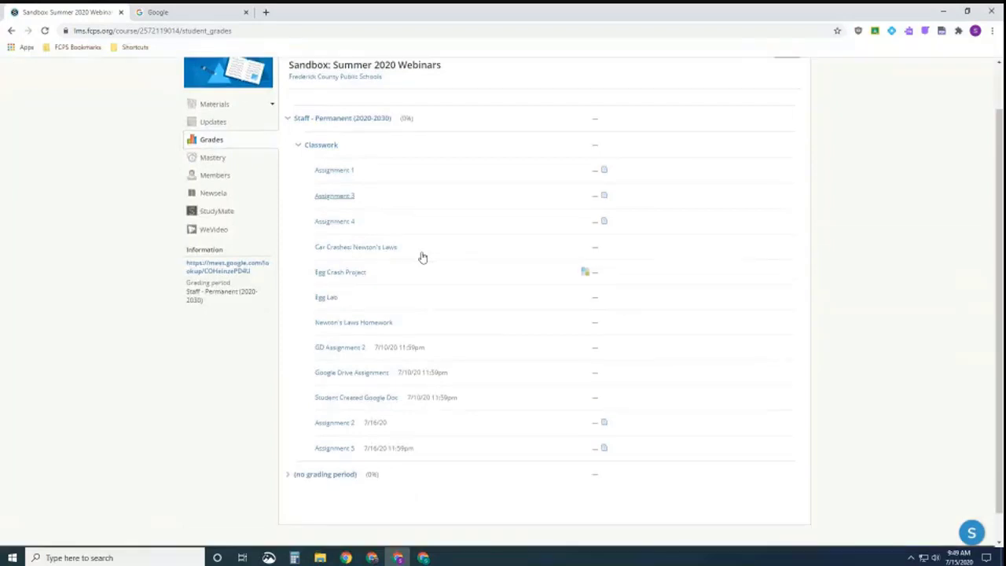
click(340, 451)
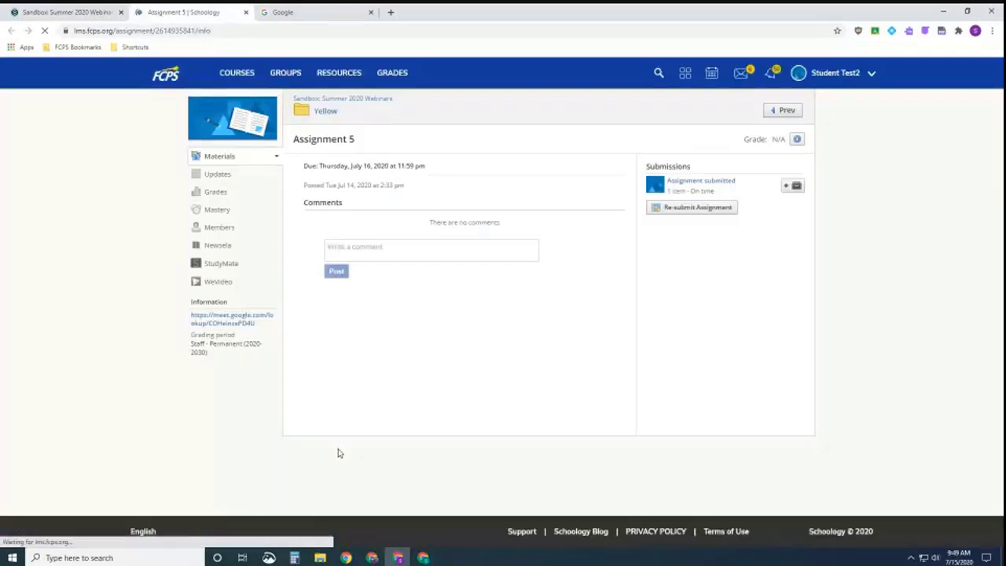
click(324, 111)
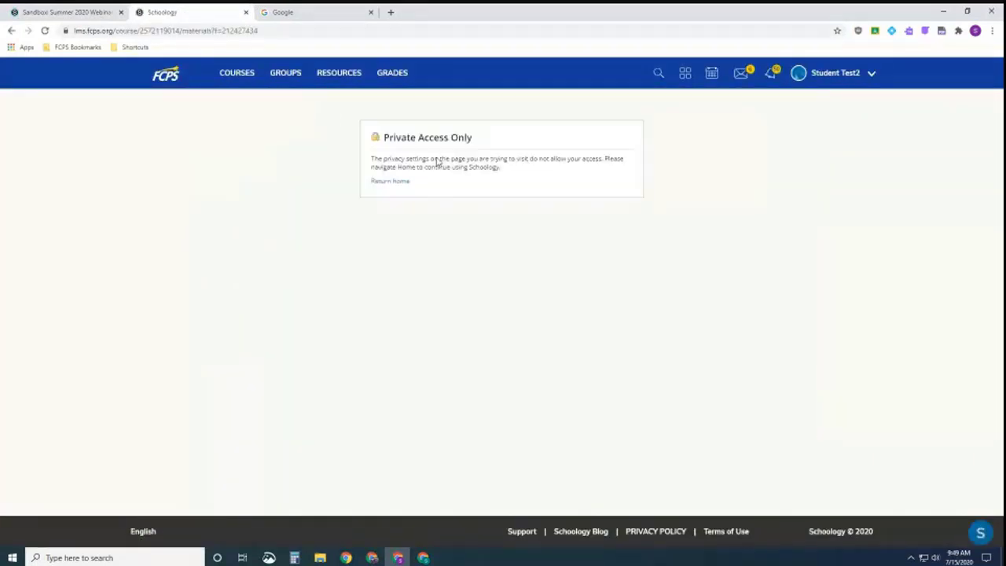
click(12, 31)
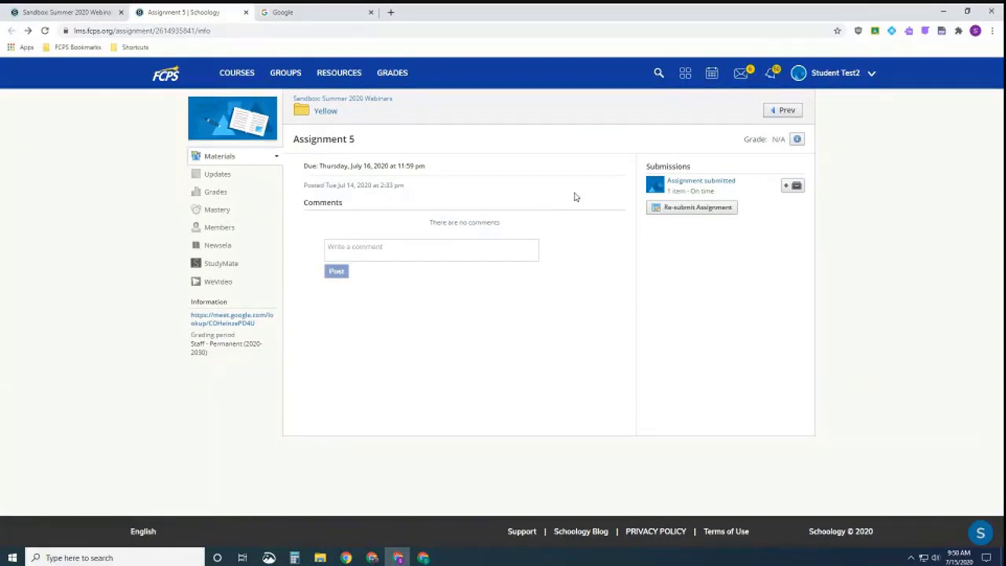
- Return to the teacher's course window and open the gradebook to view the Assignment 5 column
mouse_move(371, 557)
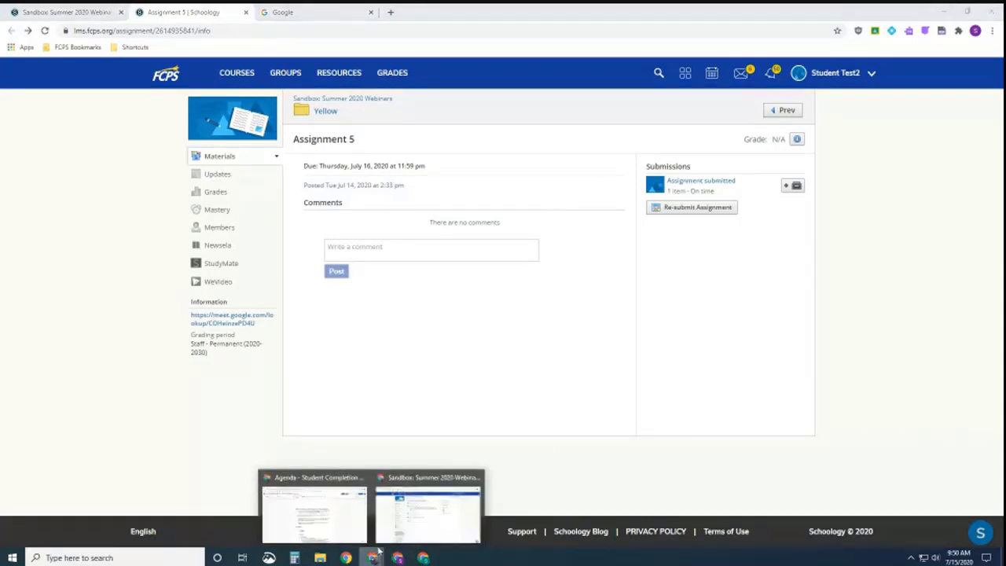
click(408, 521)
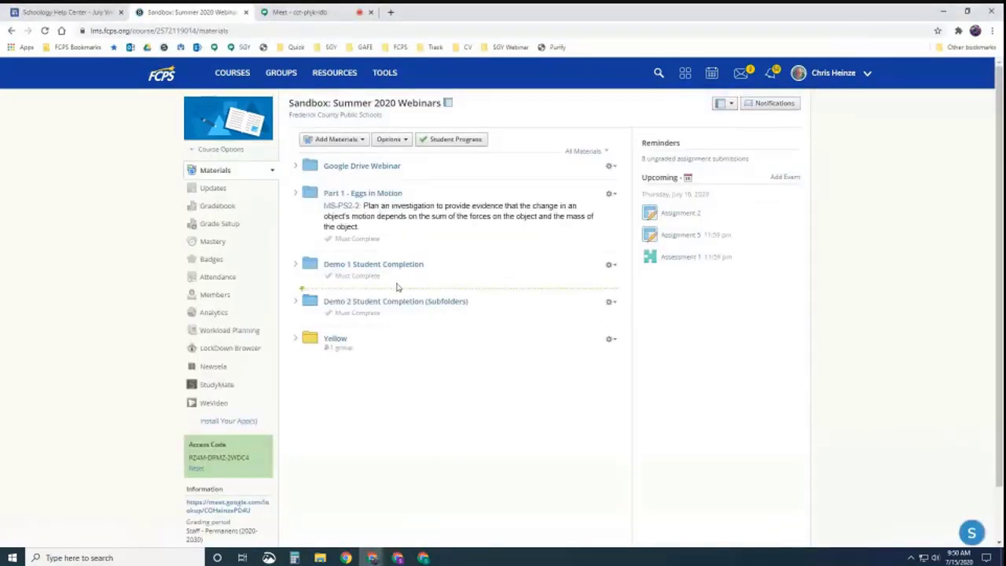
click(217, 206)
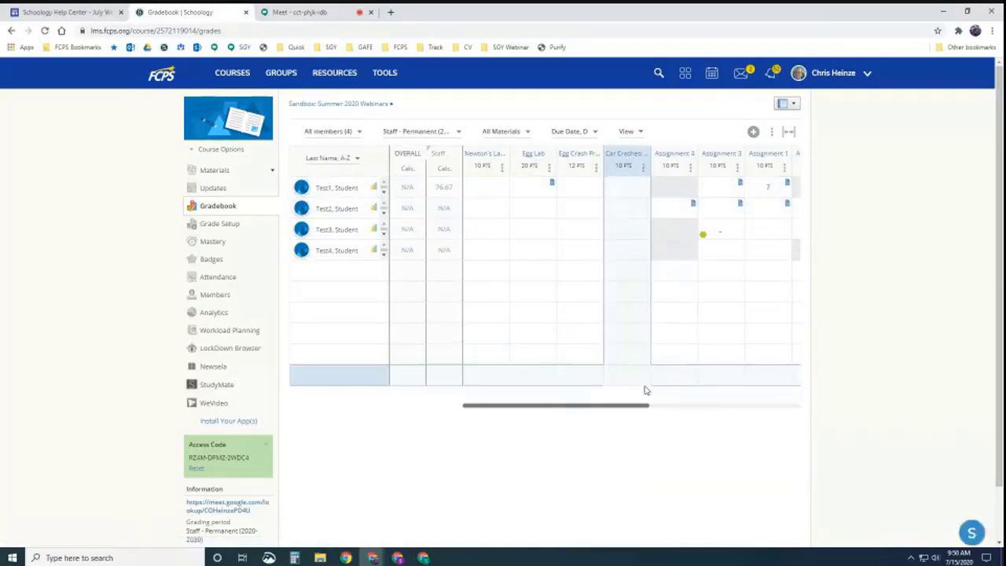
drag(589, 406, 655, 408)
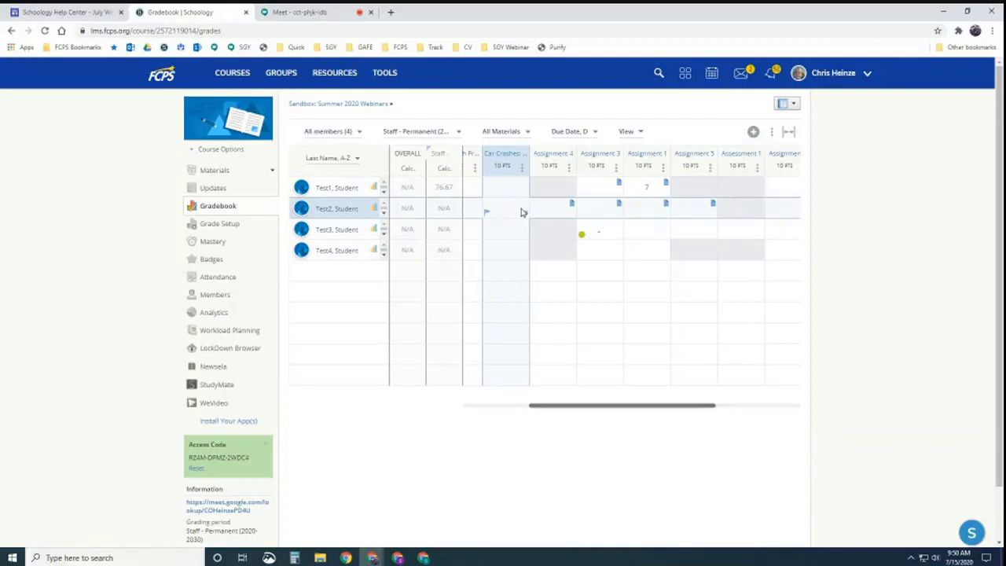
- Filter the gradebook by grading group 23, and return it to showing all members
click(357, 132)
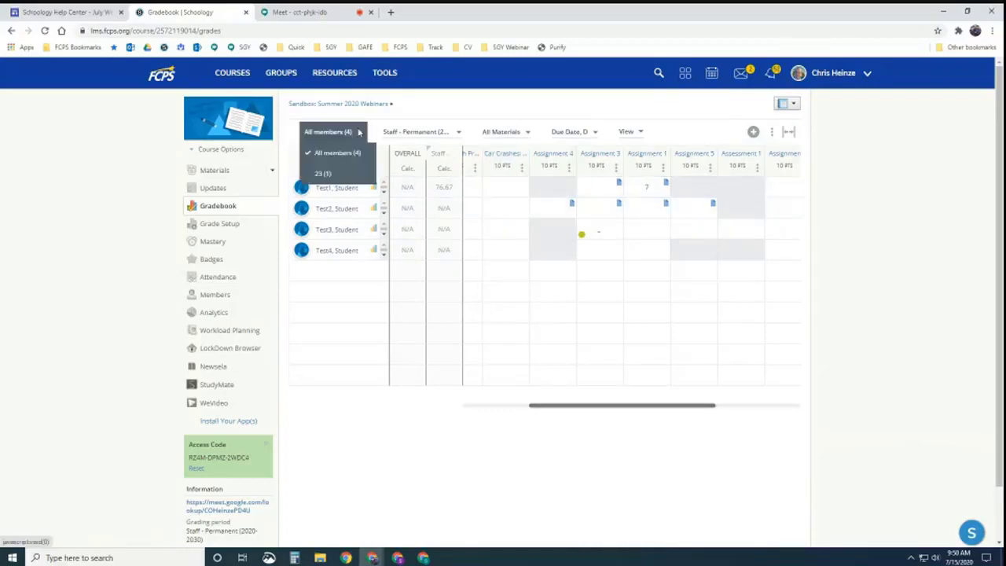
click(322, 175)
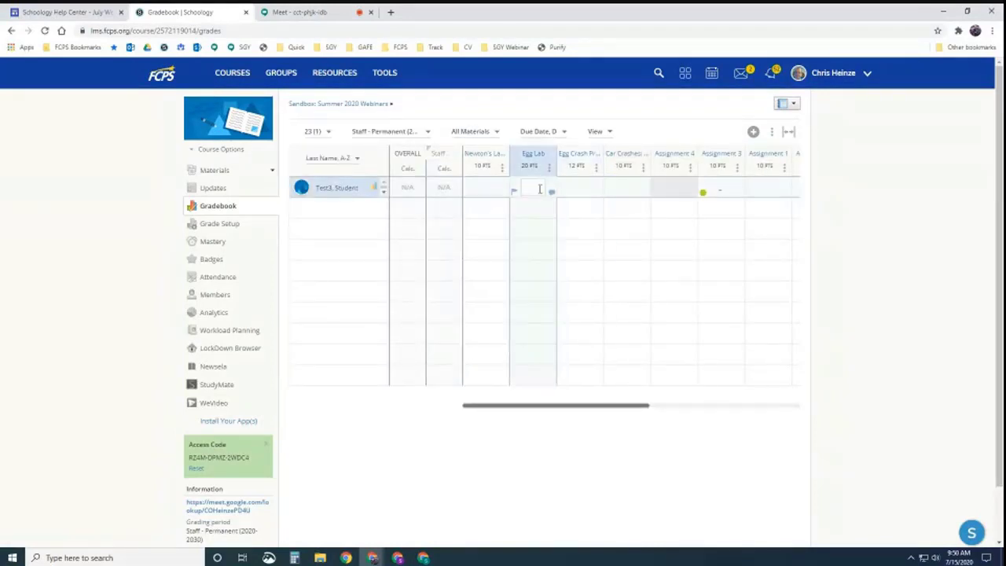
click(316, 131)
click(330, 152)
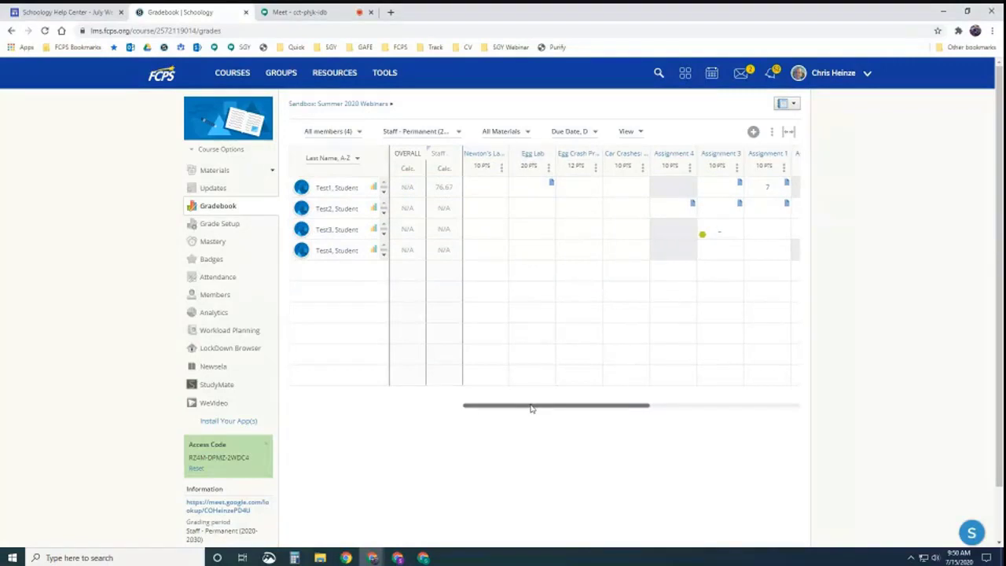
- Enter a grade of 5 for the second test student on Assignment 5 in the gradebook
drag(530, 407, 591, 409)
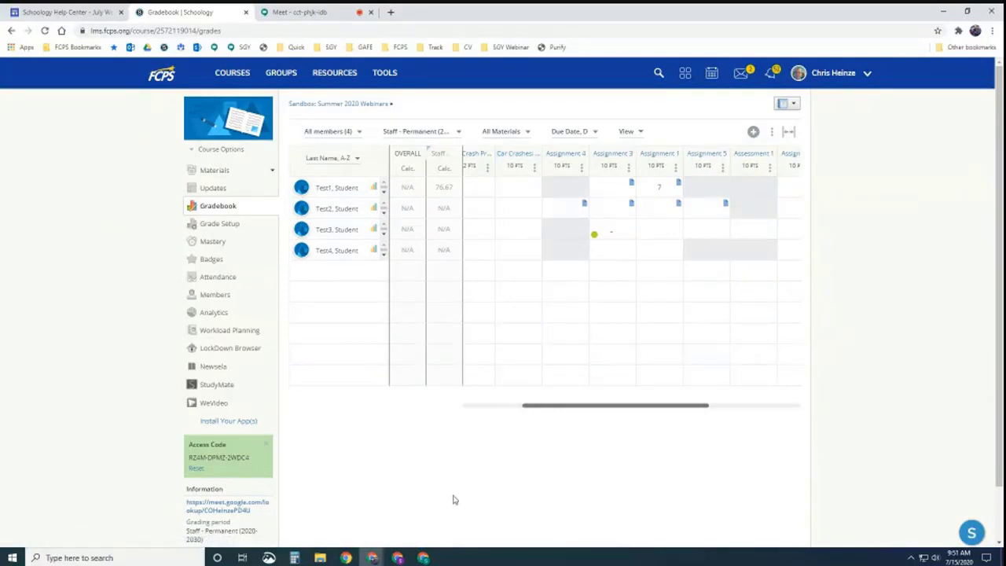
click(707, 207)
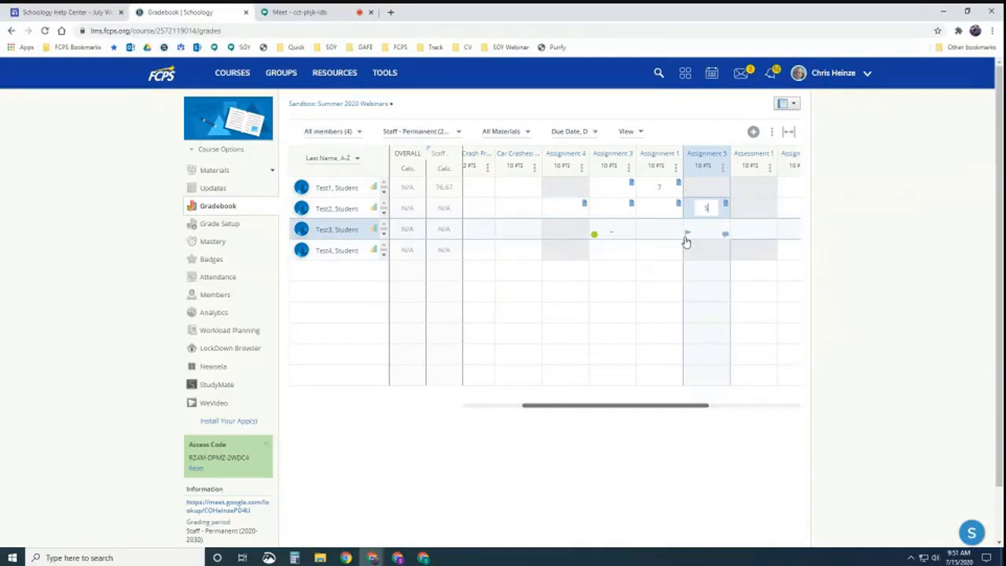
text(5)
click(666, 286)
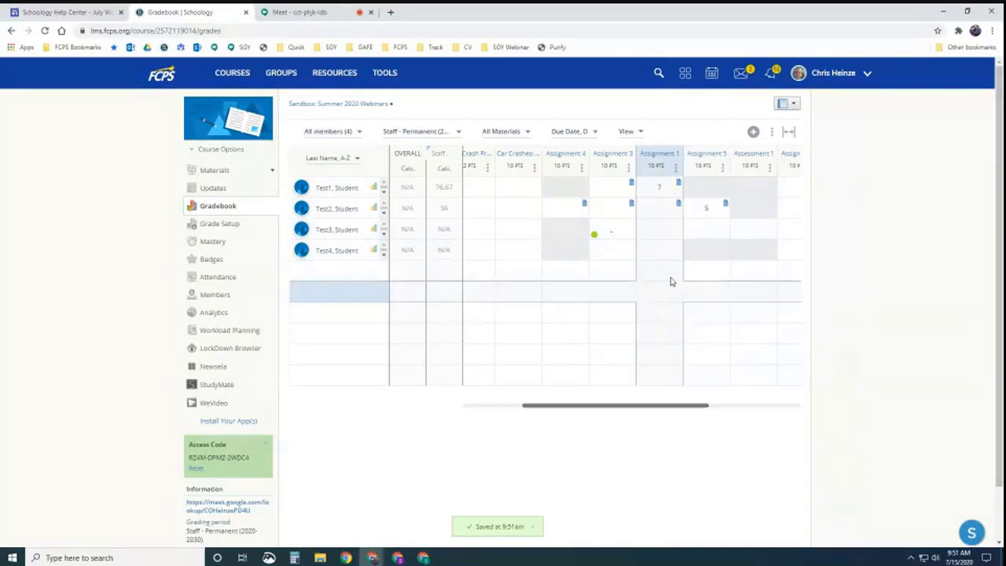
- Add the grade comment "need to show work" to the second test student's Assignment 5 grade and display it to the student
click(724, 205)
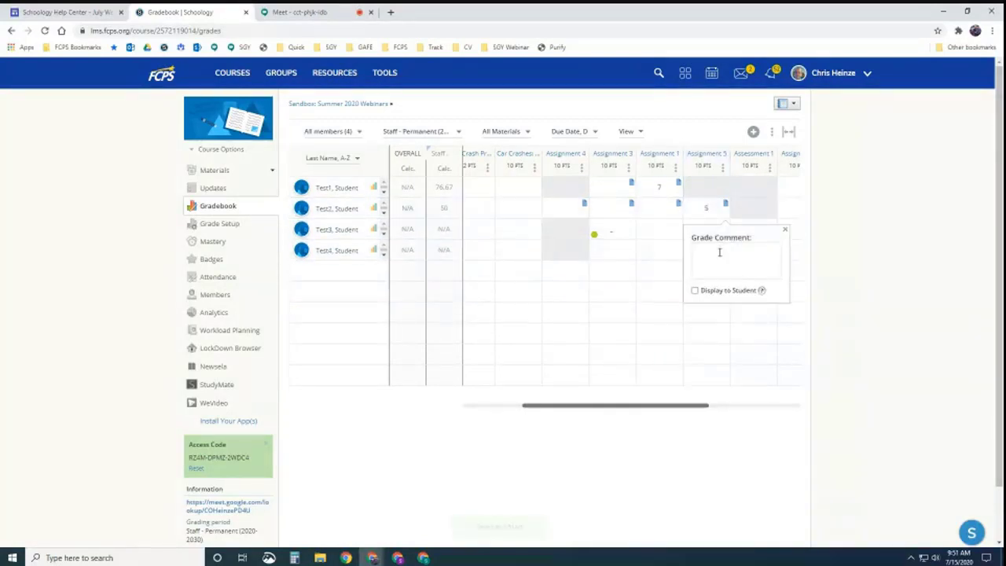
click(719, 252)
text(N)
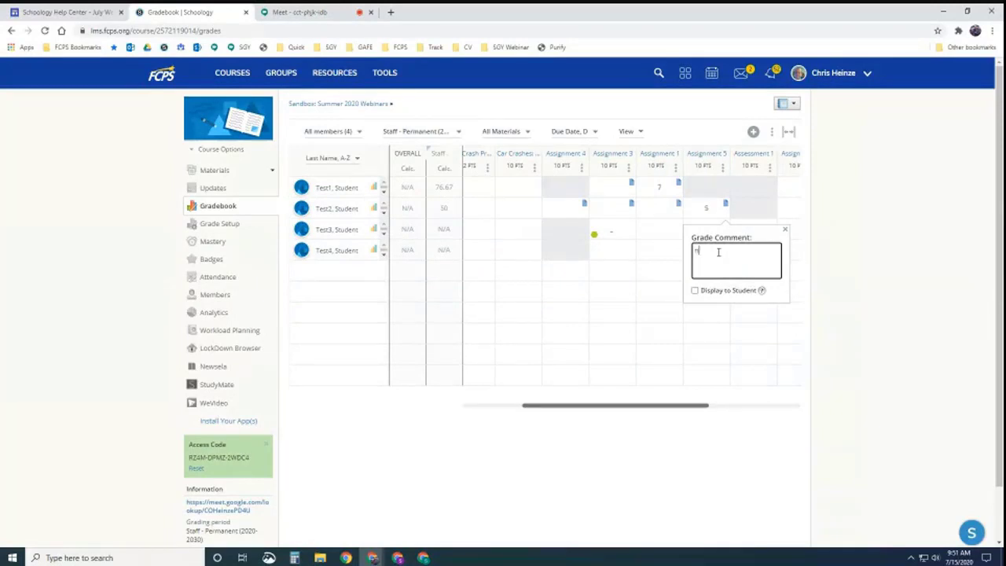
text(eed to show work)
click(694, 291)
click(785, 232)
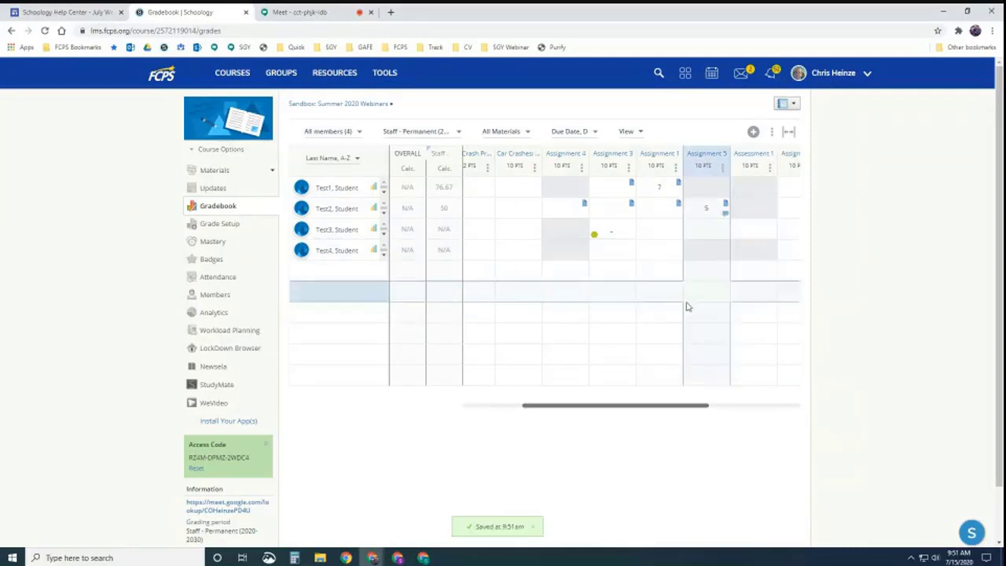
- In the second test student's window, refresh Assignment 5 and check the course materials and grades for the new grade and comment
click(400, 557)
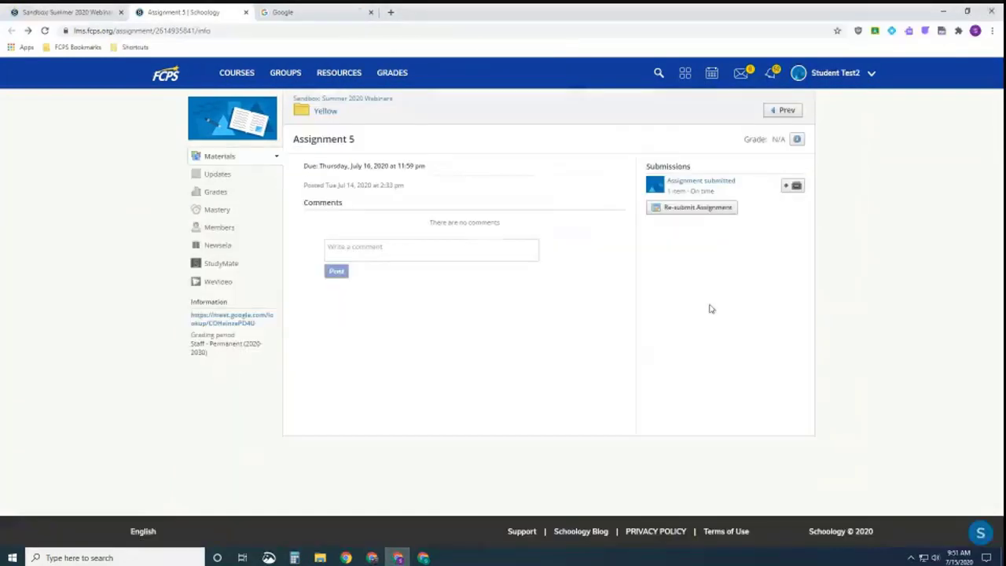
click(45, 31)
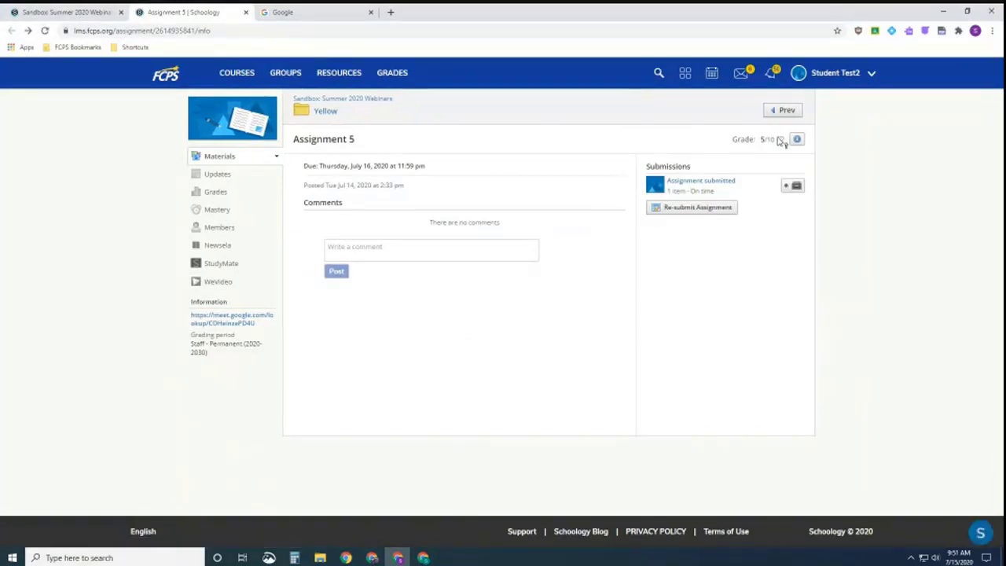
mouse_move(782, 140)
click(217, 157)
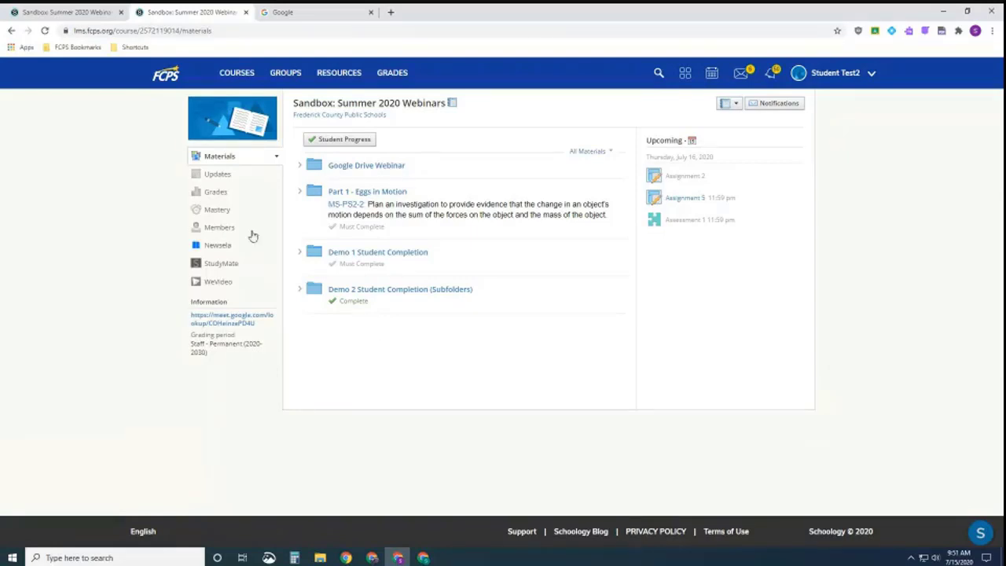
click(219, 196)
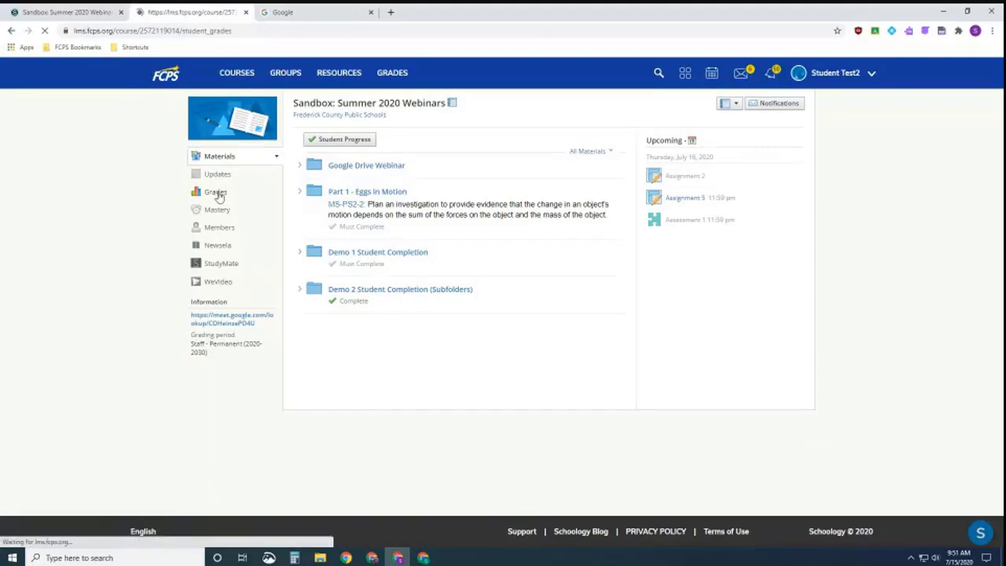
scroll(522, 399, down, 2)
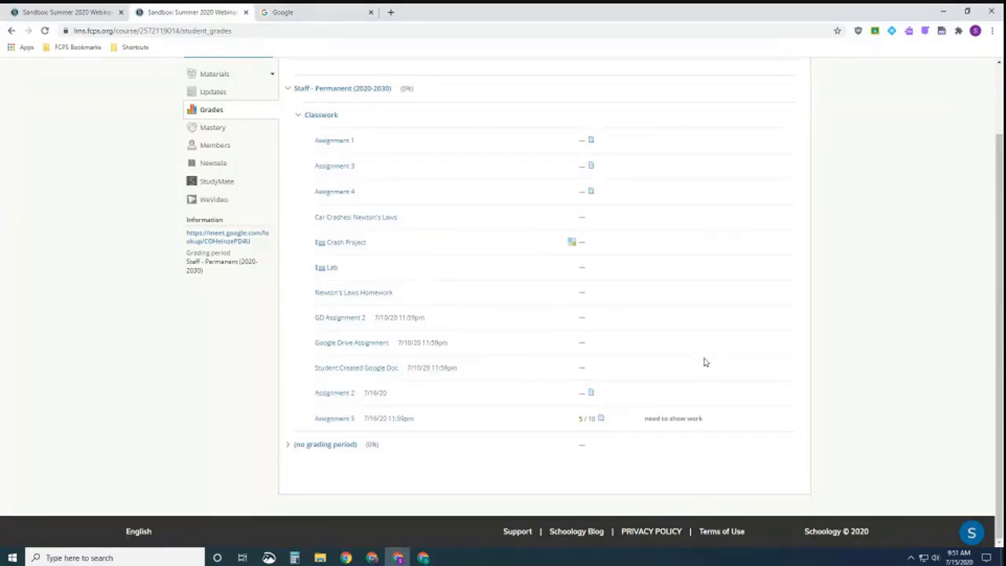
- Switch back to the teacher's course window and review the Assignment 5 submissions from the Yellow folder in the materials
key(alt+Tab)
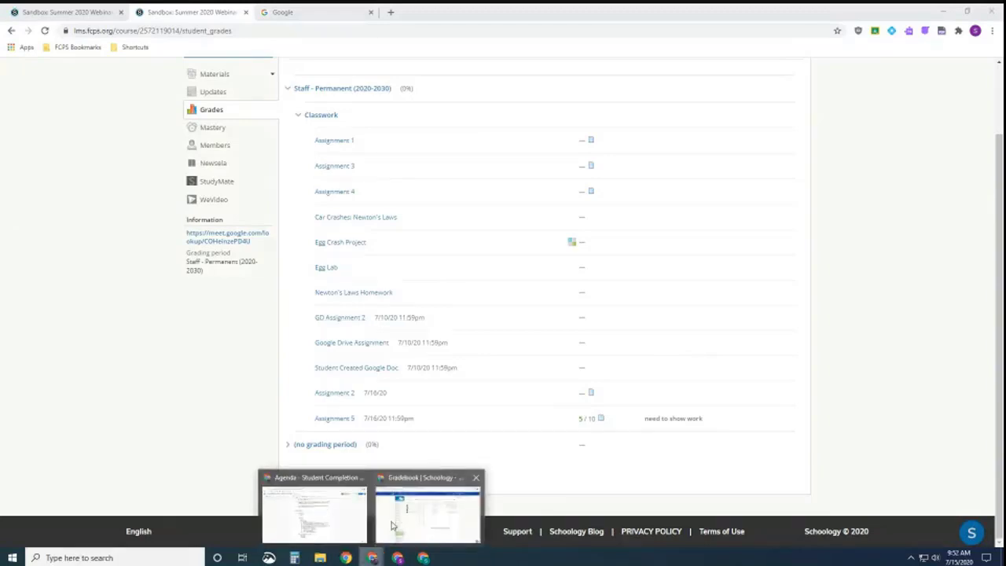
click(393, 525)
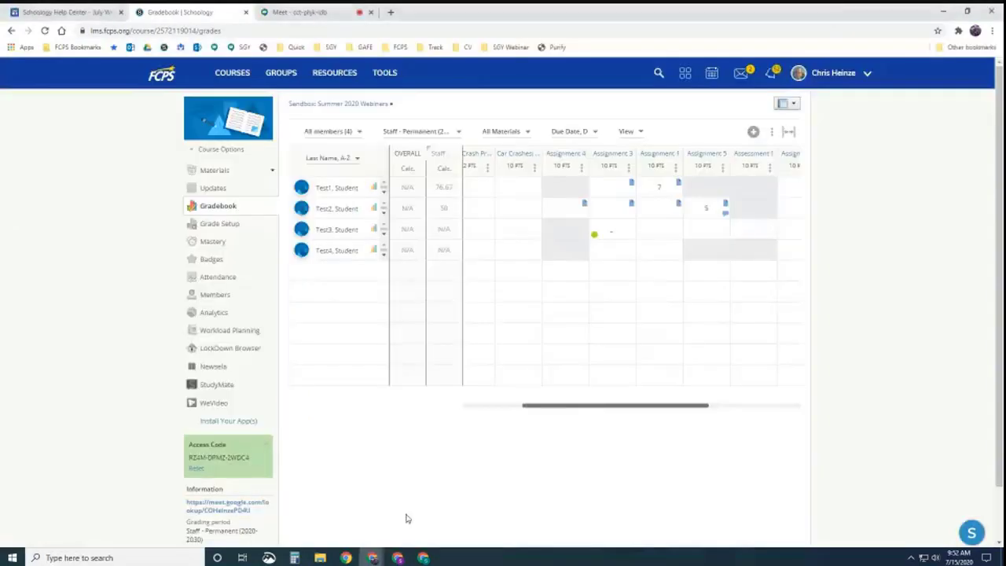
click(216, 171)
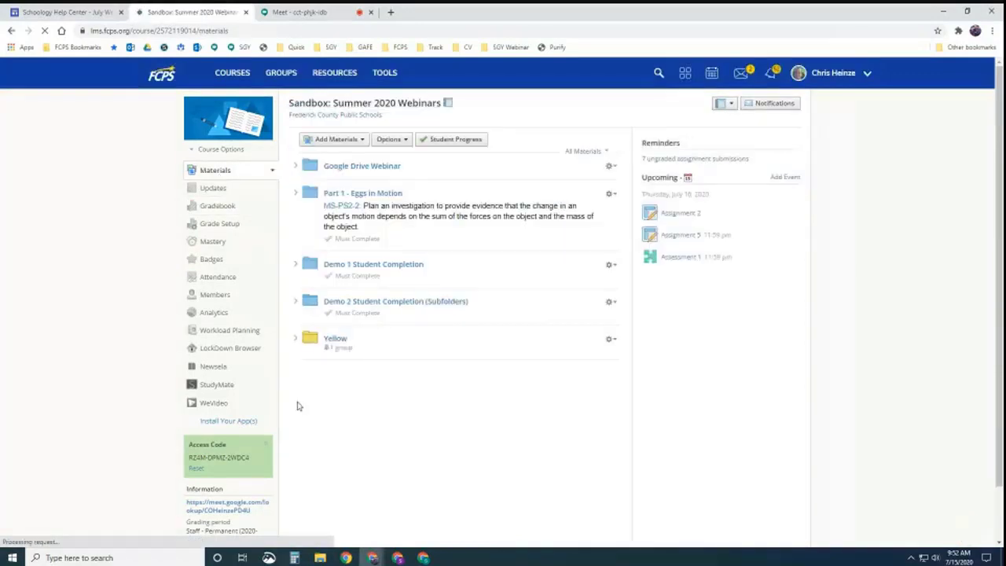
click(294, 338)
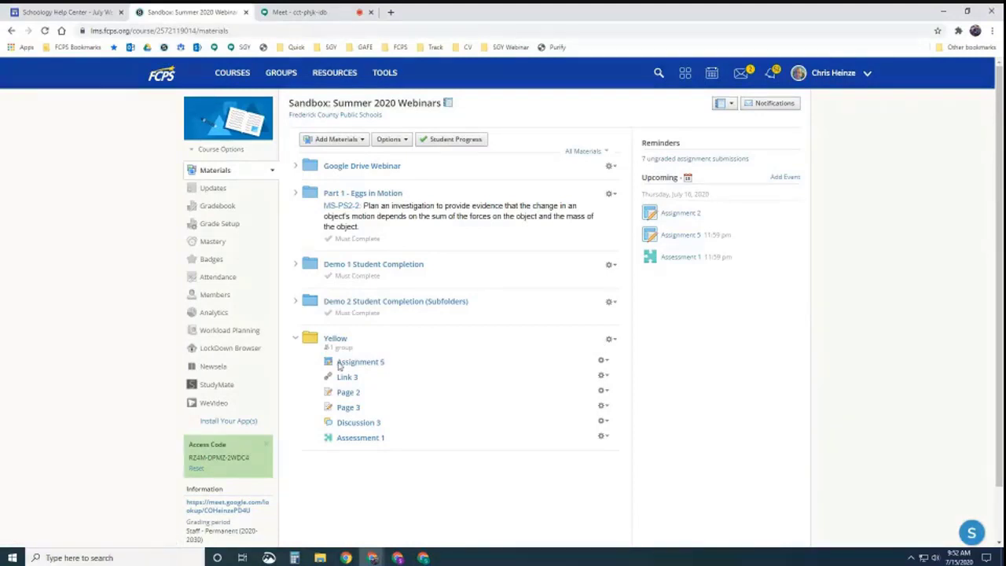
click(371, 362)
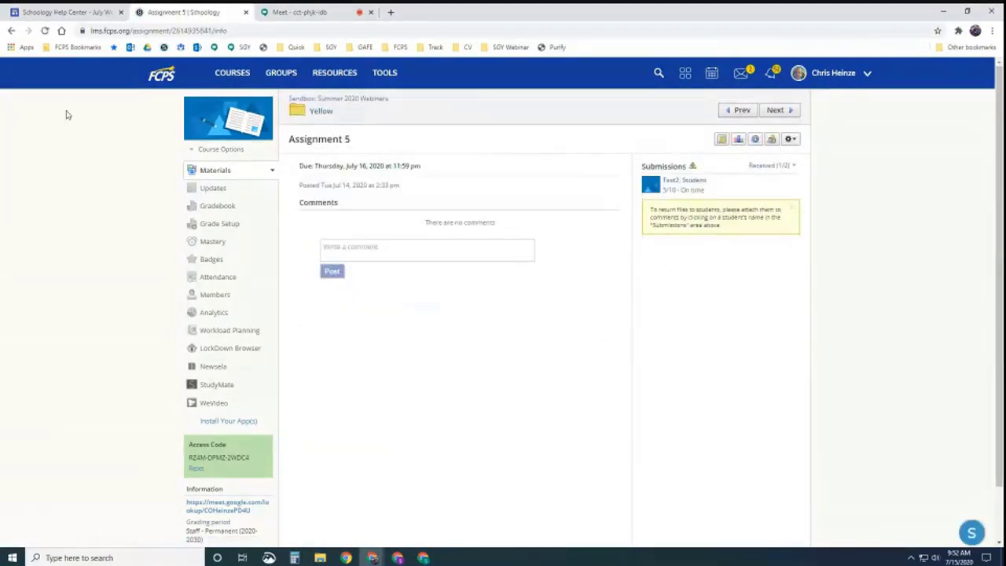
click(11, 29)
- Open Assignment 5 in the Yellow folder for editing, examine its assignee setting, and close it without saving
click(296, 339)
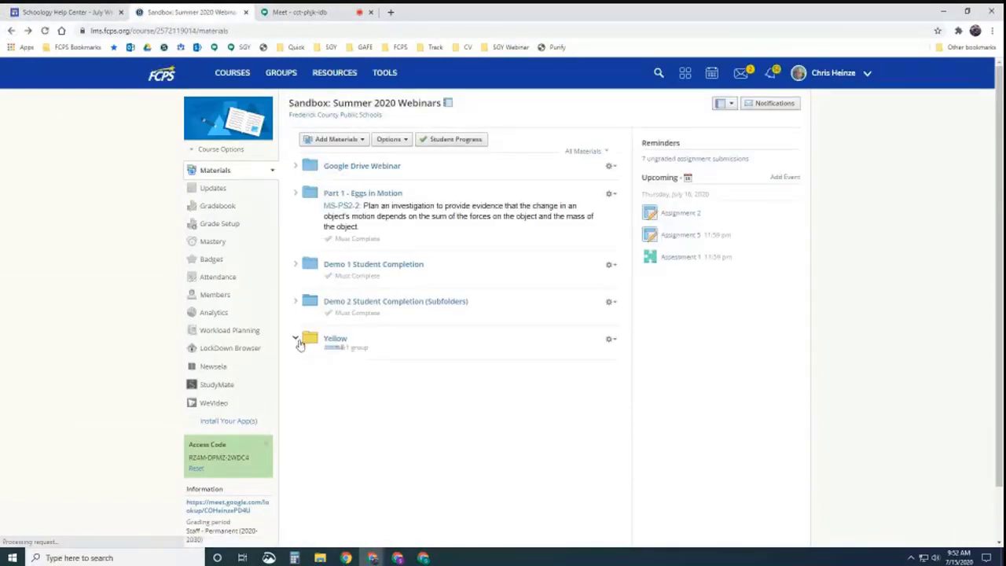
click(602, 360)
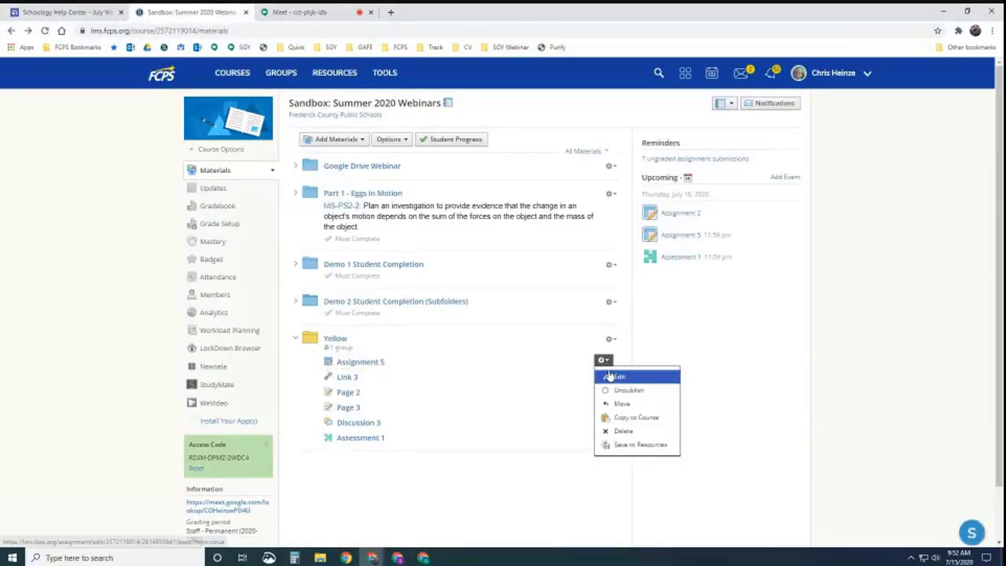
click(611, 374)
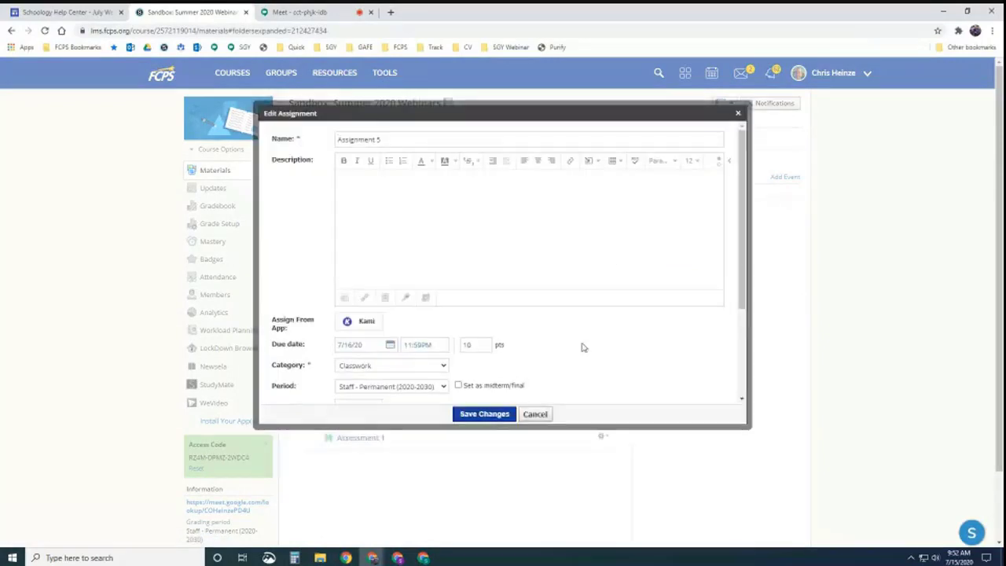
scroll(743, 267, down, 3)
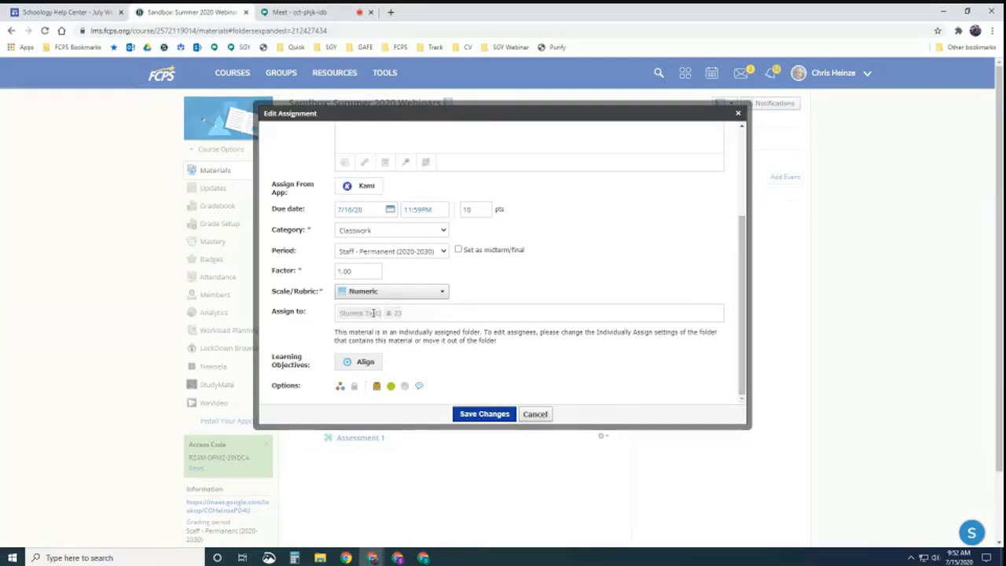
click(534, 414)
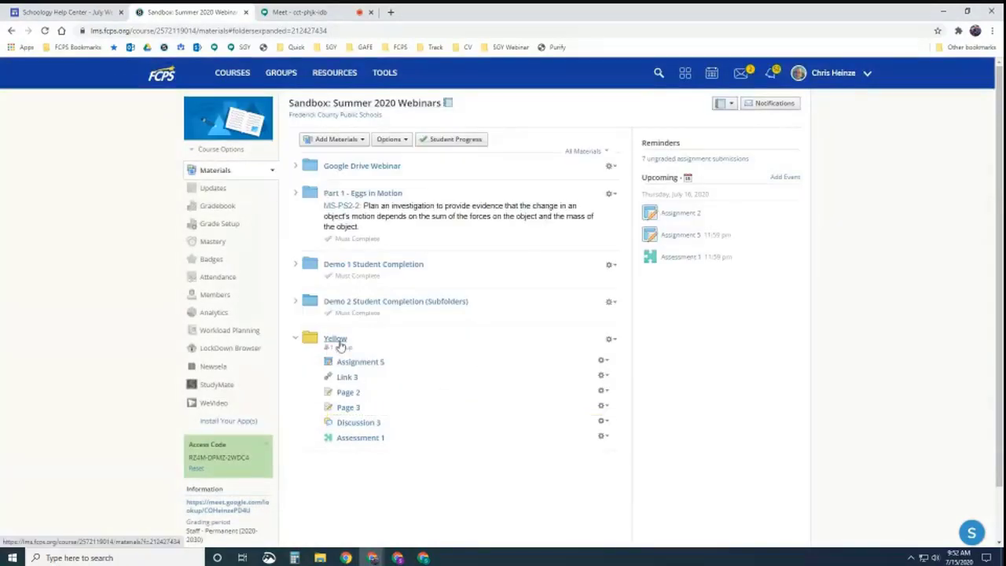
- Try replacing grading group 23 on the Yellow folder with availability to everyone, and cancel before assigning
click(612, 340)
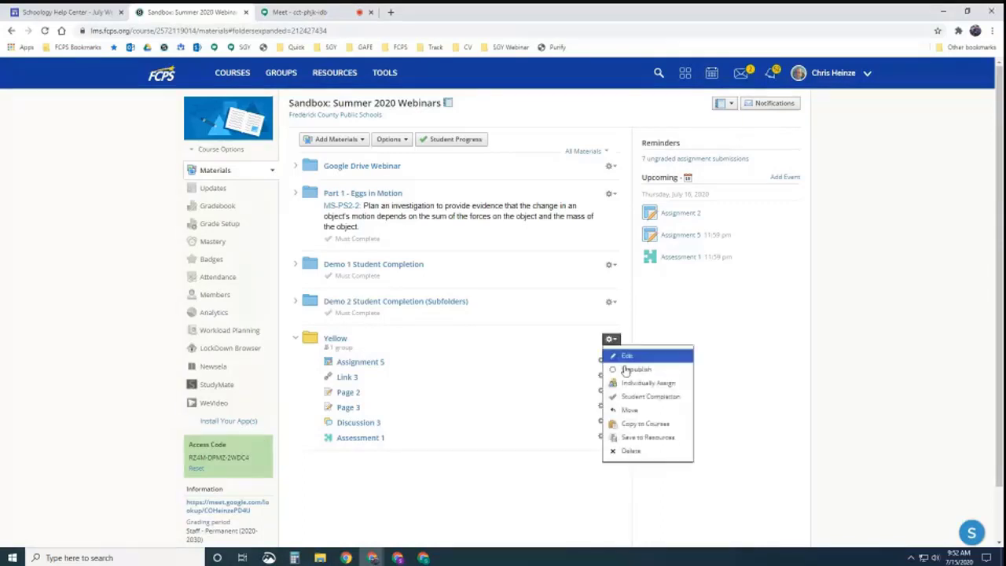
click(637, 385)
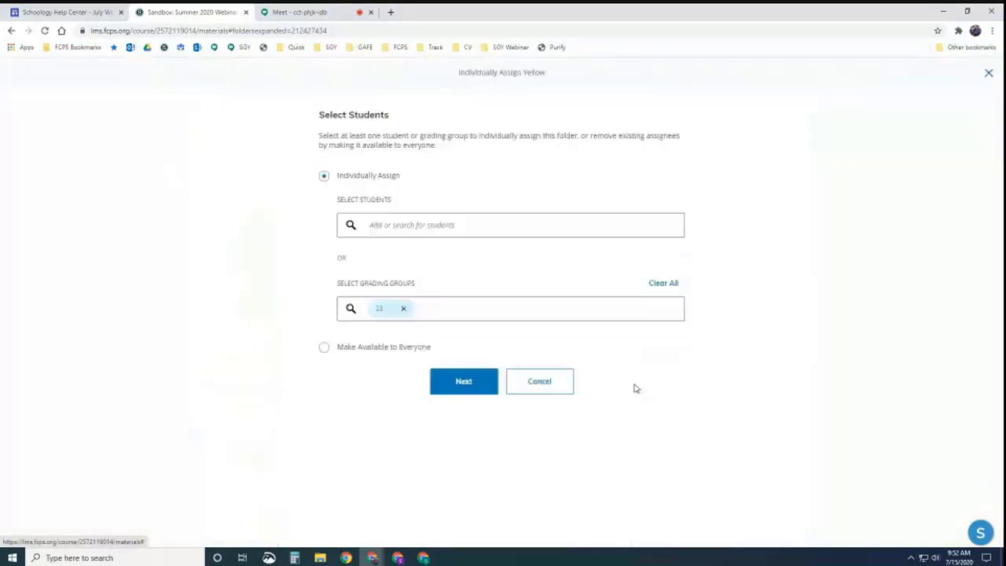
click(403, 308)
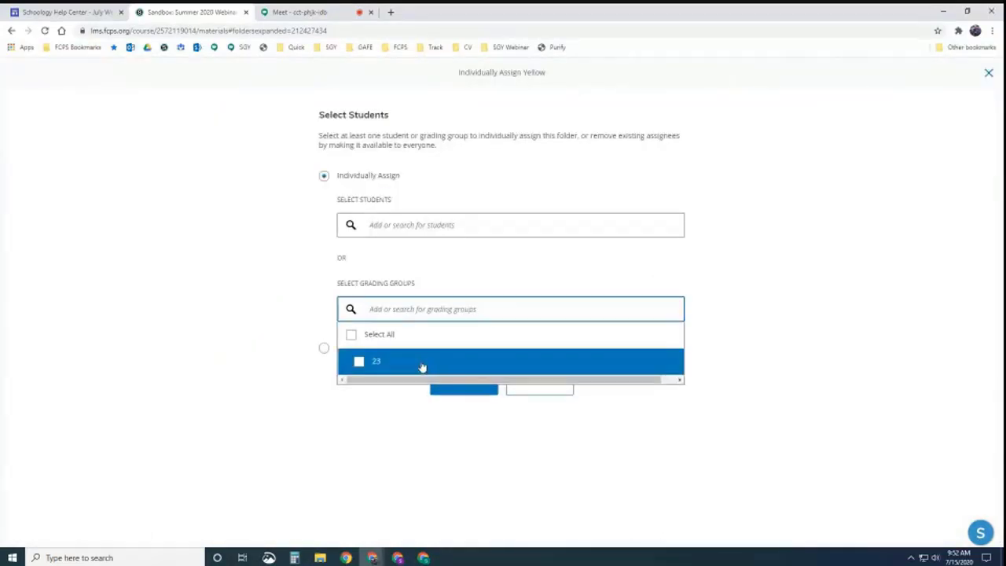
click(319, 352)
click(323, 350)
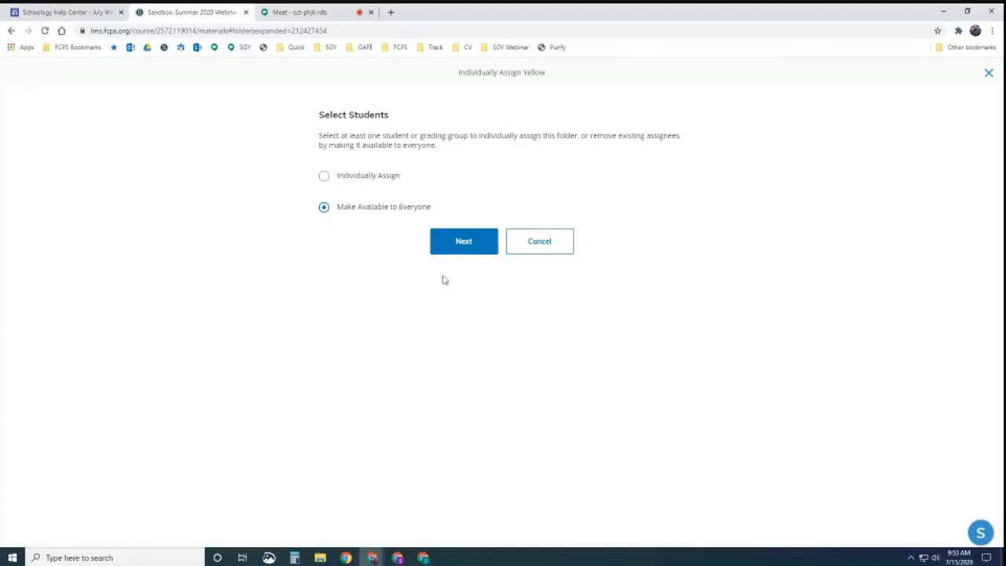
click(462, 251)
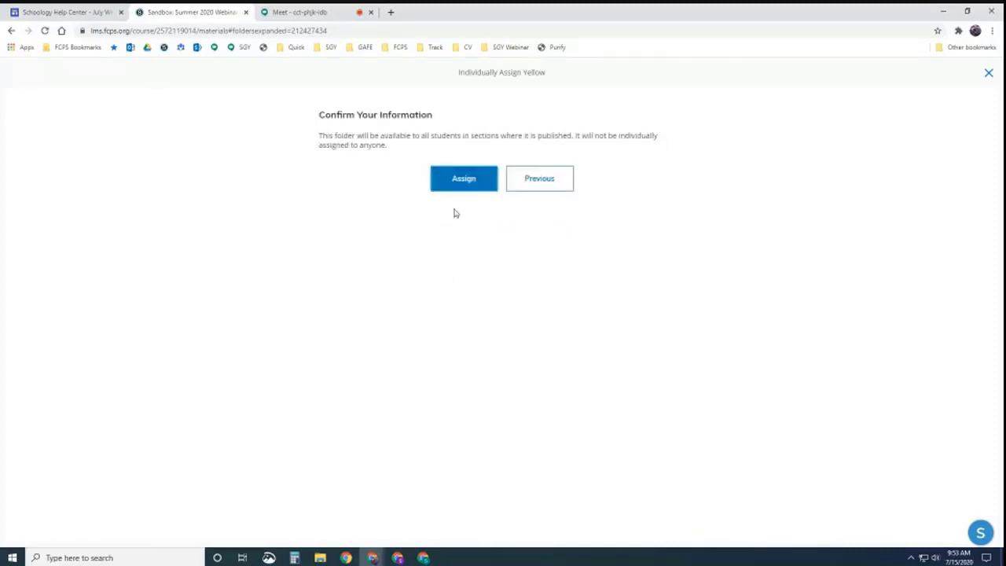
click(549, 180)
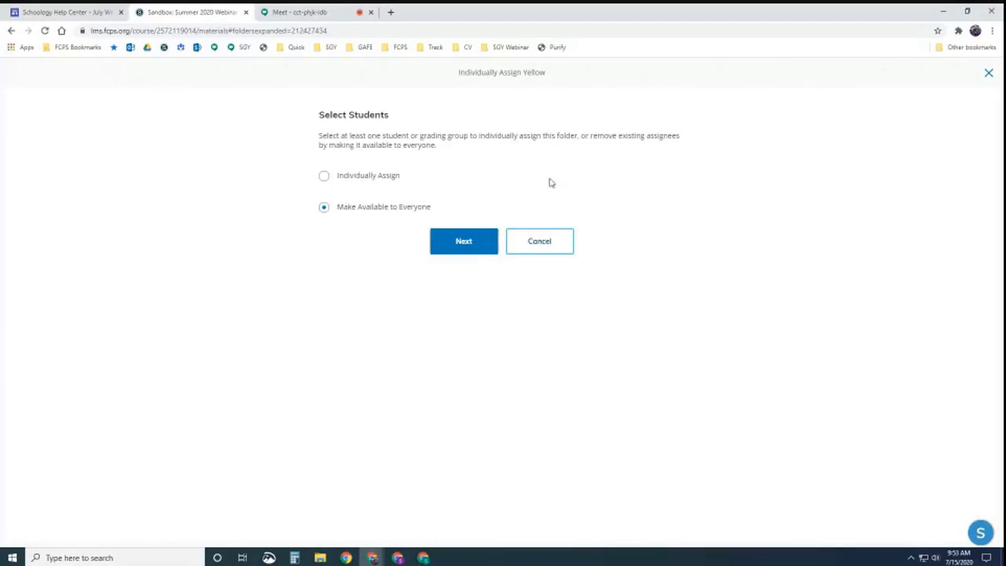
click(541, 240)
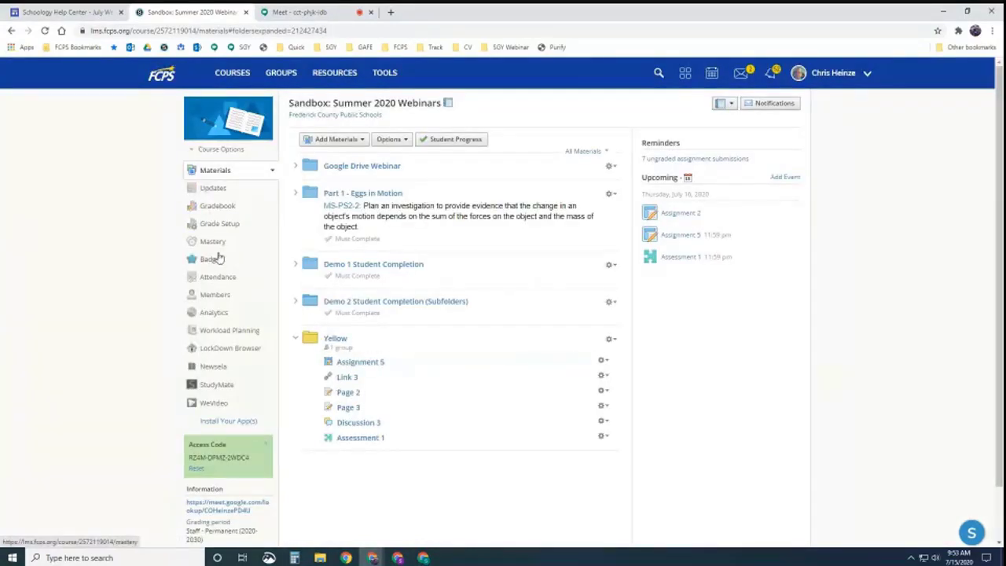
- Delete grading group 23 from the course's members page and confirm the deletion
click(219, 296)
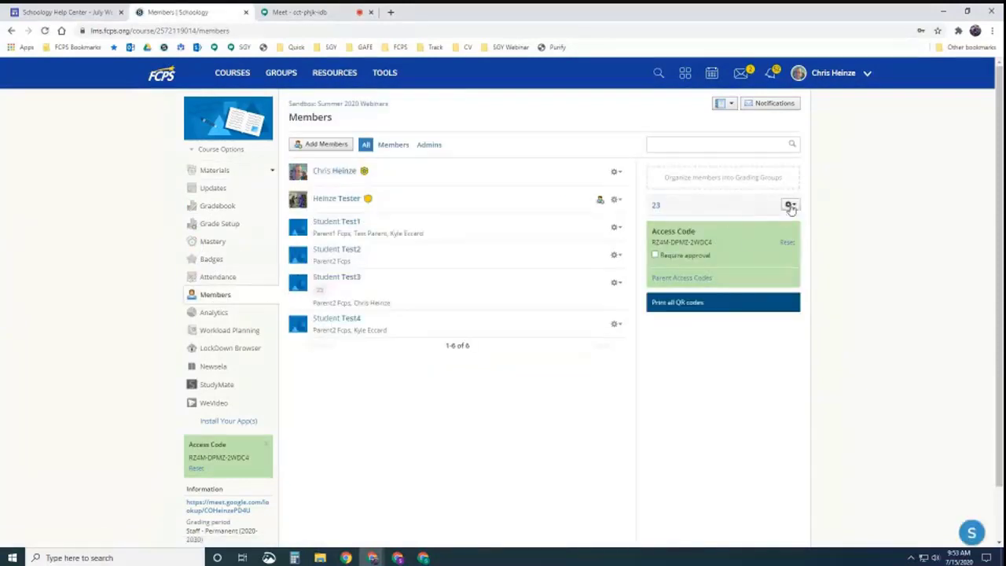
click(789, 205)
click(775, 235)
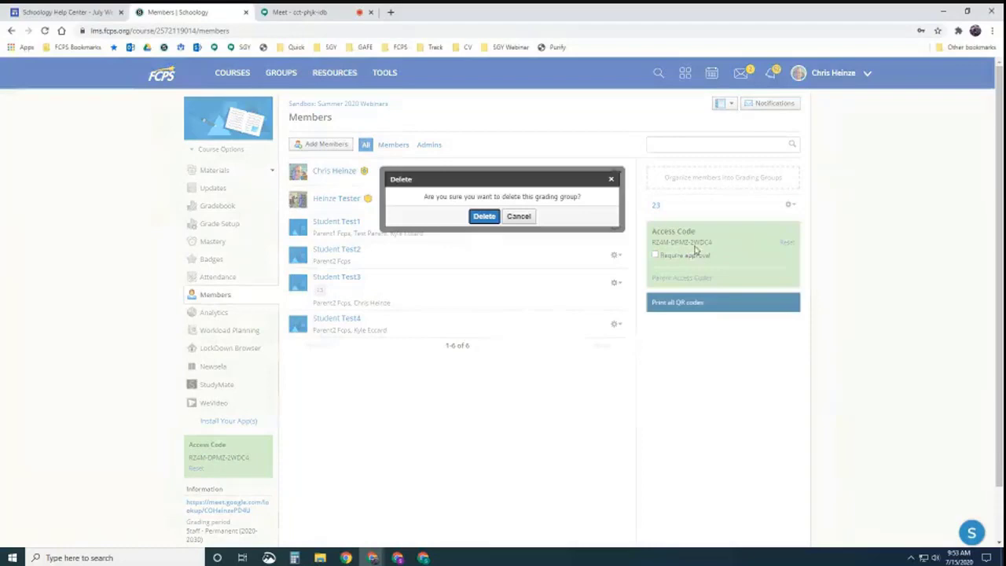
click(484, 216)
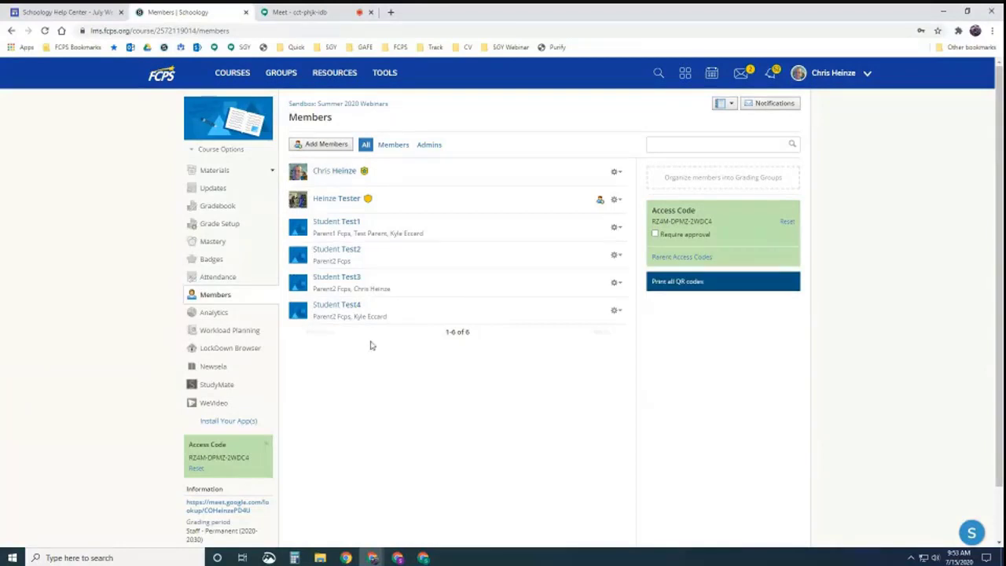
- Return to the course materials, examine the Yellow folder's individual assignment settings, and cancel without assigning anyone
click(195, 171)
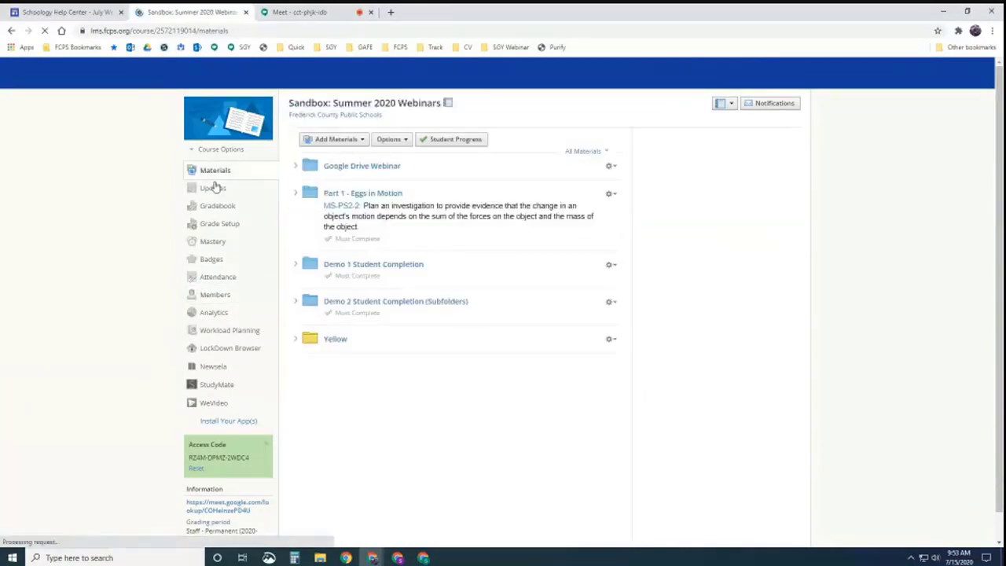
click(611, 340)
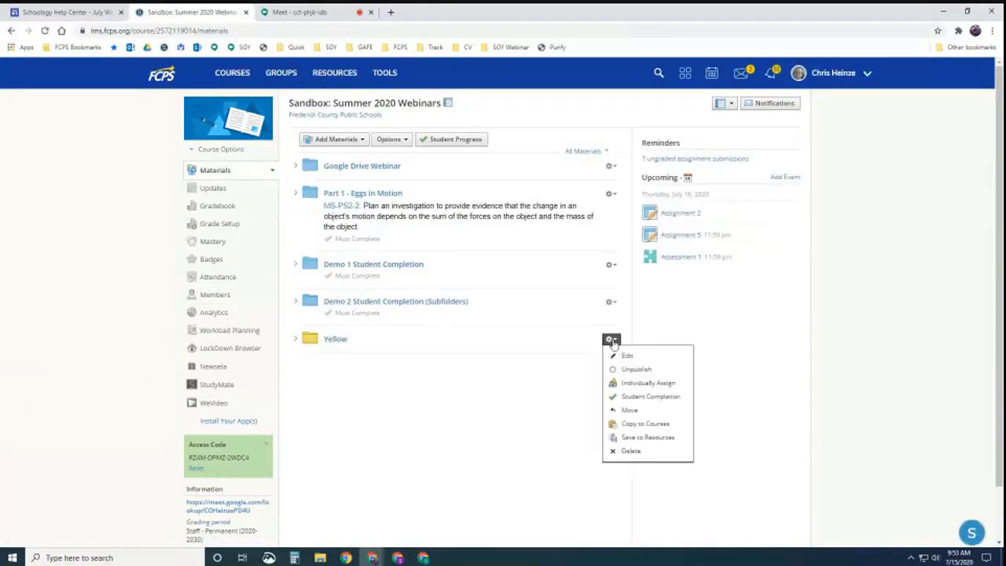
click(642, 383)
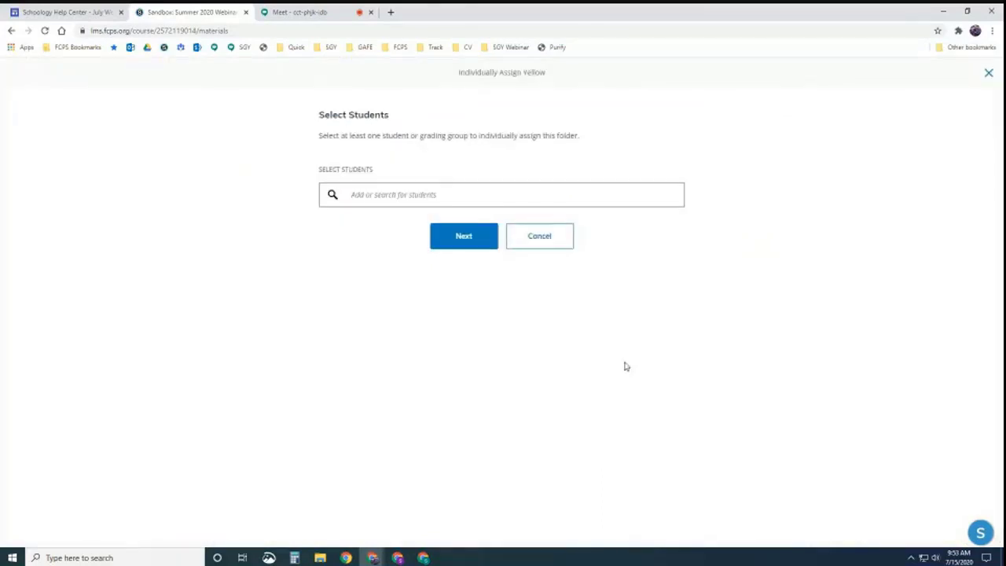
click(540, 237)
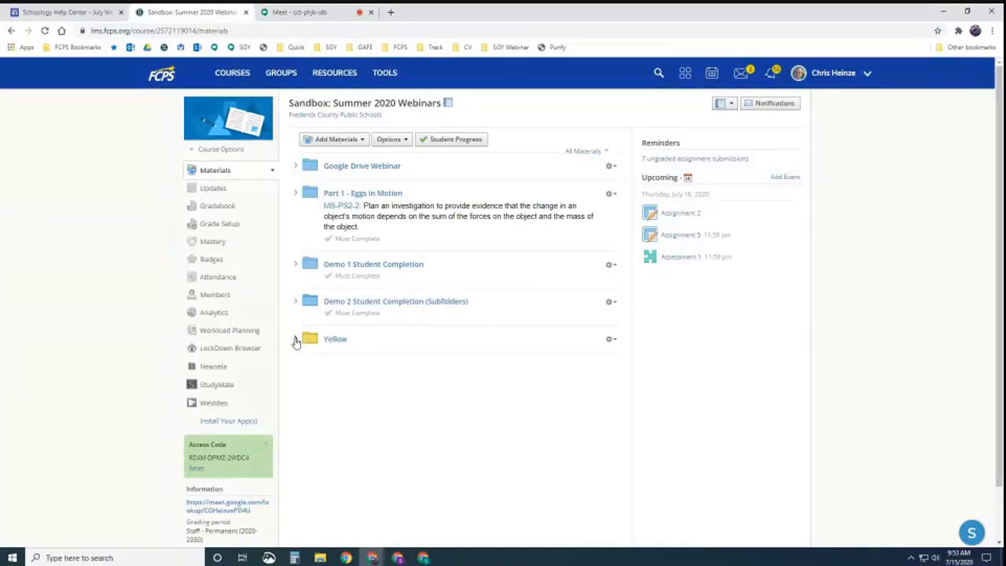
- Switch to the first test student's window, refresh the course materials, and list the contents of the Yellow folder
click(398, 558)
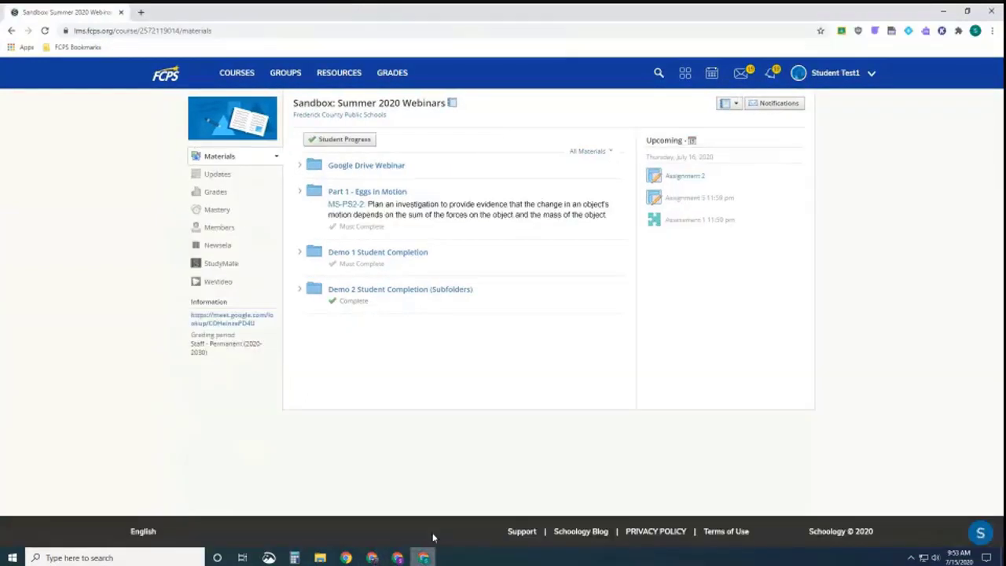
click(44, 31)
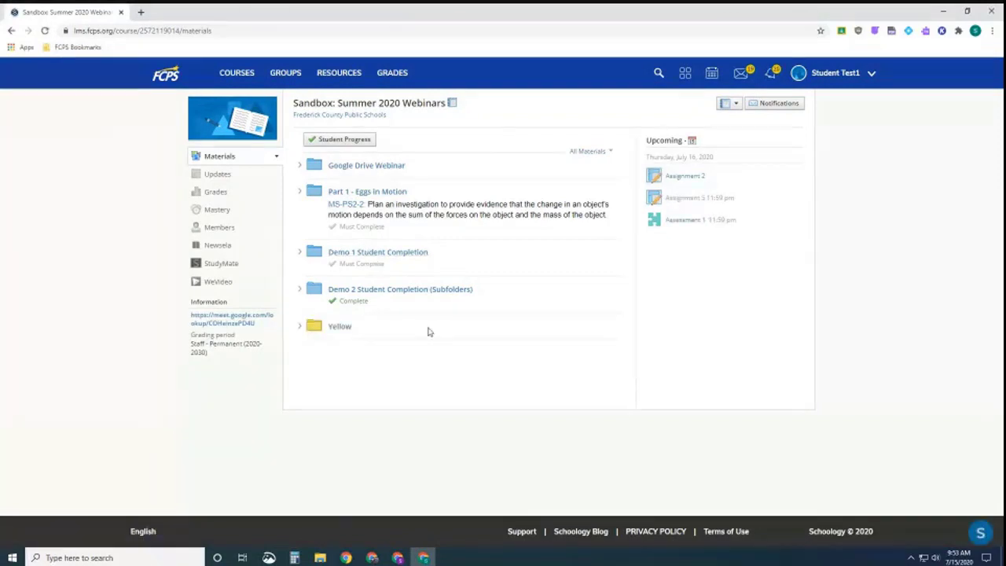
click(299, 329)
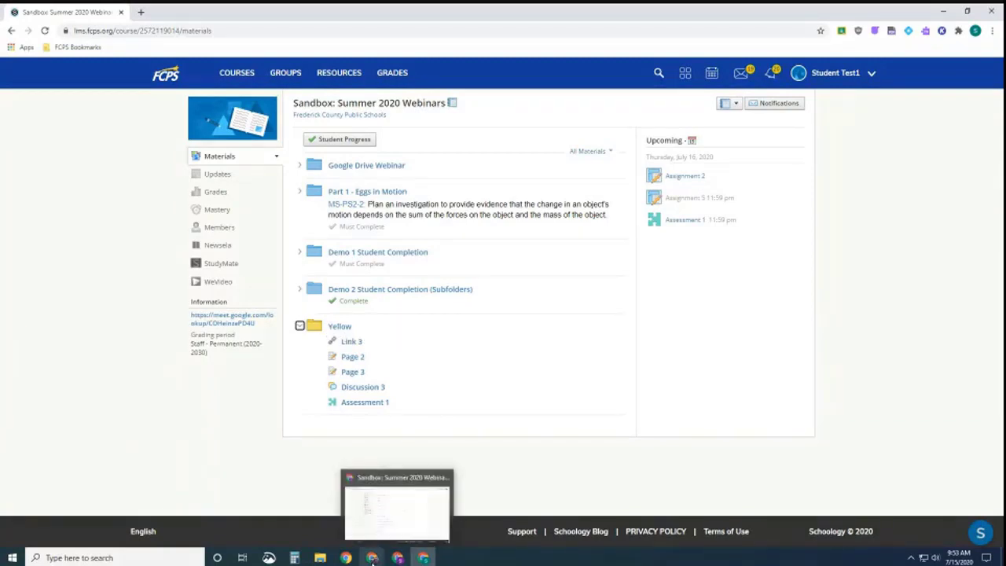
- Switch back to the teacher's course window and expand the Yellow folder to review its items
mouse_move(372, 558)
click(424, 515)
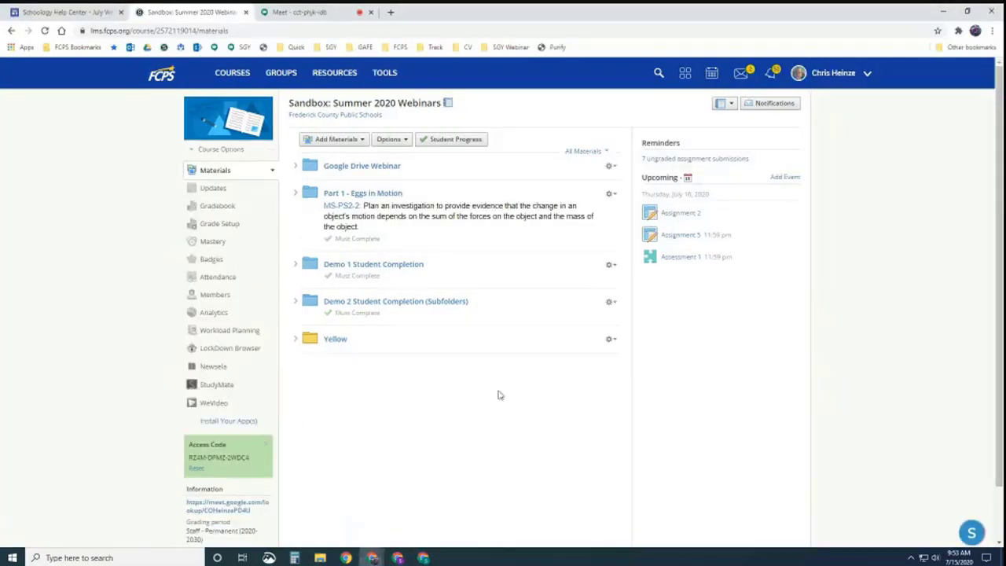
click(295, 339)
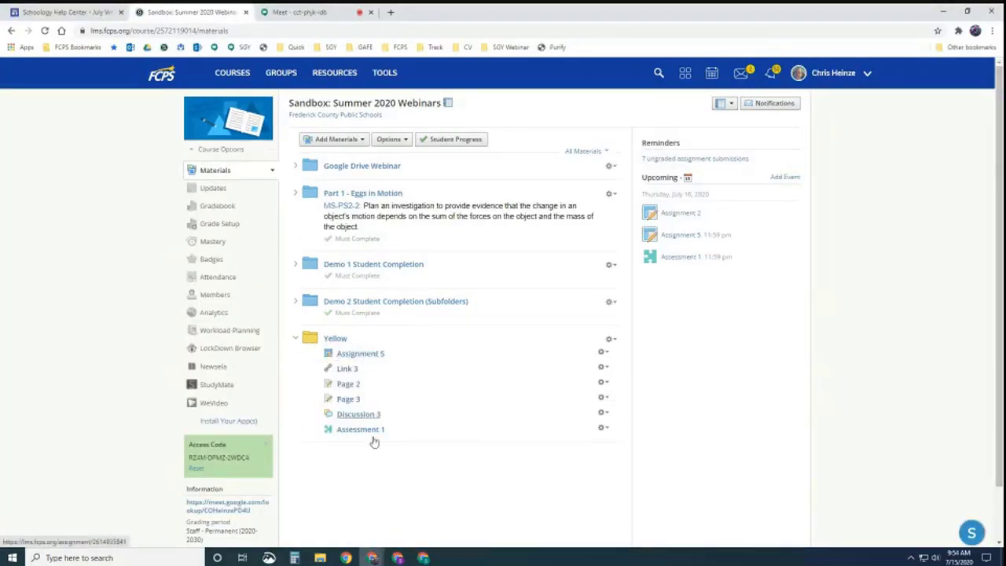
- Expand the Yellow folder in the second test student's course materials and compare it with the first test student's view
click(398, 559)
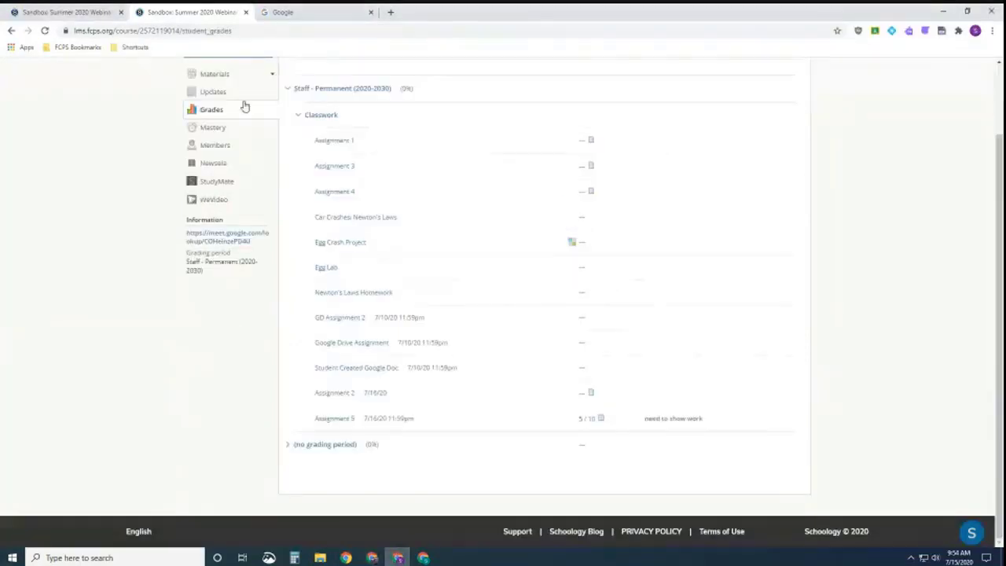
scroll(236, 118, up, 1)
click(217, 156)
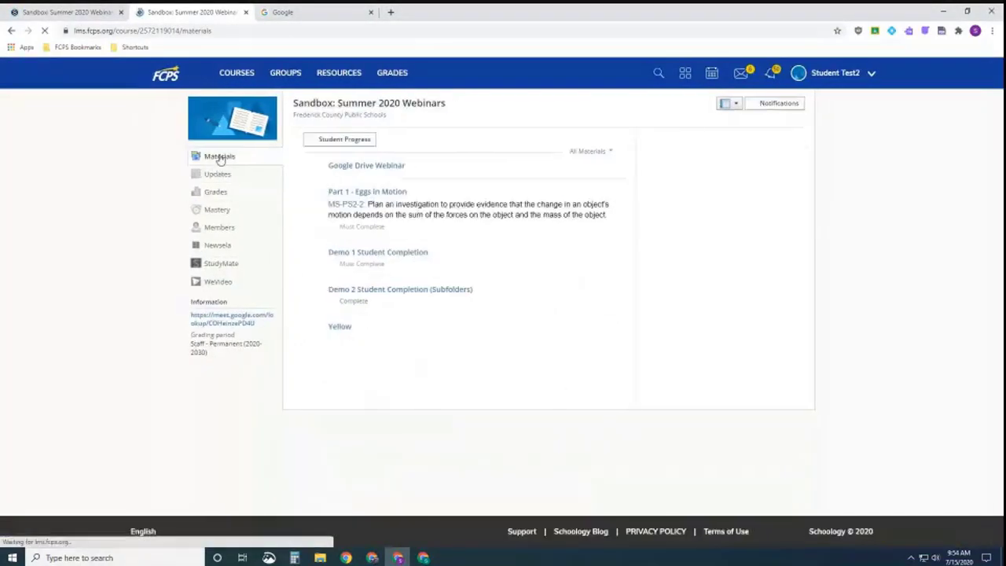
click(299, 327)
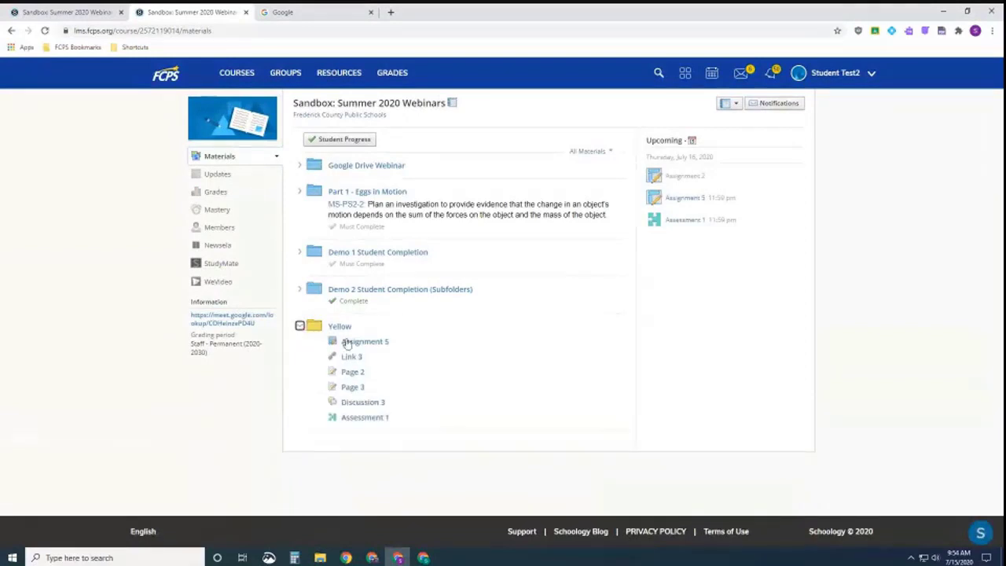
click(423, 557)
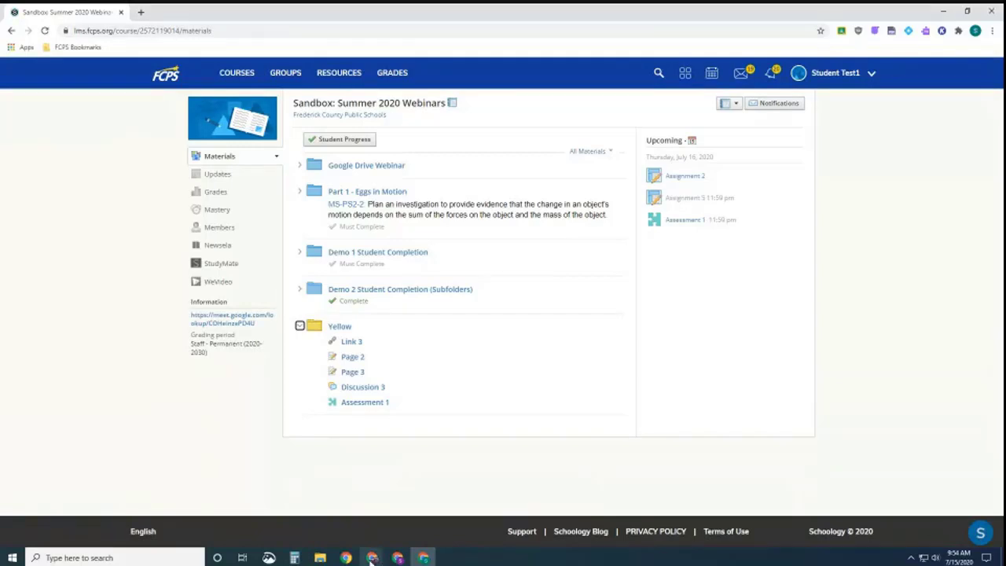
- In the teacher's window, open Assignment 5 for editing, check who it is assigned to, and close it without saving
mouse_move(372, 558)
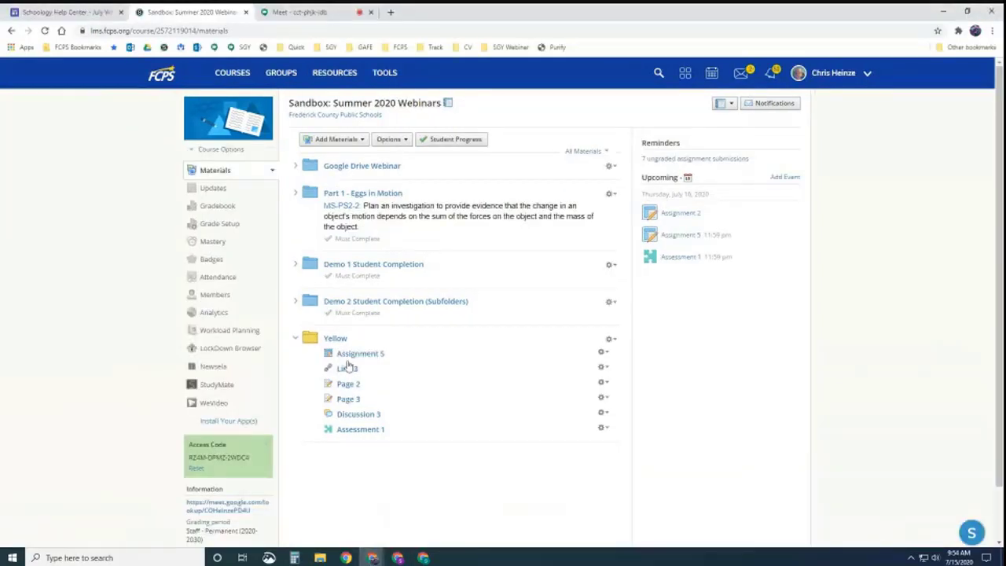
click(606, 353)
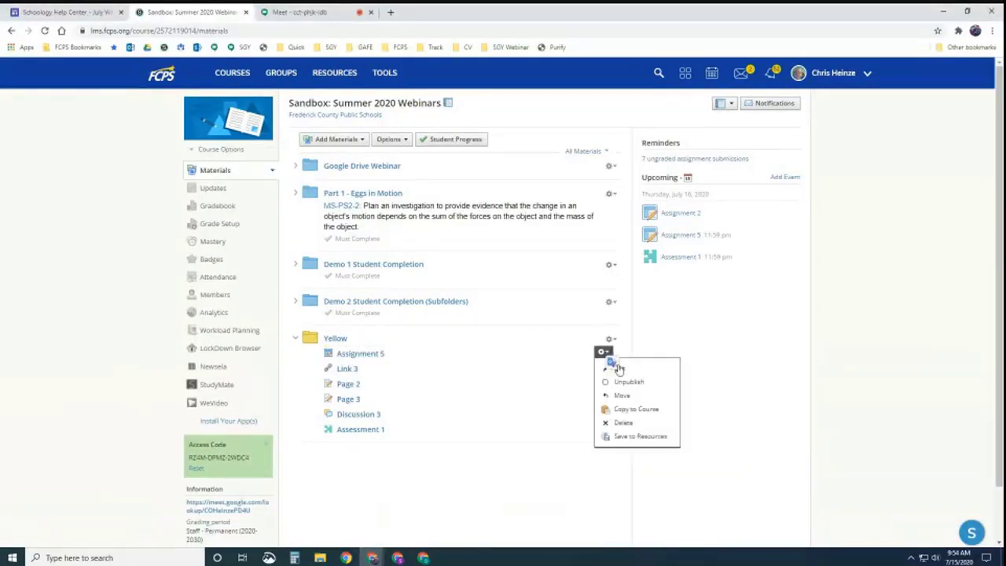
click(620, 369)
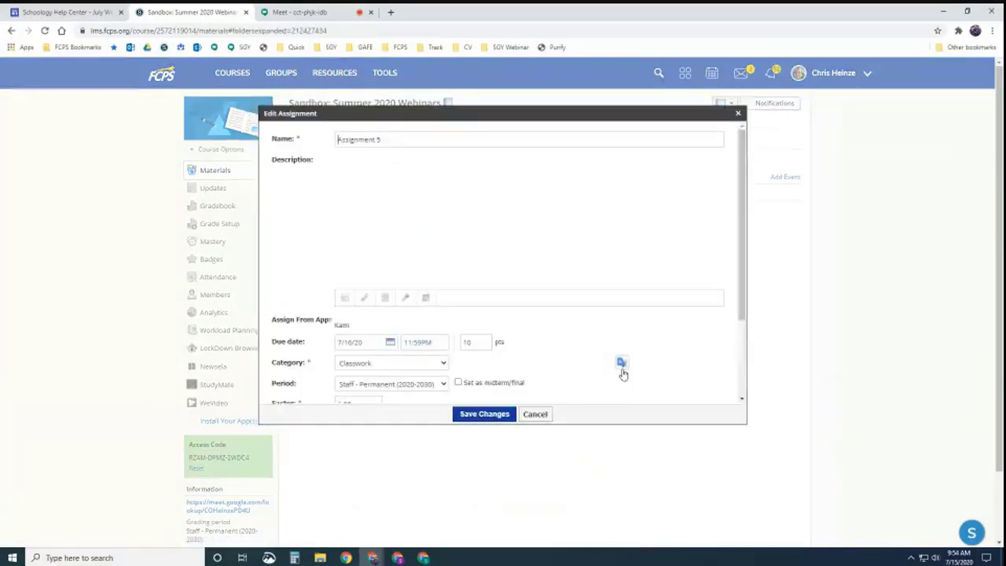
scroll(543, 348, down, 3)
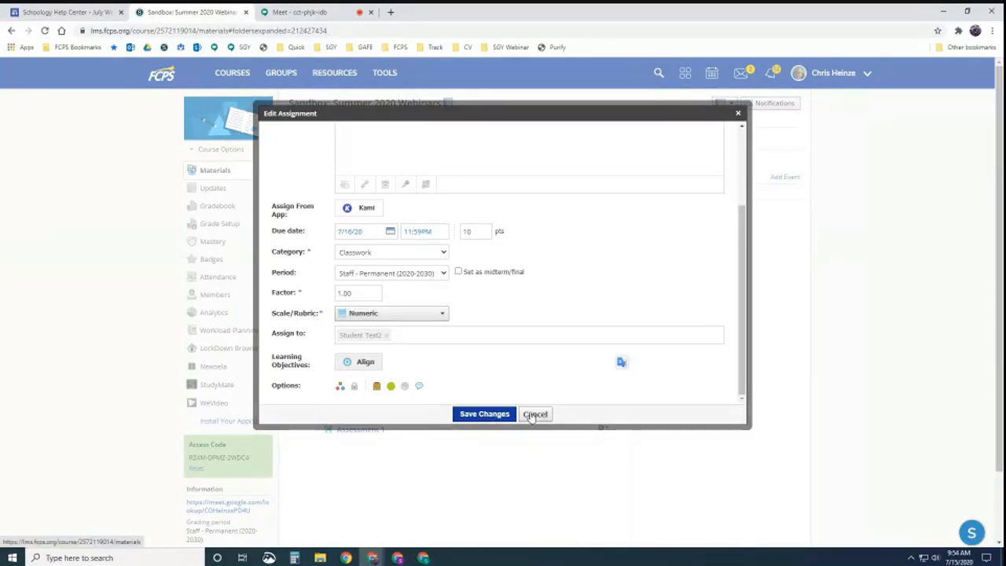
click(534, 414)
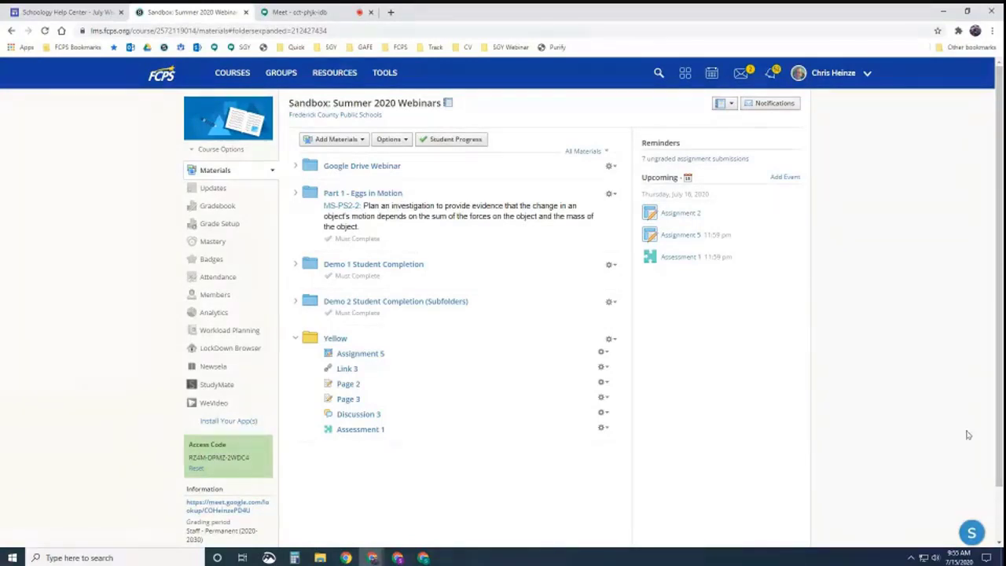
- Open the course Sandbox: Differentiated / Individualized
click(238, 81)
click(588, 219)
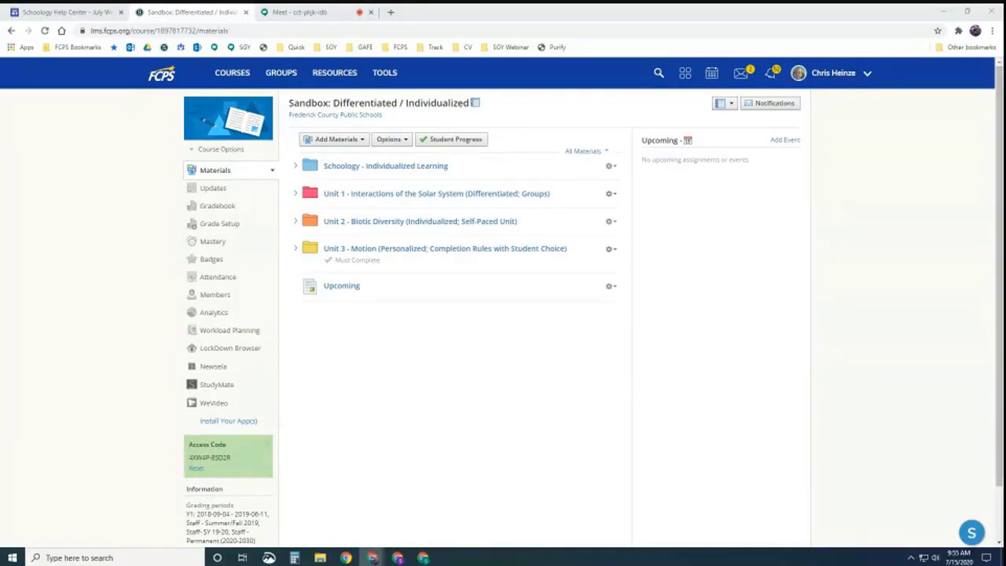
- Review the Personalization vs. Differentiation vs. Individualization chart and the definitions of the three approaches in the webinar agenda document
drag(1004, 117, 346, 2)
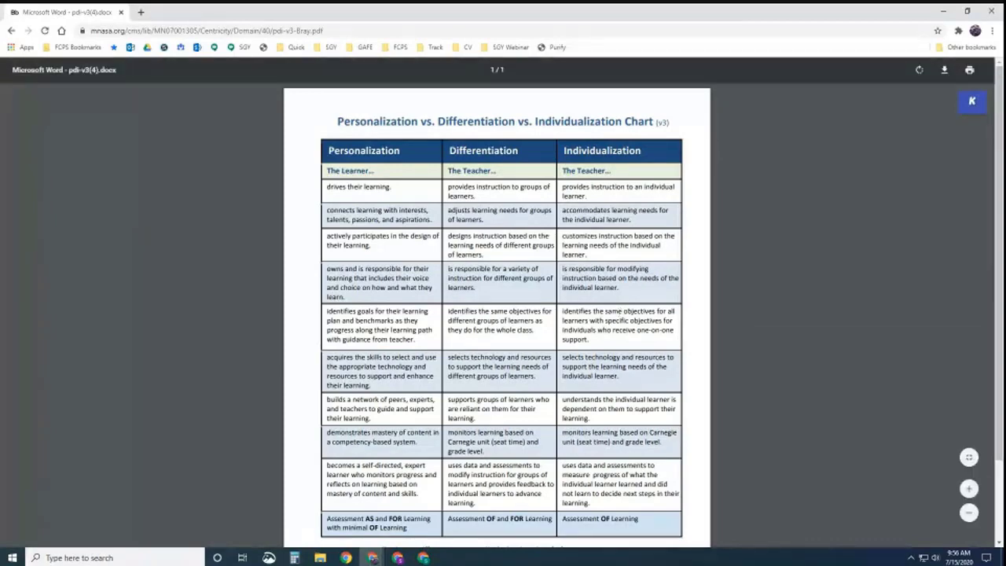
drag(975, 75, 534, 128)
double_click(533, 122)
scroll(517, 269, down, 5)
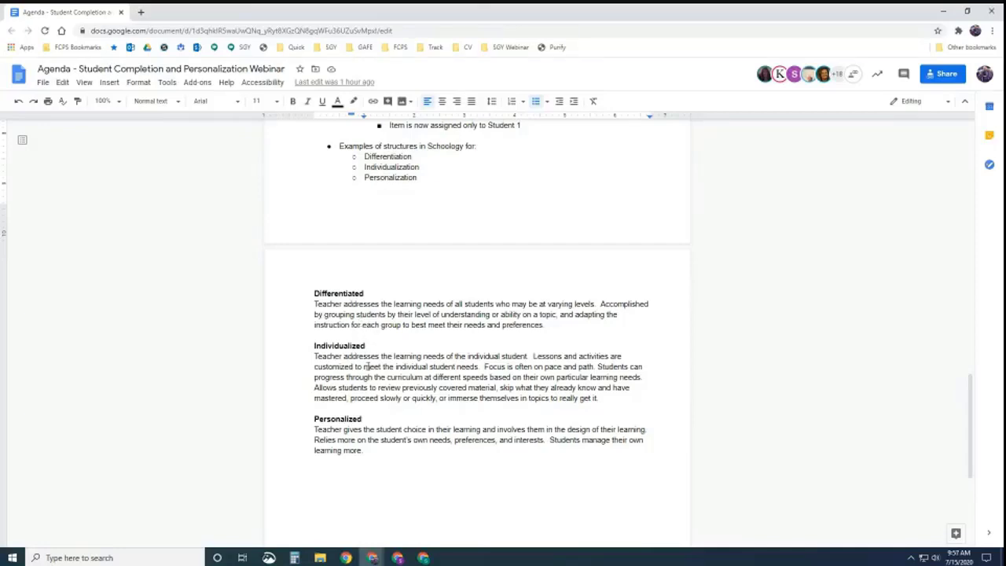
drag(479, 12, 1005, 20)
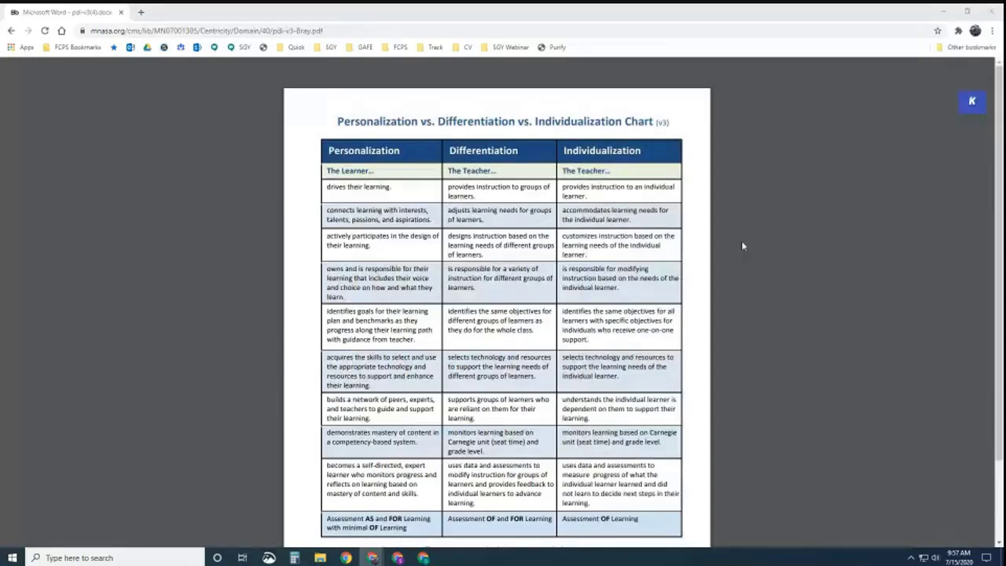
- Return to the Differentiated / Individualized course and expand the Unit 1 - Interactions of the Solar System folder
key(alt+Tab)
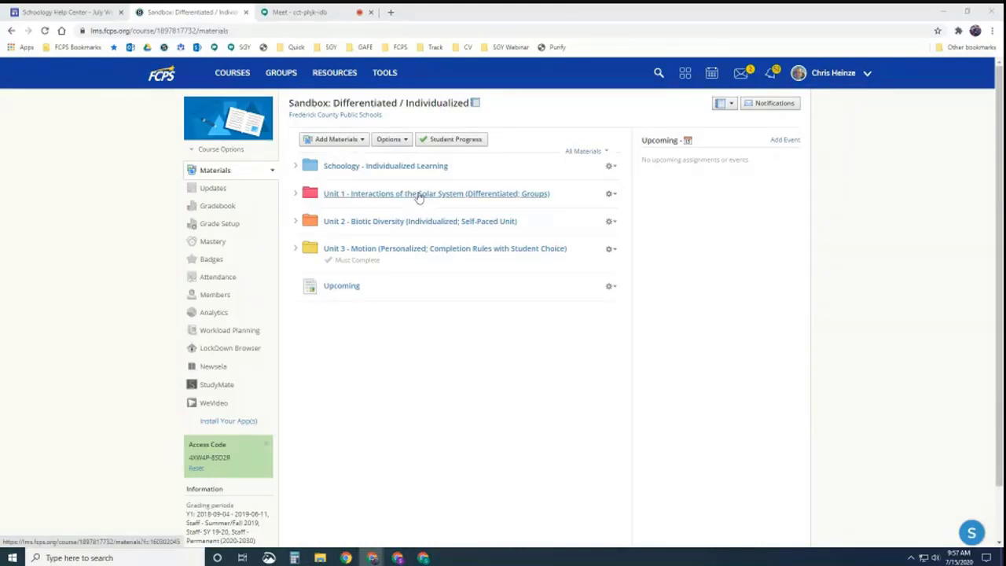
click(295, 193)
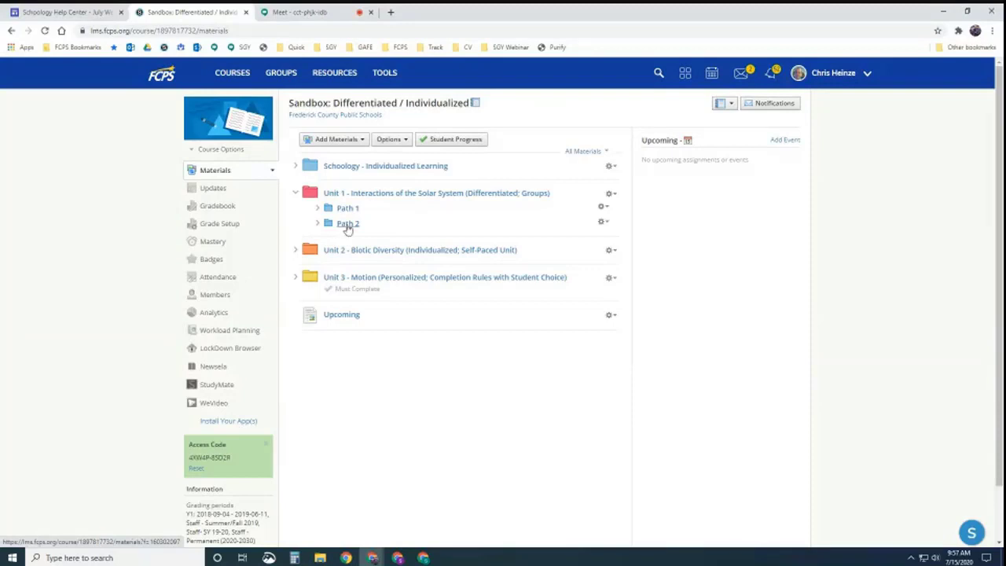
drag(470, 256, 382, 229)
- Examine which grading group the Path 1 folder in Unit 1 is individually assigned to, and cancel without changes
click(603, 206)
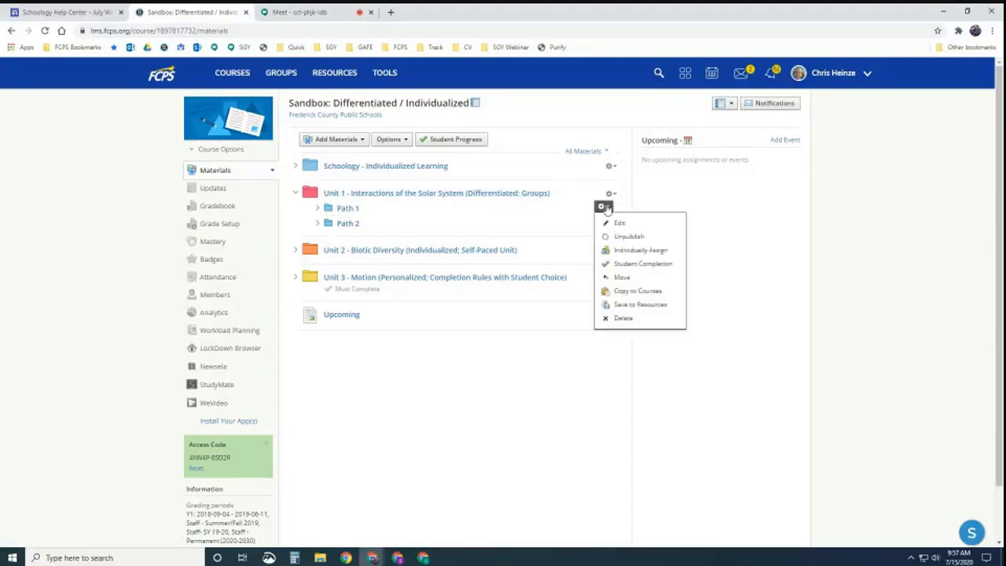
click(625, 250)
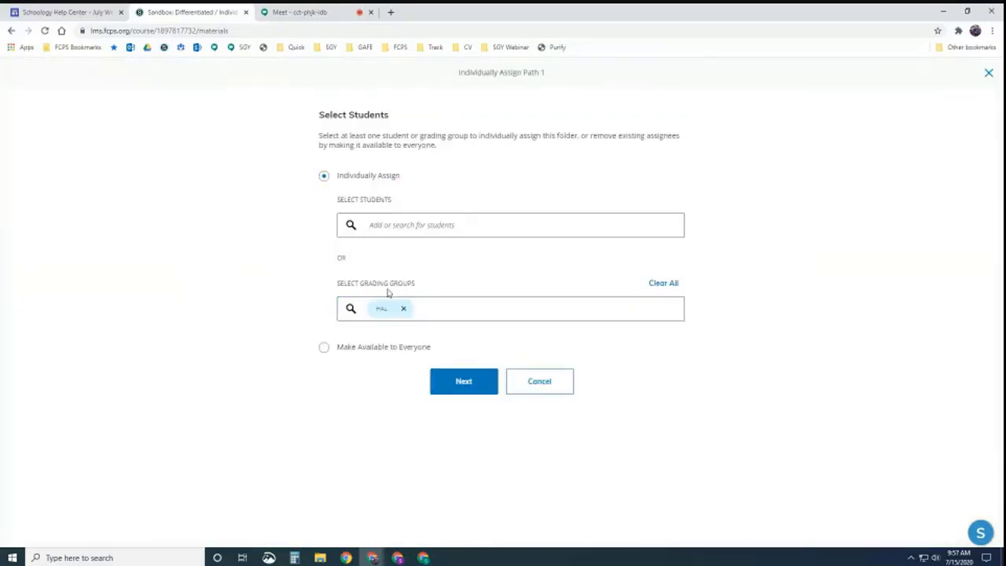
click(344, 313)
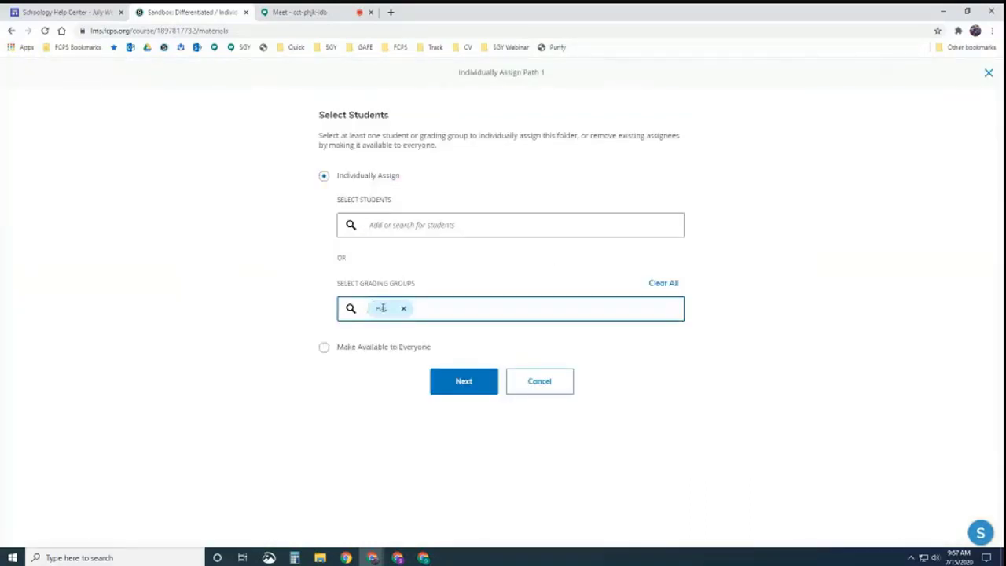
click(474, 382)
click(397, 308)
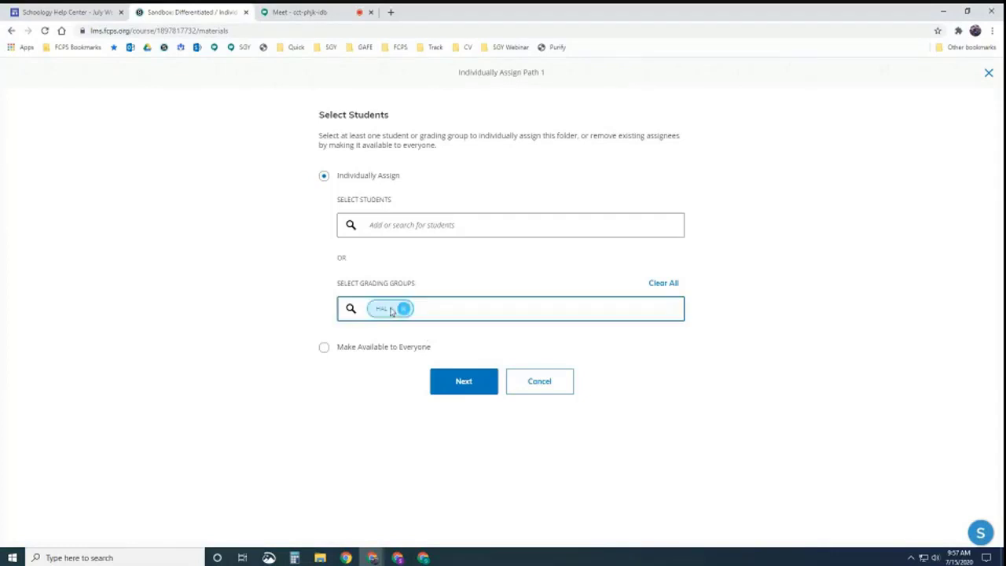
click(528, 381)
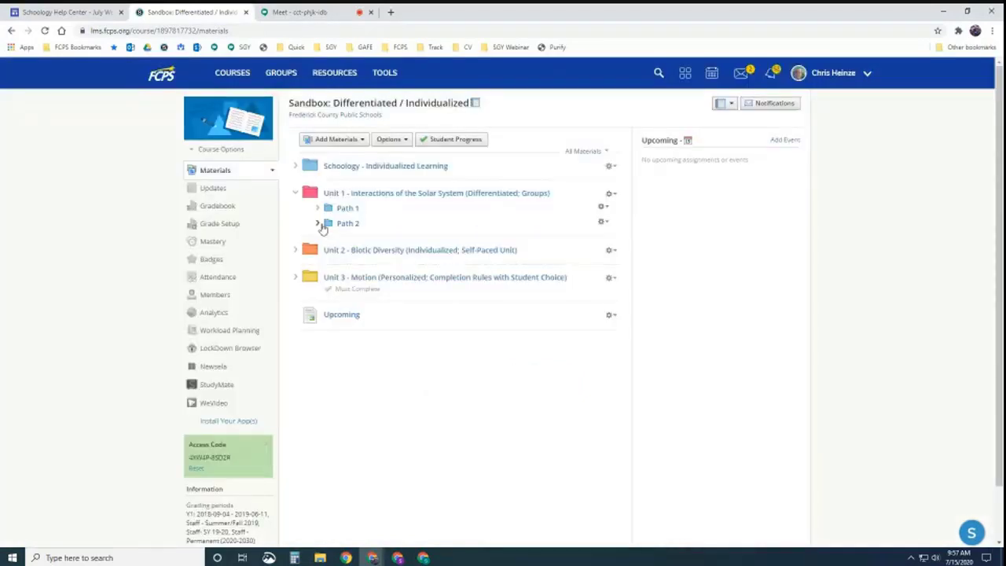
- Check the Path 2 folder's individual assignment for its grading group and cancel without changes
click(602, 222)
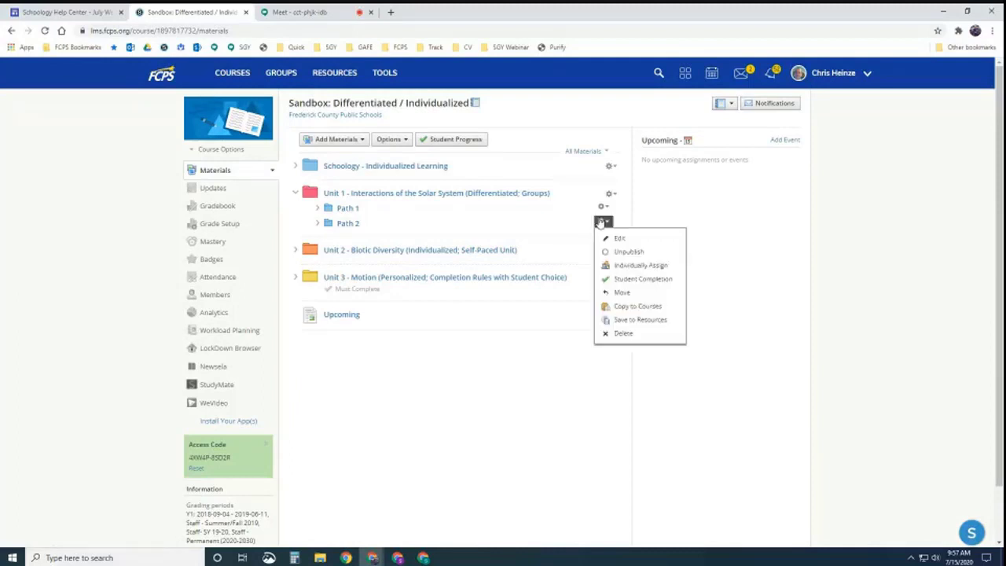
click(625, 267)
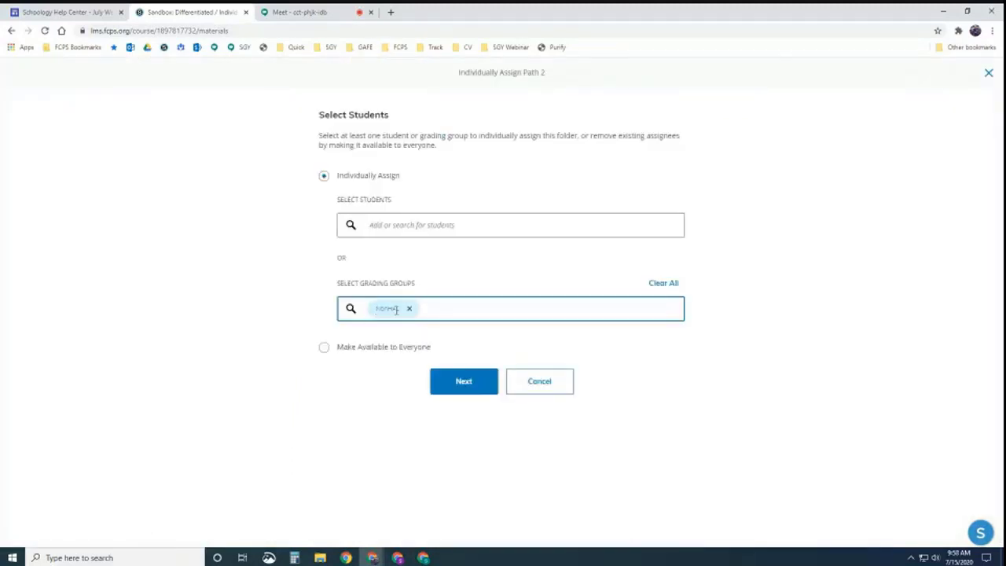
click(537, 385)
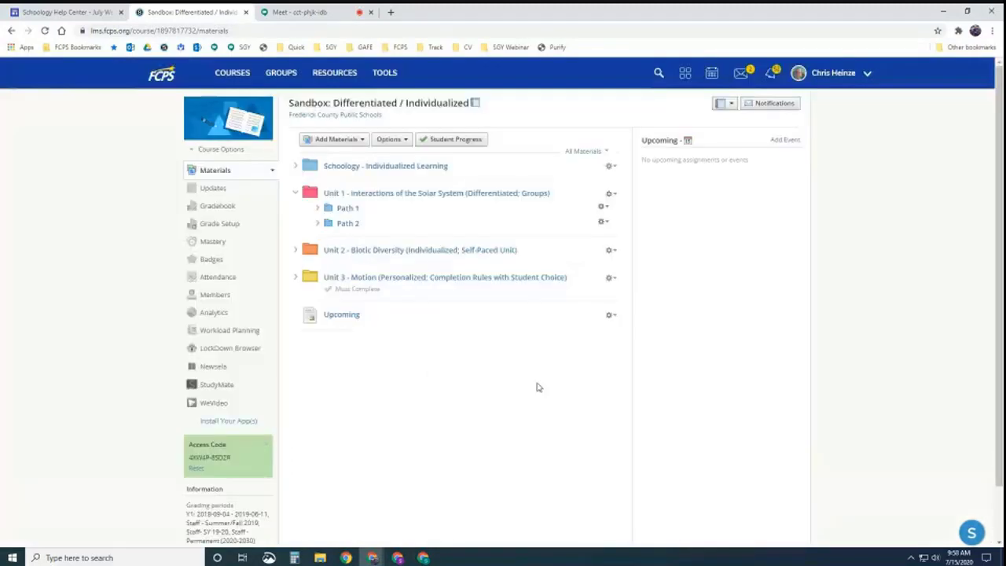
- Expand the Path 1 and Path 2 folders in Unit 1 to examine each path's assignments, and collapse both folders
click(316, 208)
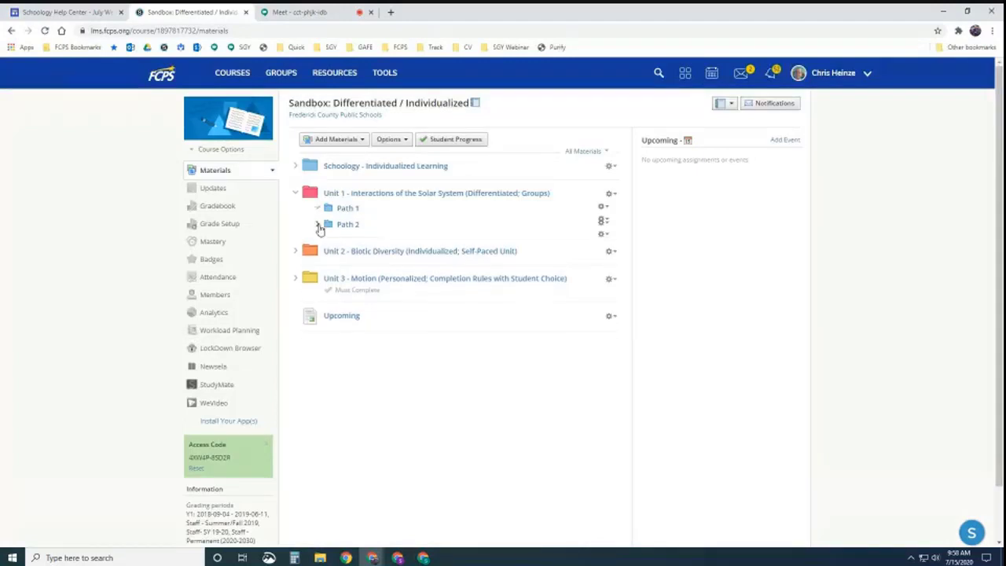
click(317, 253)
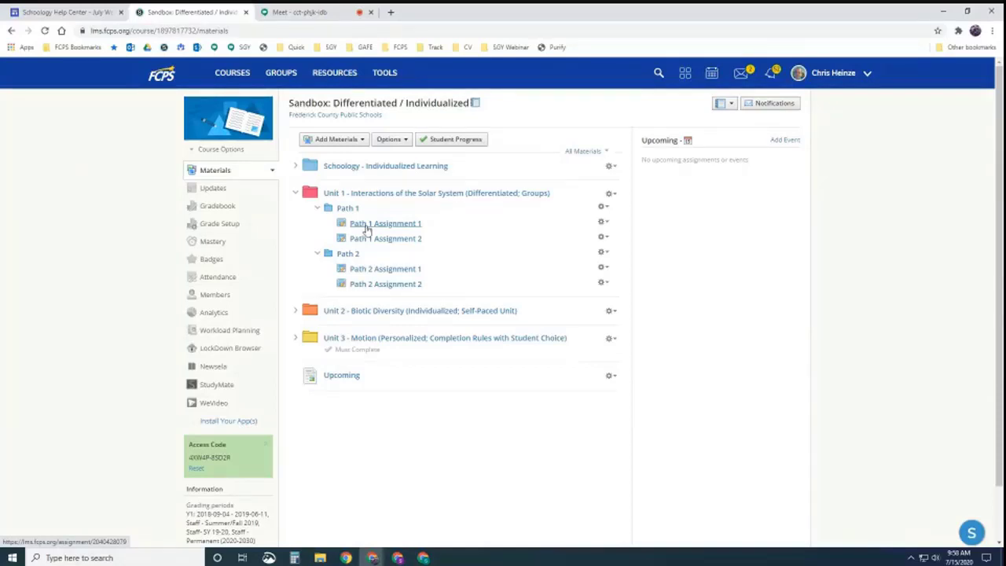
mouse_move(381, 225)
mouse_down()
mouse_move(430, 205)
mouse_move(472, 202)
mouse_move(396, 237)
mouse_move(386, 228)
mouse_up()
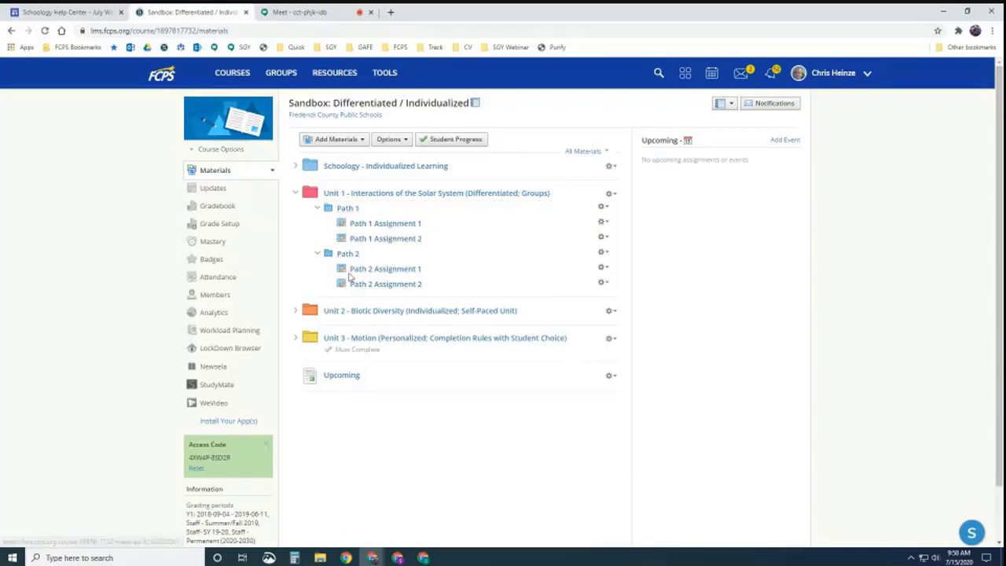
click(317, 253)
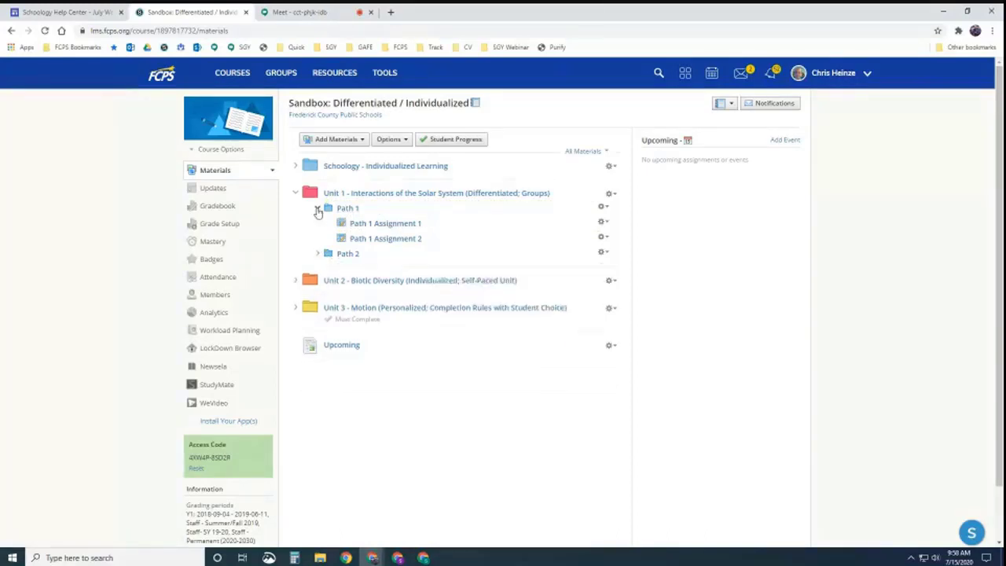
click(317, 209)
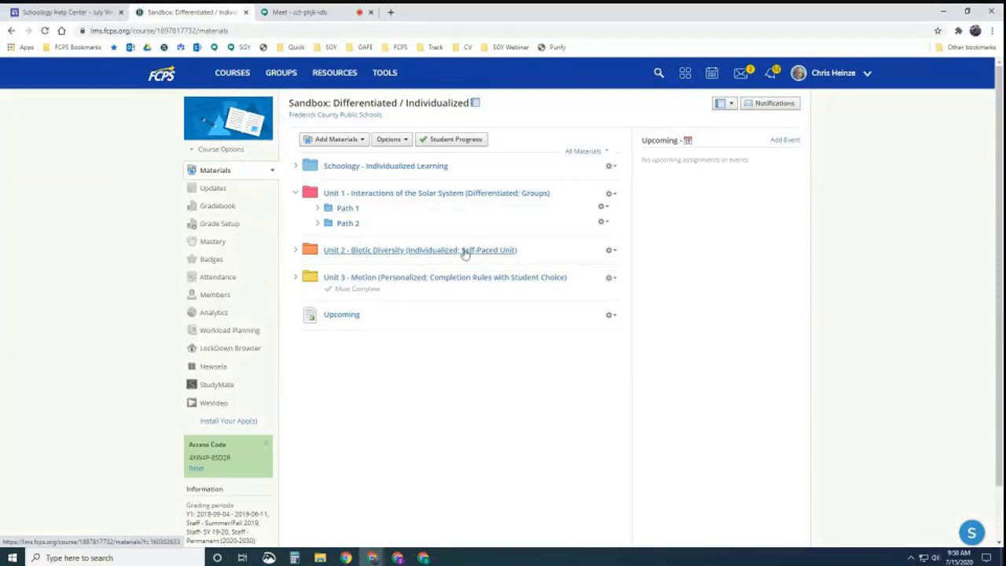
- Expand Unit 2 - Biotic Diversity and its Topic/Skill 1 folder, and check the contents of Topic/Skill 2
click(295, 249)
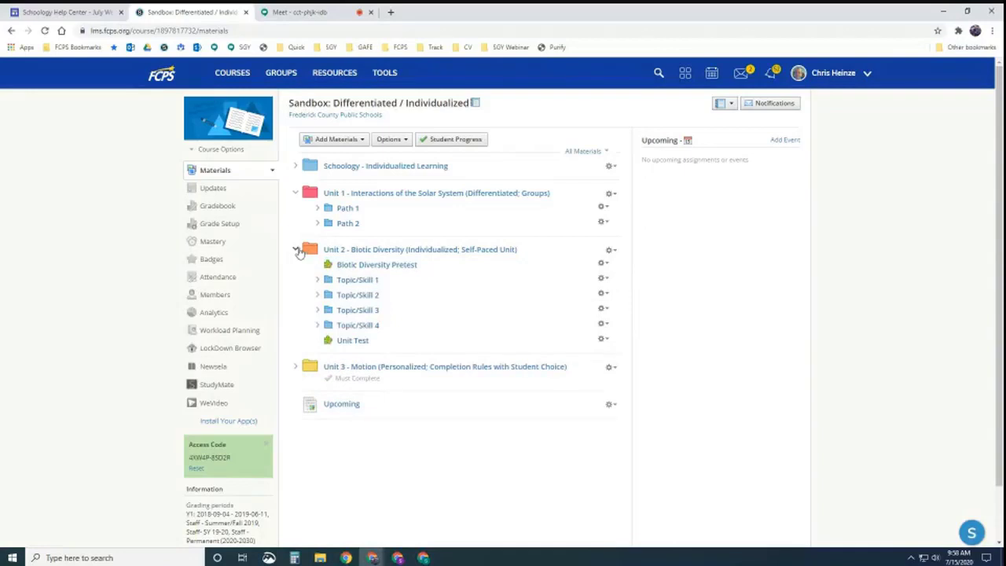
click(317, 280)
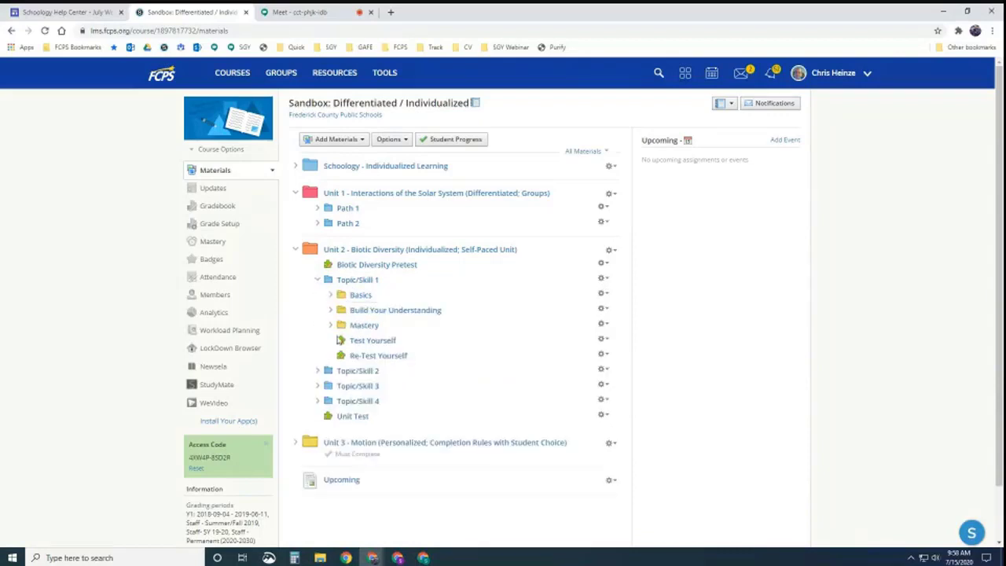
click(317, 372)
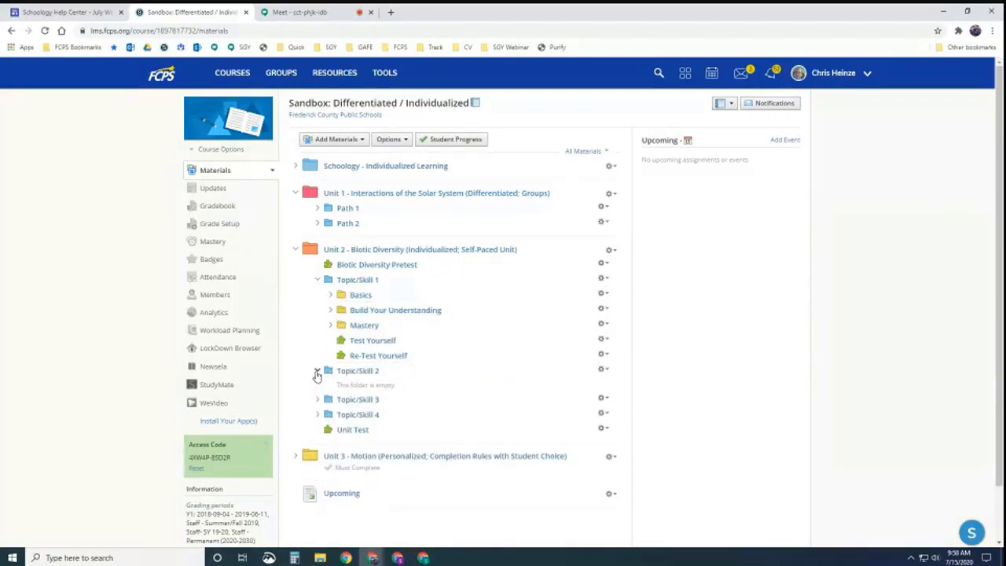
click(317, 373)
- Expand the Basics, Build Your Understanding and Mastery folders in Topic/Skill 1 and examine their activities and quizzes
click(330, 295)
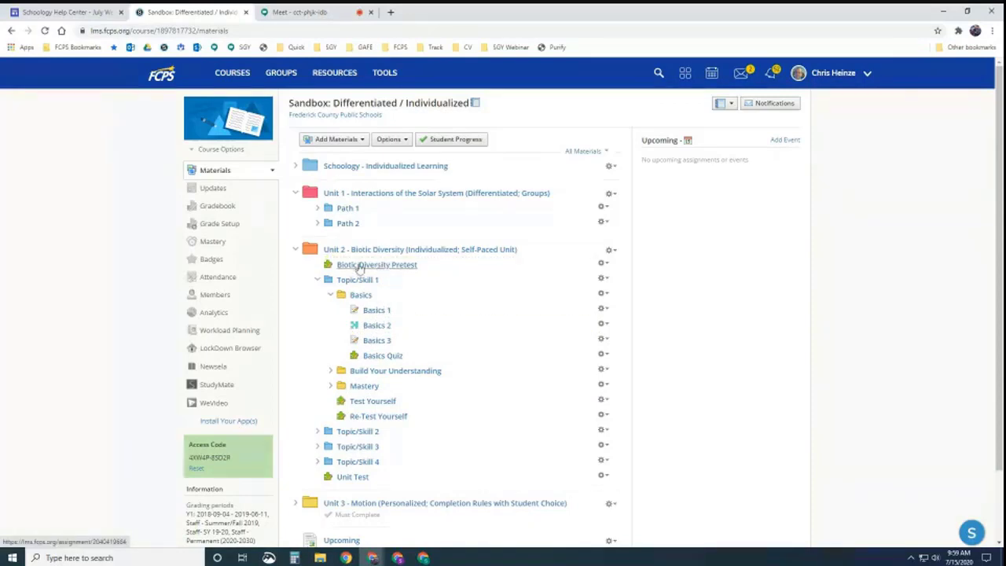
click(331, 371)
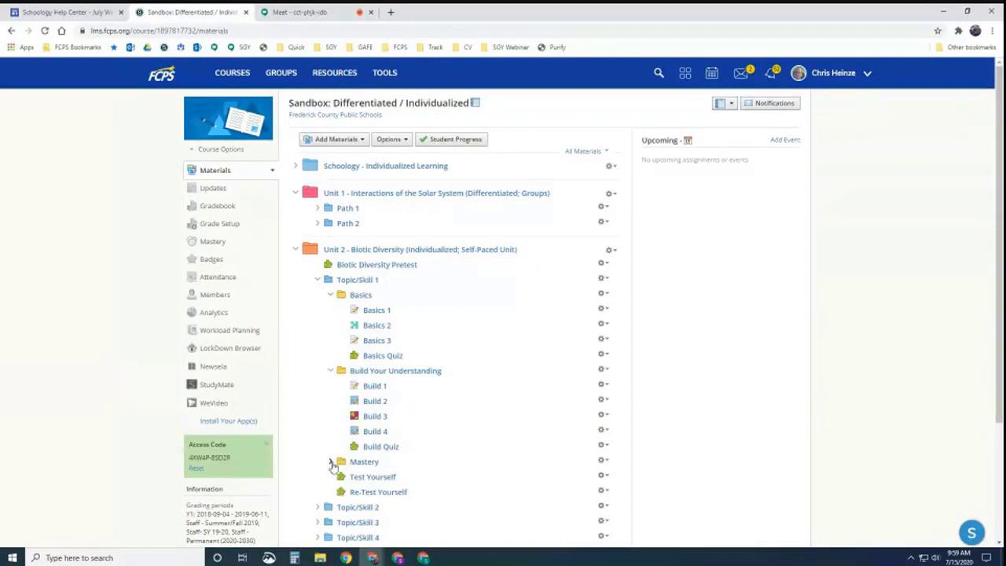
click(332, 463)
scroll(373, 354, down, 1)
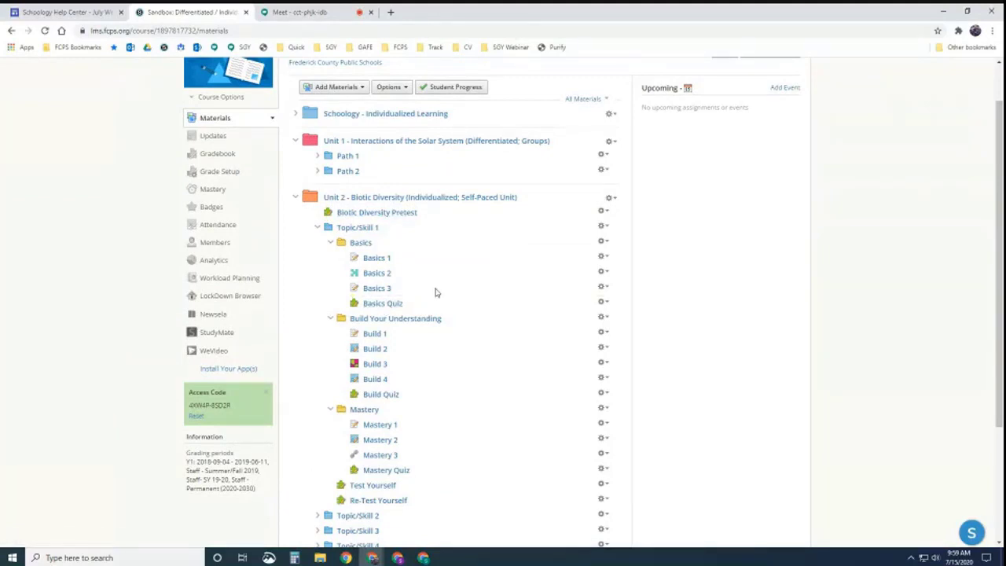
drag(436, 292, 367, 245)
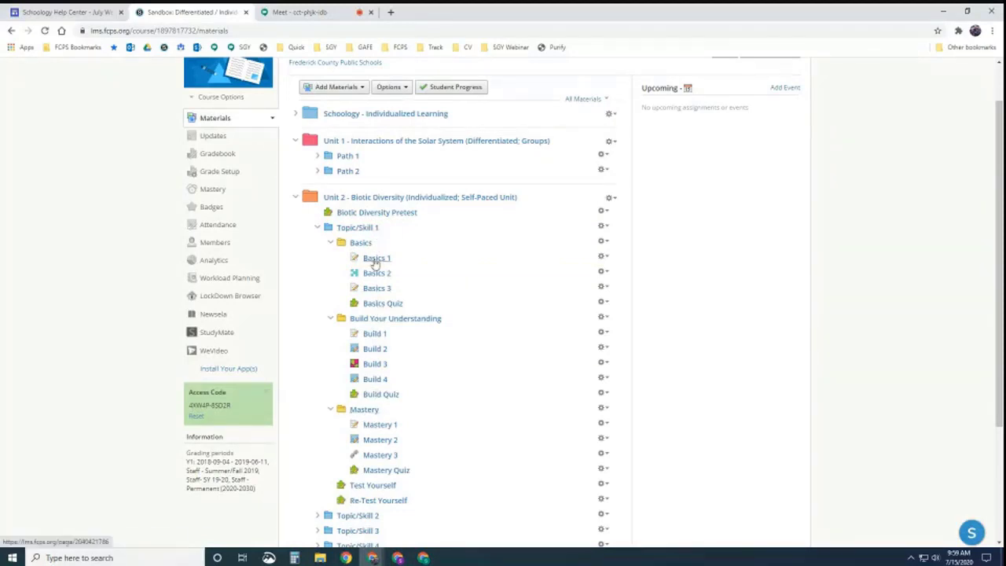
scroll(381, 429, down, 3)
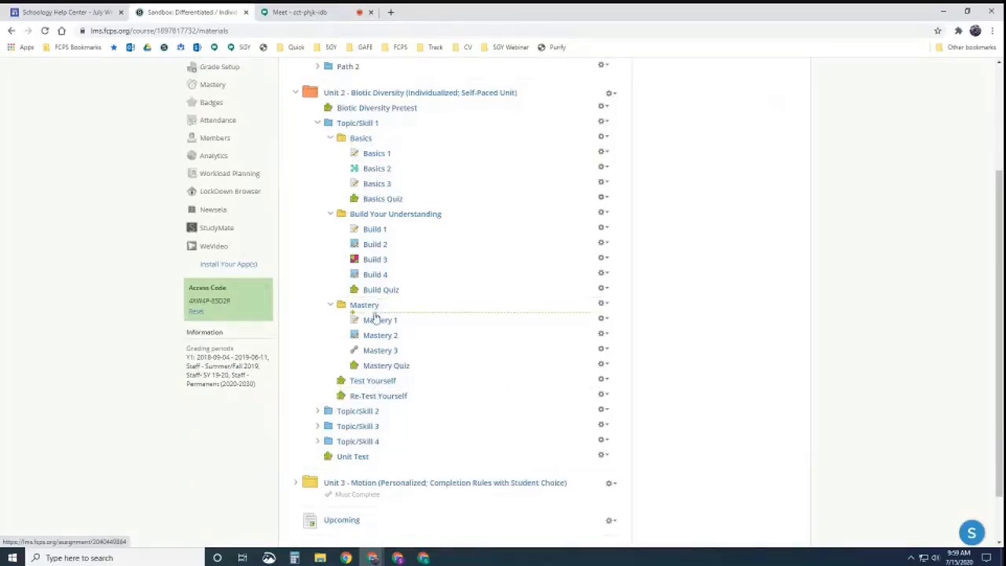
drag(363, 168, 368, 394)
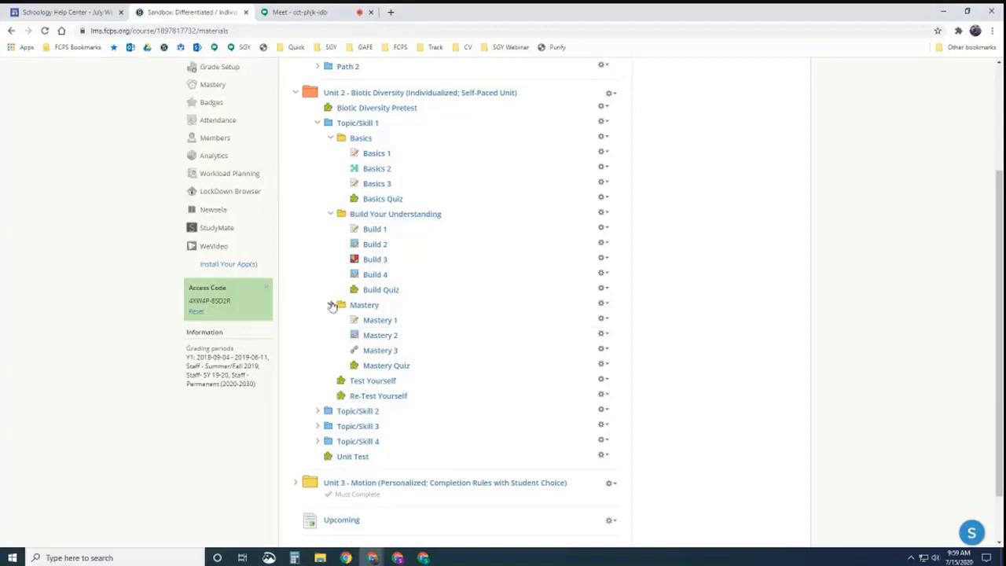
- Collapse the Mastery, Build Your Understanding and Basics folders to review the overall structure of Topic/Skill 1
click(331, 305)
click(332, 216)
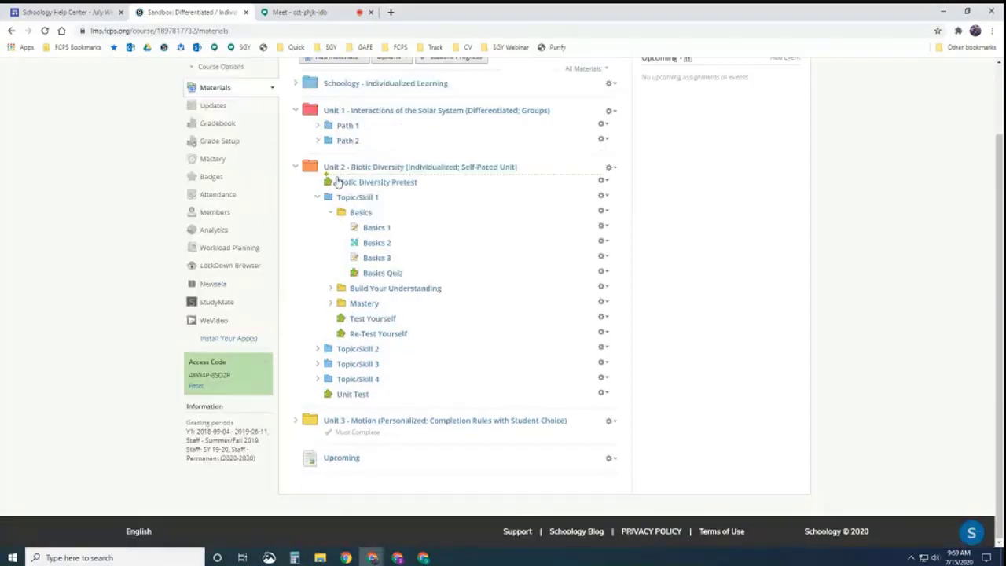
click(330, 212)
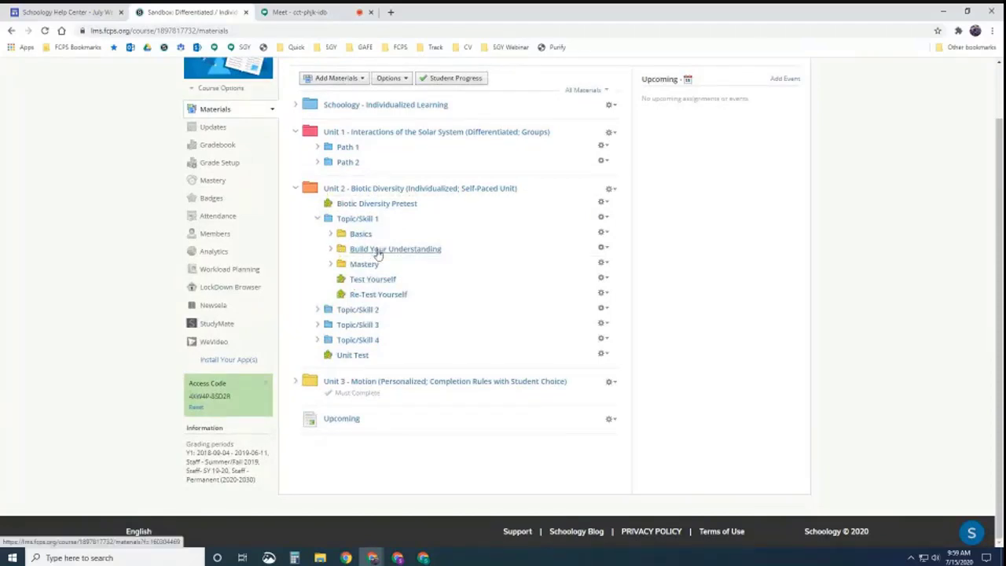
mouse_move(364, 278)
mouse_down()
mouse_move(374, 264)
mouse_move(361, 294)
mouse_move(348, 207)
mouse_move(438, 197)
mouse_up()
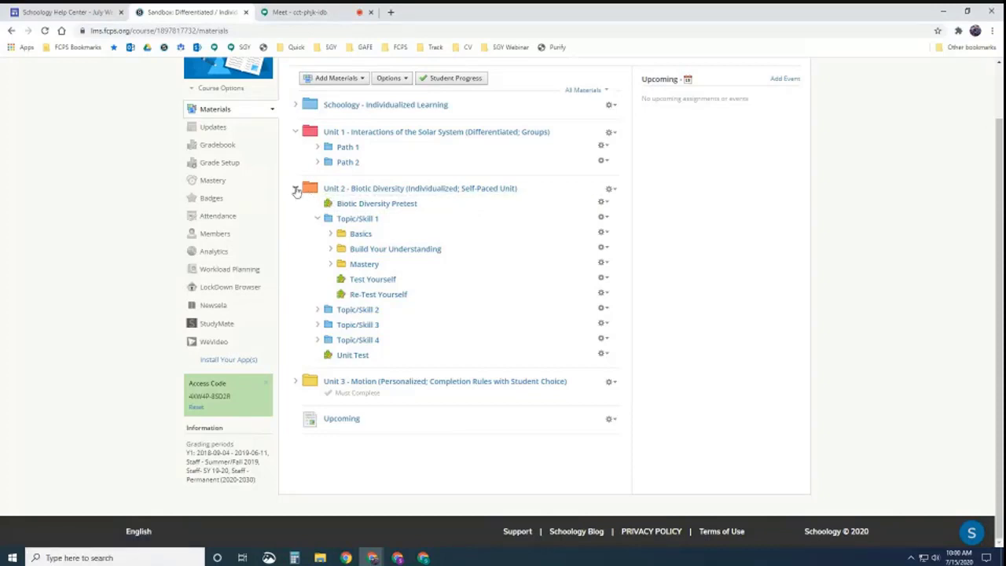
- Revisit the Basics folder's items in Topic/Skill 1, and collapse the Basics and Unit 2 folders
click(295, 191)
click(294, 191)
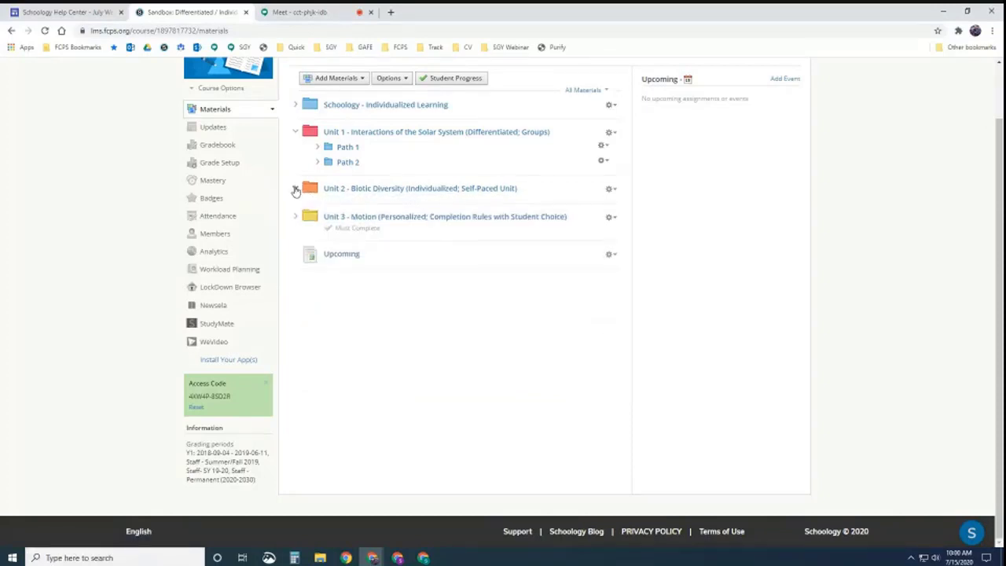
click(331, 234)
scroll(332, 236, down, 1)
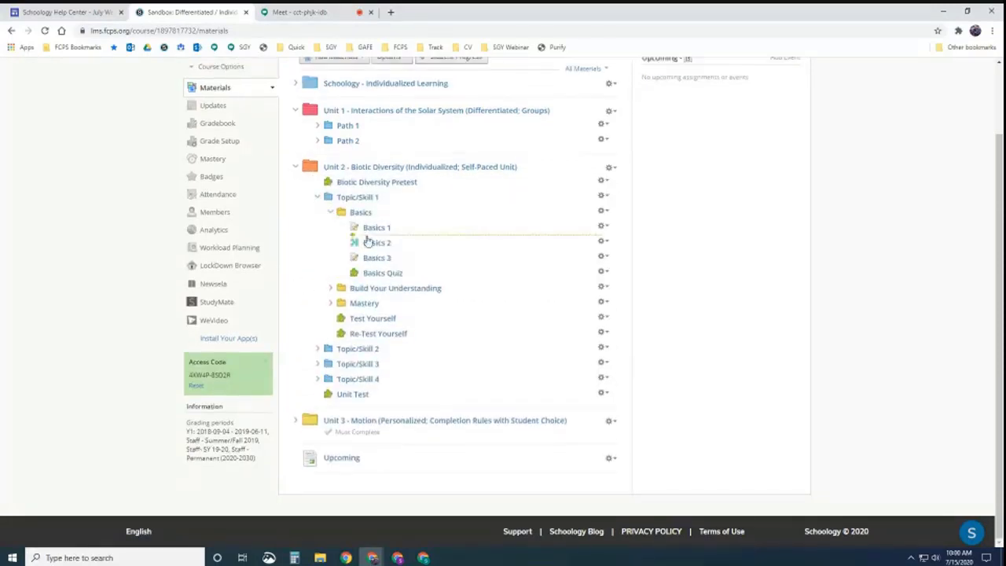
drag(377, 246, 375, 255)
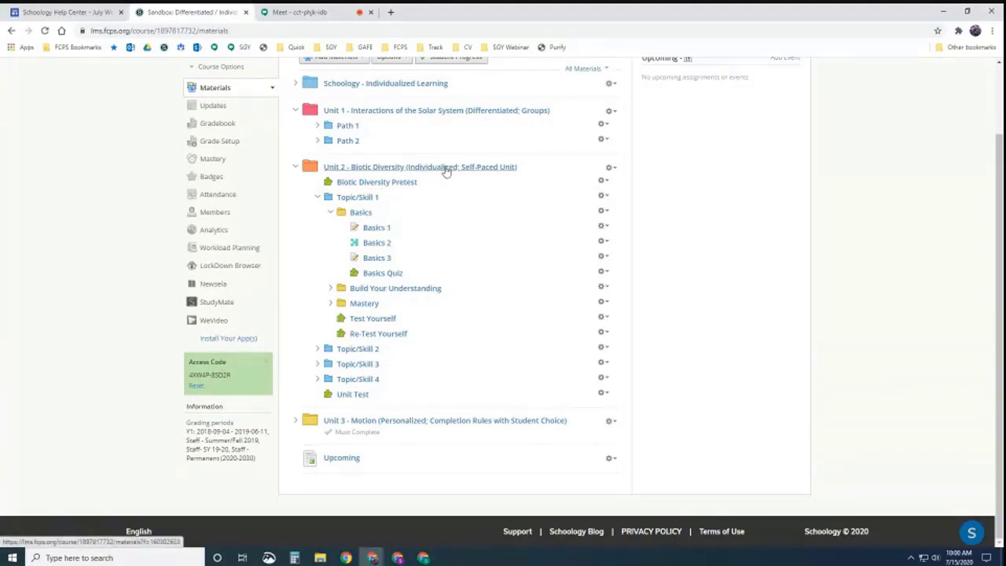
click(330, 215)
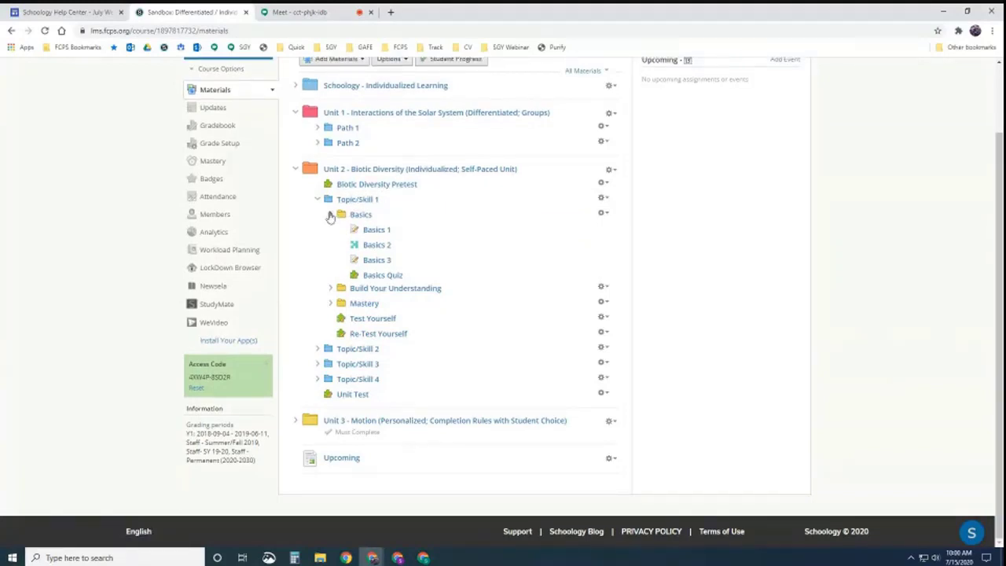
click(294, 189)
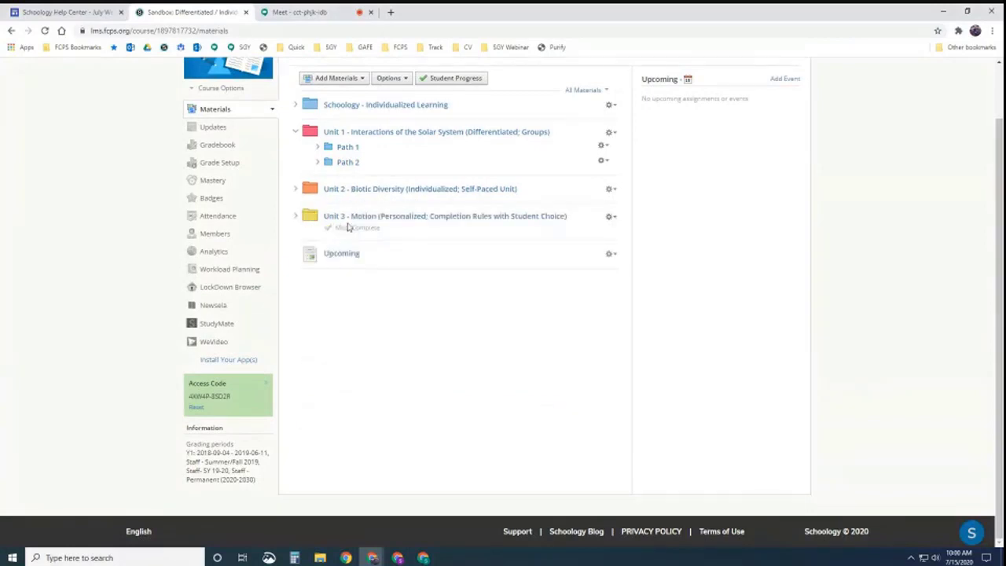
- Expand Unit 3 - Motion, examine the folder's student completion rules and cancel without changes
click(295, 217)
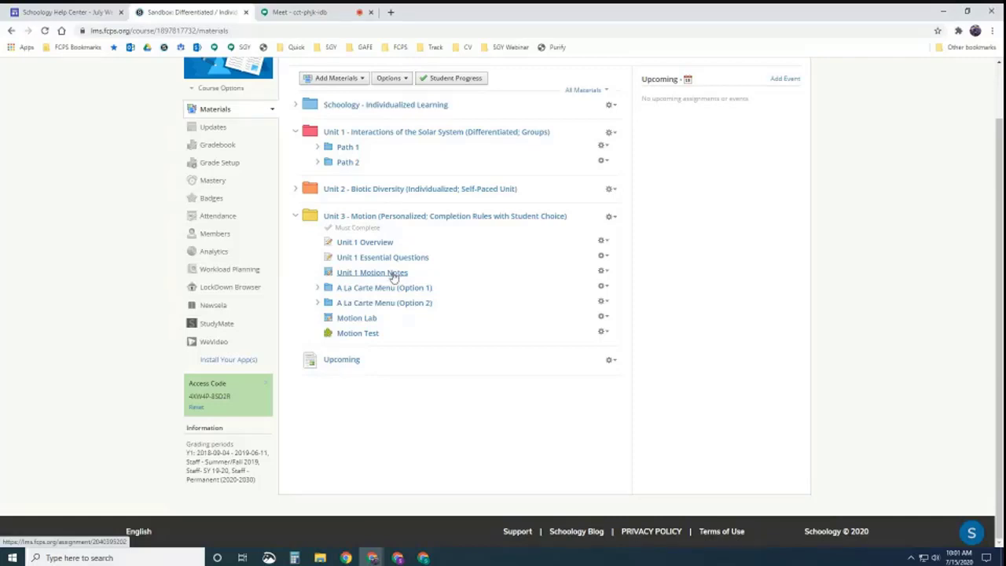
drag(394, 276, 367, 283)
click(612, 218)
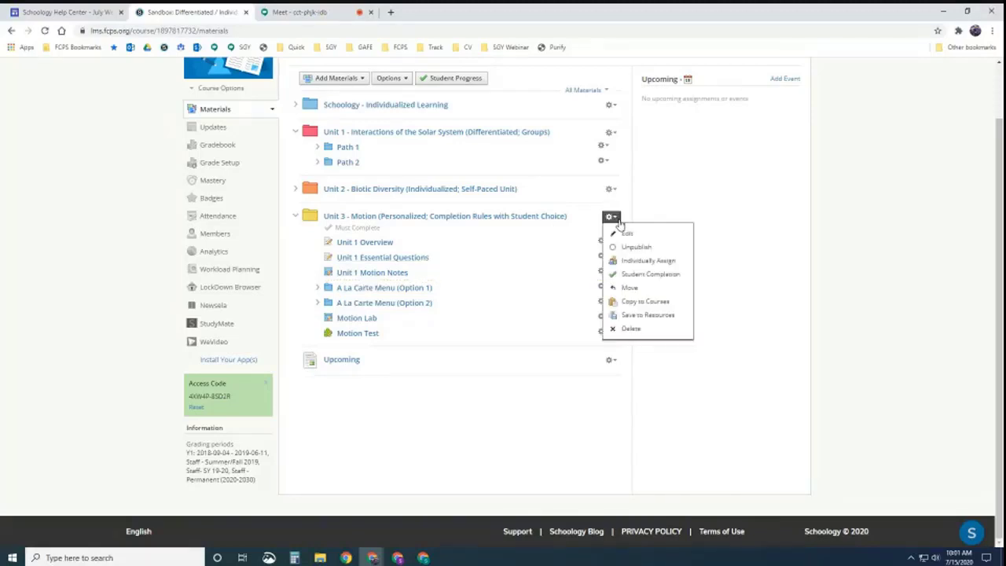
click(629, 275)
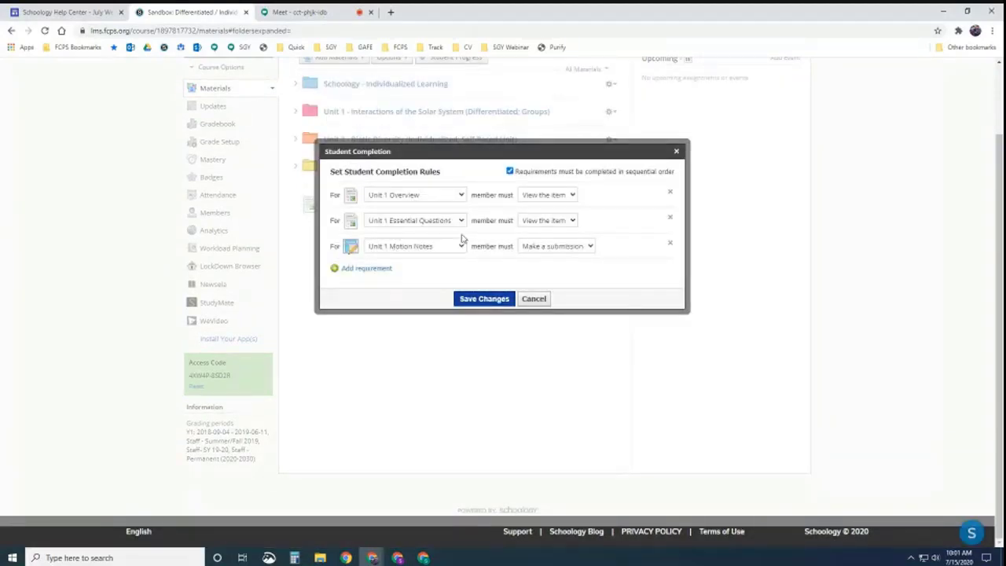
click(534, 300)
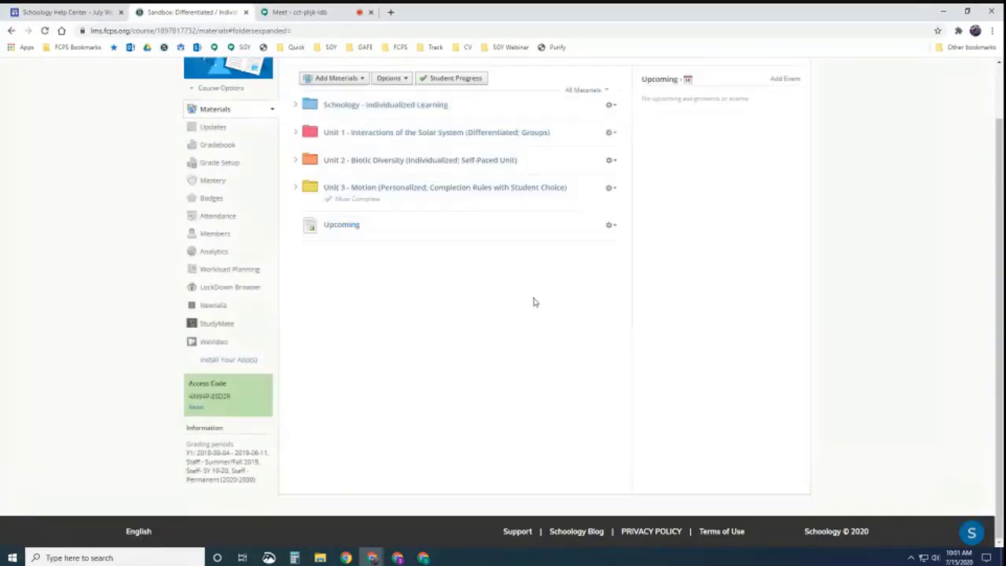
- Reopen Unit 3 - Motion and examine the point-based activities in A La Carte Menu (Option 1), and collapse that menu
click(296, 187)
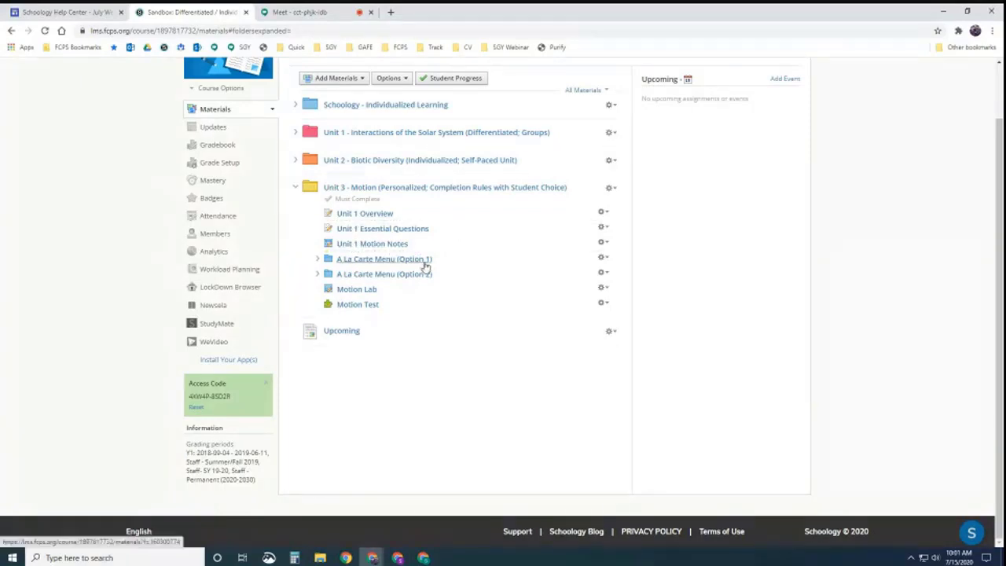
drag(411, 274, 314, 259)
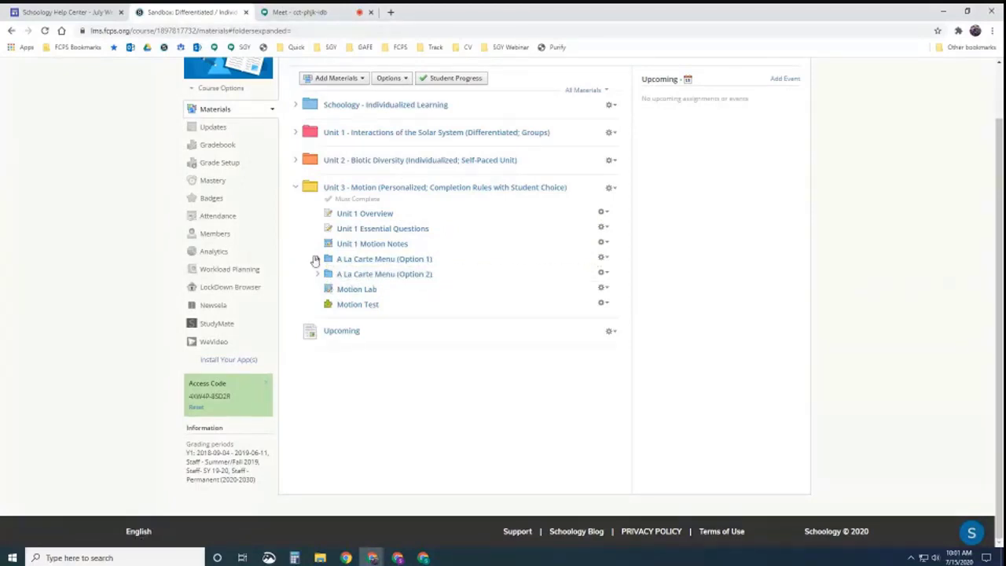
click(317, 258)
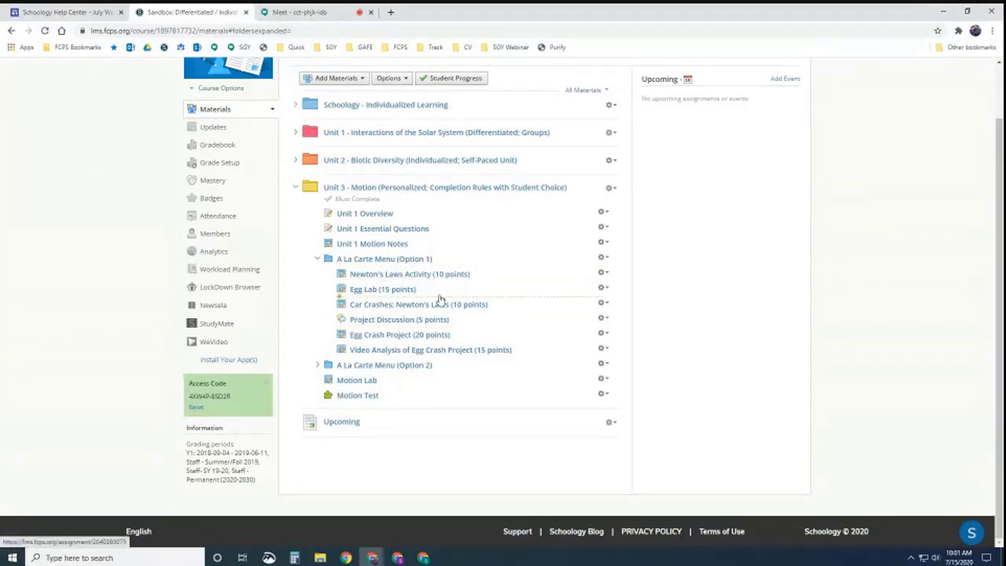
drag(455, 359, 424, 283)
click(317, 260)
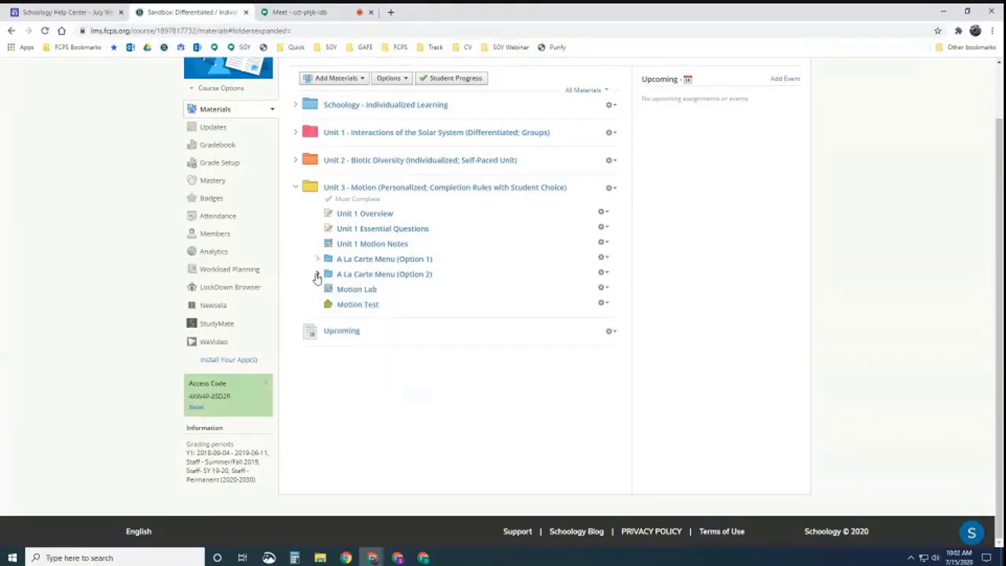
- Examine the activity-type folders in A La Carte Menu (Option 2), including Projects, and collapse Unit 3
click(317, 275)
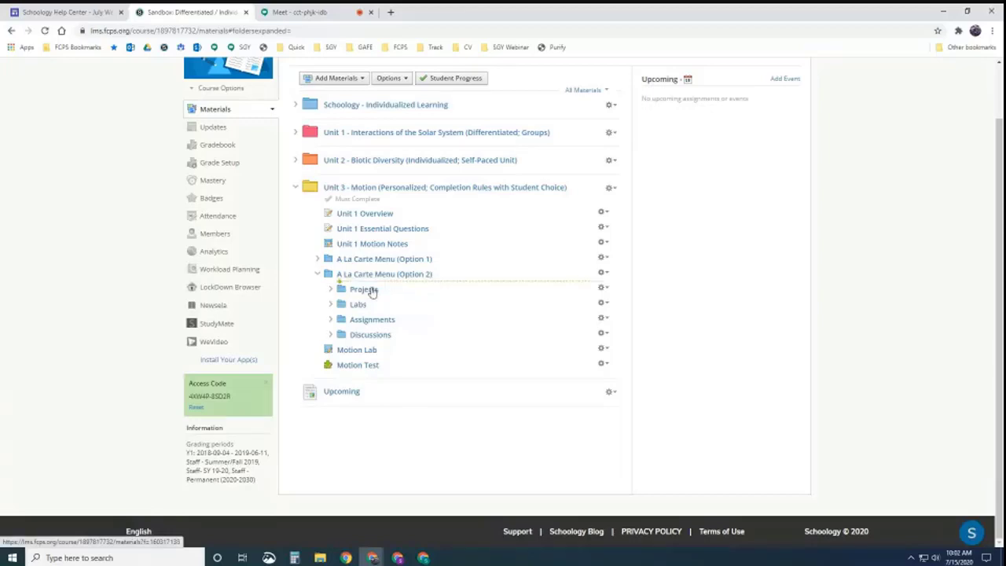
drag(363, 290, 370, 323)
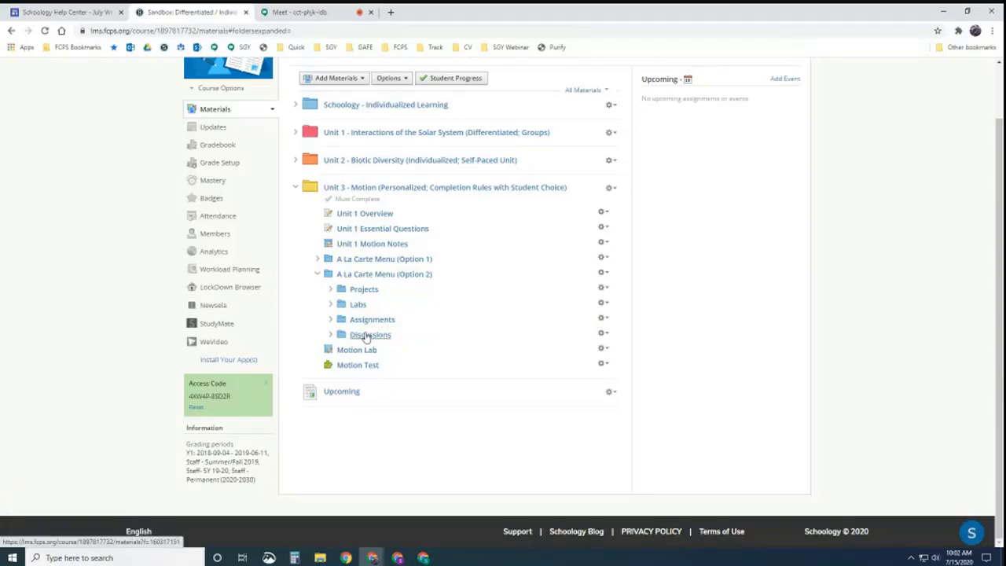
click(330, 289)
click(330, 289)
drag(406, 337, 368, 292)
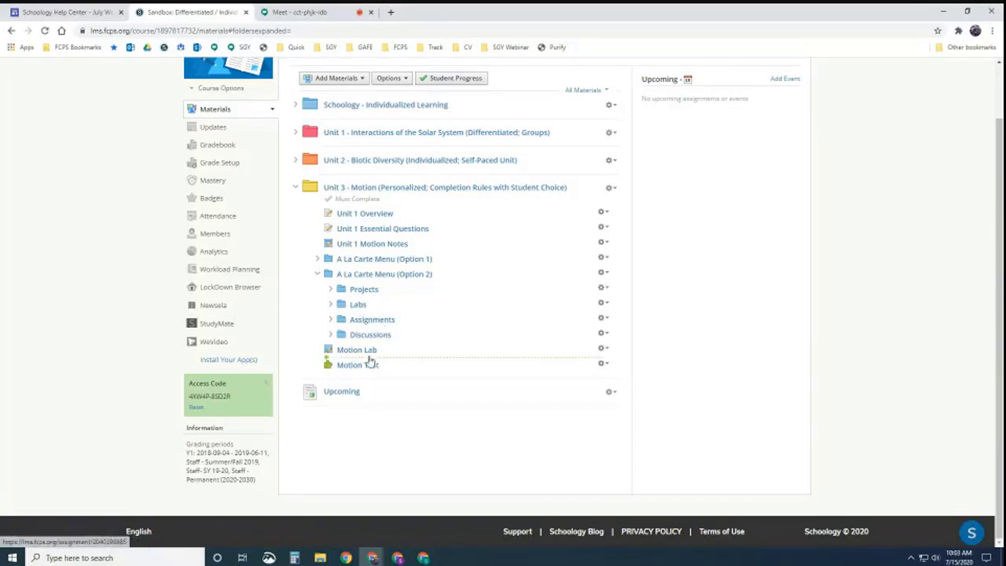
click(296, 187)
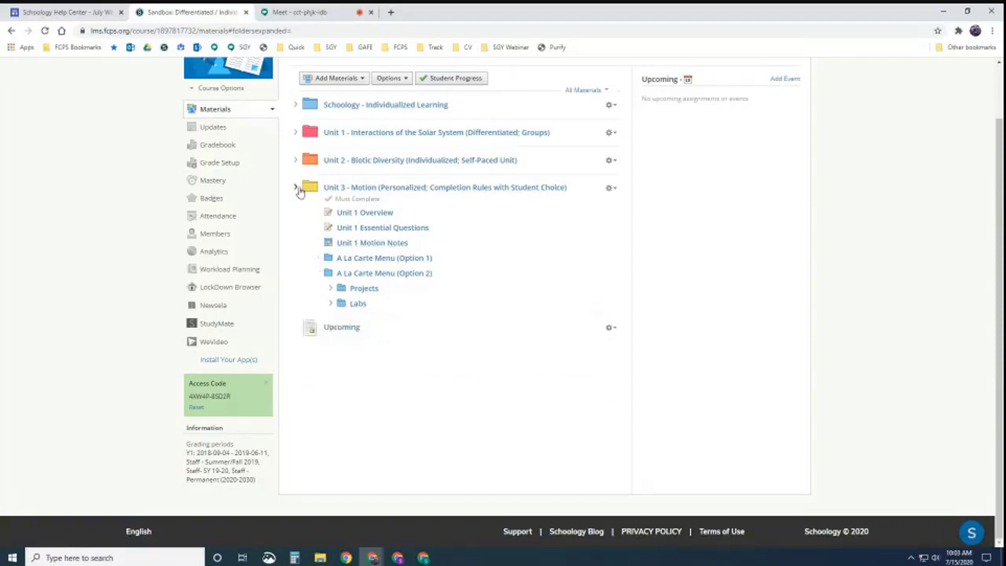
- Expand Schoology - Individualized Learning and its Gradebook folder to examine the score-based pages, and collapse both folders
click(296, 165)
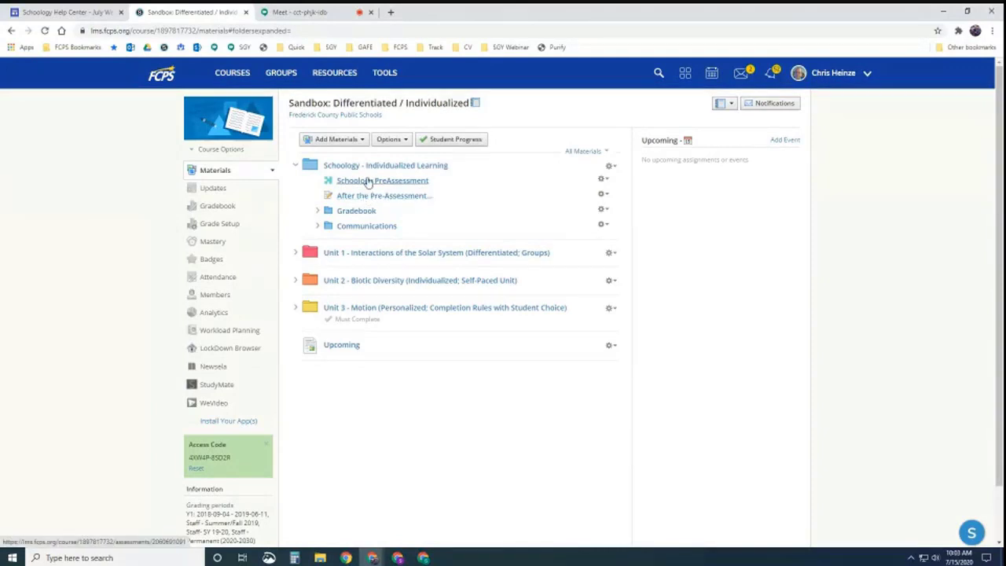
click(318, 210)
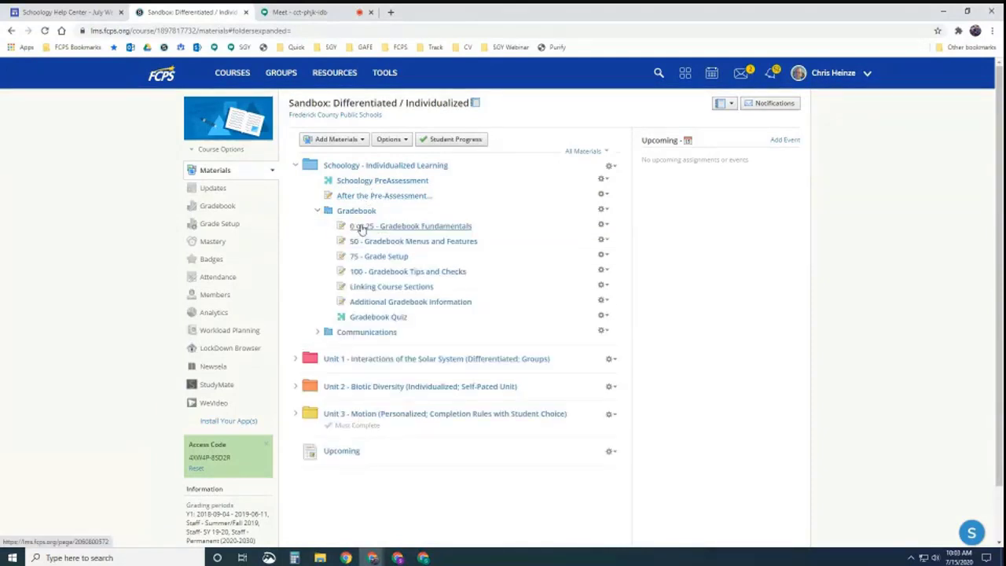
mouse_move(363, 228)
mouse_down()
mouse_move(353, 269)
mouse_move(363, 254)
mouse_move(353, 228)
mouse_up()
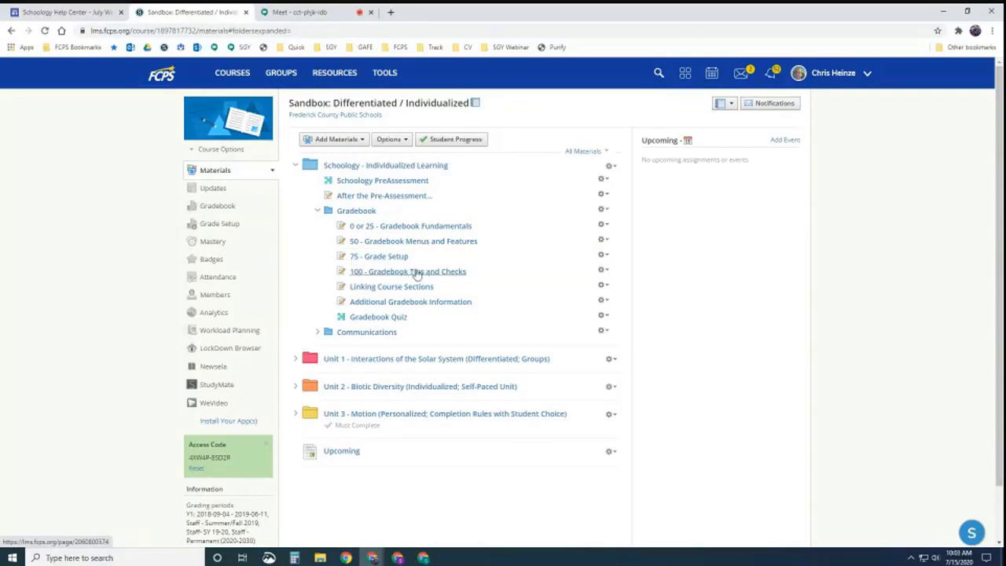
drag(393, 272, 367, 314)
click(315, 213)
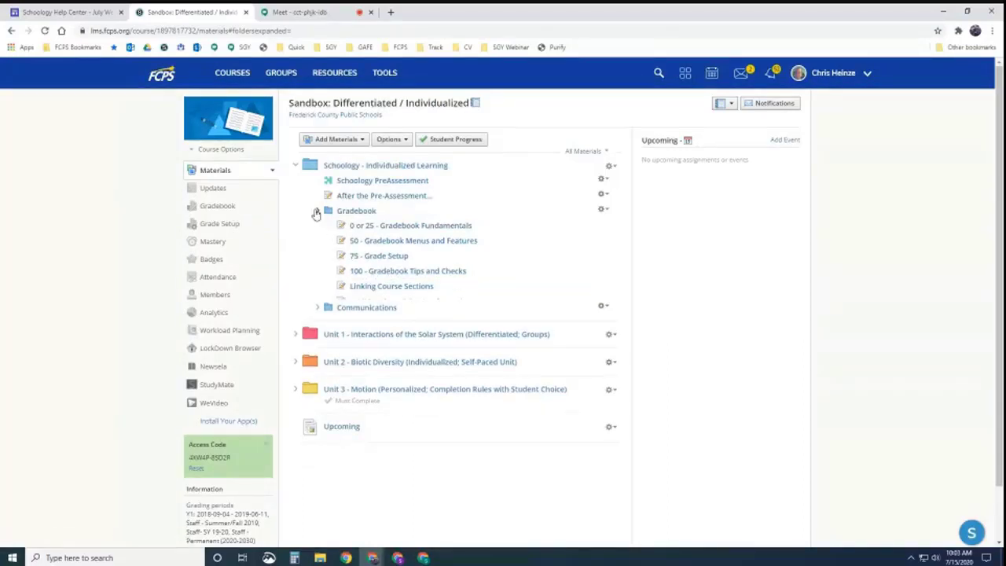
click(295, 165)
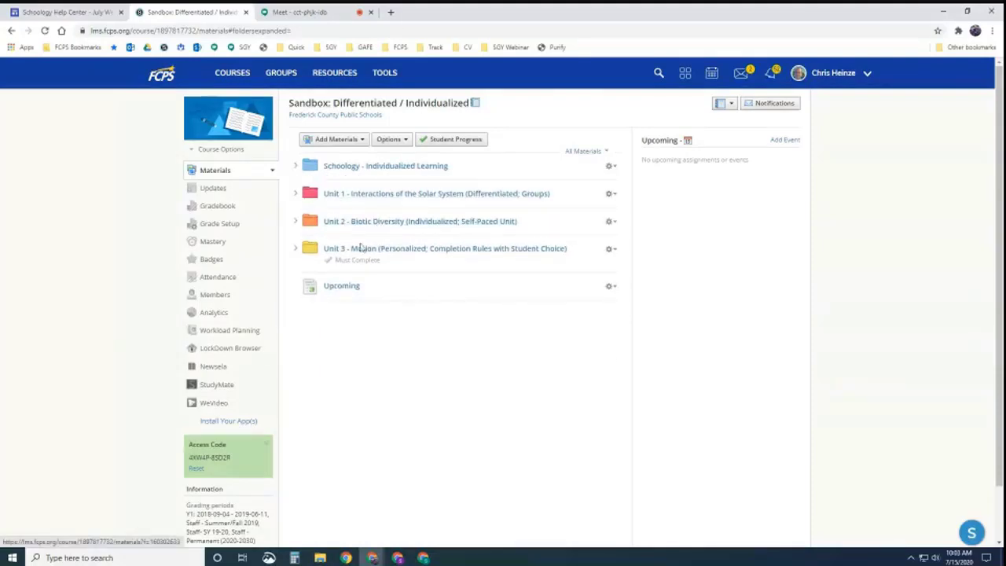